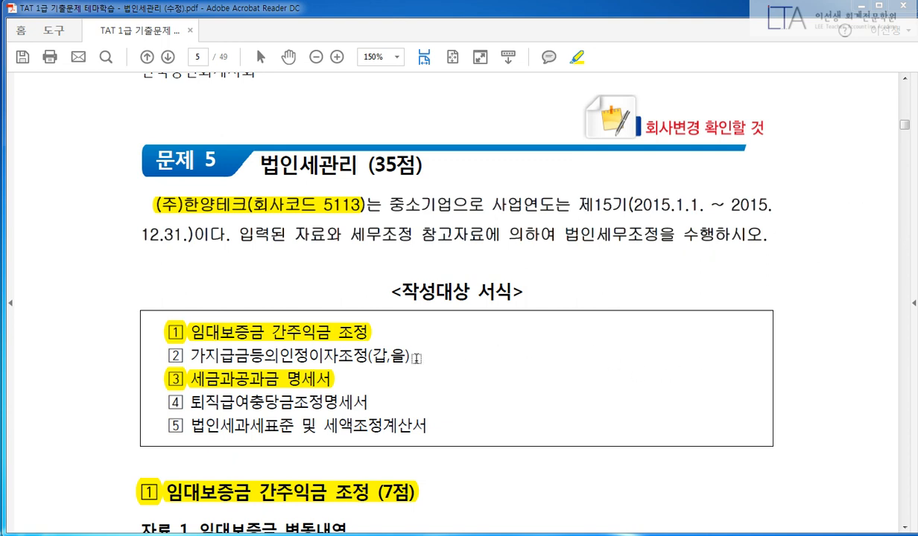
Highlight item 2, 가지급금등의인정이자조정(갑,을), in the form list and its section heading on page 6
{"action": "left_click_drag", "start_coordinate": [416, 358], "coordinate": [179, 356]}
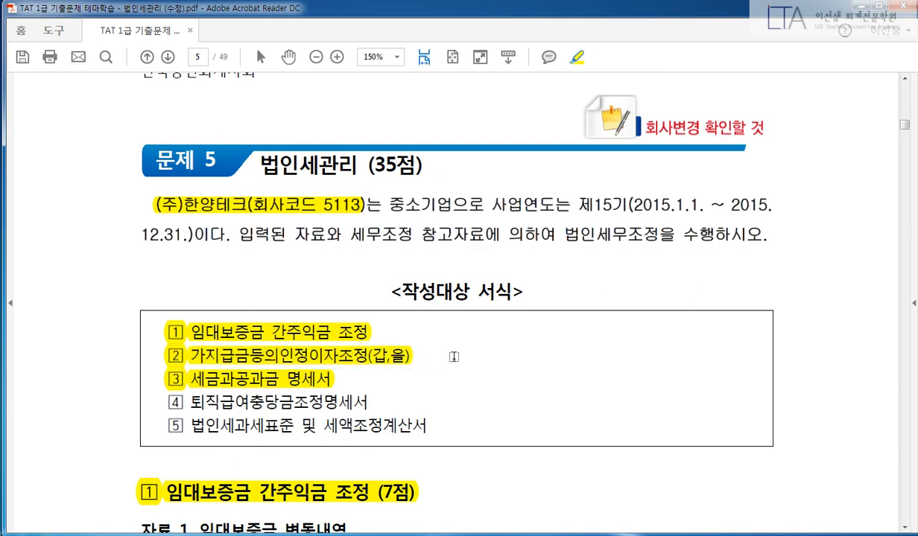
{"action": "scroll", "coordinate": [477, 358], "scroll_direction": "down", "scroll_amount": 3}
{"action": "scroll", "coordinate": [493, 366], "scroll_direction": "down", "scroll_amount": 15}
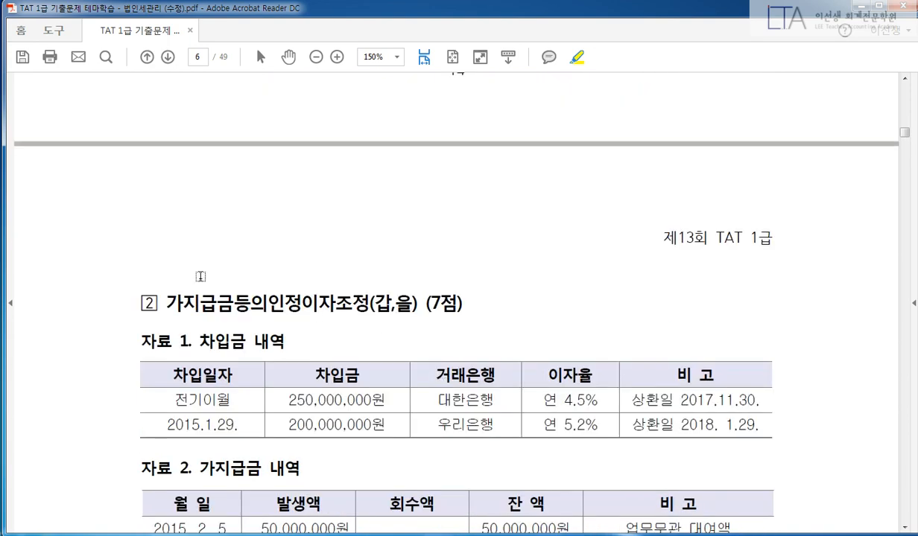
{"action": "left_click_drag", "start_coordinate": [136, 301], "coordinate": [496, 298]}
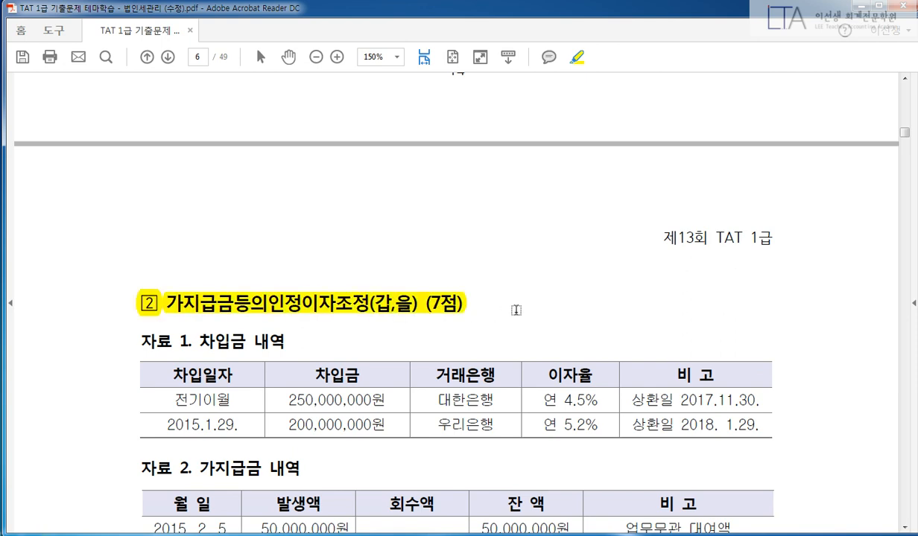
Highlight the headings 자료 1. 차입금 내역 and 자료 2. 가지급금 내역 in section 2
{"action": "scroll", "coordinate": [514, 318], "scroll_direction": "down", "scroll_amount": 4}
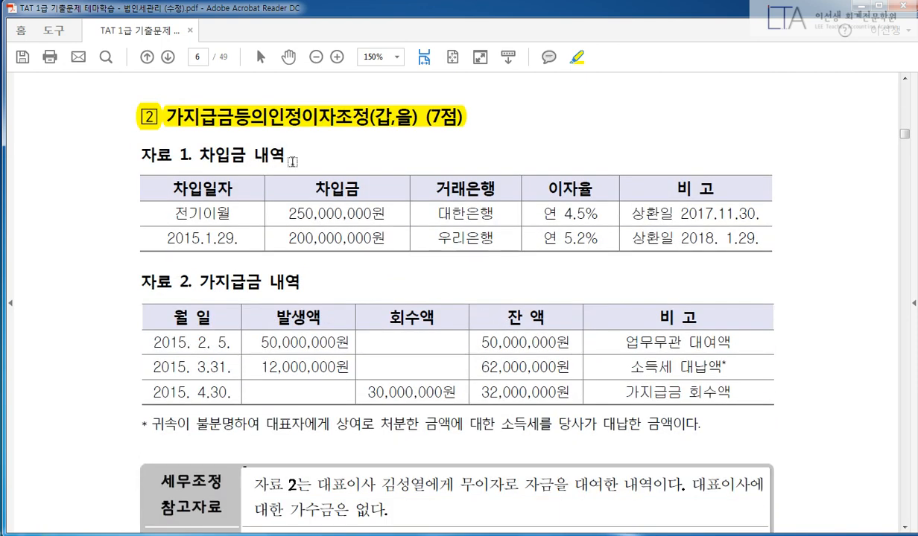
{"action": "scroll", "coordinate": [277, 157], "scroll_direction": "down", "scroll_amount": 1}
{"action": "scroll", "coordinate": [310, 187], "scroll_direction": "up", "scroll_amount": 1}
{"action": "left_click_drag", "start_coordinate": [285, 123], "coordinate": [137, 124]}
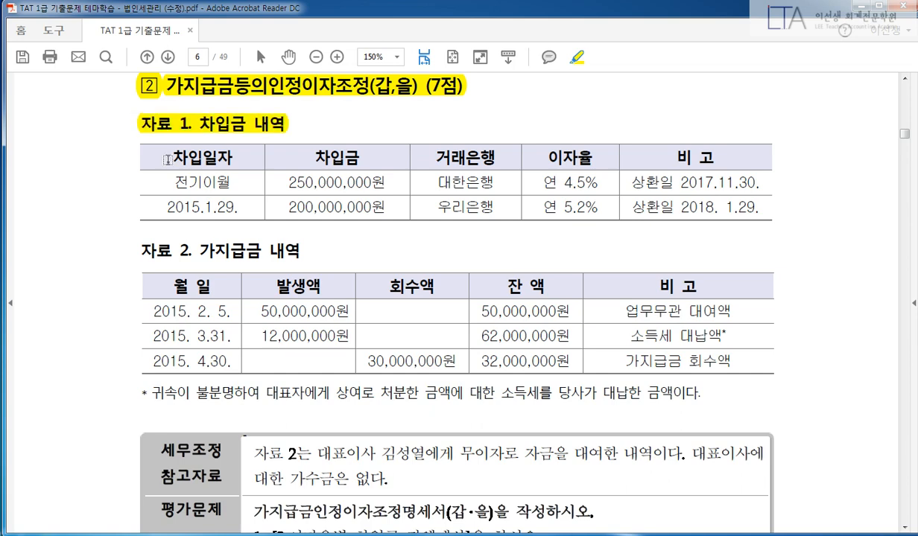
{"action": "left_click_drag", "start_coordinate": [298, 251], "coordinate": [136, 250]}
Highlight 가지급금인정이자조정명세서(갑·을)을 작성하시오 and task 1's 이자율별 차입금 잔액계산 in the 평가문제 box
{"action": "scroll", "coordinate": [346, 270], "scroll_direction": "down", "scroll_amount": 4}
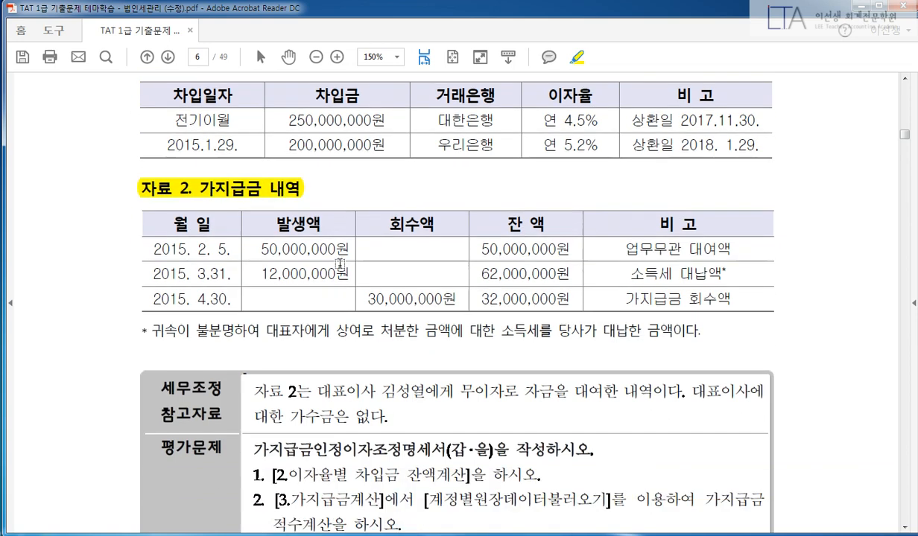
{"action": "scroll", "coordinate": [346, 271], "scroll_direction": "down", "scroll_amount": 1}
{"action": "left_click_drag", "start_coordinate": [254, 231], "coordinate": [584, 232]}
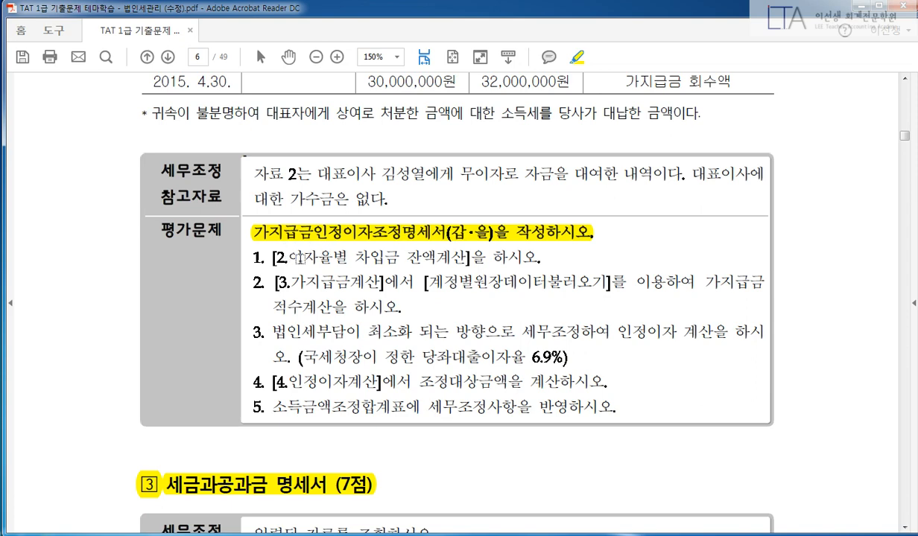
{"action": "left_click_drag", "start_coordinate": [289, 257], "coordinate": [436, 259]}
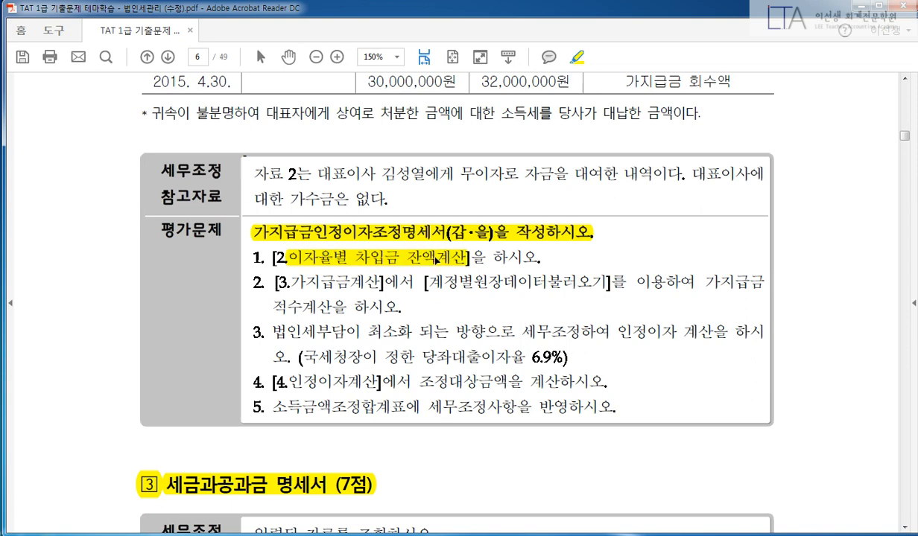
Switch to the Smart A tax program and open the 가지급금등의인정이자조정(갑,을) form
{"action": "left_click", "coordinate": [410, 535]}
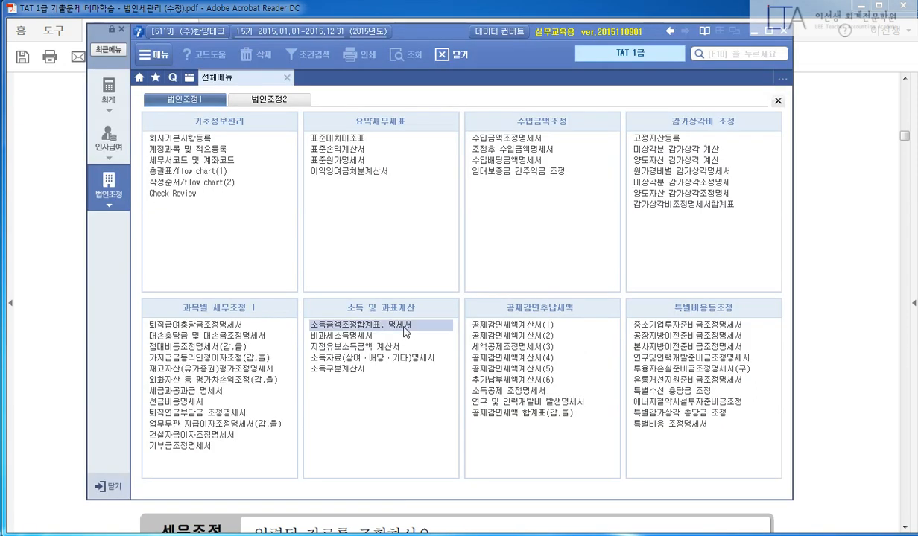
{"action": "left_click", "coordinate": [227, 356]}
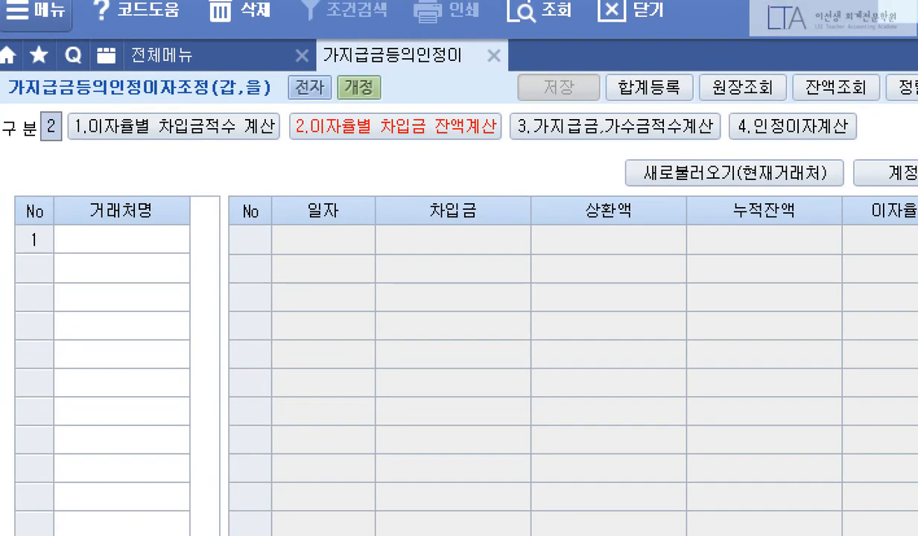
Mark the four calculation stages in red, box 2.이자율별 차입금 잔액계산 and cross out stage 1 in blue, and clear the marks
{"action": "left_click", "coordinate": [125, 39]}
{"action": "left_click_drag", "start_coordinate": [100, 147], "coordinate": [111, 141]}
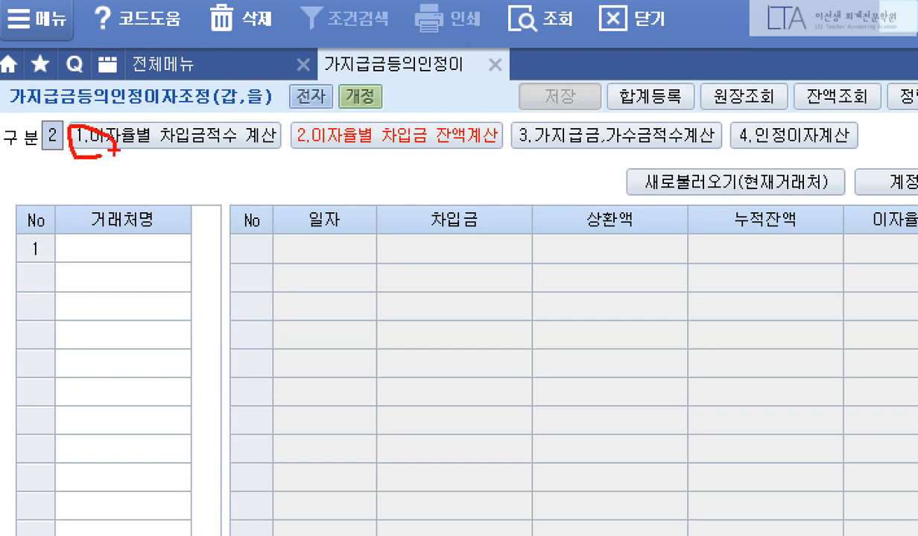
{"action": "mouse_move", "coordinate": [302, 143]}
{"action": "left_mouse_down"}
{"action": "mouse_move", "coordinate": [339, 149]}
{"action": "mouse_move", "coordinate": [345, 160]}
{"action": "left_mouse_up"}
{"action": "left_click_drag", "start_coordinate": [532, 151], "coordinate": [551, 125]}
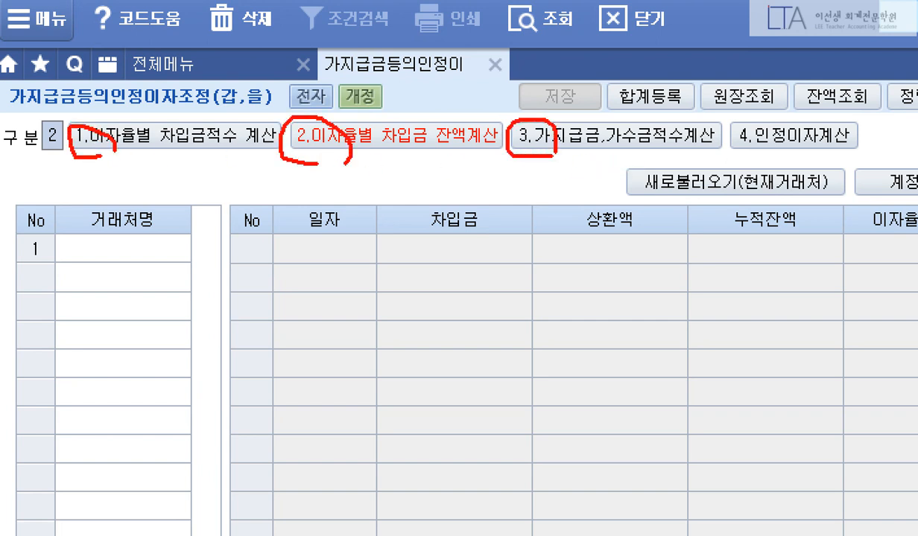
{"action": "left_click_drag", "start_coordinate": [737, 123], "coordinate": [766, 132]}
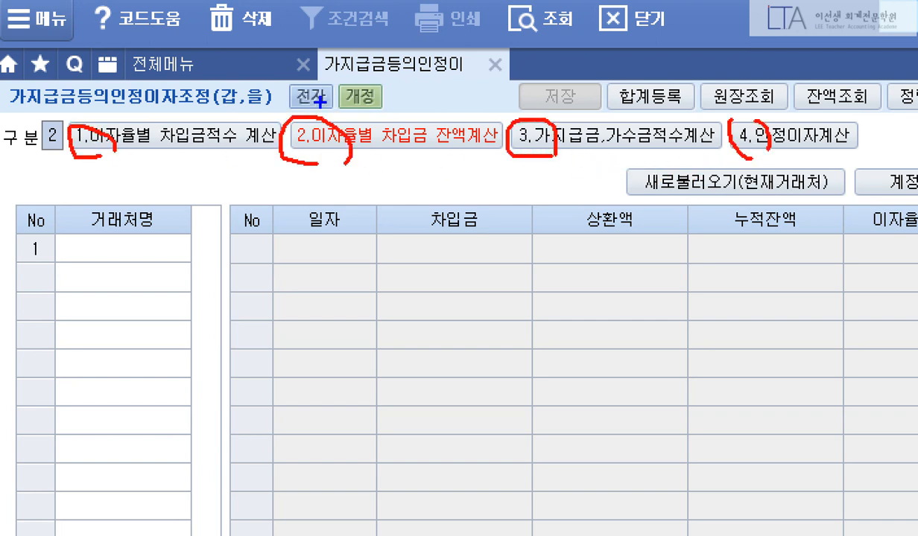
{"action": "left_click_drag", "start_coordinate": [272, 102], "coordinate": [511, 184]}
{"action": "left_click_drag", "start_coordinate": [181, 101], "coordinate": [136, 149]}
{"action": "left_click_drag", "start_coordinate": [141, 95], "coordinate": [211, 168]}
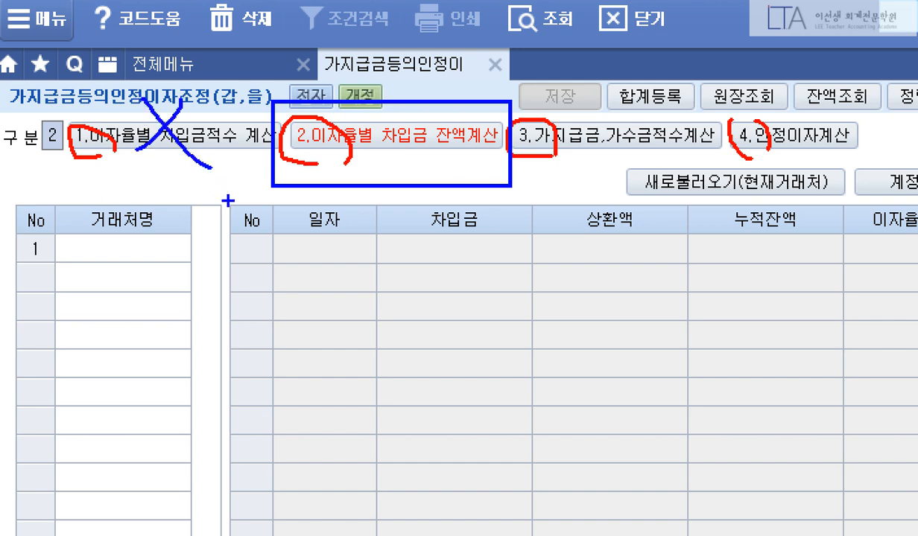
{"action": "key", "text": "Escape"}
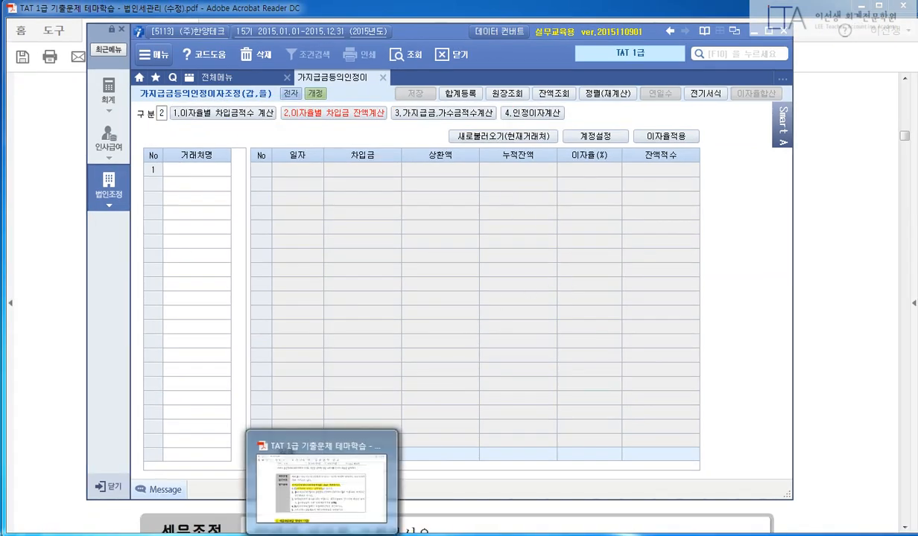
Switch back to the exam PDF and highlight 가지급금계산, 계정별원장데이터불러오 and 적수계산 in task 2
{"action": "left_click", "coordinate": [309, 469]}
{"action": "left_click_drag", "start_coordinate": [295, 286], "coordinate": [374, 284]}
{"action": "left_click_drag", "start_coordinate": [403, 283], "coordinate": [594, 280]}
{"action": "scroll", "coordinate": [553, 306], "scroll_direction": "down", "scroll_amount": 1}
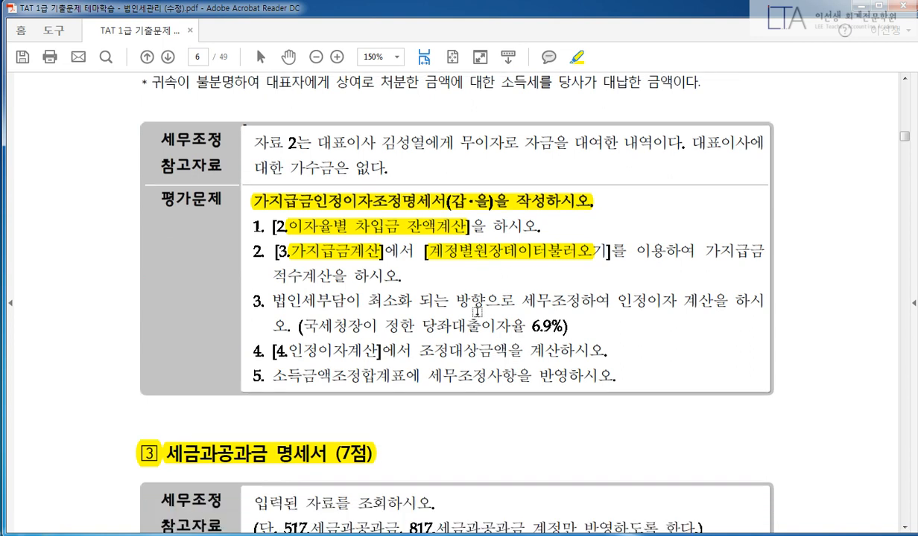
{"action": "left_click_drag", "start_coordinate": [273, 275], "coordinate": [331, 275]}
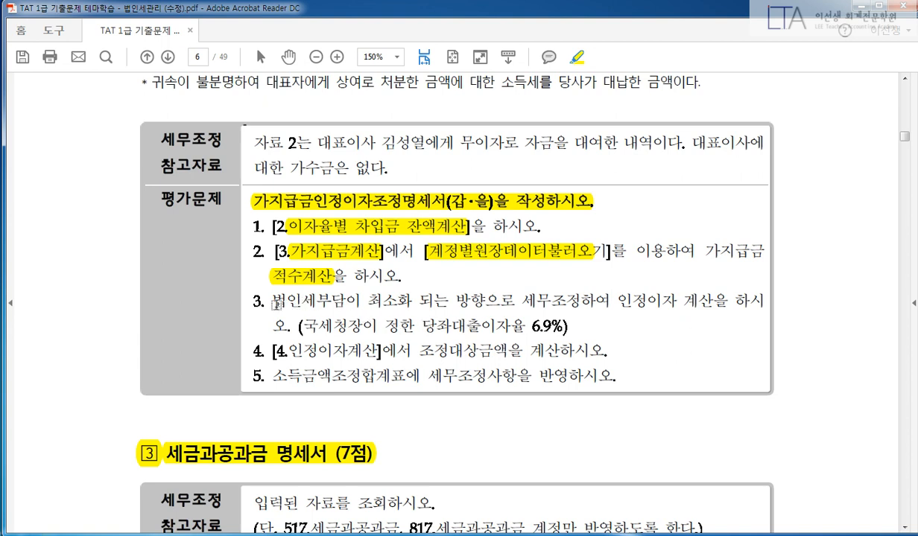
Highlight 법인세부담이 최소화 되는 방향 and 당좌대출이자율 in task 3 of the 평가문제 box
{"action": "left_click_drag", "start_coordinate": [277, 303], "coordinate": [487, 303]}
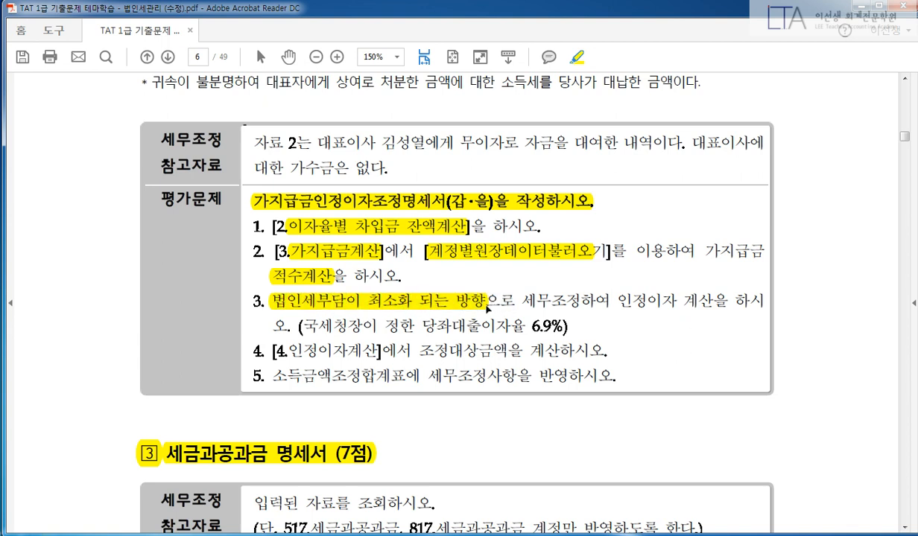
{"action": "scroll", "coordinate": [487, 307], "scroll_direction": "down", "scroll_amount": 1}
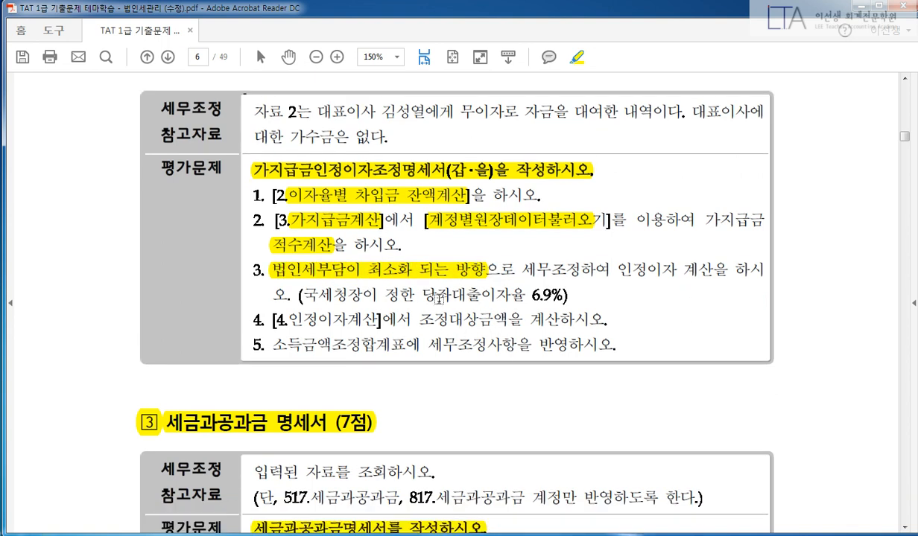
{"action": "left_click_drag", "start_coordinate": [421, 296], "coordinate": [524, 298]}
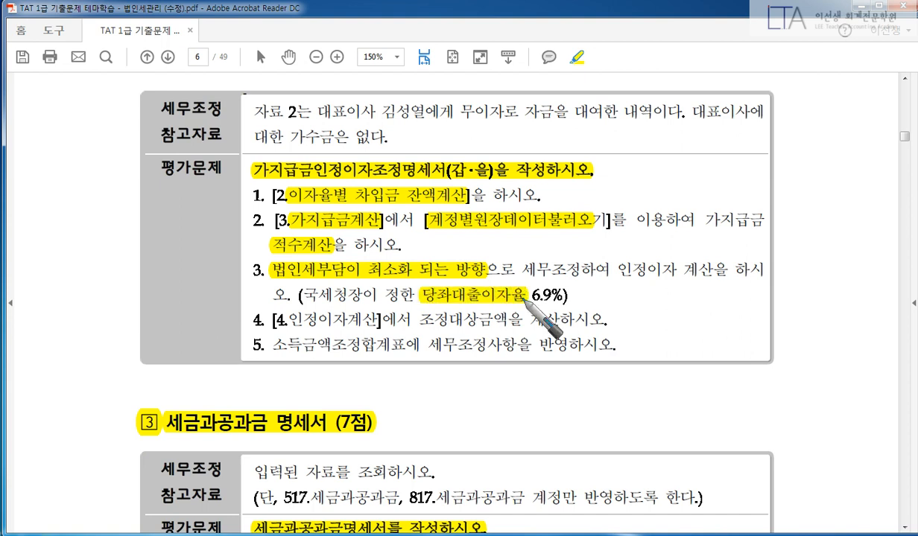
Underline 당좌대출이자율 and circle 이자율 in red pen, and write a boxed, starred 가중평균차입이자율 beside task 3
{"action": "right_click", "coordinate": [645, 301]}
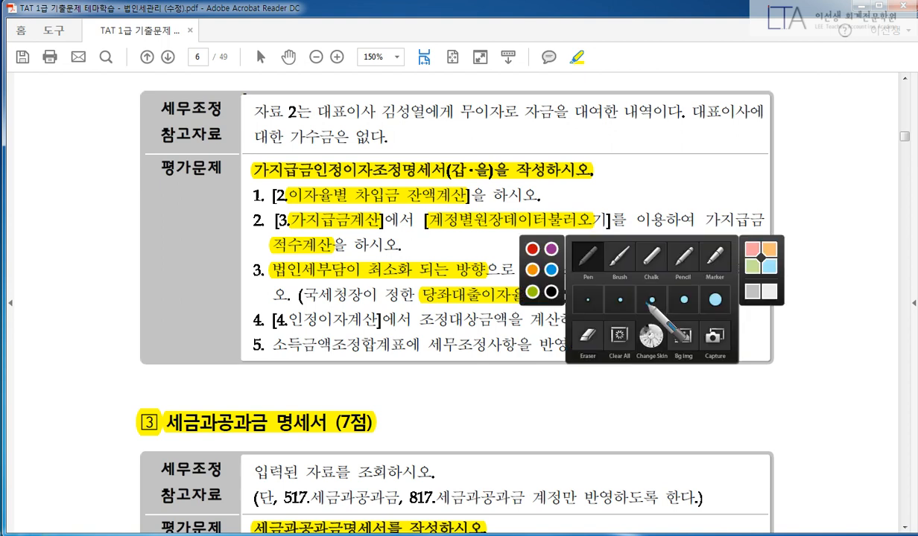
{"action": "left_click", "coordinate": [532, 248]}
{"action": "mouse_move", "coordinate": [482, 302]}
{"action": "left_mouse_down"}
{"action": "mouse_move", "coordinate": [536, 285]}
{"action": "mouse_move", "coordinate": [521, 309]}
{"action": "left_mouse_up"}
{"action": "left_click_drag", "start_coordinate": [430, 306], "coordinate": [526, 307]}
{"action": "mouse_move", "coordinate": [597, 283]}
{"action": "left_mouse_down"}
{"action": "mouse_move", "coordinate": [580, 315]}
{"action": "mouse_move", "coordinate": [611, 302]}
{"action": "mouse_move", "coordinate": [609, 280]}
{"action": "mouse_move", "coordinate": [612, 291]}
{"action": "mouse_move", "coordinate": [630, 280]}
{"action": "mouse_move", "coordinate": [660, 302]}
{"action": "mouse_move", "coordinate": [695, 290]}
{"action": "mouse_move", "coordinate": [739, 299]}
{"action": "mouse_move", "coordinate": [757, 288]}
{"action": "mouse_move", "coordinate": [746, 286]}
{"action": "mouse_move", "coordinate": [746, 296]}
{"action": "left_mouse_up"}
{"action": "left_click", "coordinate": [757, 288]}
{"action": "left_click_drag", "start_coordinate": [752, 275], "coordinate": [752, 307]}
{"action": "mouse_move", "coordinate": [759, 286]}
{"action": "left_mouse_down"}
{"action": "mouse_move", "coordinate": [789, 289]}
{"action": "mouse_move", "coordinate": [786, 304]}
{"action": "left_mouse_up"}
{"action": "mouse_move", "coordinate": [607, 285]}
{"action": "left_mouse_down"}
{"action": "mouse_move", "coordinate": [786, 263]}
{"action": "mouse_move", "coordinate": [603, 311]}
{"action": "left_mouse_up"}
{"action": "mouse_move", "coordinate": [779, 262]}
{"action": "left_mouse_down"}
{"action": "mouse_move", "coordinate": [797, 253]}
{"action": "mouse_move", "coordinate": [831, 270]}
{"action": "mouse_move", "coordinate": [801, 248]}
{"action": "mouse_move", "coordinate": [790, 264]}
{"action": "mouse_move", "coordinate": [826, 274]}
{"action": "left_mouse_up"}
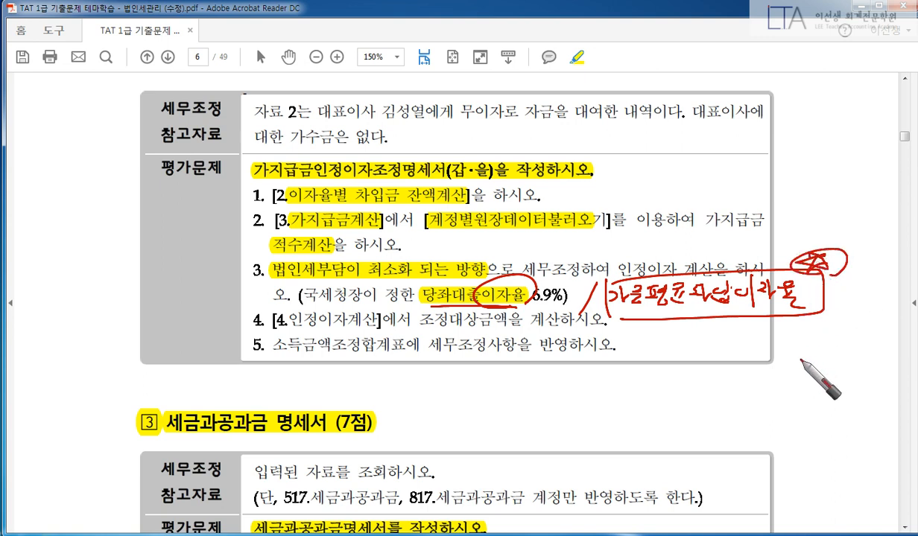
Number the two interest rates ① and ② in blue pen, circle 당좌대출이자율 and 최소화 되는, and clear all pen marks
{"action": "right_click", "coordinate": [689, 337]}
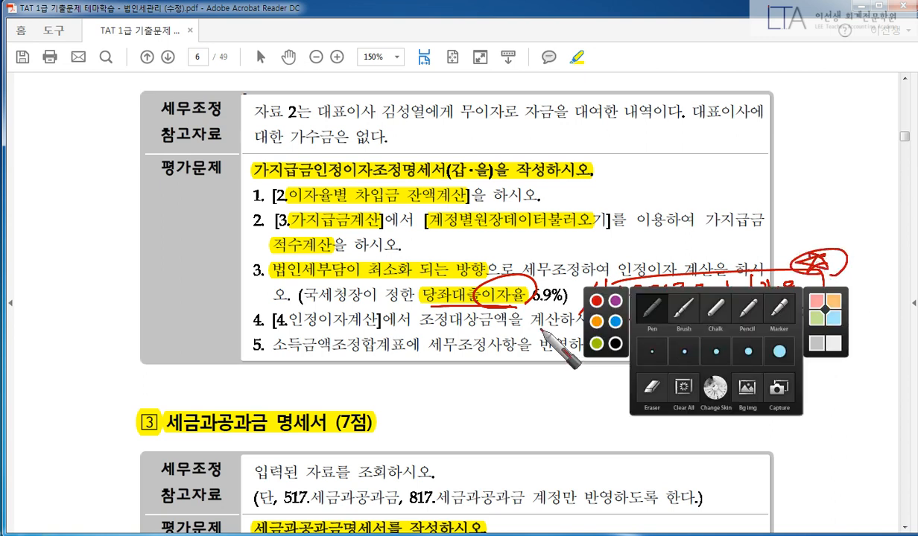
{"action": "left_click", "coordinate": [621, 307]}
{"action": "left_click_drag", "start_coordinate": [709, 319], "coordinate": [708, 333]}
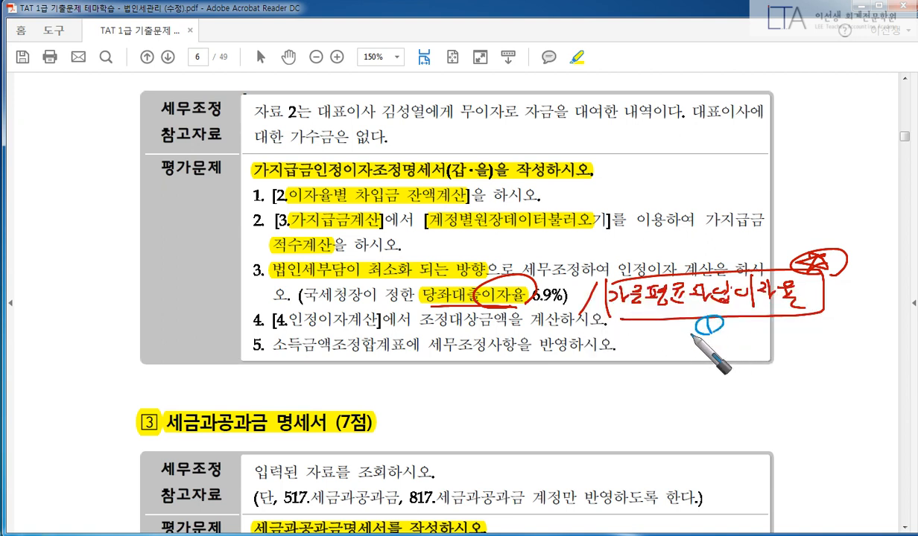
{"action": "mouse_move", "coordinate": [502, 303]}
{"action": "left_mouse_down"}
{"action": "mouse_move", "coordinate": [517, 316]}
{"action": "mouse_move", "coordinate": [497, 313]}
{"action": "left_mouse_up"}
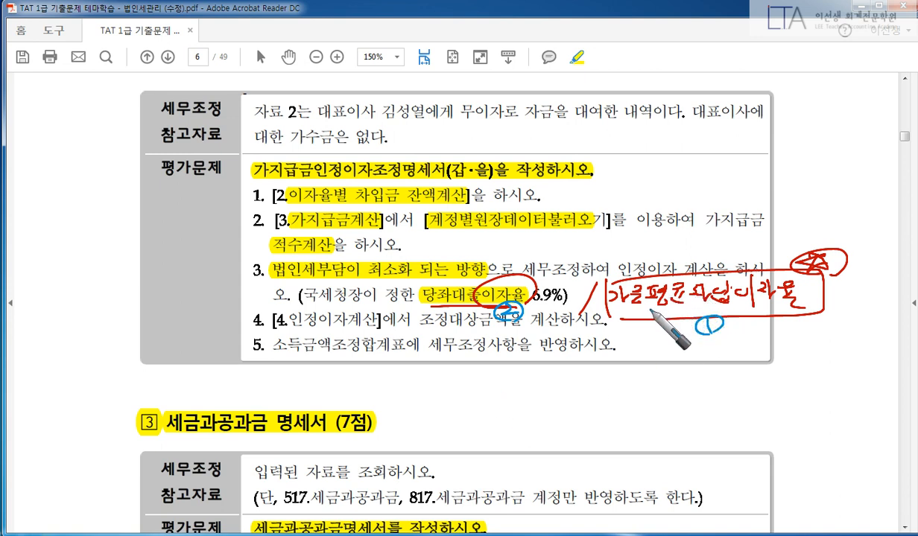
{"action": "mouse_move", "coordinate": [522, 314]}
{"action": "left_mouse_down"}
{"action": "mouse_move", "coordinate": [551, 289]}
{"action": "mouse_move", "coordinate": [553, 269]}
{"action": "left_mouse_up"}
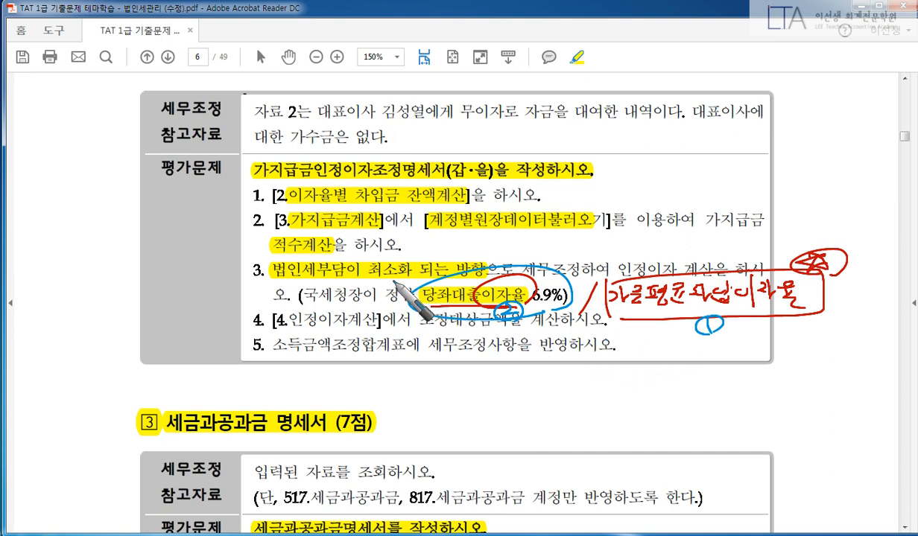
{"action": "left_click_drag", "start_coordinate": [381, 280], "coordinate": [474, 280]}
{"action": "left_click_drag", "start_coordinate": [362, 253], "coordinate": [481, 269]}
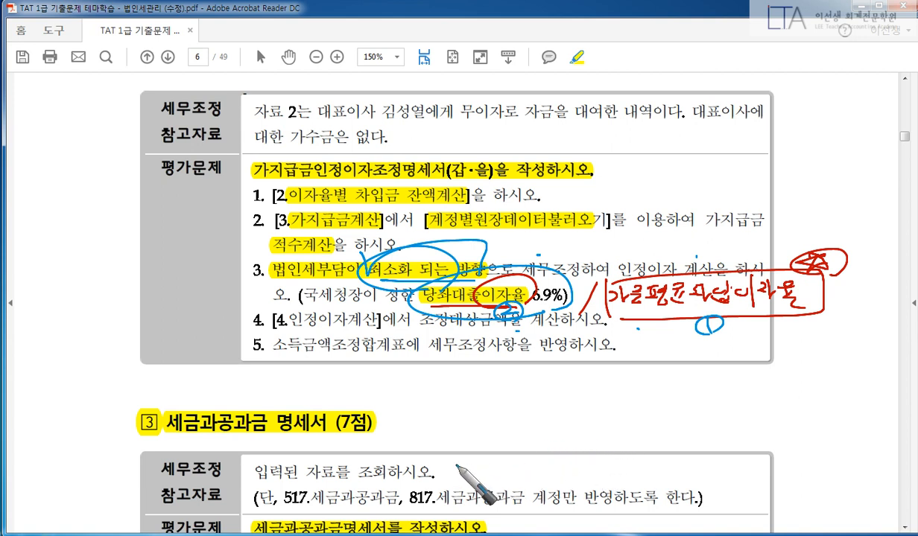
{"action": "key", "text": "Escape"}
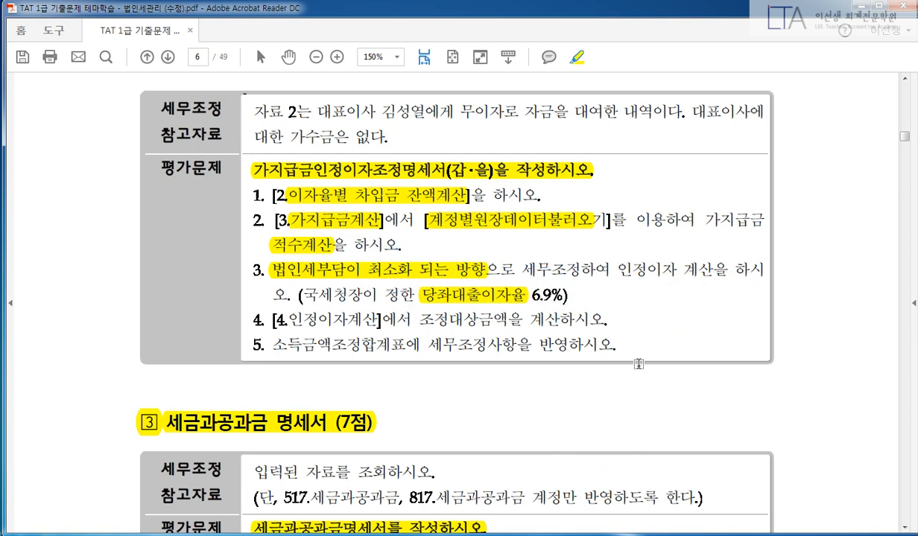
Highlight 인정이자계산 and 조정대상금액을 계산하시오 in task 4, plus the interest-free loan sentence and 가수금은 없다 in the 참고자료 box
{"action": "left_click_drag", "start_coordinate": [288, 319], "coordinate": [606, 319]}
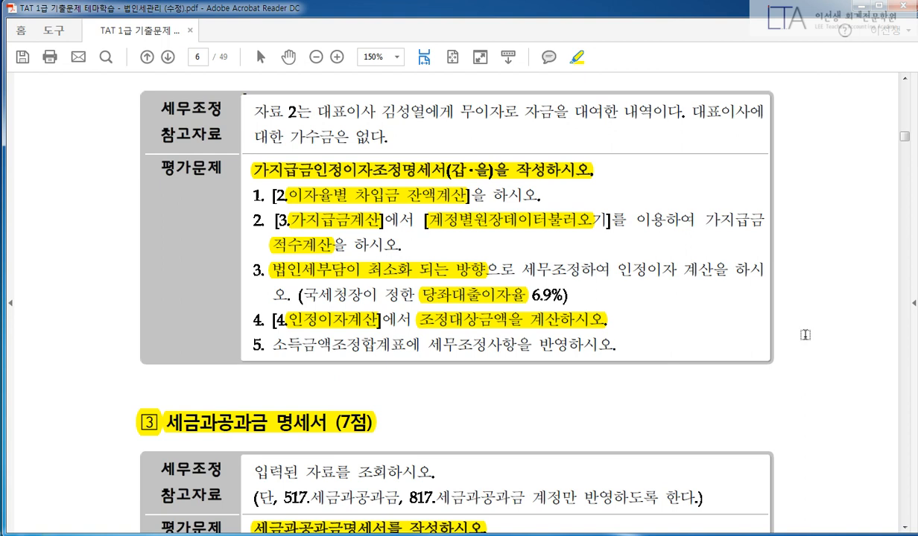
{"action": "scroll", "coordinate": [754, 363], "scroll_direction": "up", "scroll_amount": 2}
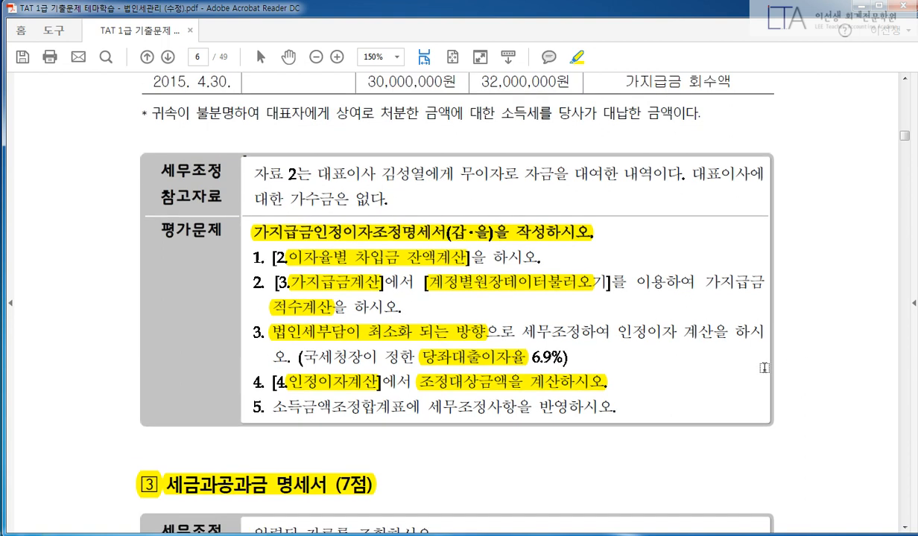
{"action": "scroll", "coordinate": [759, 369], "scroll_direction": "up", "scroll_amount": 1}
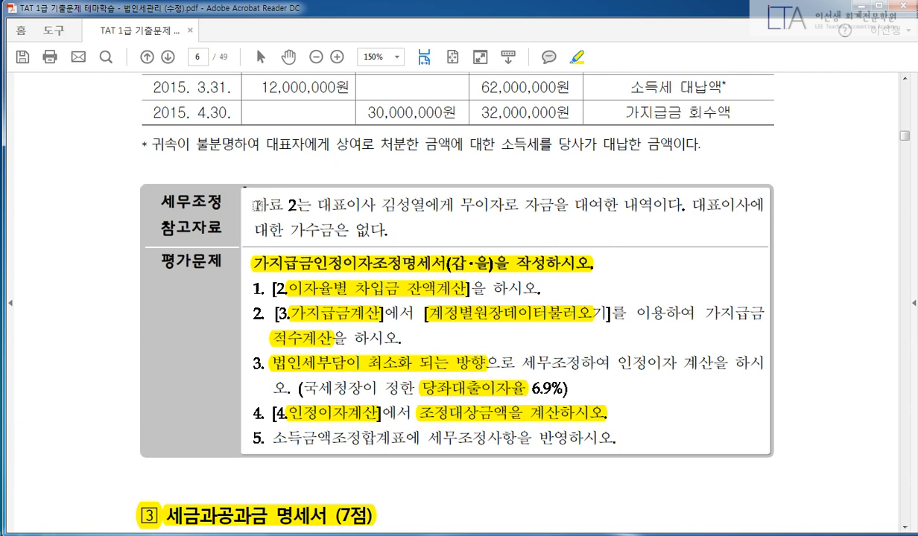
{"action": "left_click_drag", "start_coordinate": [257, 205], "coordinate": [634, 206]}
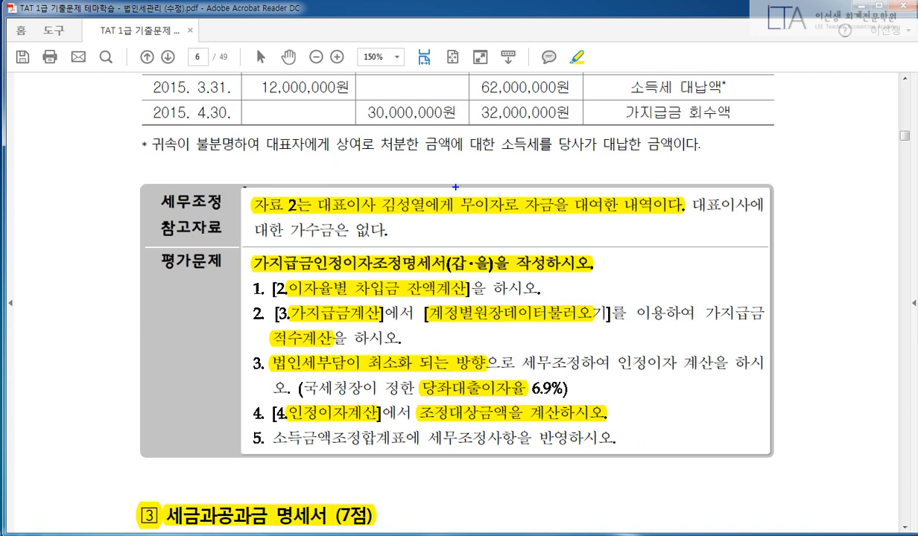
{"action": "left_click_drag", "start_coordinate": [455, 186], "coordinate": [511, 220]}
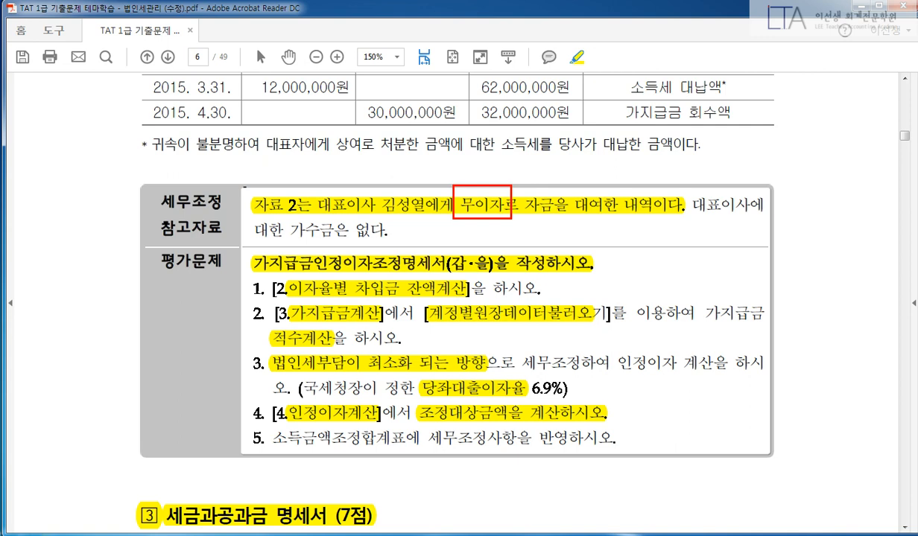
{"action": "left_click_drag", "start_coordinate": [287, 229], "coordinate": [389, 225]}
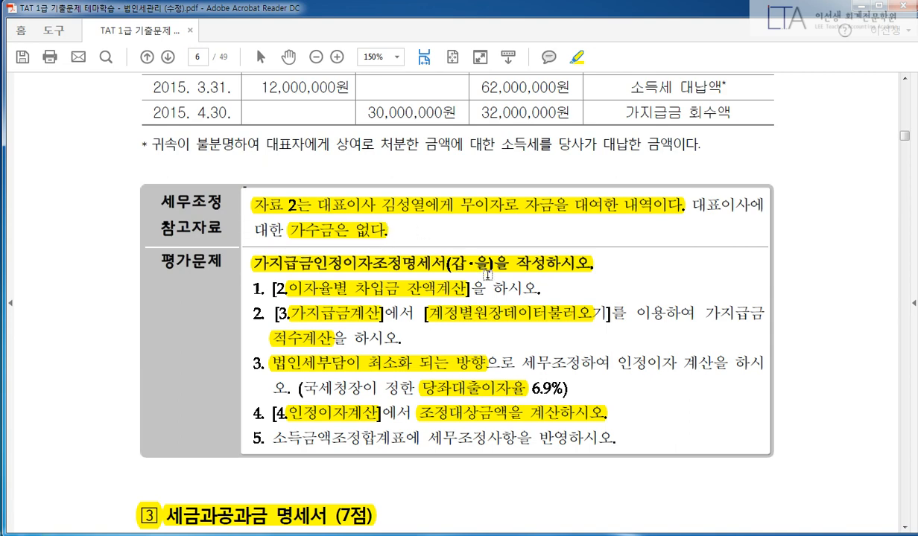
{"action": "scroll", "coordinate": [469, 265], "scroll_direction": "up", "scroll_amount": 3}
{"action": "scroll", "coordinate": [486, 292], "scroll_direction": "up", "scroll_amount": 1}
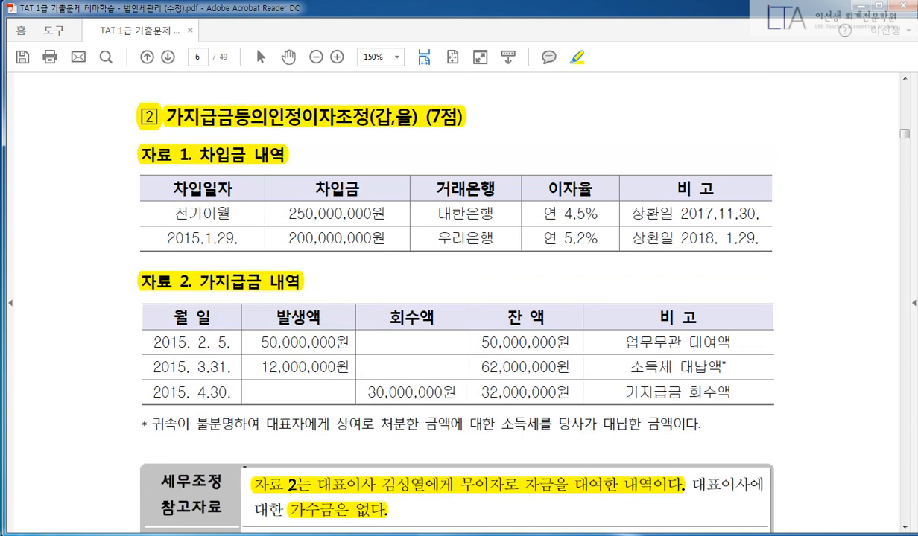
Switch to the Smart A tax program and select the 2.이자율별 차입금 잔액계산 section
{"action": "key", "text": "alt+Tab"}
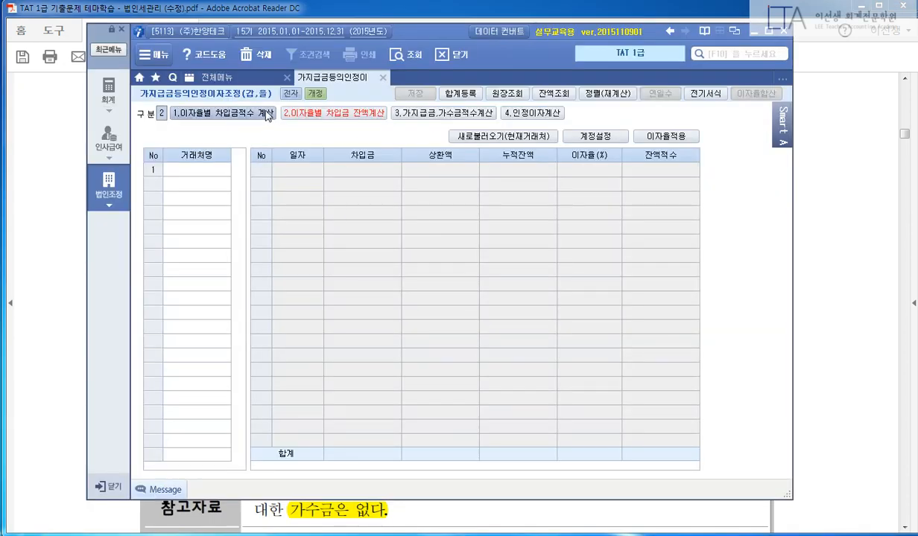
{"action": "left_click", "coordinate": [305, 113]}
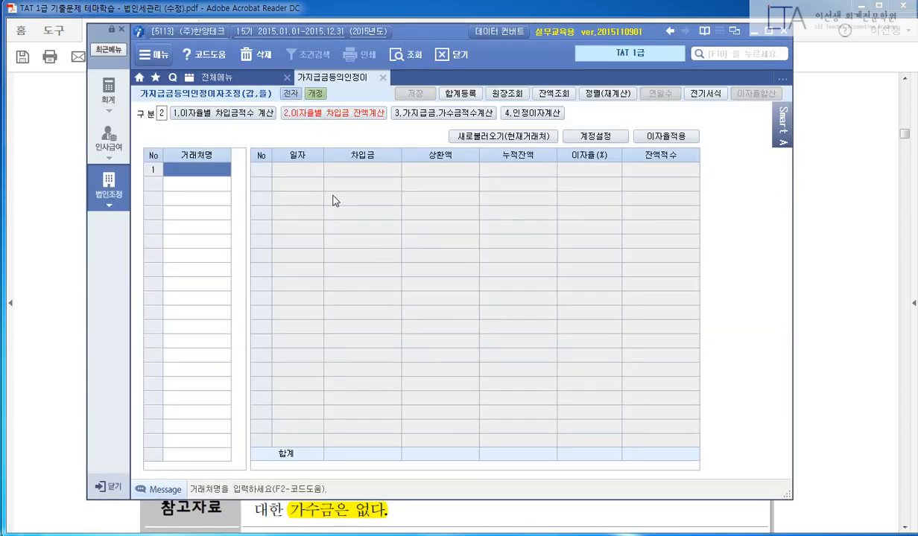
Return to the problem PDF and highlight the bank names 대한은행 and 우리은행 in the 자료 1 borrowing table
{"action": "left_click", "coordinate": [809, 209]}
{"action": "scroll", "coordinate": [752, 234], "scroll_direction": "up", "scroll_amount": 1}
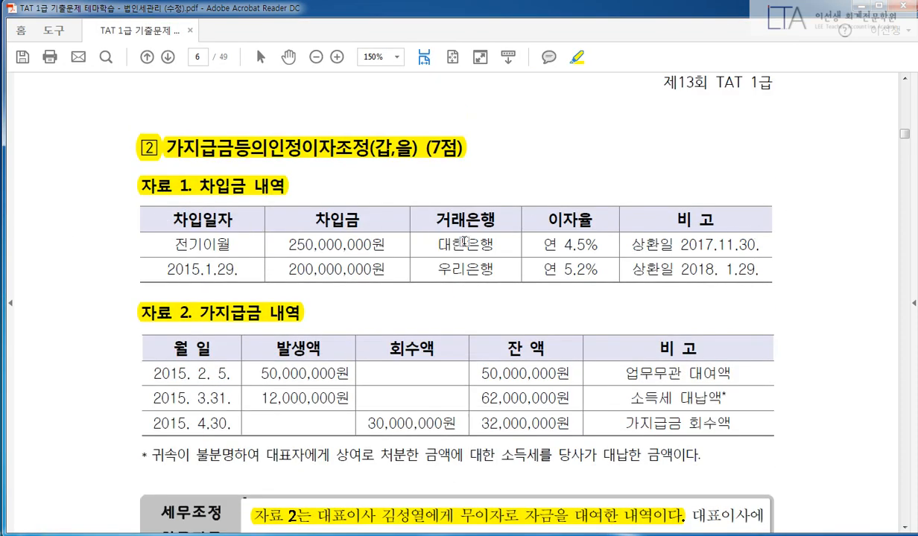
{"action": "left_click_drag", "start_coordinate": [437, 243], "coordinate": [492, 243]}
{"action": "left_click_drag", "start_coordinate": [428, 265], "coordinate": [481, 267]}
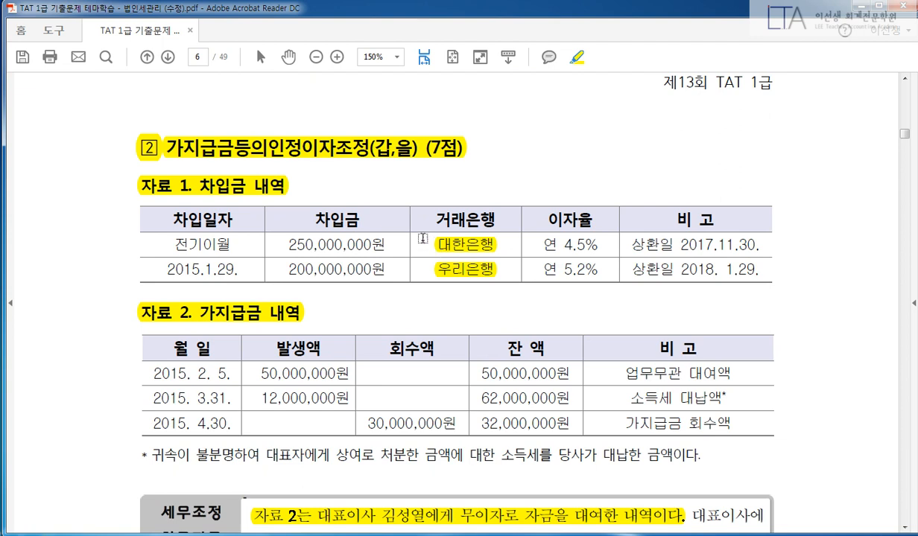
Frame the 자료 1 table in red, circle its 거래은행 column, underline the 이자율 column, and clear the pen marks
{"action": "left_click_drag", "start_coordinate": [149, 194], "coordinate": [788, 299]}
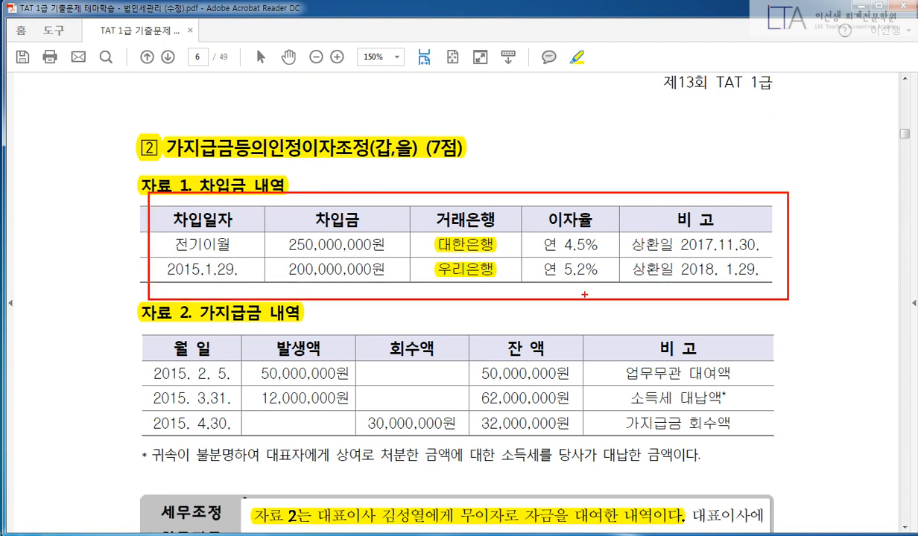
{"action": "left_click_drag", "start_coordinate": [498, 280], "coordinate": [434, 273]}
{"action": "left_click_drag", "start_coordinate": [466, 220], "coordinate": [489, 277]}
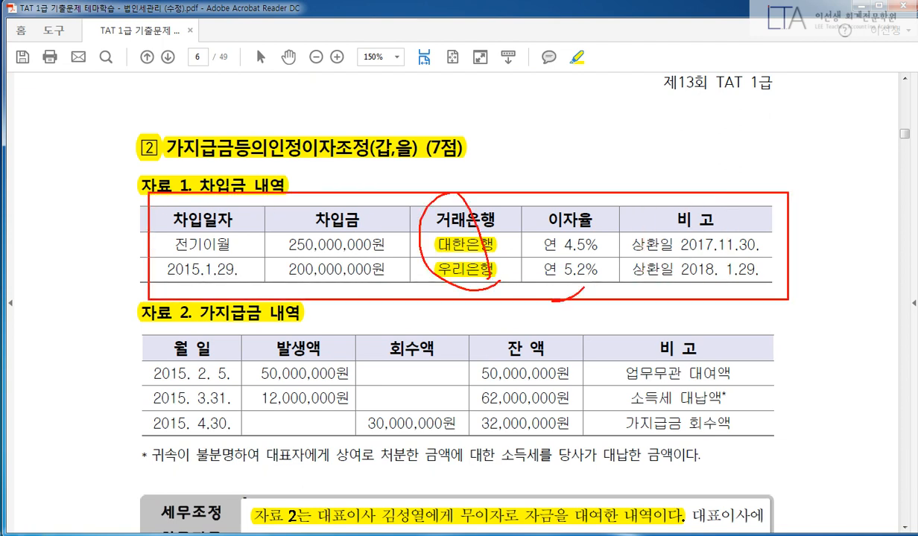
{"action": "left_click_drag", "start_coordinate": [552, 301], "coordinate": [579, 286]}
{"action": "key", "text": "Escape"}
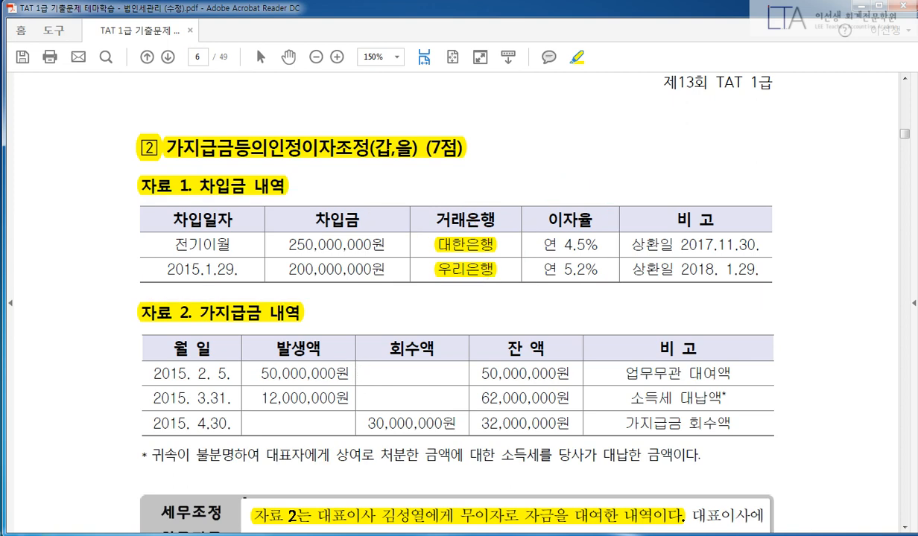
Switch to the tax program, enter 대한은행 as the first 거래처명, and load its borrowing data from the ledger
{"action": "key", "text": "alt+Tab"}
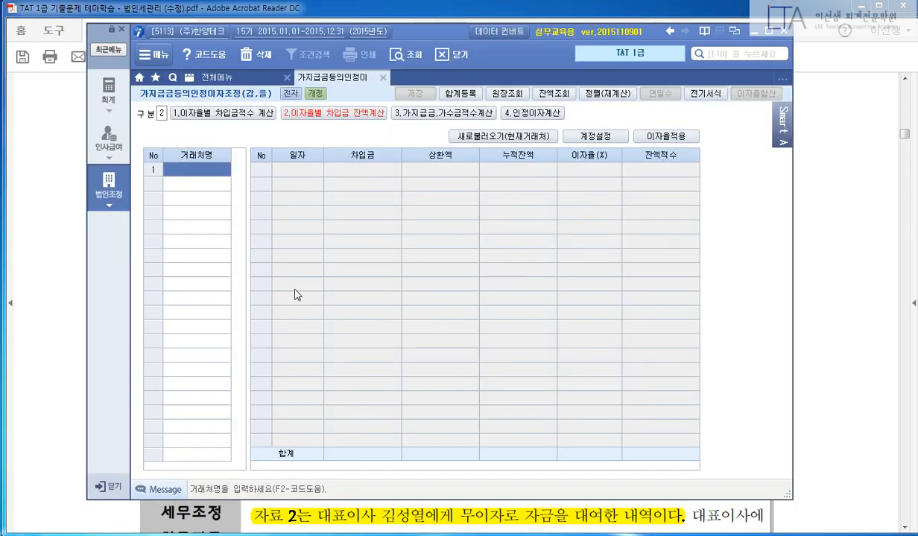
{"action": "key", "text": "F2"}
{"action": "type", "text": "대한은"}
{"action": "key", "text": "Return"}
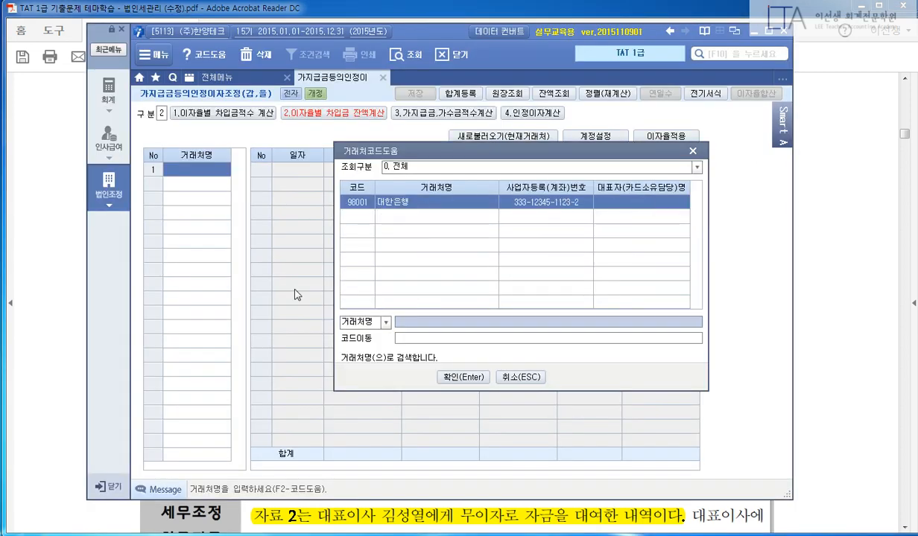
{"action": "key", "text": "Return"}
{"action": "key", "text": "Return"}
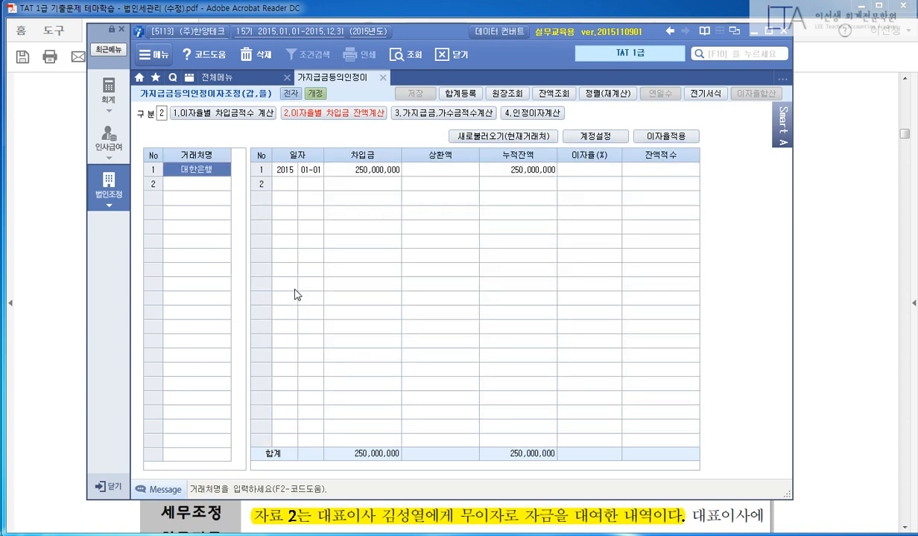
Set the 이자율(%) of the 대한은행 borrowing of 01-01 to 4.5
{"action": "left_click", "coordinate": [358, 172]}
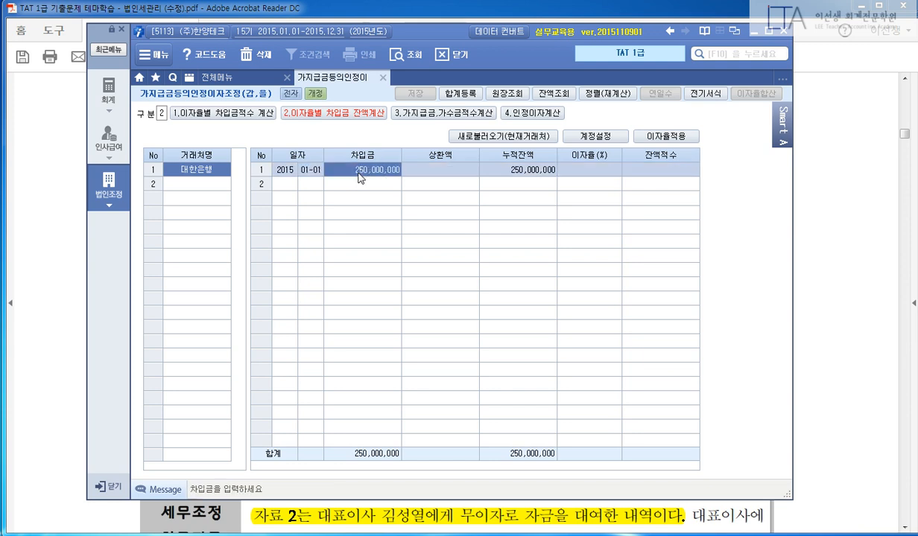
{"action": "left_click", "coordinate": [566, 168]}
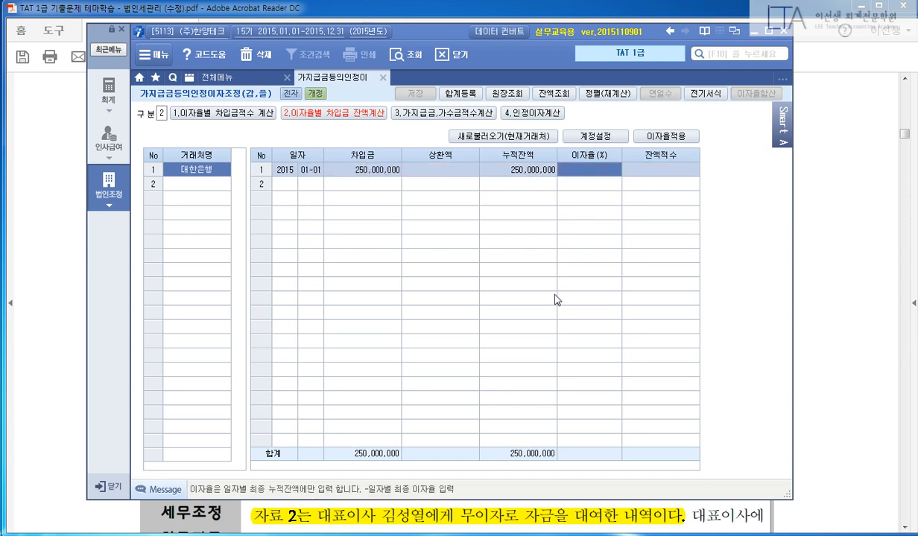
{"action": "type", "text": "4.5"}
{"action": "key", "text": "Return"}
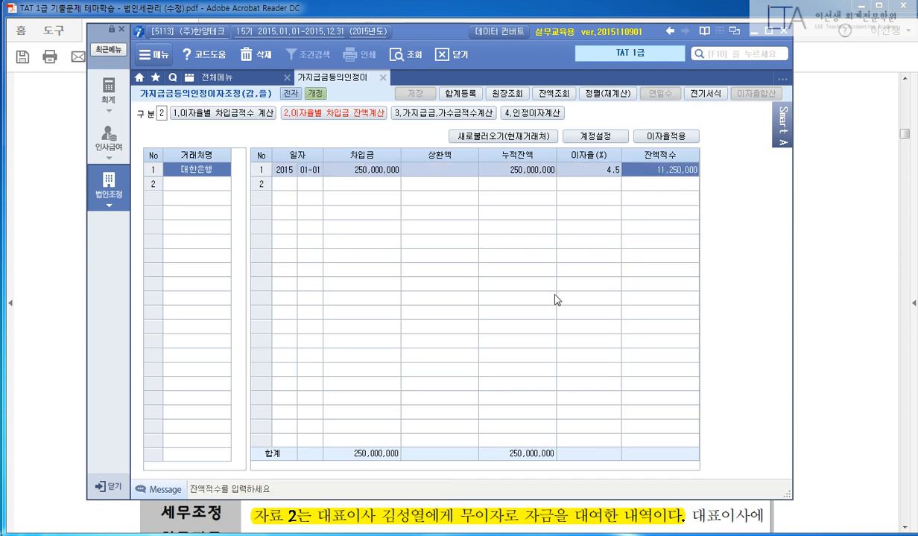
Add 우리은행 as the second 거래처명 and load its carried-over and voucher borrowing data
{"action": "left_click", "coordinate": [212, 184]}
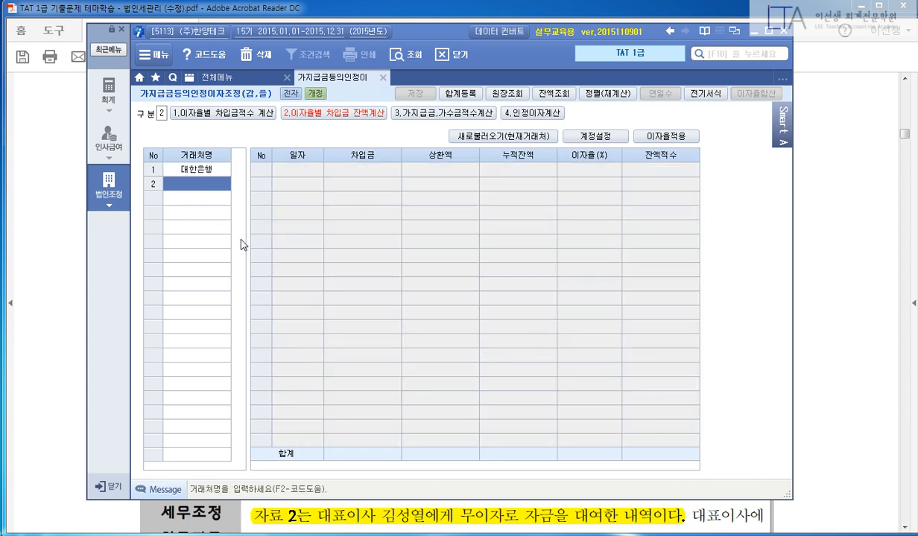
{"action": "key", "text": "F2"}
{"action": "type", "text": "은행"}
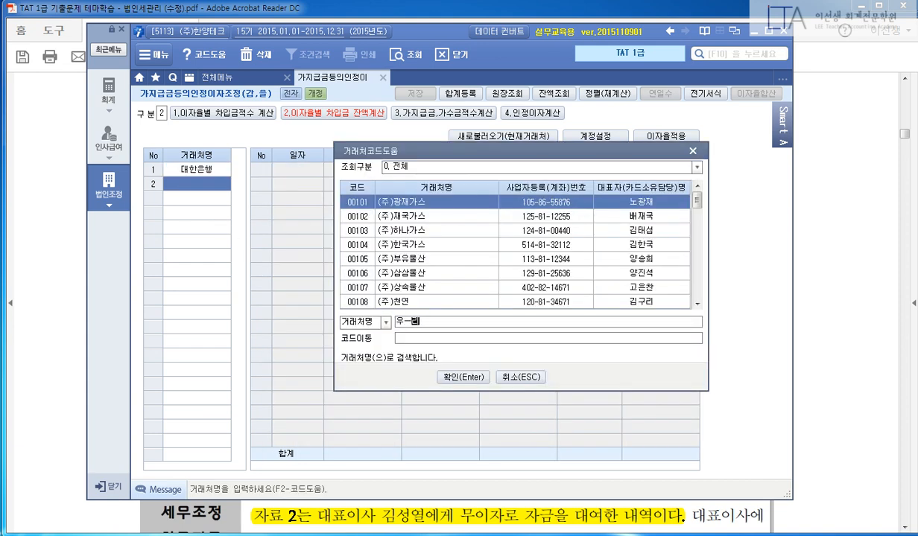
{"action": "key", "text": "Return"}
{"action": "key", "text": "Return"}
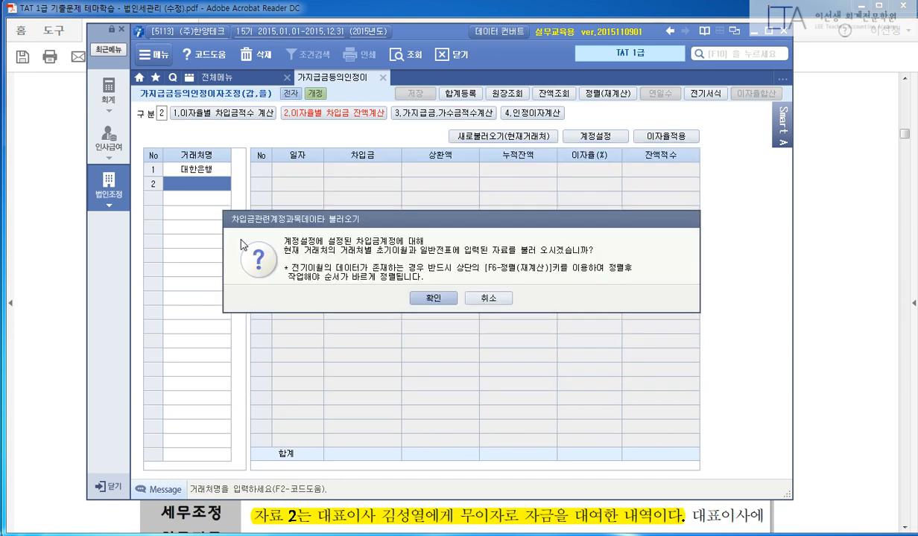
{"action": "key", "text": "Return"}
{"action": "left_click", "coordinate": [205, 186]}
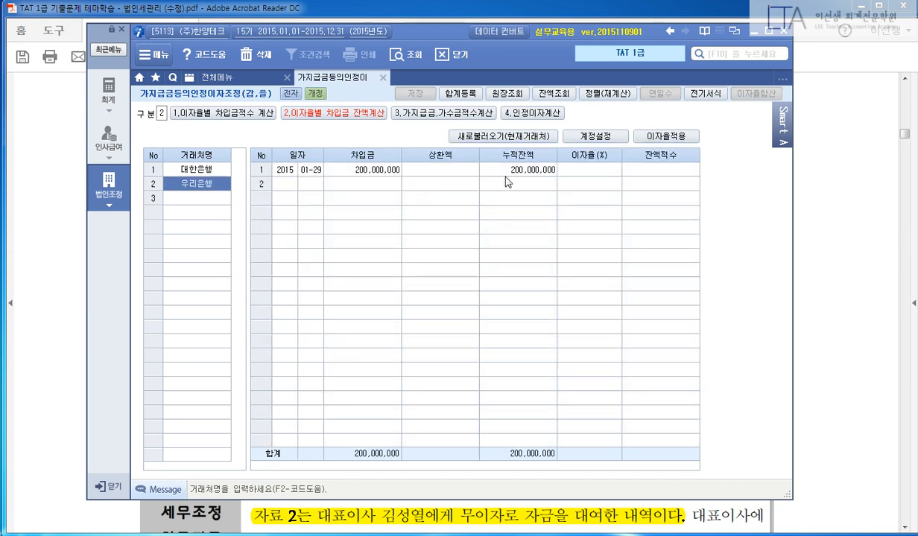
Set the 이자율(%) of the 우리은행 borrowing of 01-29 to 5.2
{"action": "left_click", "coordinate": [570, 173]}
{"action": "type", "text": "5.2"}
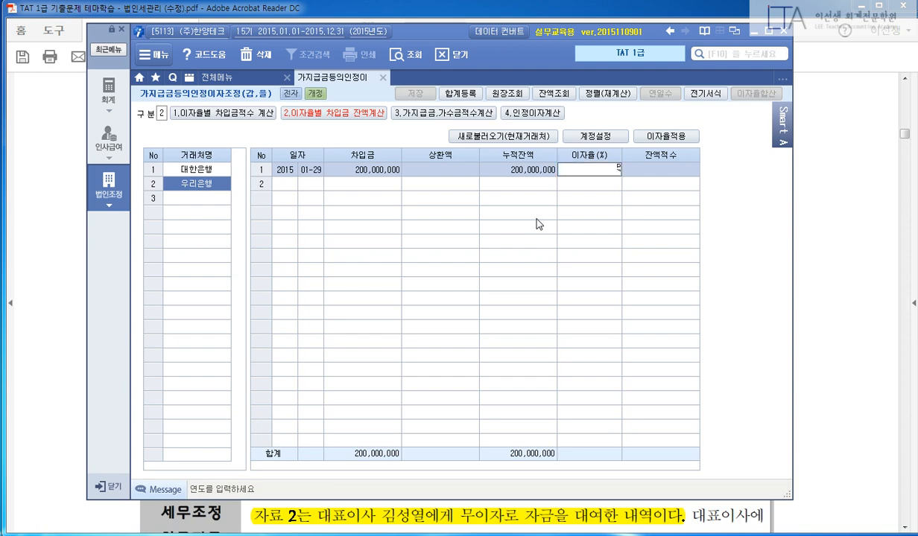
{"action": "key", "text": "Return"}
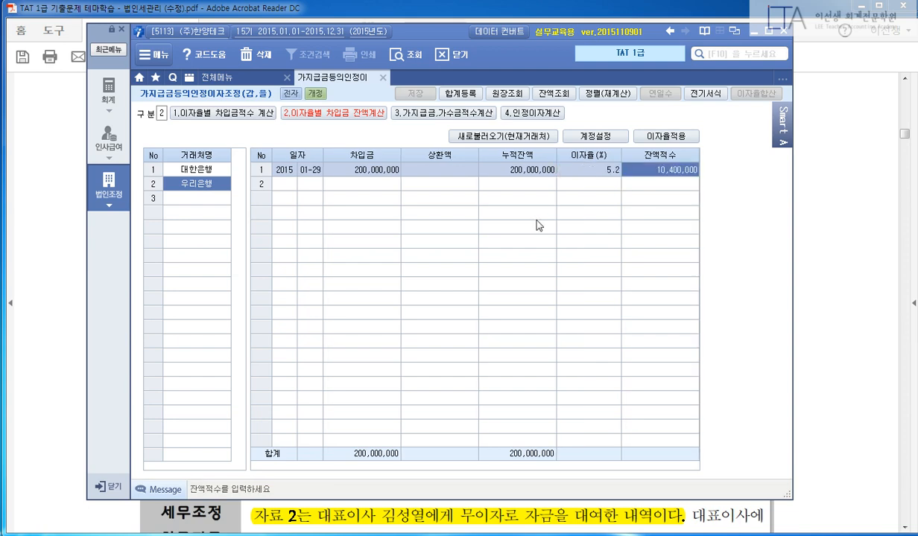
Return to the problem PDF and highlight the footnote under the 자료 2 table about the 소득세 paid by the company
{"action": "left_click", "coordinate": [794, 203]}
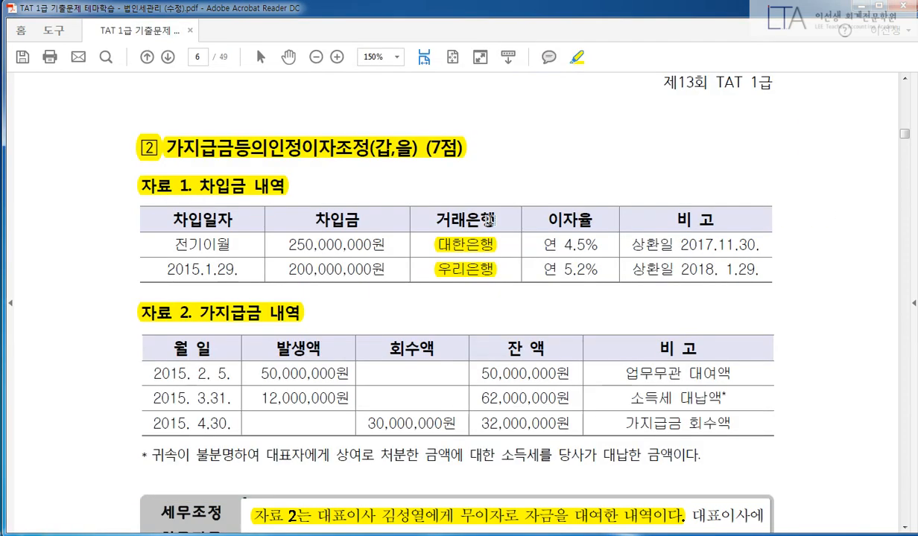
{"action": "scroll", "coordinate": [506, 265], "scroll_direction": "down", "scroll_amount": 2}
{"action": "scroll", "coordinate": [507, 265], "scroll_direction": "down", "scroll_amount": 3}
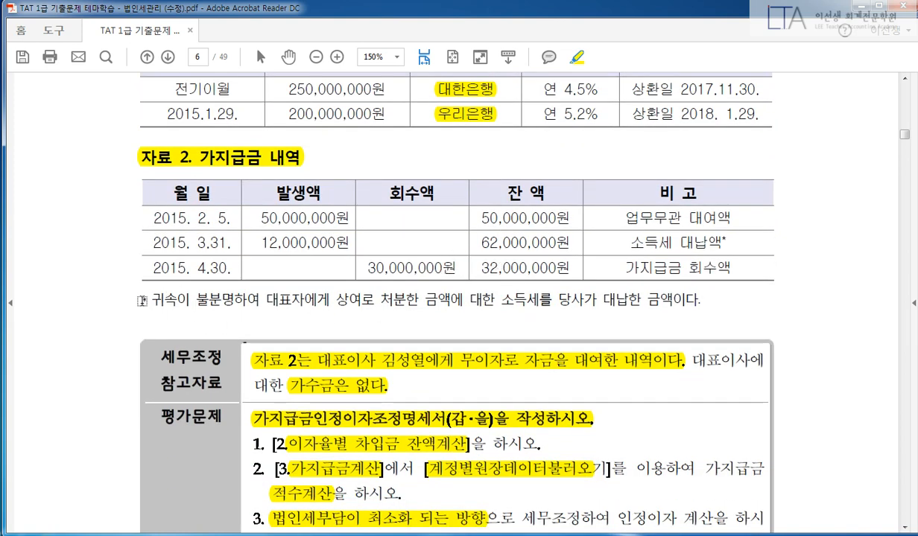
{"action": "left_click_drag", "start_coordinate": [140, 301], "coordinate": [703, 306]}
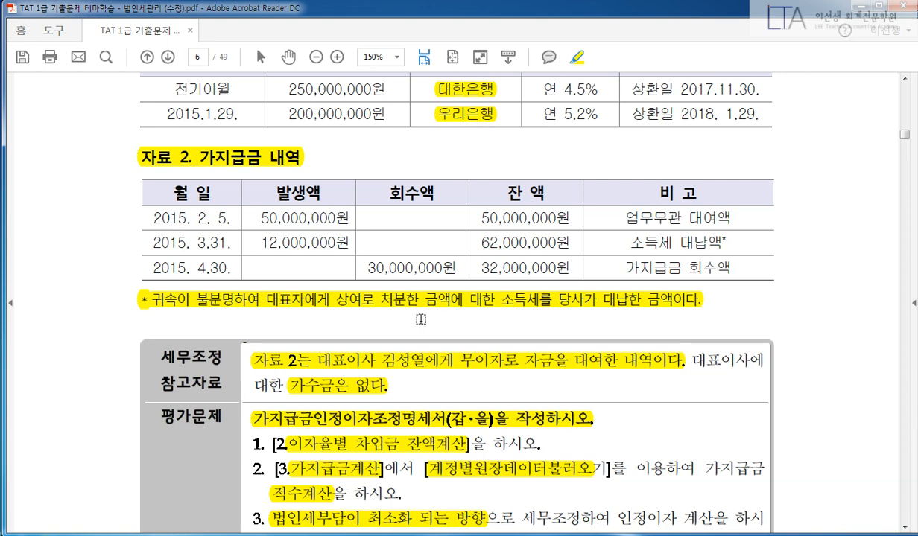
Start the screen-drawing tool over the PDF with a blank light-gray background and a black pen
{"action": "scroll", "coordinate": [428, 322], "scroll_direction": "down", "scroll_amount": 1}
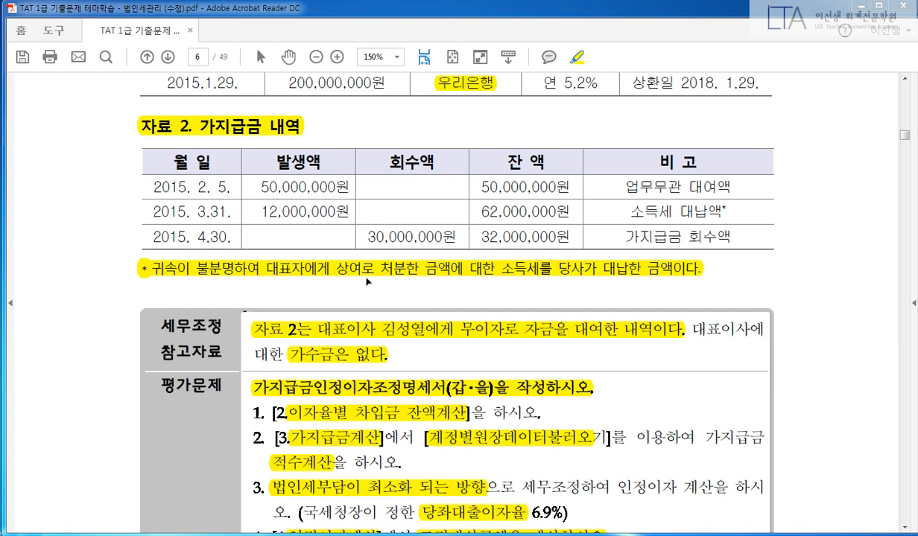
{"action": "right_click", "coordinate": [522, 182]}
{"action": "left_click", "coordinate": [552, 236]}
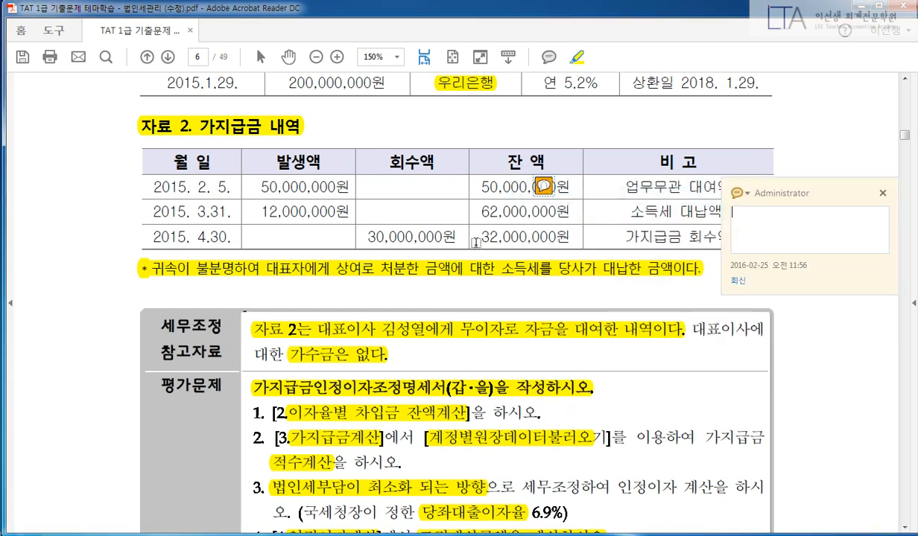
{"action": "key", "text": "ctrl+shift+d"}
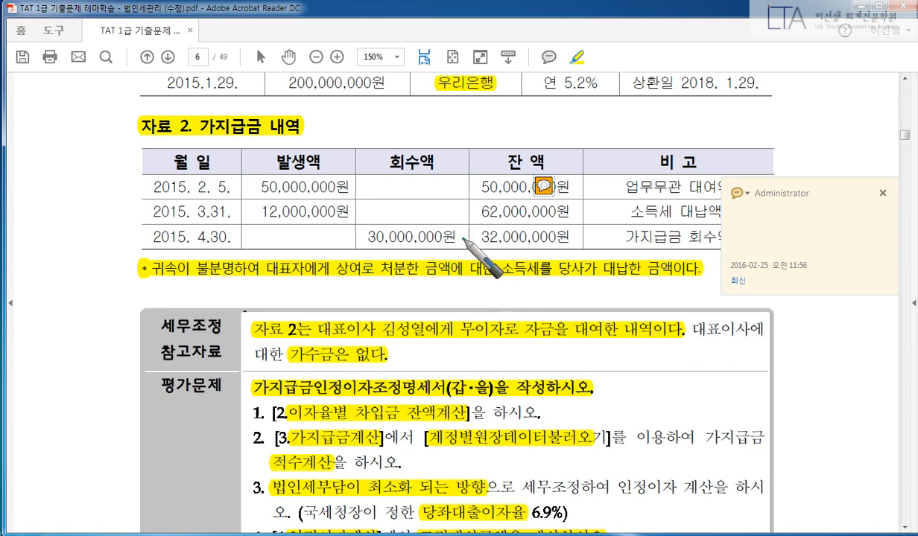
{"action": "right_click", "coordinate": [441, 231]}
{"action": "left_click", "coordinate": [472, 268]}
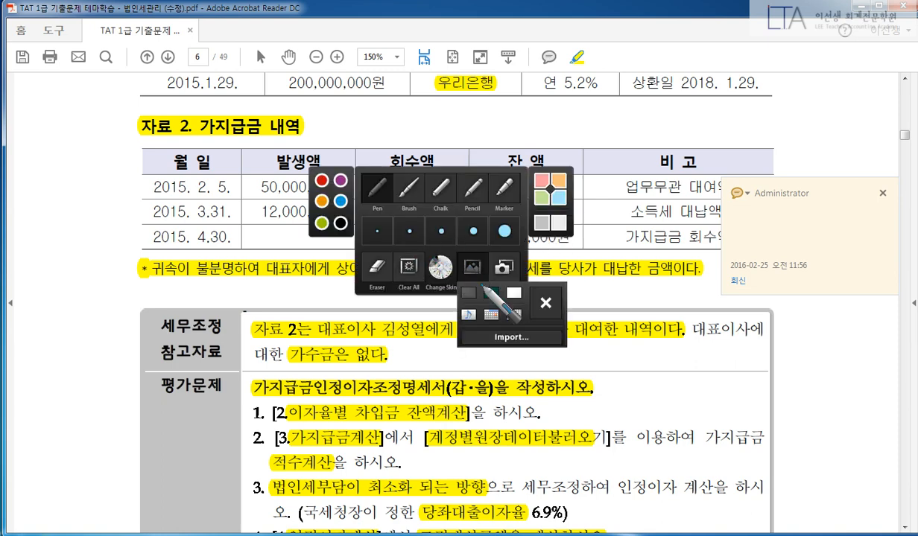
{"action": "left_click", "coordinate": [488, 301]}
{"action": "right_click", "coordinate": [296, 209]}
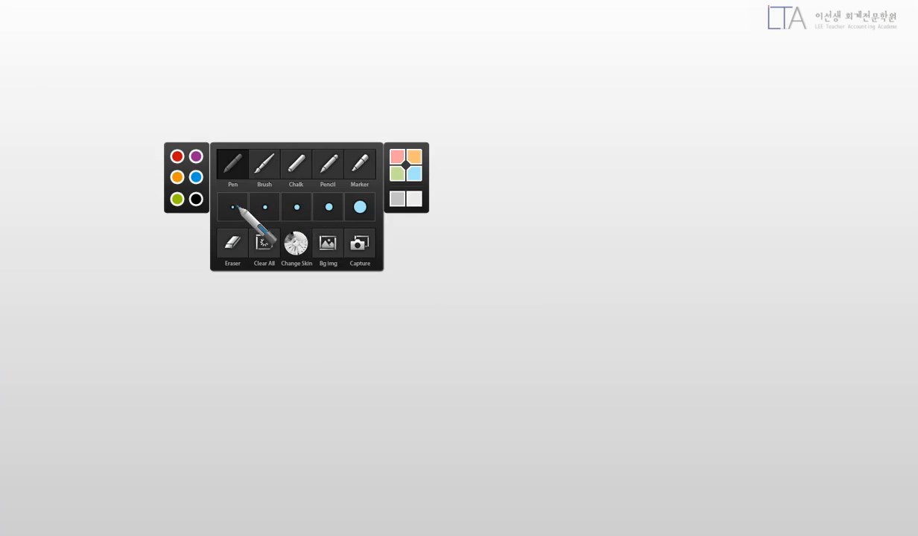
{"action": "left_click", "coordinate": [196, 199]}
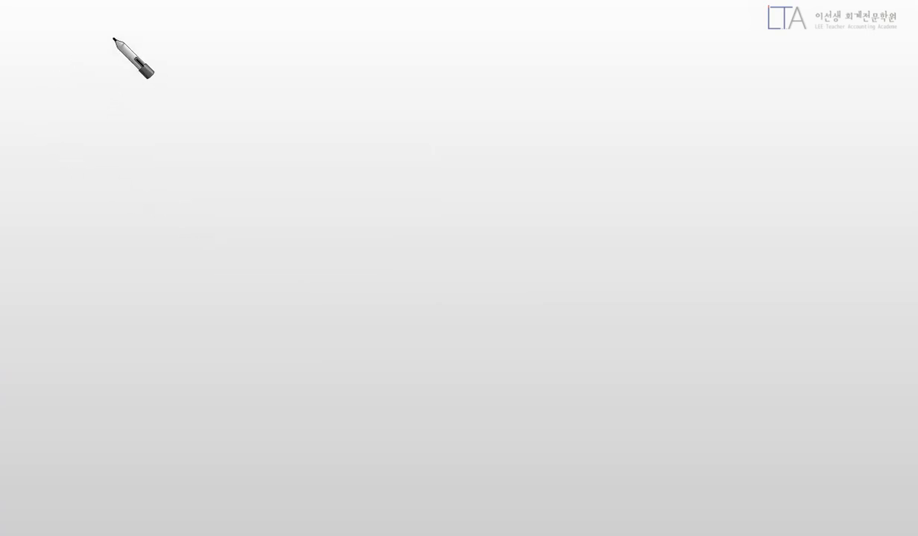
Handwrite the heading <업무무관 가지급금 제외대상> and item ① 종업원(사용인)에 대한, followed by a three-branch bracket
{"action": "mouse_move", "coordinate": [123, 31]}
{"action": "left_mouse_down"}
{"action": "mouse_move", "coordinate": [127, 63]}
{"action": "mouse_move", "coordinate": [153, 33]}
{"action": "mouse_move", "coordinate": [137, 59]}
{"action": "mouse_move", "coordinate": [174, 47]}
{"action": "mouse_move", "coordinate": [183, 70]}
{"action": "mouse_move", "coordinate": [199, 42]}
{"action": "mouse_move", "coordinate": [207, 55]}
{"action": "mouse_move", "coordinate": [229, 37]}
{"action": "mouse_move", "coordinate": [254, 63]}
{"action": "mouse_move", "coordinate": [330, 41]}
{"action": "mouse_move", "coordinate": [339, 55]}
{"action": "mouse_move", "coordinate": [360, 41]}
{"action": "mouse_move", "coordinate": [369, 54]}
{"action": "mouse_move", "coordinate": [416, 31]}
{"action": "mouse_move", "coordinate": [527, 41]}
{"action": "mouse_move", "coordinate": [531, 24]}
{"action": "mouse_move", "coordinate": [523, 63]}
{"action": "left_mouse_up"}
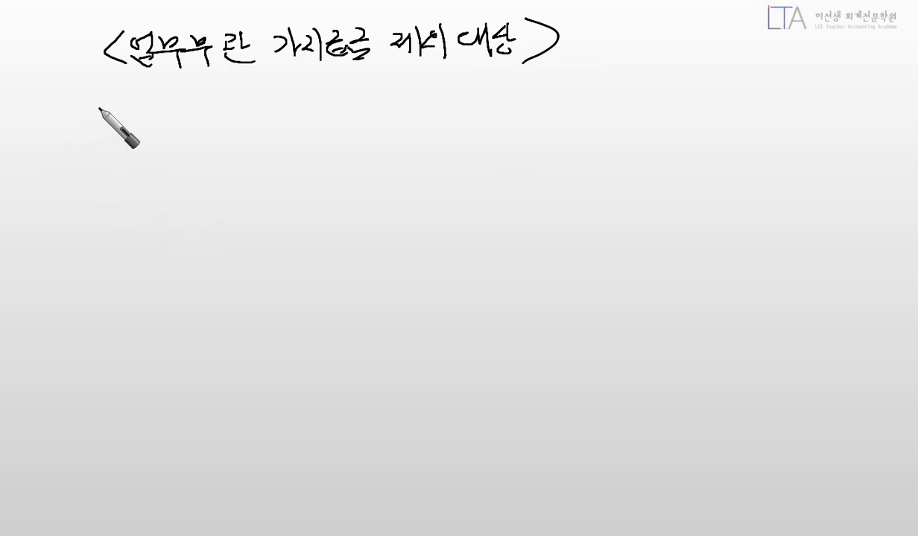
{"action": "left_click_drag", "start_coordinate": [101, 110], "coordinate": [111, 151]}
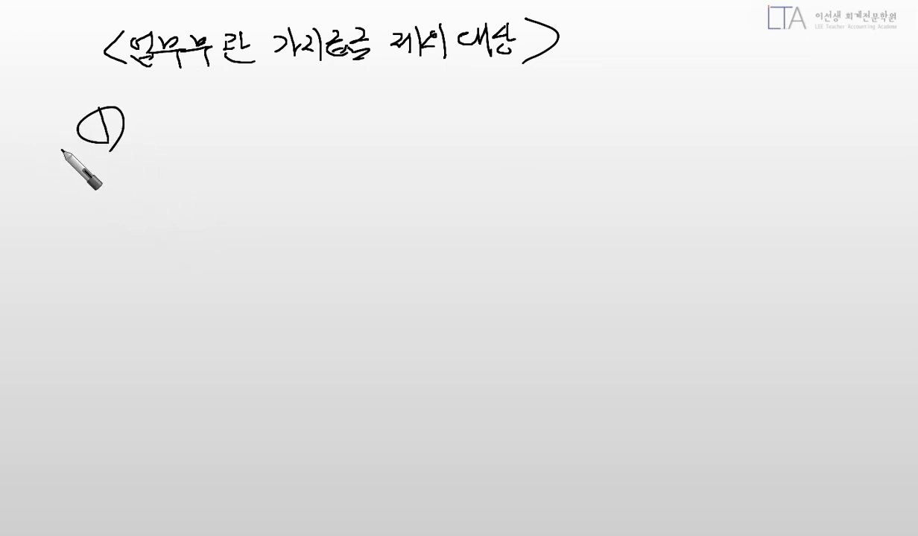
{"action": "mouse_move", "coordinate": [147, 109]}
{"action": "left_mouse_down"}
{"action": "mouse_move", "coordinate": [177, 139]}
{"action": "mouse_move", "coordinate": [201, 128]}
{"action": "mouse_move", "coordinate": [205, 142]}
{"action": "mouse_move", "coordinate": [248, 121]}
{"action": "mouse_move", "coordinate": [236, 118]}
{"action": "mouse_move", "coordinate": [274, 140]}
{"action": "mouse_move", "coordinate": [277, 129]}
{"action": "mouse_move", "coordinate": [307, 123]}
{"action": "mouse_move", "coordinate": [317, 132]}
{"action": "mouse_move", "coordinate": [370, 109]}
{"action": "mouse_move", "coordinate": [377, 127]}
{"action": "mouse_move", "coordinate": [401, 127]}
{"action": "mouse_move", "coordinate": [443, 98]}
{"action": "mouse_move", "coordinate": [464, 185]}
{"action": "left_mouse_up"}
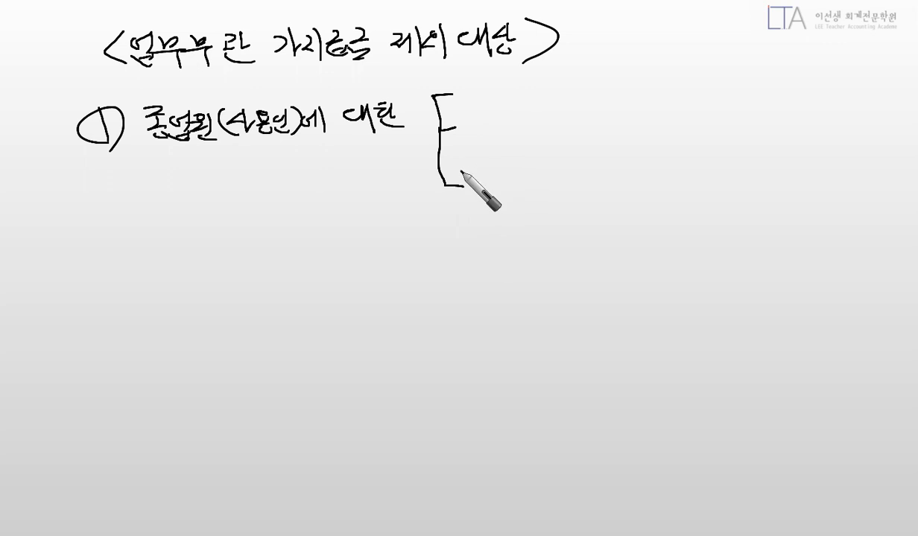
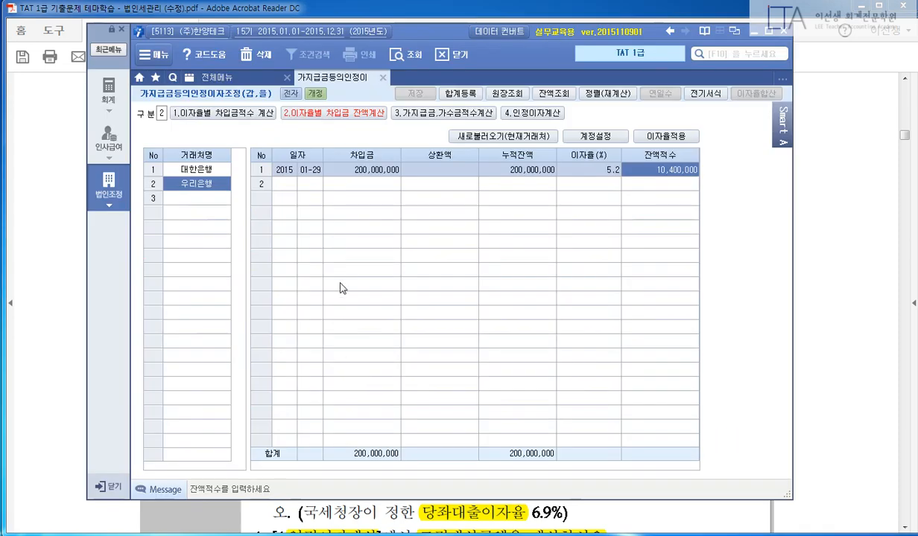
Open 3.가지급금,가수금적수계산 and enter a first person with 직책 대표이사 and the representative's name as 성명
{"action": "left_click", "coordinate": [428, 113]}
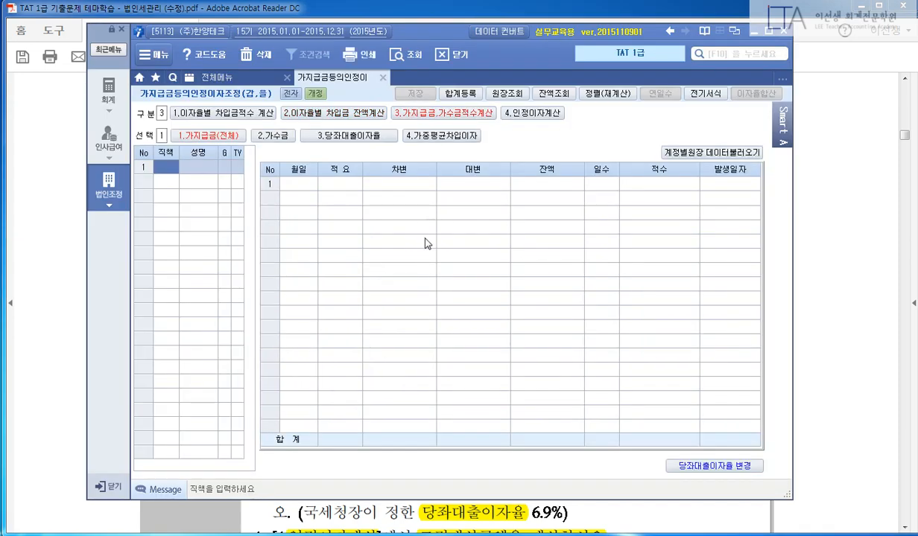
{"action": "type", "text": "대표이사"}
{"action": "key", "text": "Return"}
{"action": "type", "text": "시"}
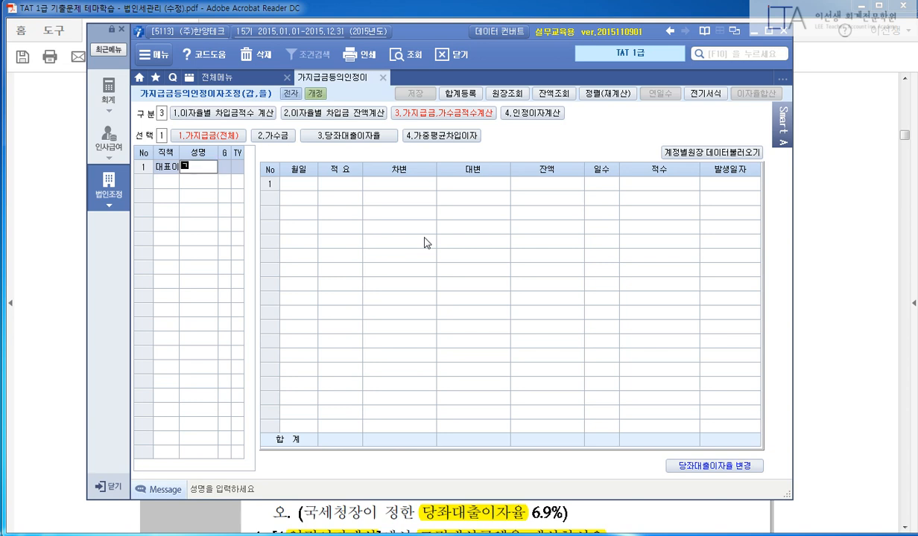
{"action": "type", "text": "김성열"}
{"action": "key", "text": "Return"}
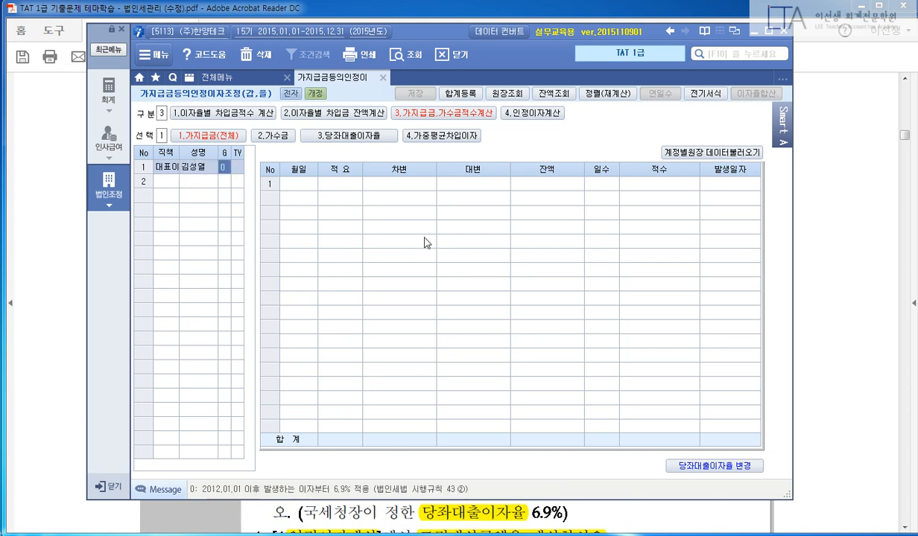
Box 적요번호 1 과 4 in red on screen and load the representative's 계정별원장 data into 1.가지급금(전체)
{"action": "left_click", "coordinate": [673, 153]}
{"action": "left_click", "coordinate": [431, 293]}
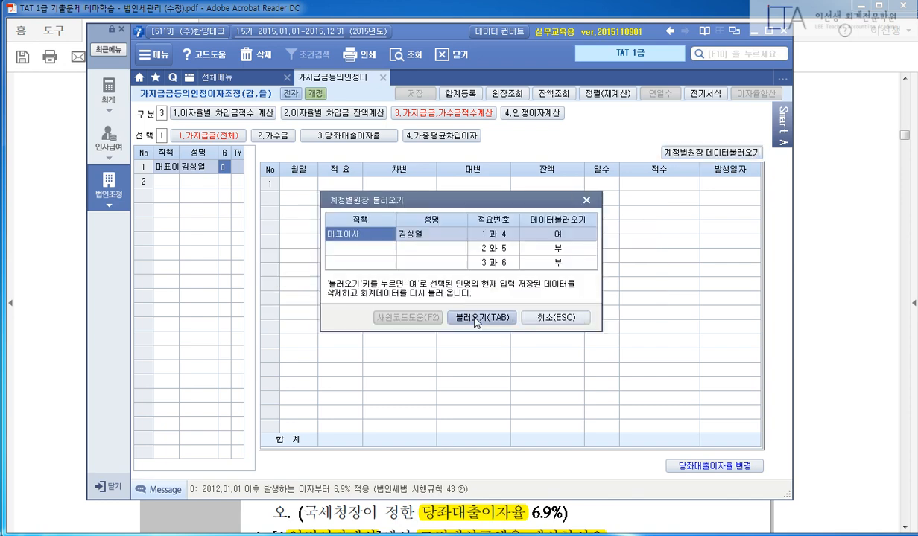
{"action": "key", "text": "ctrl+1"}
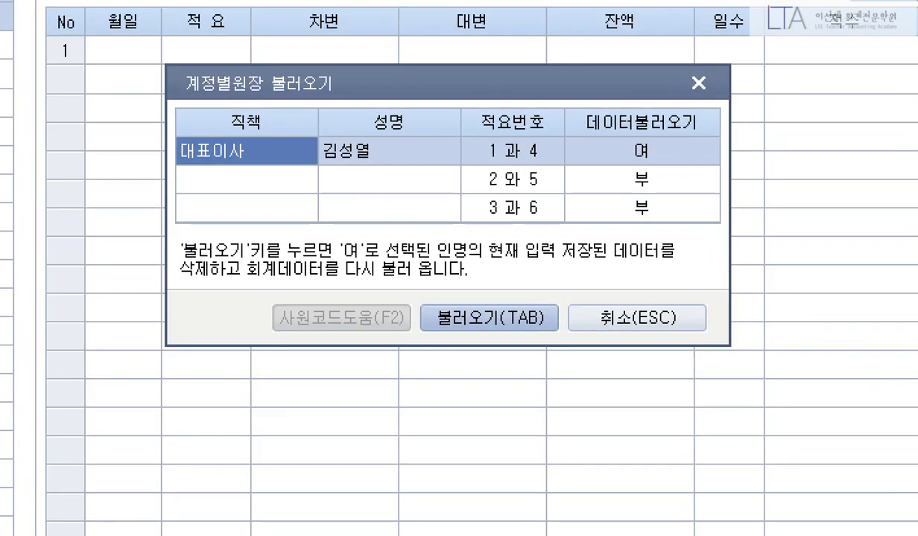
{"action": "left_click", "coordinate": [475, 318]}
{"action": "left_click_drag", "start_coordinate": [470, 122], "coordinate": [546, 166]}
{"action": "key", "text": "Escape"}
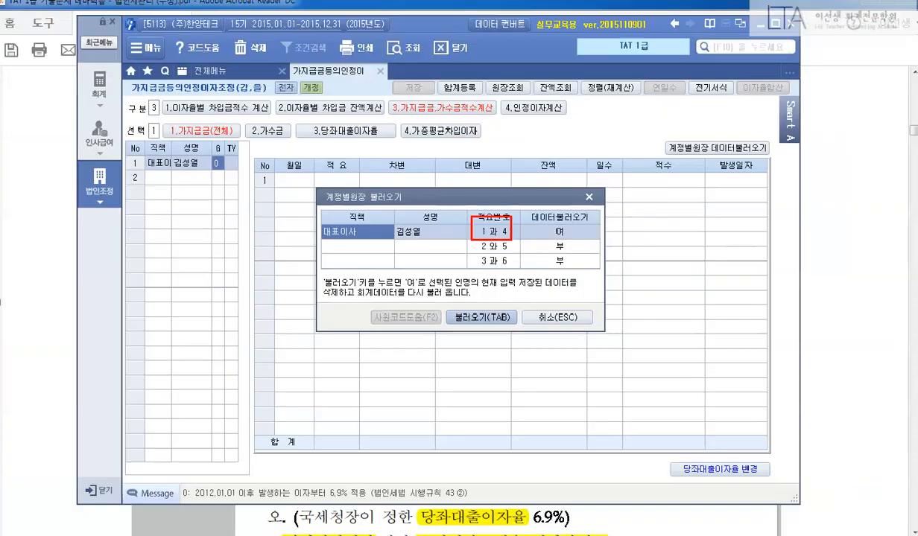
{"action": "key", "text": "Tab"}
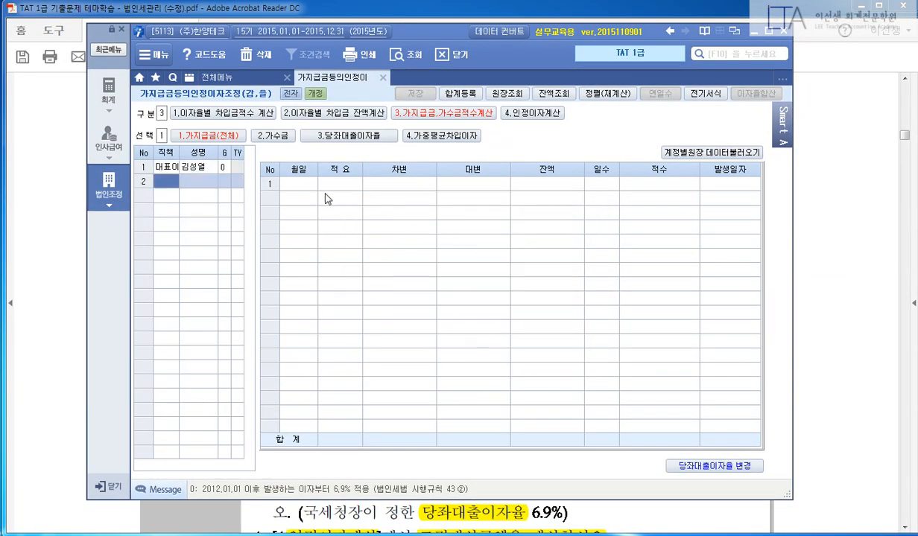
{"action": "left_click", "coordinate": [393, 213]}
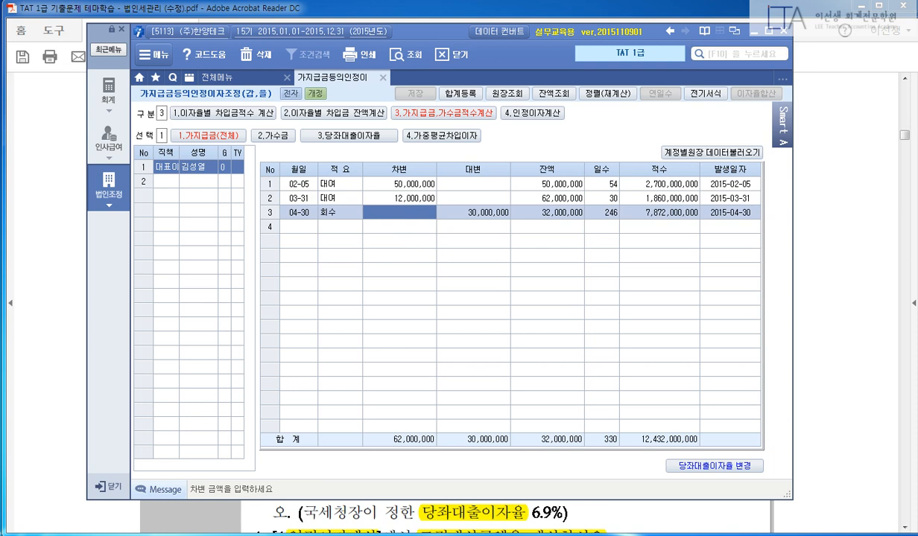
Look up the 134 가지급금 ledger entries and show the 적요 code list for the 02/05 voucher
{"action": "left_click", "coordinate": [547, 95]}
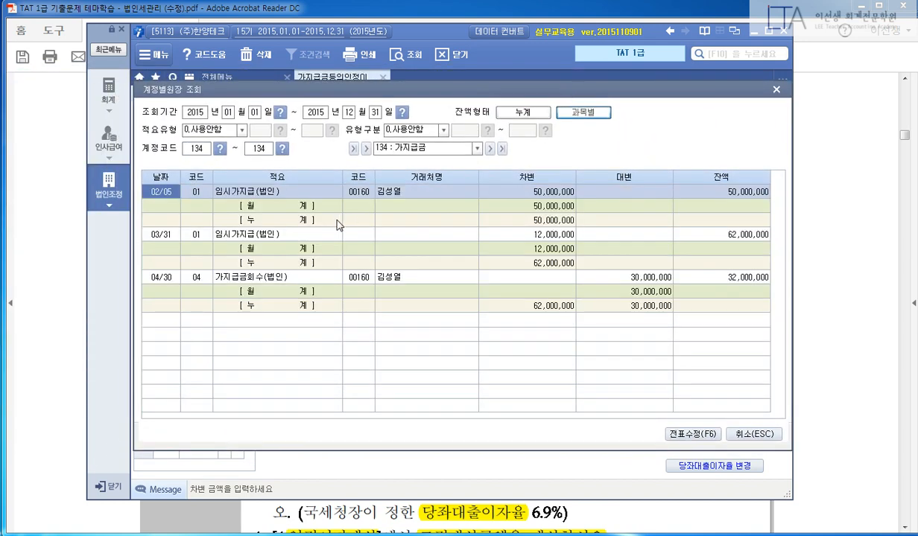
{"action": "left_click", "coordinate": [229, 236]}
{"action": "left_click", "coordinate": [256, 282]}
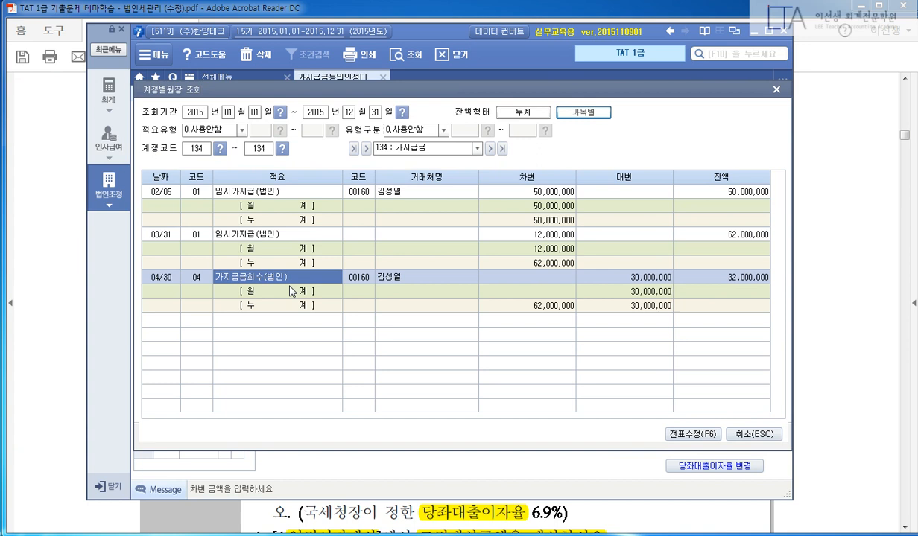
{"action": "left_click", "coordinate": [261, 206]}
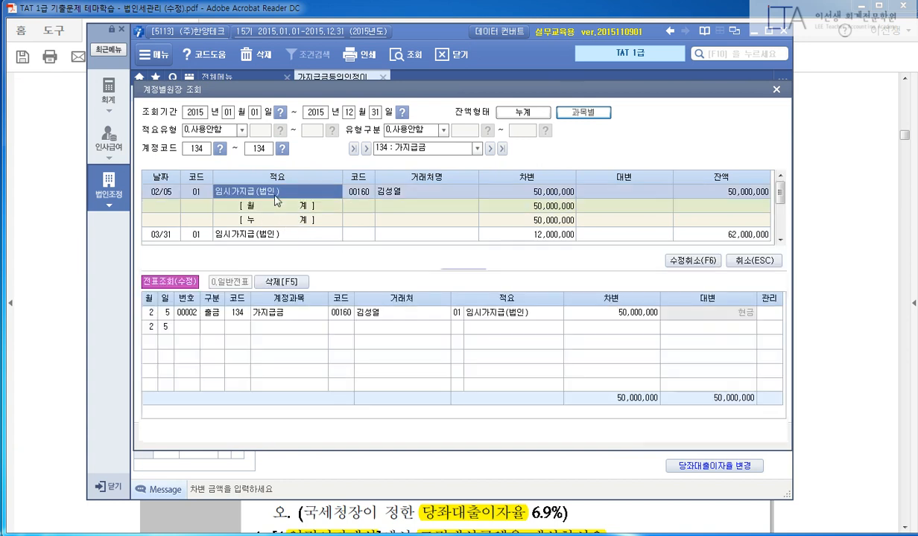
{"action": "key", "text": "F2"}
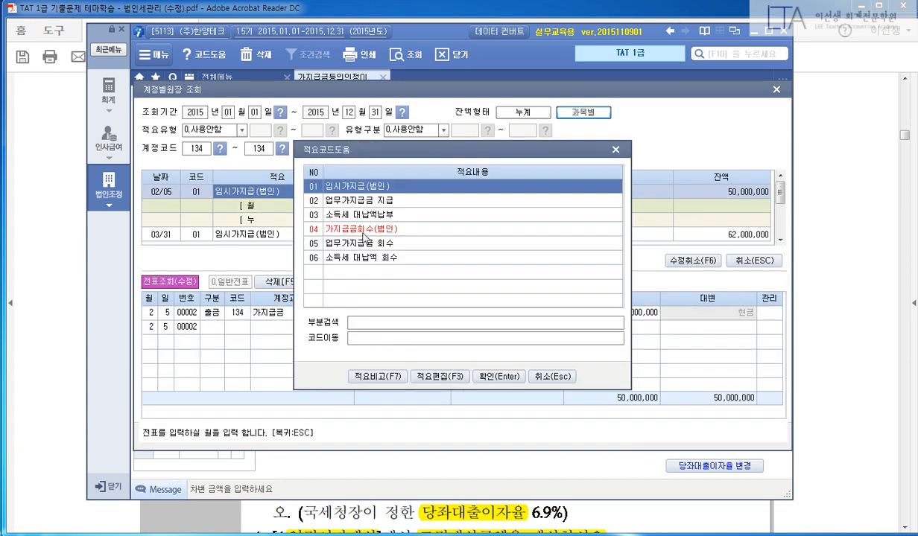
{"action": "left_click", "coordinate": [361, 243]}
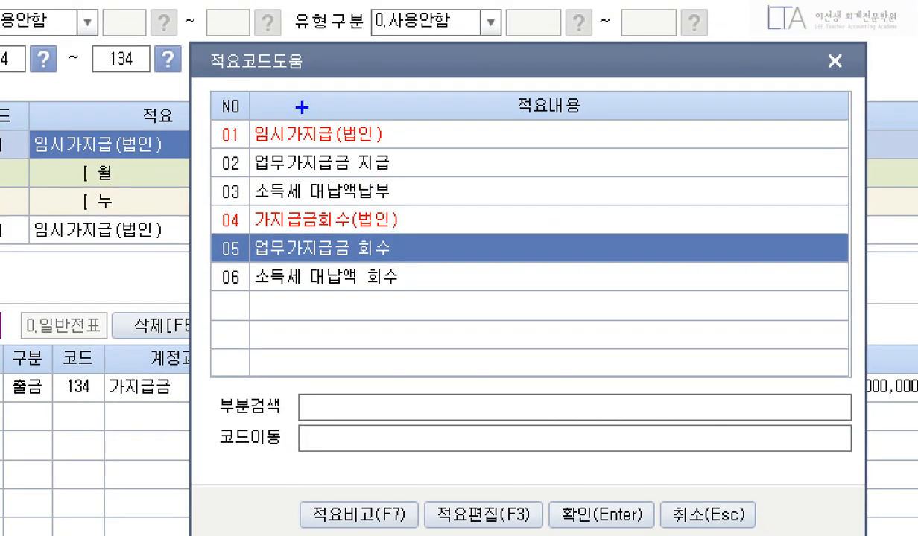
Box and tick 01 임시가지급(법인) and 04 가지급금회수(법인) in blue, and close the 적요 code list
{"action": "left_click_drag", "start_coordinate": [196, 112], "coordinate": [397, 149]}
{"action": "left_click_drag", "start_coordinate": [188, 195], "coordinate": [421, 243]}
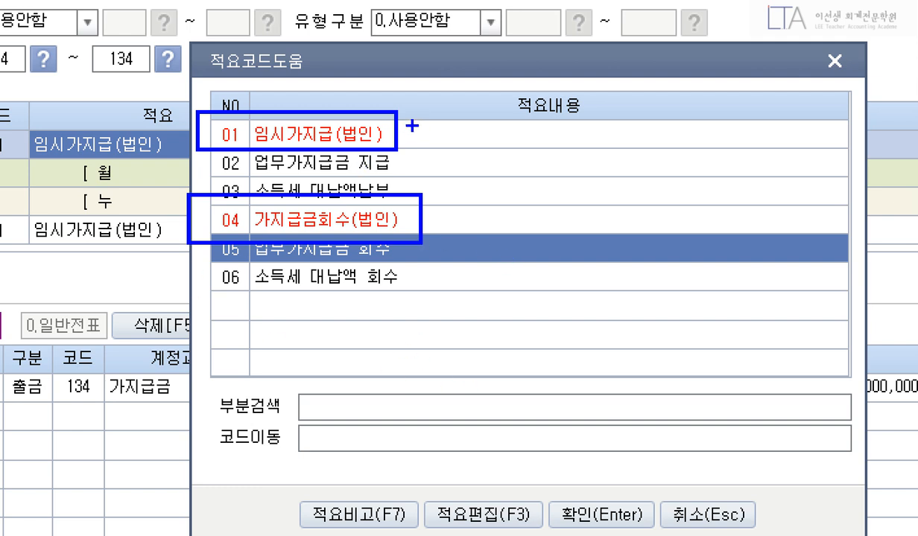
{"action": "left_click_drag", "start_coordinate": [416, 124], "coordinate": [465, 113]}
{"action": "left_click_drag", "start_coordinate": [446, 204], "coordinate": [499, 191]}
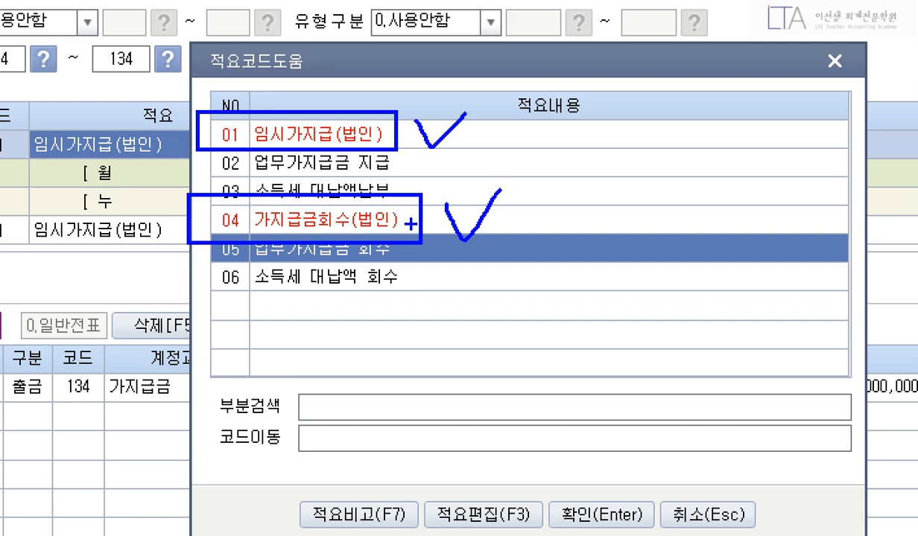
{"action": "key", "text": "Escape"}
{"action": "key", "text": "Escape"}
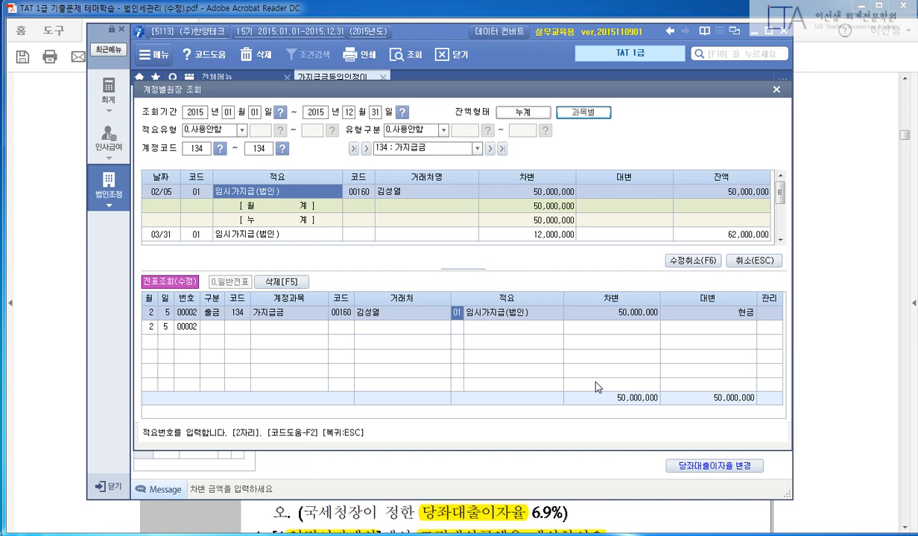
Handwrite 업무무관 ⇒ ①.④ and 업무관련 ⇒ X in red over the ledger, and circle code 01 and 임시가지급(법인)
{"action": "key", "text": "ctrl+2"}
{"action": "mouse_move", "coordinate": [218, 177]}
{"action": "left_mouse_down"}
{"action": "mouse_move", "coordinate": [215, 212]}
{"action": "mouse_move", "coordinate": [324, 217]}
{"action": "mouse_move", "coordinate": [337, 228]}
{"action": "mouse_move", "coordinate": [551, 222]}
{"action": "mouse_move", "coordinate": [531, 245]}
{"action": "left_mouse_up"}
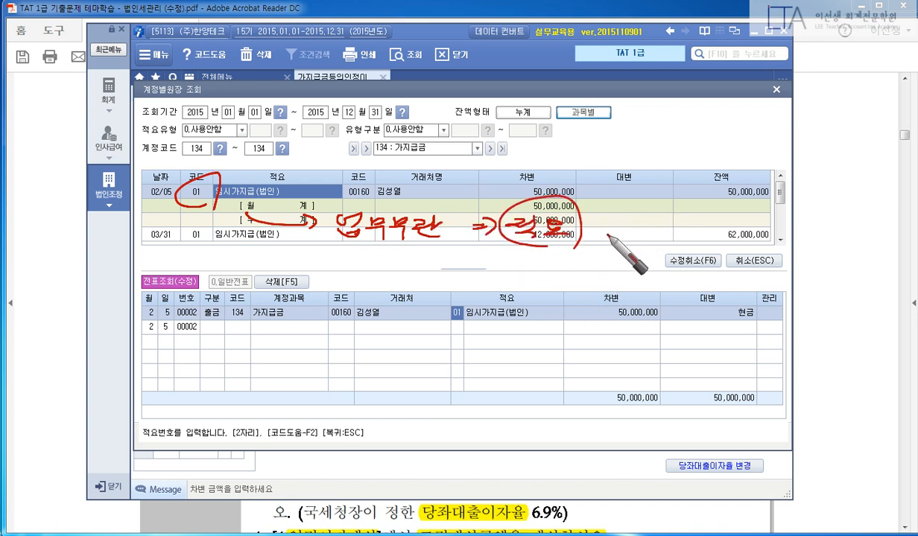
{"action": "mouse_move", "coordinate": [328, 242]}
{"action": "left_mouse_down"}
{"action": "mouse_move", "coordinate": [308, 292]}
{"action": "mouse_move", "coordinate": [342, 283]}
{"action": "mouse_move", "coordinate": [350, 292]}
{"action": "mouse_move", "coordinate": [381, 276]}
{"action": "mouse_move", "coordinate": [408, 294]}
{"action": "mouse_move", "coordinate": [430, 292]}
{"action": "mouse_move", "coordinate": [429, 283]}
{"action": "mouse_move", "coordinate": [446, 296]}
{"action": "mouse_move", "coordinate": [477, 280]}
{"action": "mouse_move", "coordinate": [495, 287]}
{"action": "left_mouse_up"}
{"action": "mouse_move", "coordinate": [604, 211]}
{"action": "left_mouse_down"}
{"action": "mouse_move", "coordinate": [600, 233]}
{"action": "mouse_move", "coordinate": [633, 210]}
{"action": "mouse_move", "coordinate": [655, 215]}
{"action": "mouse_move", "coordinate": [566, 309]}
{"action": "mouse_move", "coordinate": [629, 316]}
{"action": "left_mouse_up"}
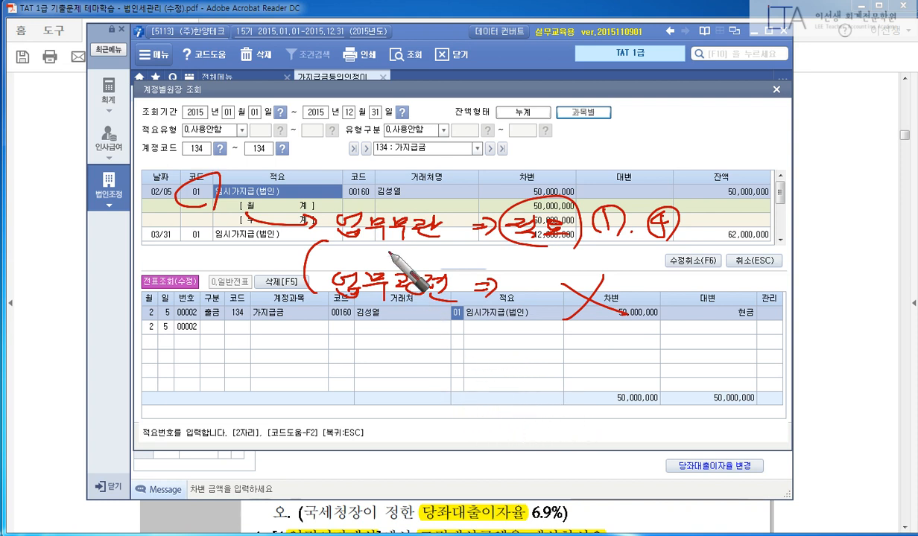
{"action": "left_click_drag", "start_coordinate": [302, 202], "coordinate": [307, 210]}
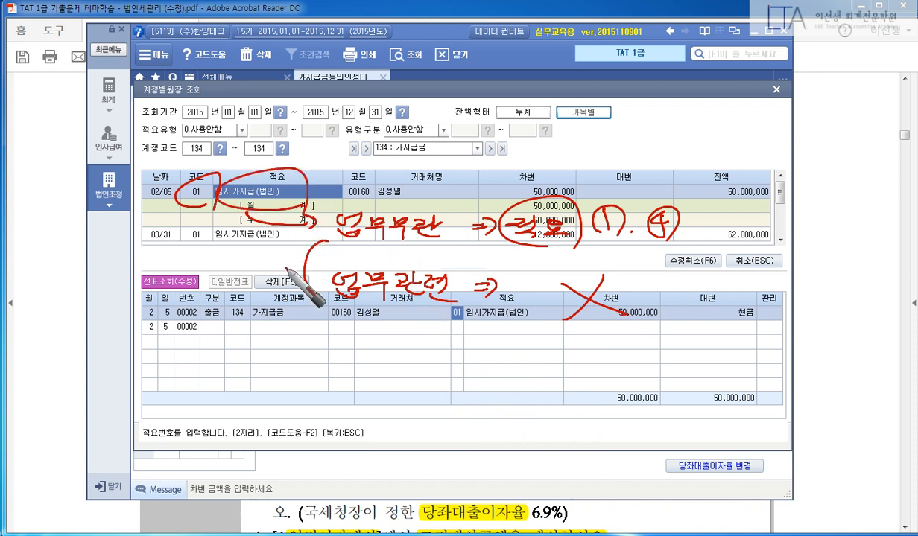
{"action": "key", "text": "Escape"}
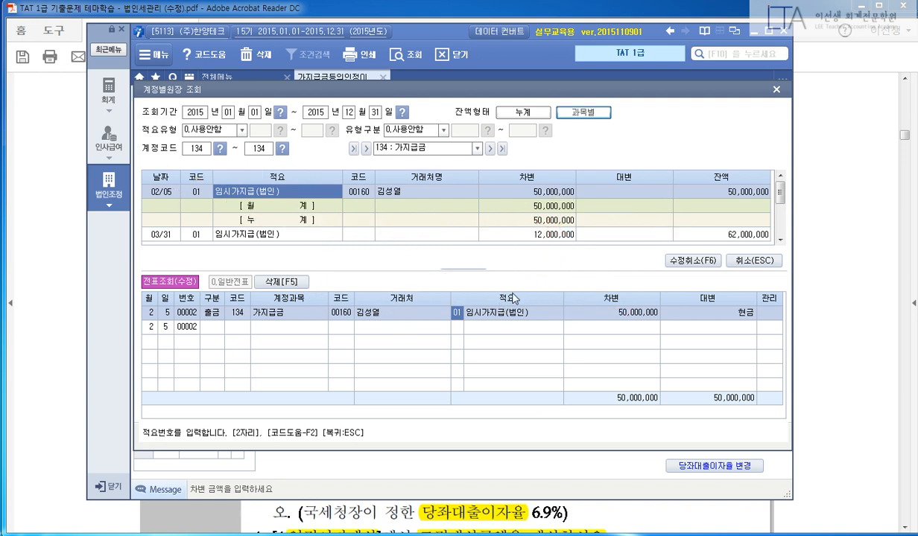
Leave voucher editing, examine the 03/31 and 04/30 entries in the 가지급금 ledger, and close the ledger lookup
{"action": "key", "text": "Escape"}
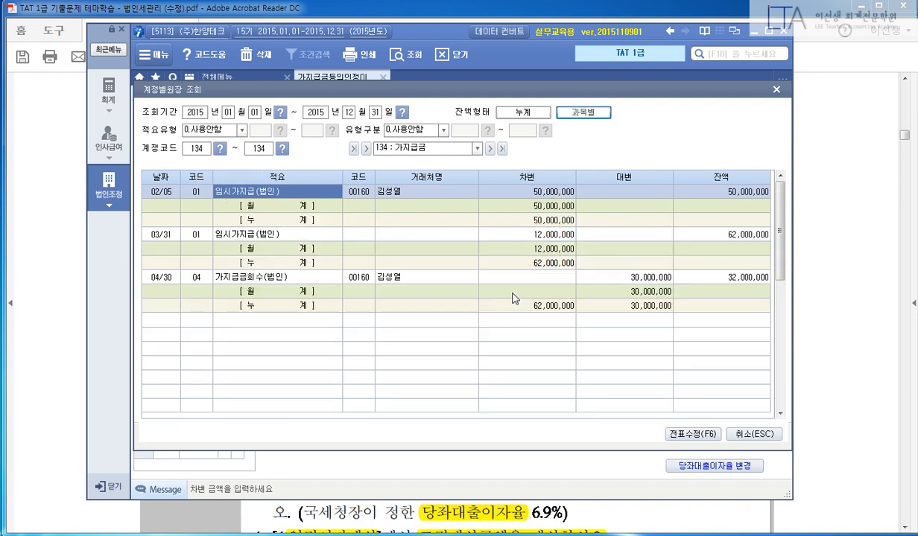
{"action": "left_click", "coordinate": [251, 233]}
{"action": "double_click", "coordinate": [266, 277]}
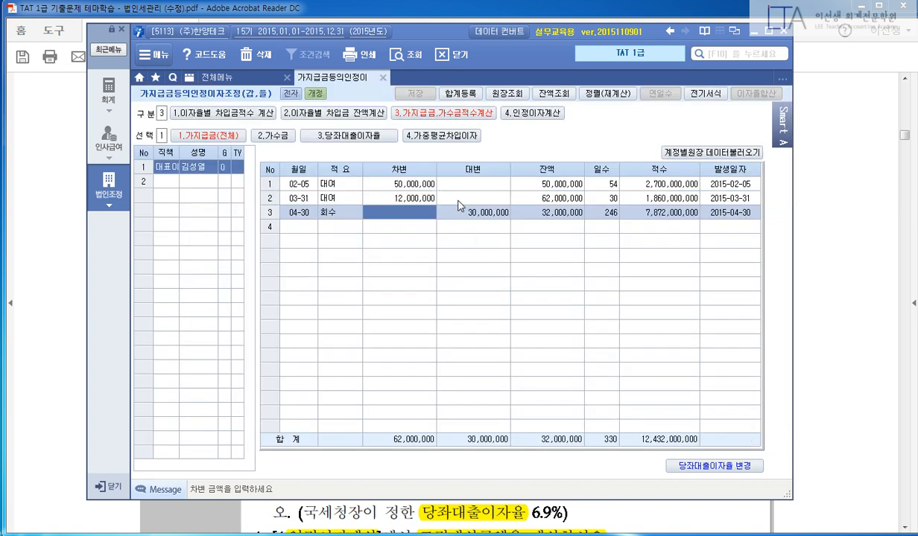
Check the 2015.3.31 소득세 대납액 row in the problem PDF and delete the 03-31 대여 row from the program's 가지급금 table
{"action": "left_click", "coordinate": [796, 310]}
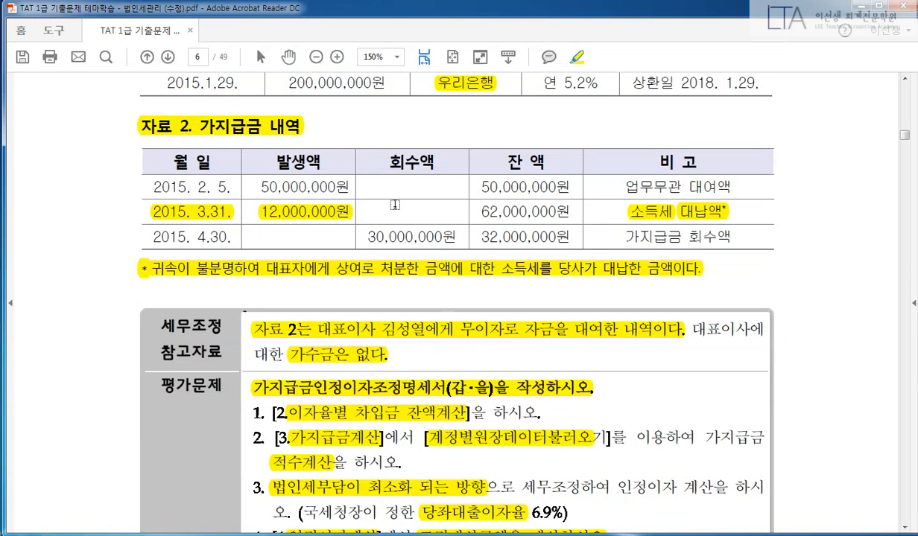
{"action": "left_click", "coordinate": [326, 214]}
{"action": "key", "text": "alt+Tab"}
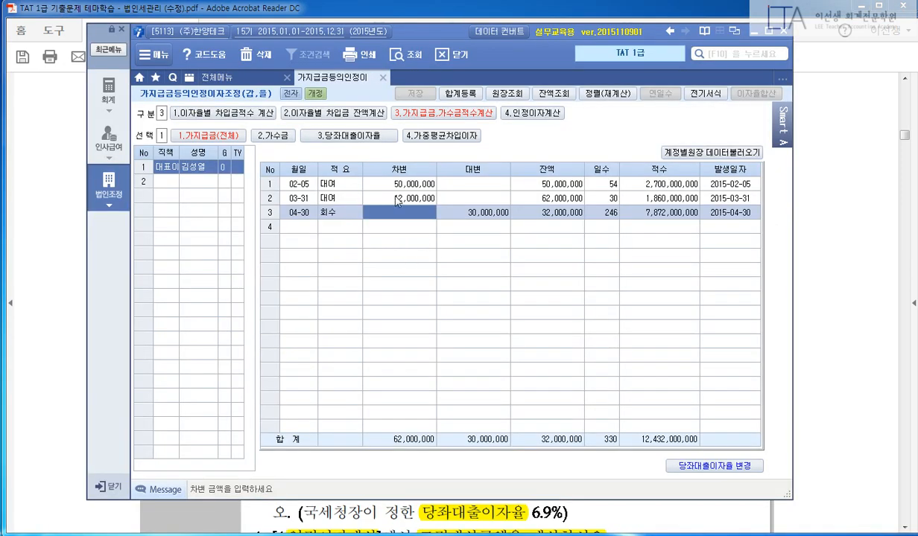
{"action": "left_click", "coordinate": [308, 199]}
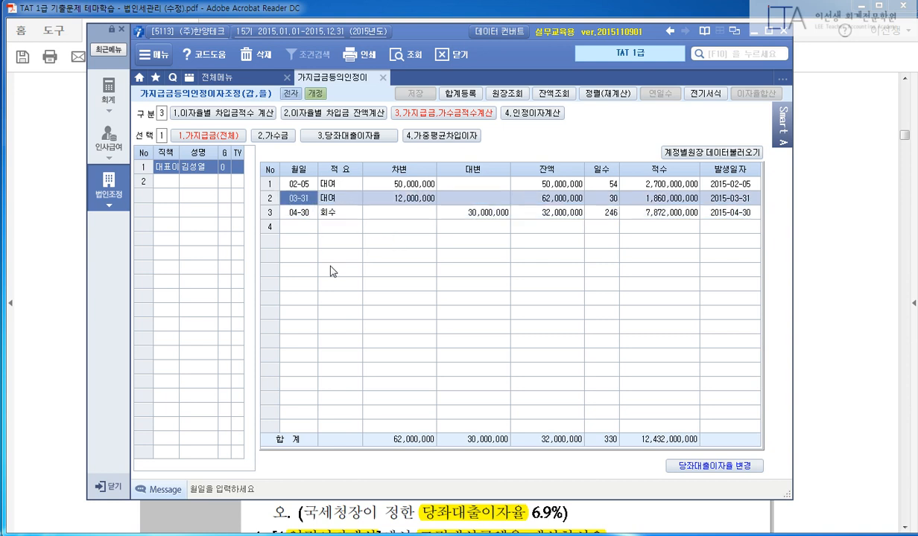
{"action": "key", "text": "F5"}
{"action": "left_click", "coordinate": [435, 298]}
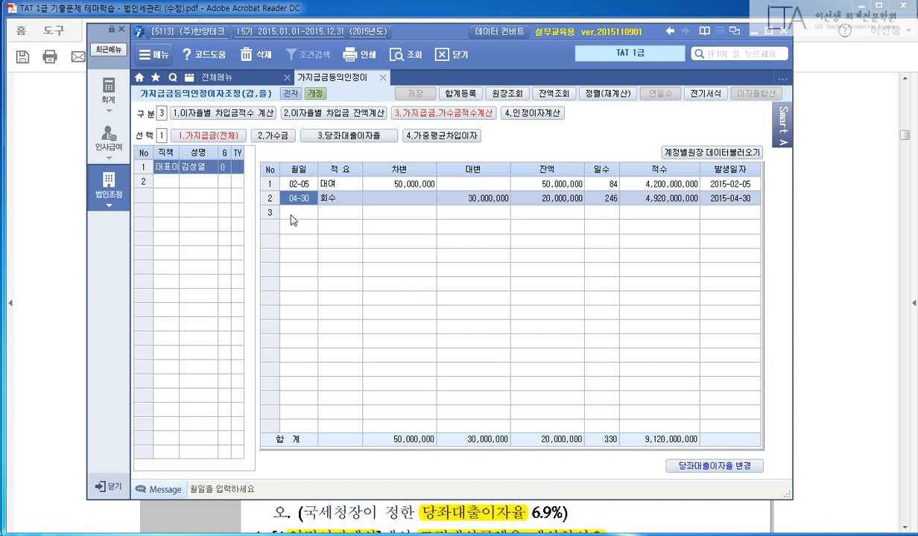
Open 2.가수금 and mark in red the completed work: box 3.가지급금,가수금적수계산 and the person row, circle 1.가지급금(전체), cross out 2.가수금
{"action": "left_click", "coordinate": [272, 136]}
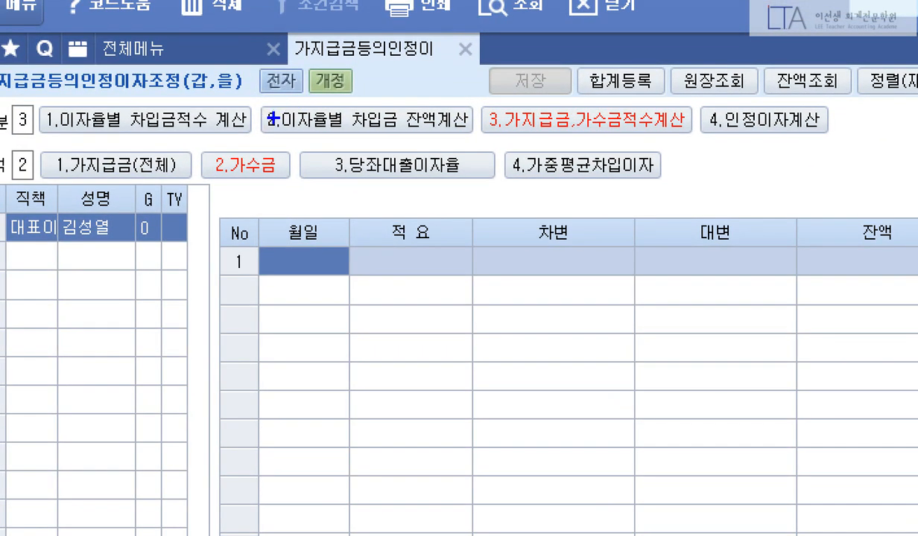
{"action": "left_click_drag", "start_coordinate": [248, 98], "coordinate": [309, 139]}
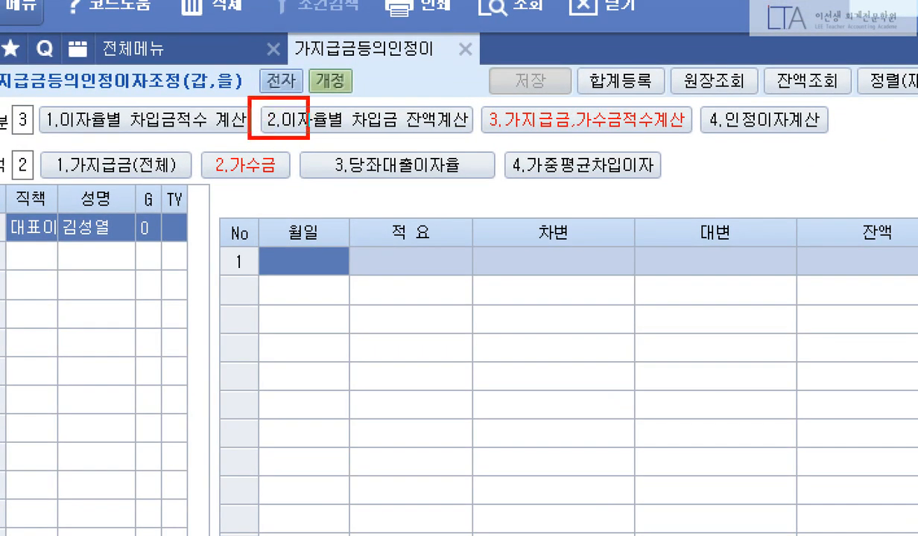
{"action": "mouse_move", "coordinate": [383, 102]}
{"action": "left_mouse_down"}
{"action": "mouse_move", "coordinate": [422, 78]}
{"action": "mouse_move", "coordinate": [494, 102]}
{"action": "mouse_move", "coordinate": [694, 142]}
{"action": "left_mouse_up"}
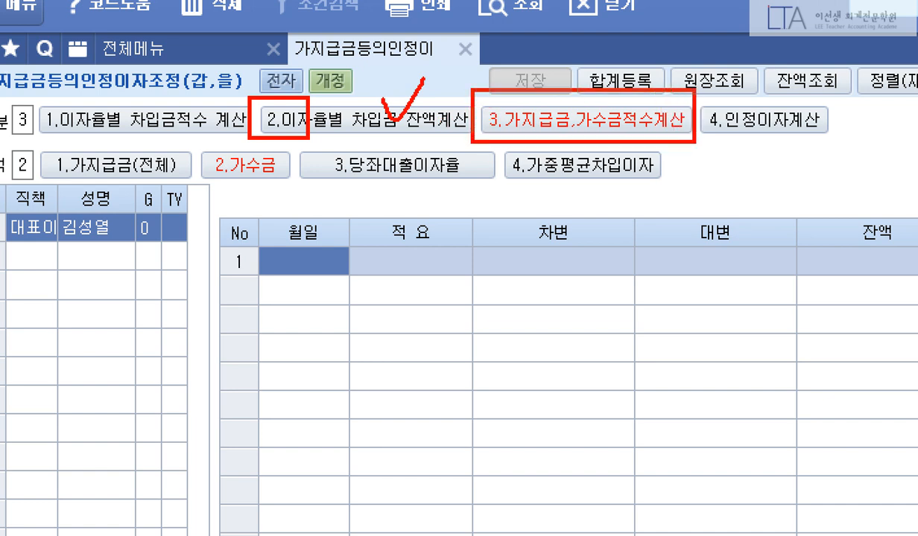
{"action": "left_click_drag", "start_coordinate": [7, 207], "coordinate": [188, 251]}
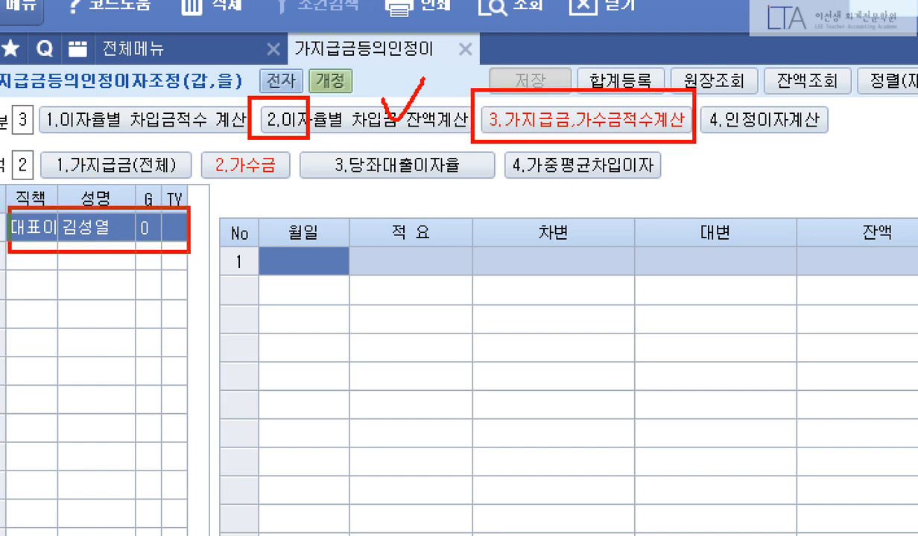
{"action": "mouse_move", "coordinate": [139, 186]}
{"action": "left_mouse_down"}
{"action": "mouse_move", "coordinate": [198, 180]}
{"action": "mouse_move", "coordinate": [192, 198]}
{"action": "left_mouse_up"}
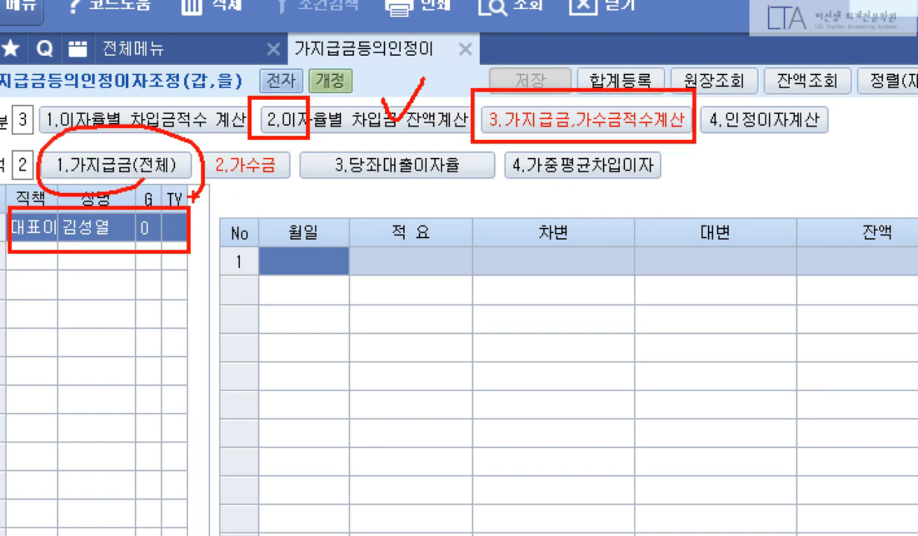
{"action": "left_click_drag", "start_coordinate": [271, 153], "coordinate": [232, 196]}
{"action": "left_click_drag", "start_coordinate": [256, 138], "coordinate": [281, 201]}
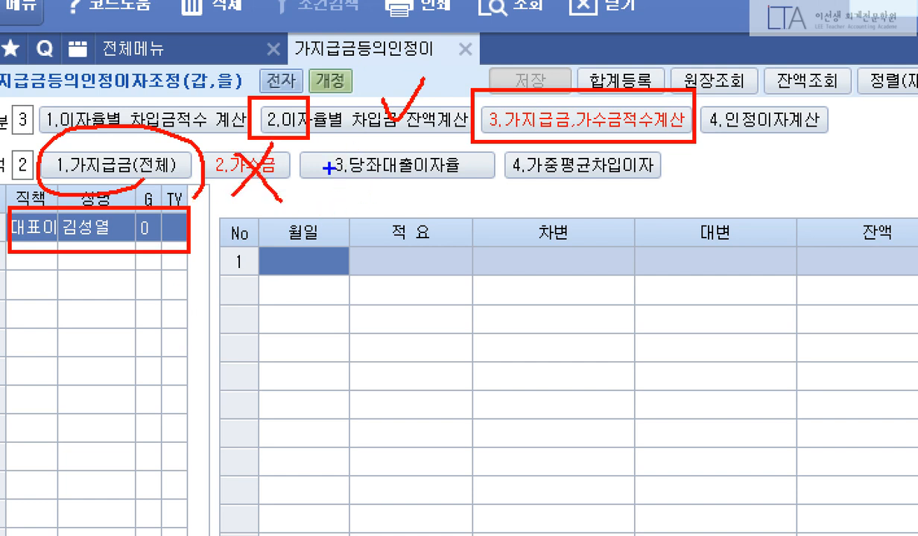
Box 3.당좌대출이자율 and 4.인정이자계산 in blue and number them ① and ②
{"action": "left_click_drag", "start_coordinate": [309, 140], "coordinate": [489, 193]}
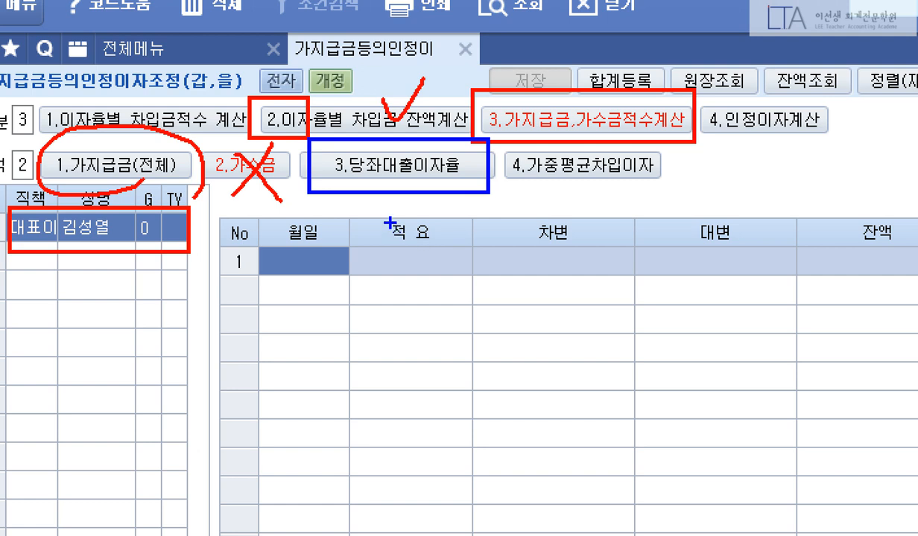
{"action": "mouse_move", "coordinate": [373, 200]}
{"action": "left_mouse_down"}
{"action": "mouse_move", "coordinate": [356, 223]}
{"action": "mouse_move", "coordinate": [379, 217]}
{"action": "mouse_move", "coordinate": [380, 260]}
{"action": "left_mouse_up"}
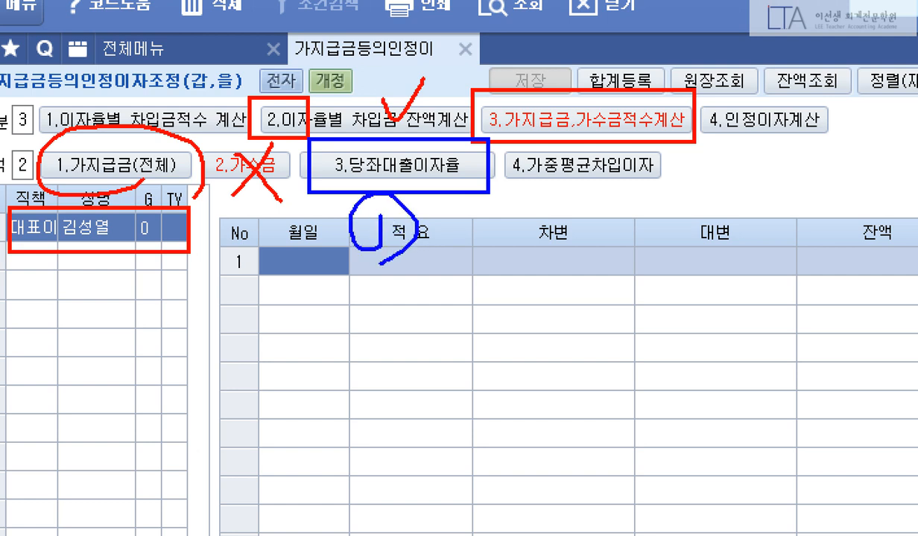
{"action": "left_click_drag", "start_coordinate": [708, 97], "coordinate": [706, 100]}
{"action": "mouse_move", "coordinate": [819, 186]}
{"action": "left_mouse_down"}
{"action": "mouse_move", "coordinate": [841, 211]}
{"action": "mouse_move", "coordinate": [875, 216]}
{"action": "left_mouse_up"}
{"action": "mouse_move", "coordinate": [793, 149]}
{"action": "left_mouse_down"}
{"action": "mouse_move", "coordinate": [857, 240]}
{"action": "mouse_move", "coordinate": [874, 248]}
{"action": "left_mouse_up"}
Outline 4.가중평균차입이자 in green and add green marks beneath it and near 4.인정이자계산
{"action": "key", "text": "g"}
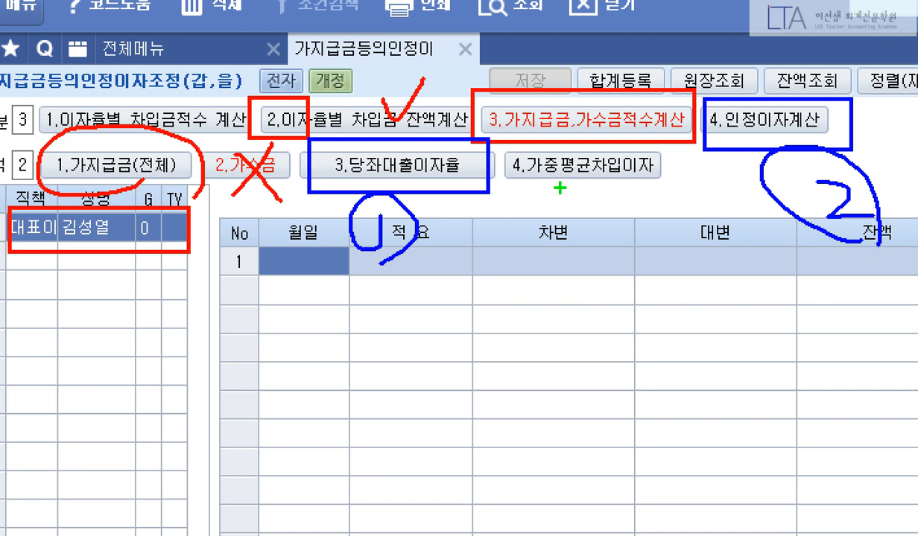
{"action": "left_click_drag", "start_coordinate": [495, 141], "coordinate": [743, 216]}
{"action": "mouse_move", "coordinate": [596, 248]}
{"action": "left_mouse_down"}
{"action": "mouse_move", "coordinate": [609, 298]}
{"action": "mouse_move", "coordinate": [622, 270]}
{"action": "left_mouse_up"}
{"action": "mouse_move", "coordinate": [662, 72]}
{"action": "left_mouse_down"}
{"action": "mouse_move", "coordinate": [873, 163]}
{"action": "mouse_move", "coordinate": [912, 158]}
{"action": "mouse_move", "coordinate": [912, 108]}
{"action": "left_mouse_up"}
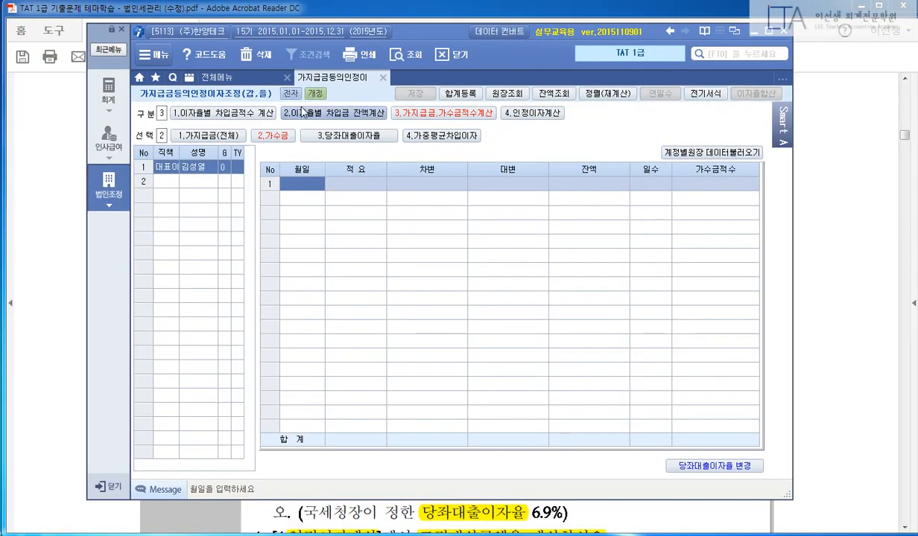
Open 3.당좌대출이자율 and load the 가지급금 data for all persons into its table
{"action": "left_click", "coordinate": [399, 166]}
{"action": "left_click", "coordinate": [445, 297]}
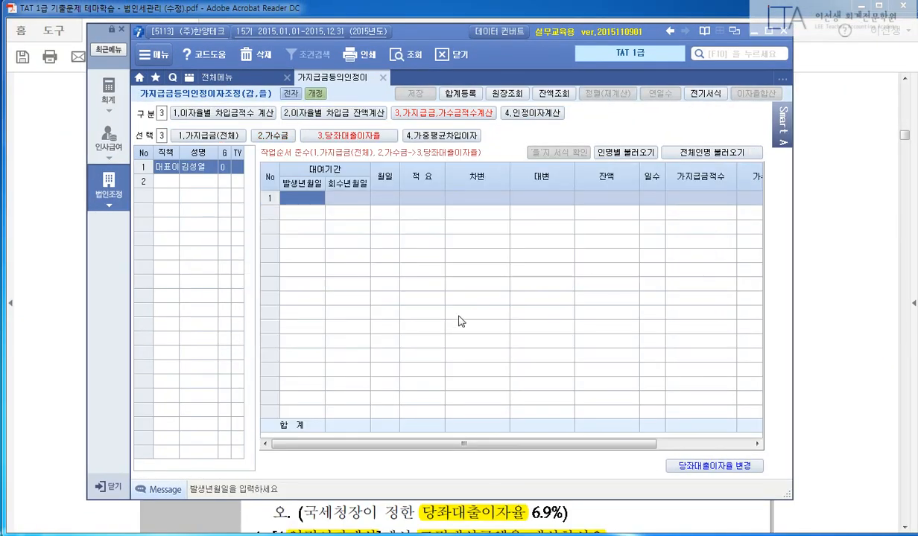
{"action": "left_click", "coordinate": [714, 153]}
{"action": "left_click", "coordinate": [471, 291]}
{"action": "left_click", "coordinate": [490, 203]}
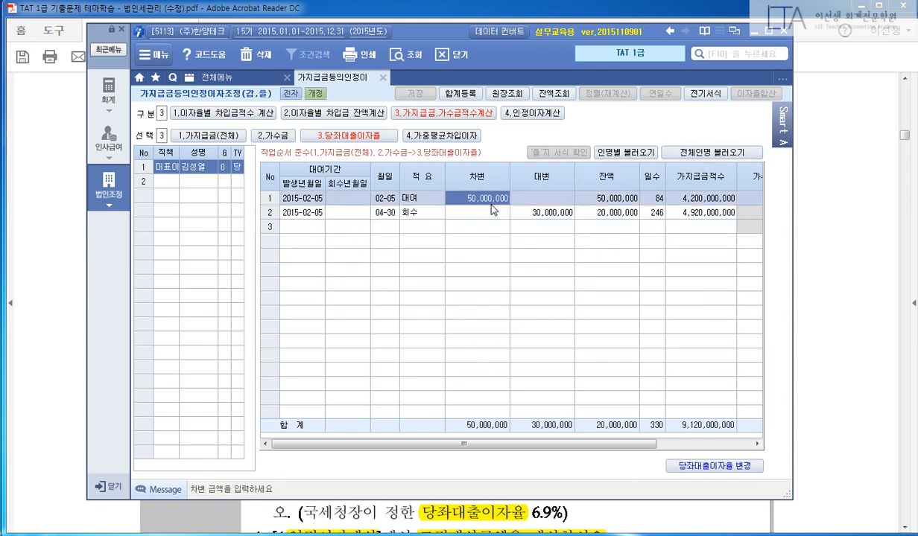
Check the amounts and dates of the 대여 and 회수 rows, and open 4.인정이자계산
{"action": "left_click", "coordinate": [526, 212]}
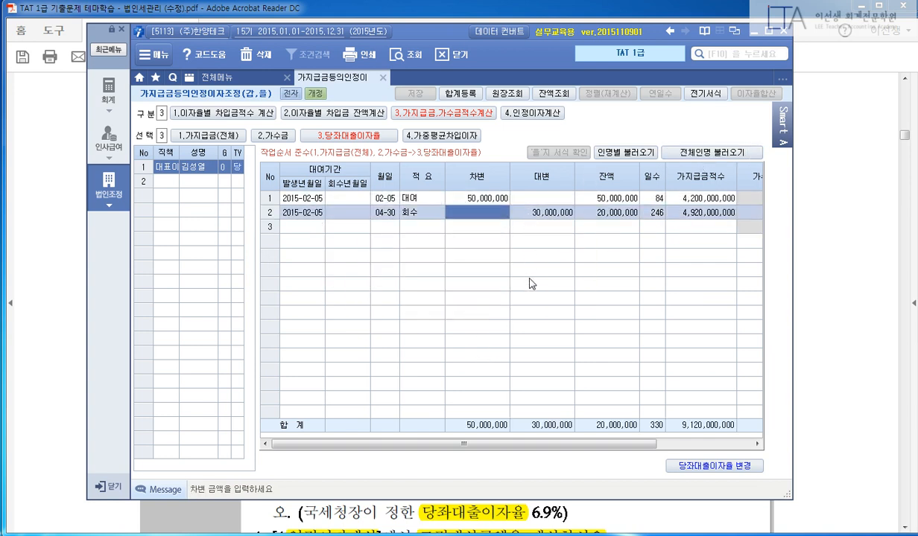
{"action": "left_click", "coordinate": [374, 198]}
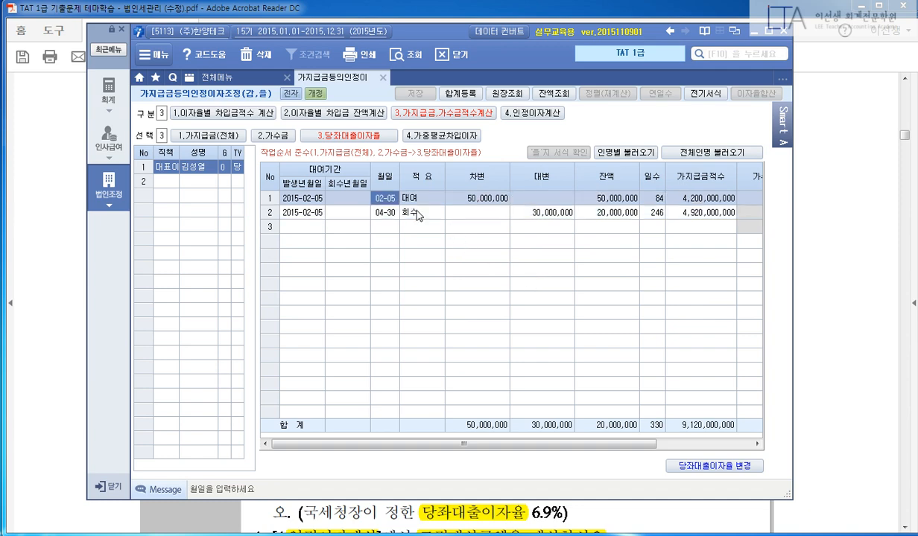
{"action": "left_click", "coordinate": [417, 213]}
{"action": "left_click", "coordinate": [537, 210]}
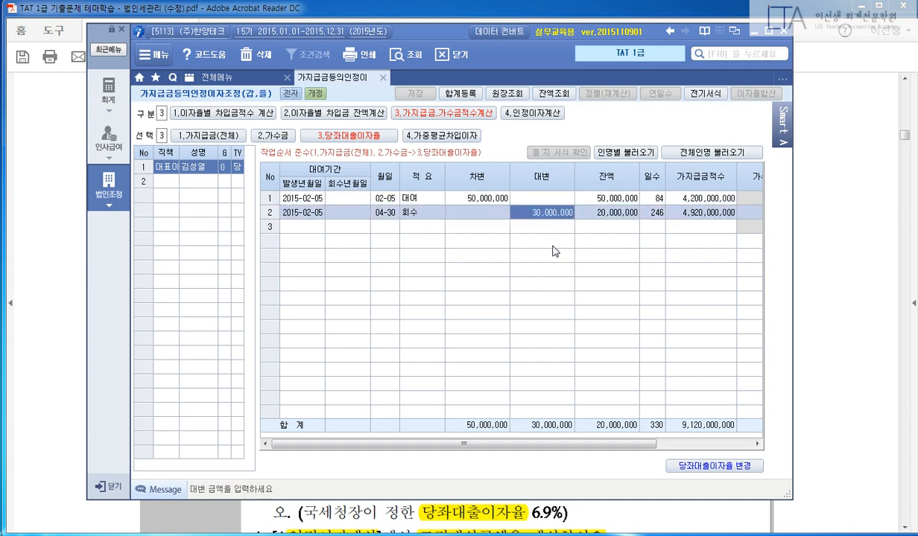
{"action": "left_click", "coordinate": [539, 114]}
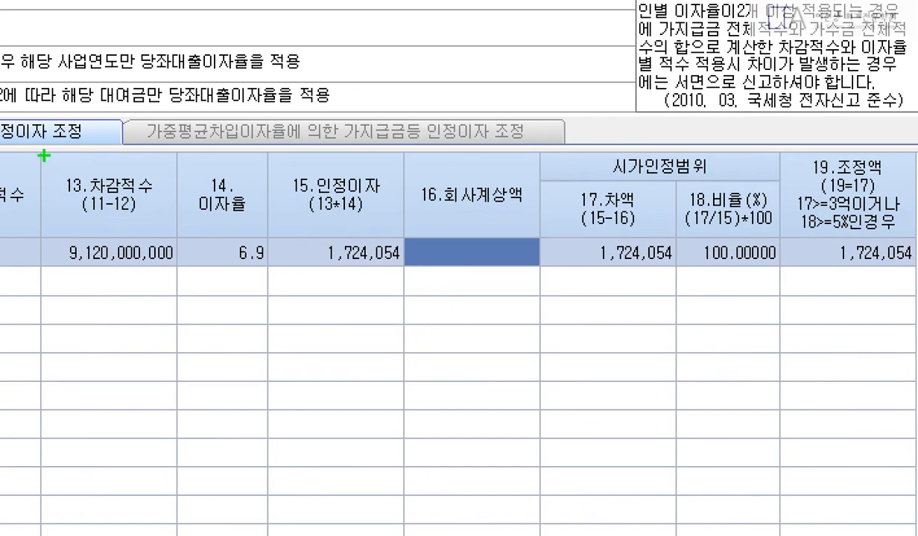
Box 13.차감적수, 14.이자율 and the 15.인정이자 amount in red, and cross out the empty 16.회사계상액 cell
{"action": "mouse_move", "coordinate": [37, 147]}
{"action": "left_mouse_down"}
{"action": "mouse_move", "coordinate": [96, 219]}
{"action": "mouse_move", "coordinate": [182, 284]}
{"action": "left_mouse_up"}
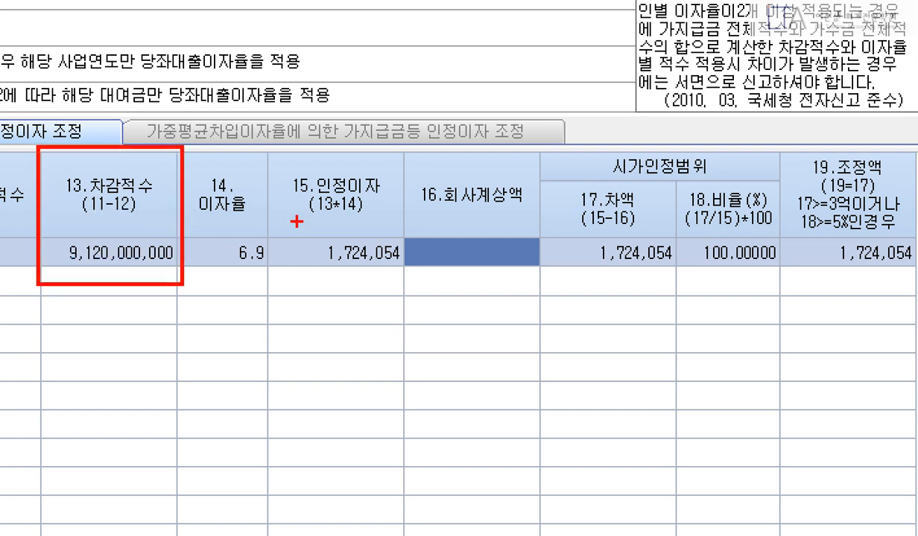
{"action": "mouse_move", "coordinate": [184, 148]}
{"action": "left_mouse_down"}
{"action": "mouse_move", "coordinate": [251, 271]}
{"action": "mouse_move", "coordinate": [270, 285]}
{"action": "left_mouse_up"}
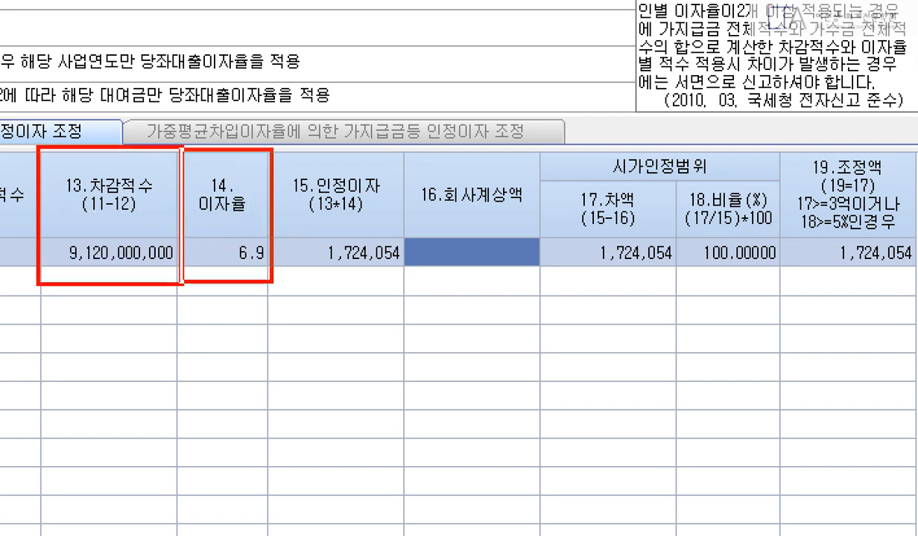
{"action": "left_click_drag", "start_coordinate": [314, 236], "coordinate": [397, 274]}
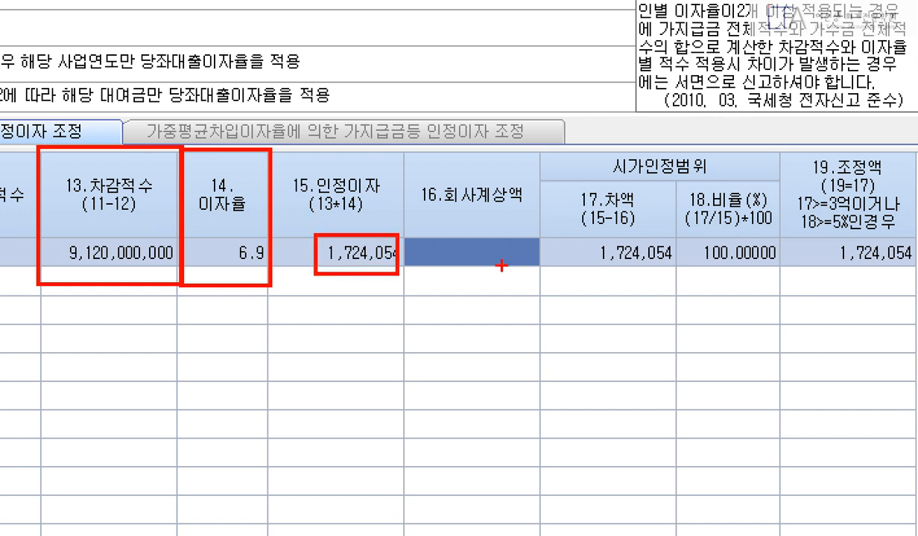
{"action": "left_click_drag", "start_coordinate": [491, 232], "coordinate": [460, 283]}
{"action": "left_click_drag", "start_coordinate": [445, 240], "coordinate": [495, 289]}
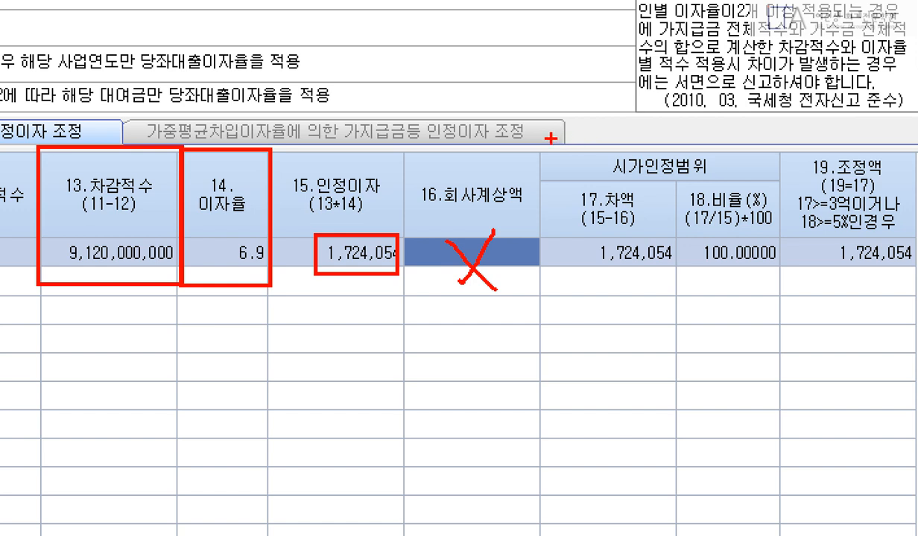
Box 시가인정범위 and 19.조정액 in red, underline the 3억 and 5% conditions, and circle the 조정액 and 비율 values
{"action": "mouse_move", "coordinate": [551, 139]}
{"action": "left_mouse_down"}
{"action": "mouse_move", "coordinate": [744, 275]}
{"action": "mouse_move", "coordinate": [780, 284]}
{"action": "left_mouse_up"}
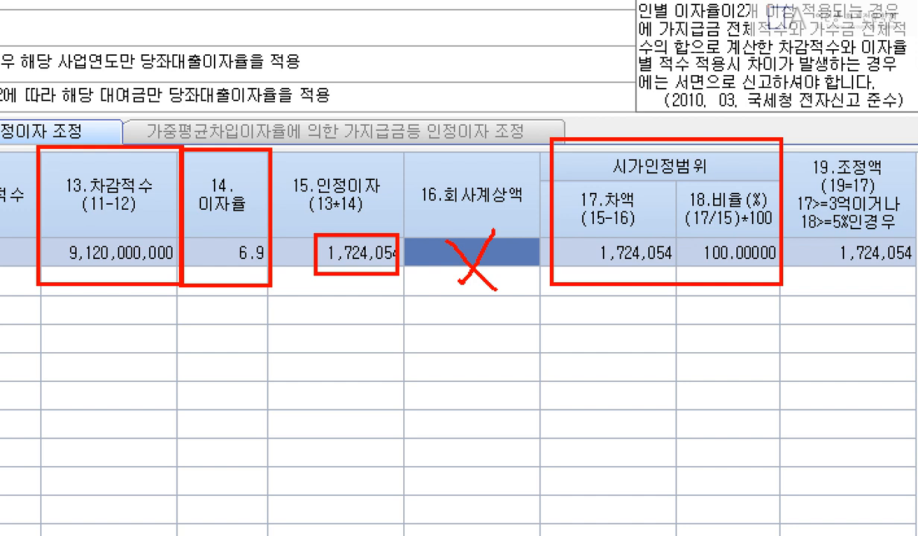
{"action": "left_click_drag", "start_coordinate": [782, 146], "coordinate": [917, 283]}
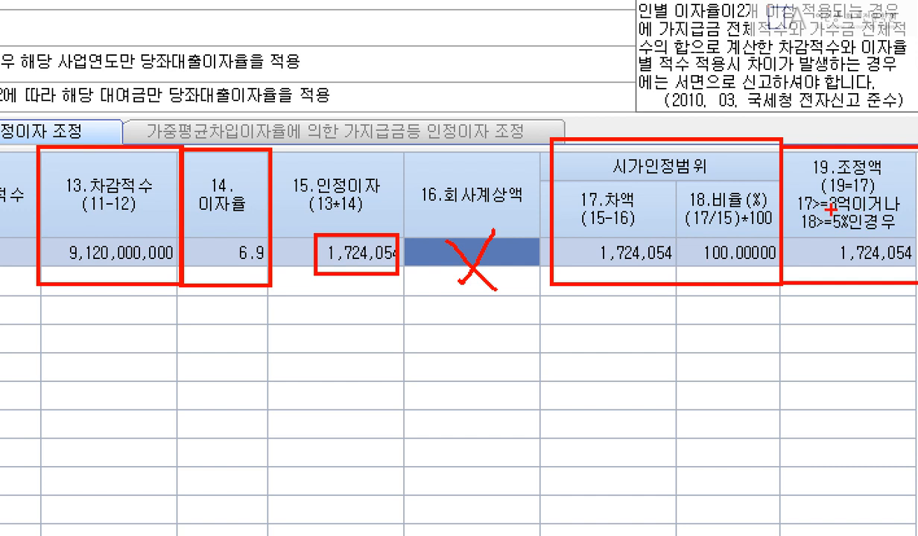
{"action": "left_click_drag", "start_coordinate": [828, 213], "coordinate": [870, 213]}
{"action": "left_click_drag", "start_coordinate": [831, 238], "coordinate": [894, 236]}
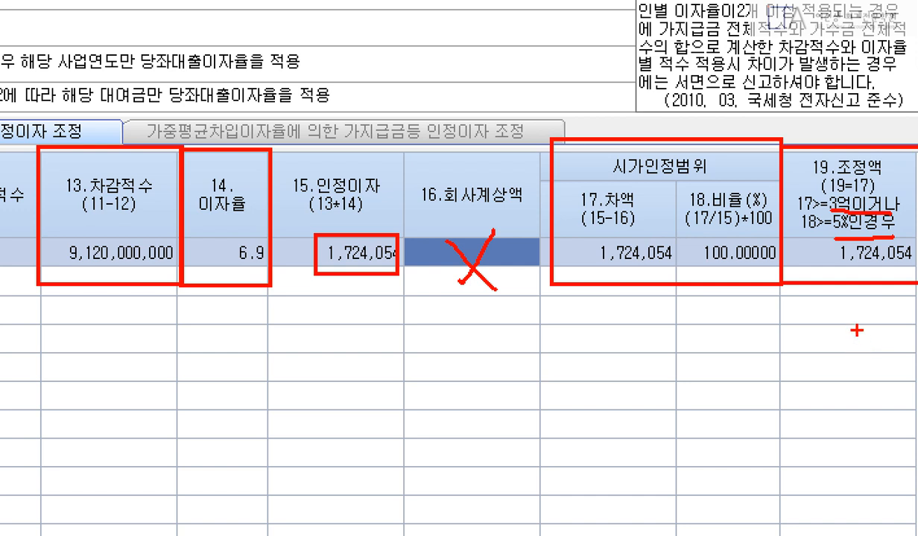
{"action": "mouse_move", "coordinate": [913, 286]}
{"action": "left_mouse_down"}
{"action": "mouse_move", "coordinate": [829, 247]}
{"action": "mouse_move", "coordinate": [912, 216]}
{"action": "left_mouse_up"}
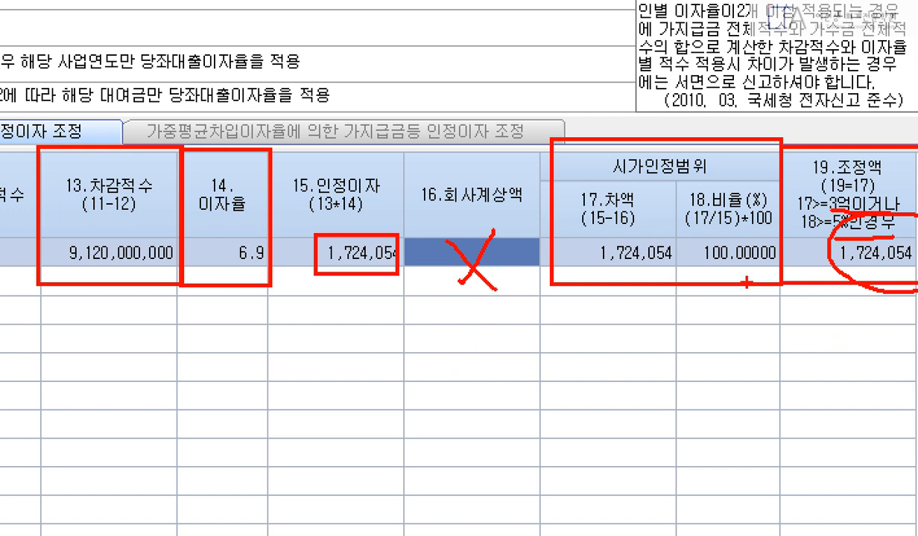
{"action": "mouse_move", "coordinate": [741, 223]}
{"action": "left_mouse_down"}
{"action": "mouse_move", "coordinate": [793, 261]}
{"action": "mouse_move", "coordinate": [785, 298]}
{"action": "left_mouse_up"}
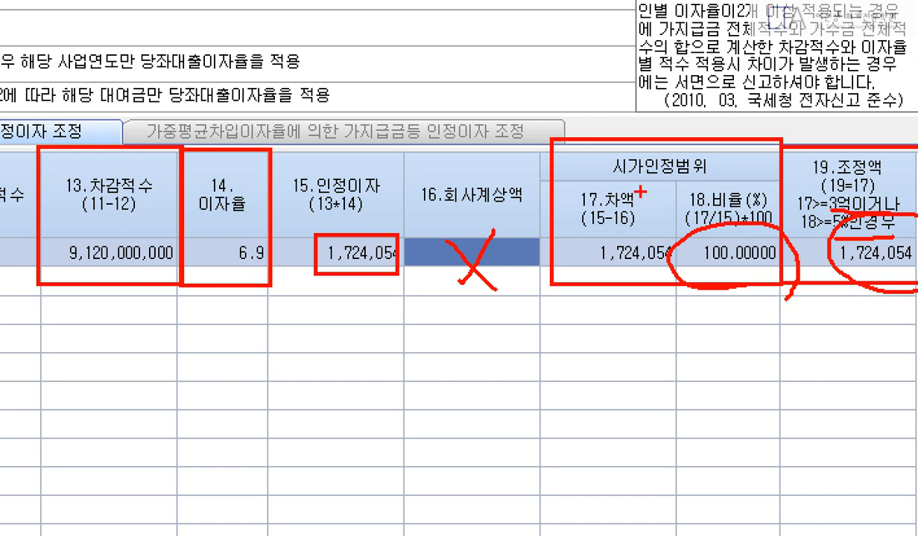
Outline 시가인정범위 and 19.조정액 together in blue, add strokes around the 조정액 amount, and clear the annotations
{"action": "left_click_drag", "start_coordinate": [550, 128], "coordinate": [916, 297]}
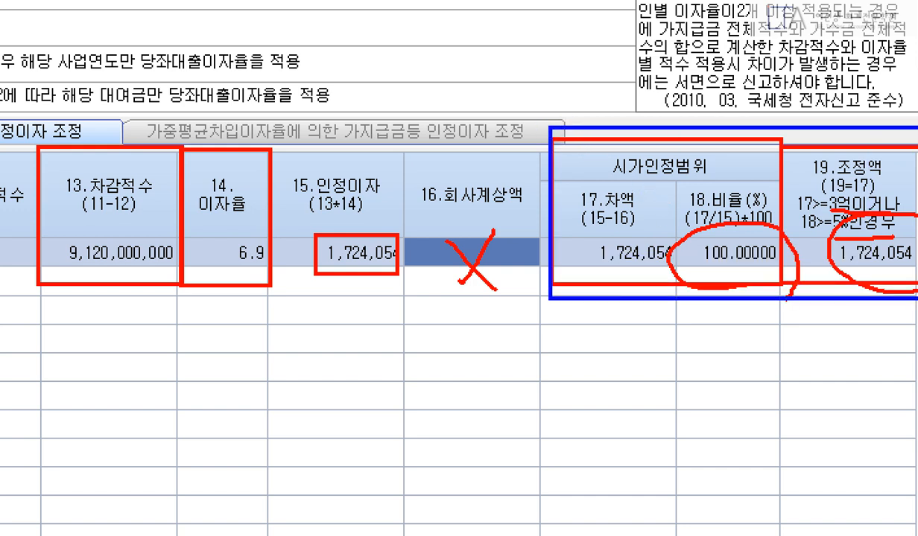
{"action": "left_click_drag", "start_coordinate": [836, 315], "coordinate": [916, 298]}
{"action": "left_click_drag", "start_coordinate": [883, 175], "coordinate": [914, 290]}
{"action": "key", "text": "Escape"}
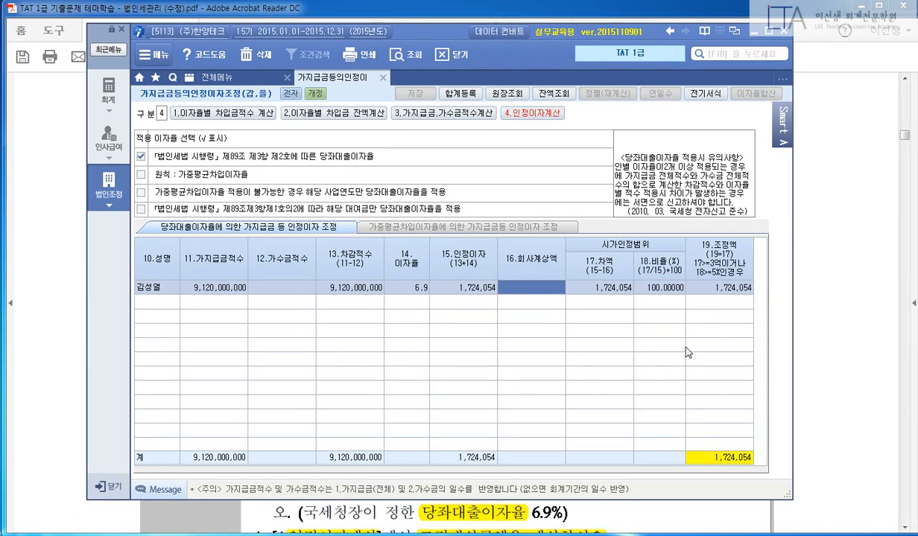
Open 합계등록, outline the 인정이자조정액 row under 세무조정사항, and close the dialog without registering anything
{"action": "key", "text": "F3"}
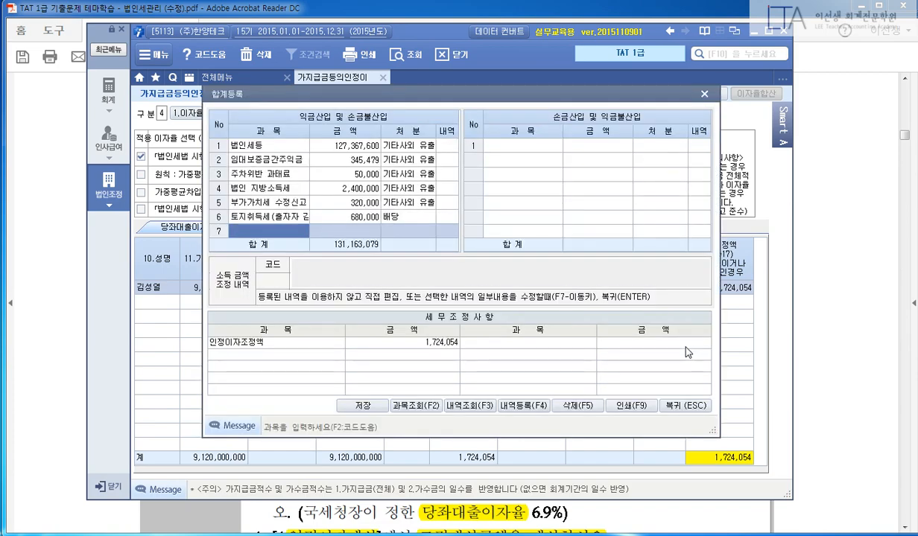
{"action": "key", "text": "ctrl+1"}
{"action": "left_click", "coordinate": [282, 379]}
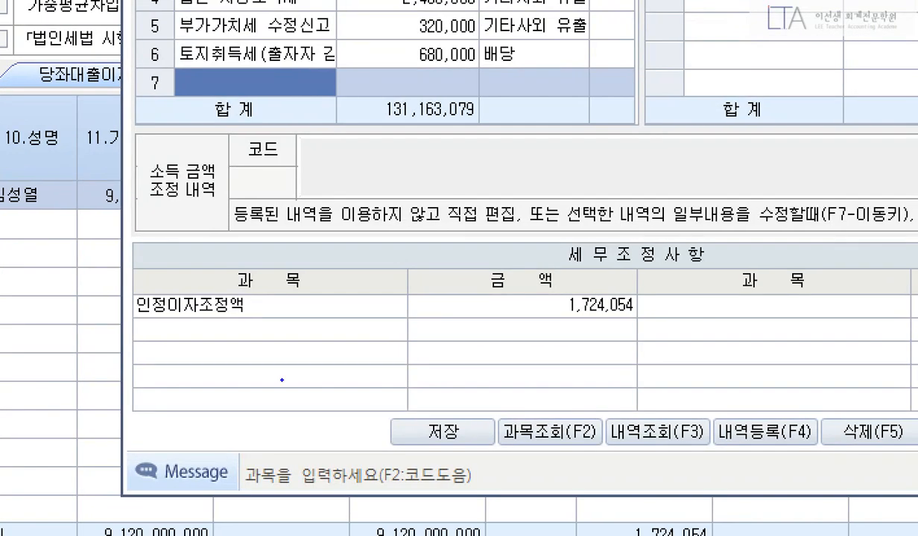
{"action": "mouse_move", "coordinate": [128, 274]}
{"action": "left_mouse_down"}
{"action": "mouse_move", "coordinate": [281, 305]}
{"action": "mouse_move", "coordinate": [701, 345]}
{"action": "left_mouse_up"}
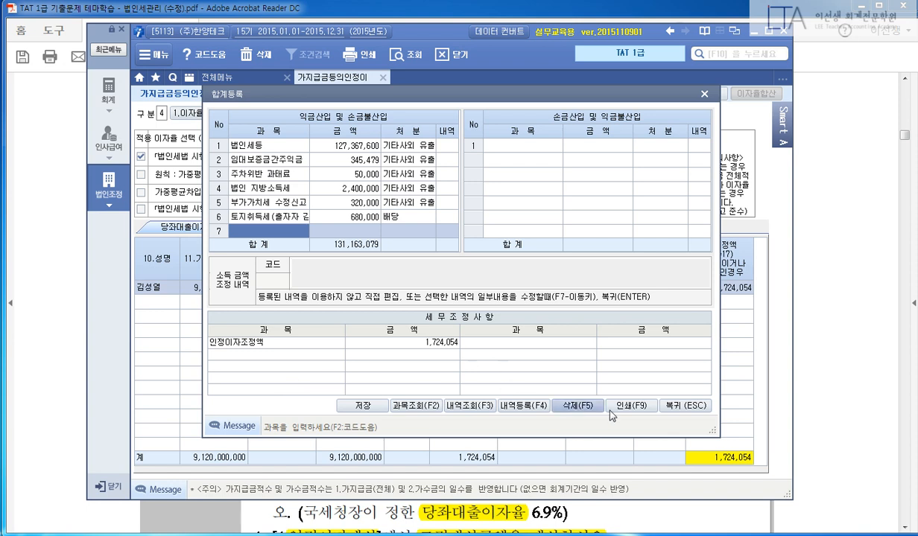
{"action": "left_click", "coordinate": [682, 405]}
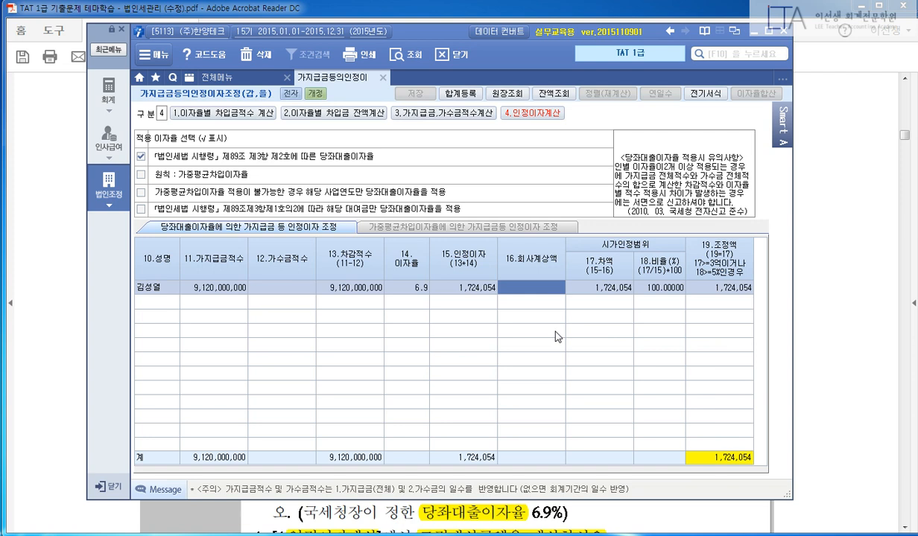
Enter 1,724,054 on the first line of the calculator and minimize it to keep the amount at hand
{"action": "key", "text": "ctrl+0"}
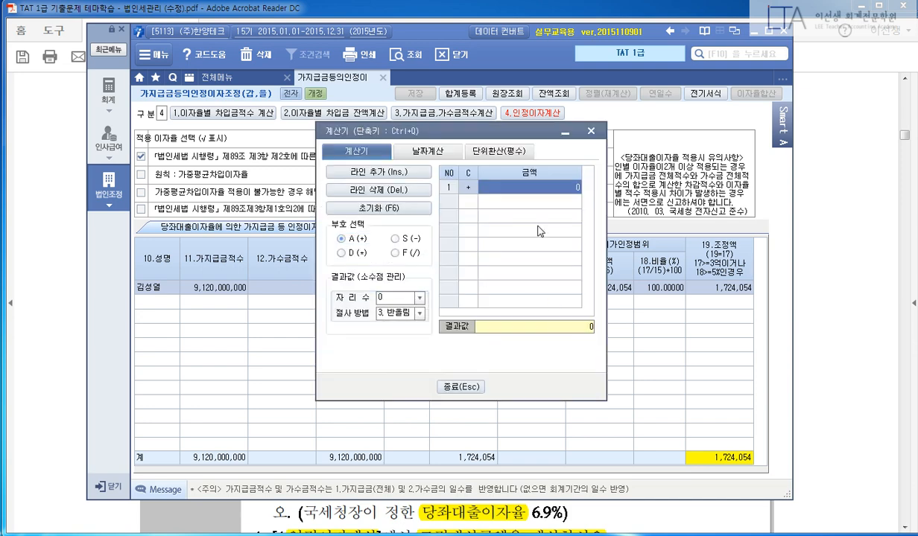
{"action": "left_click_drag", "start_coordinate": [496, 135], "coordinate": [542, 194]}
{"action": "type", "text": "1724054"}
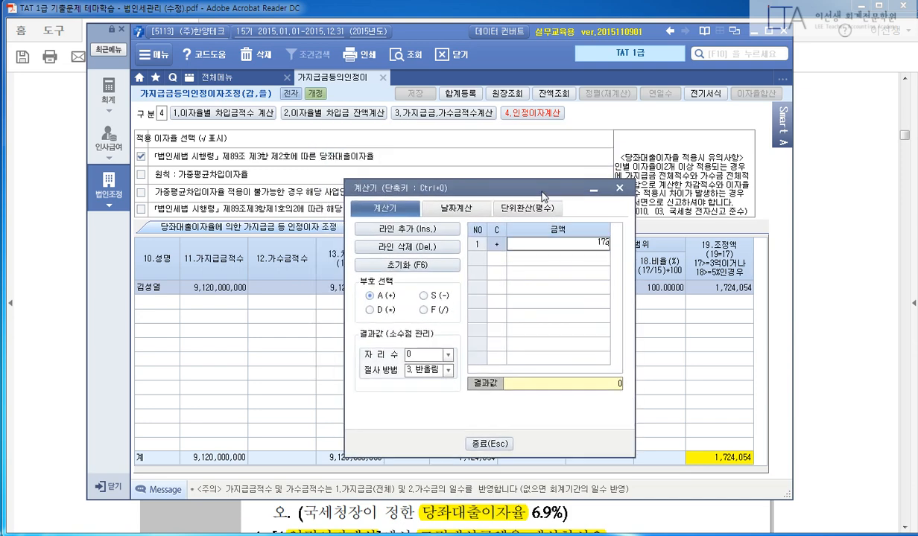
{"action": "key", "text": "Return"}
{"action": "left_click_drag", "start_coordinate": [542, 191], "coordinate": [638, 182]}
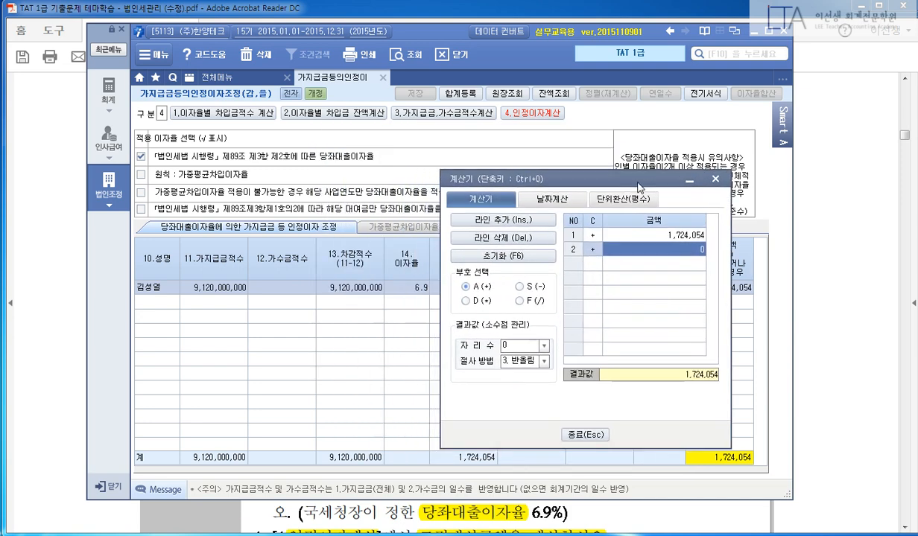
{"action": "left_click", "coordinate": [690, 181]}
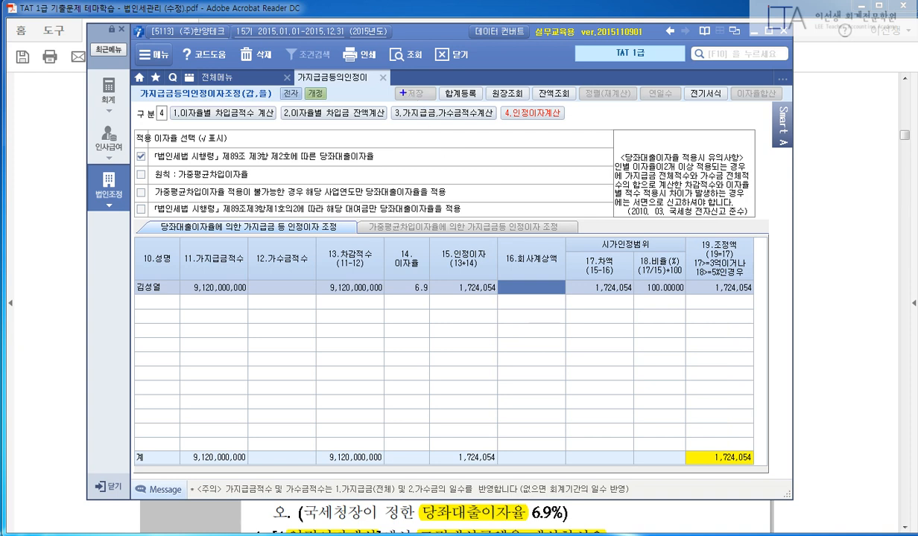
Return to 3.가지급금,가수금적수계산, draw marks around 4.가중평균차입이자 and 4.인정이자계산, and clear them
{"action": "left_click_drag", "start_coordinate": [395, 88], "coordinate": [471, 123]}
{"action": "left_click", "coordinate": [432, 113]}
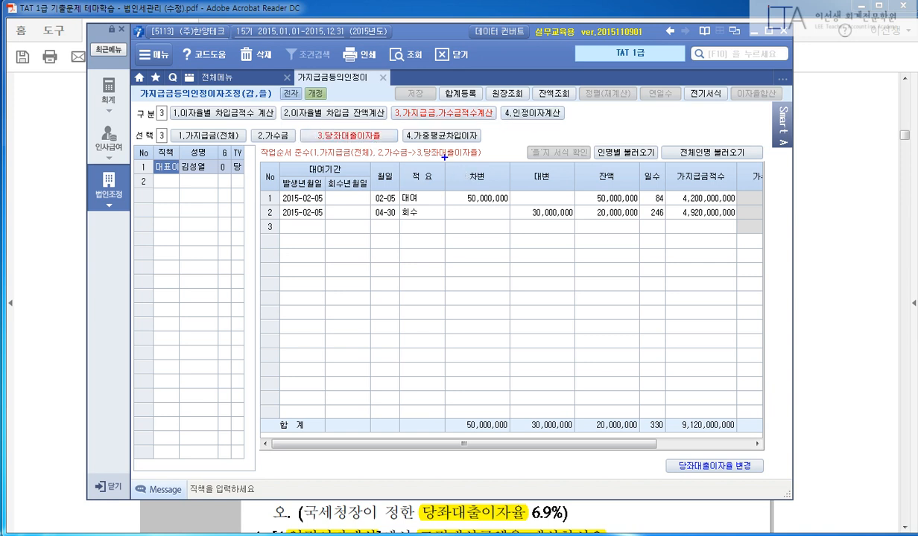
{"action": "left_click_drag", "start_coordinate": [439, 159], "coordinate": [443, 178]}
{"action": "left_click_drag", "start_coordinate": [440, 138], "coordinate": [429, 143]}
{"action": "left_click_drag", "start_coordinate": [561, 126], "coordinate": [578, 141]}
{"action": "mouse_move", "coordinate": [514, 110]}
{"action": "left_mouse_down"}
{"action": "mouse_move", "coordinate": [579, 123]}
{"action": "mouse_move", "coordinate": [551, 165]}
{"action": "left_mouse_up"}
{"action": "key", "text": "Escape"}
Open 4.가중평균차입이자, load the 가지급금 data for all persons, and check the 일수 of both rows
{"action": "left_click", "coordinate": [463, 135]}
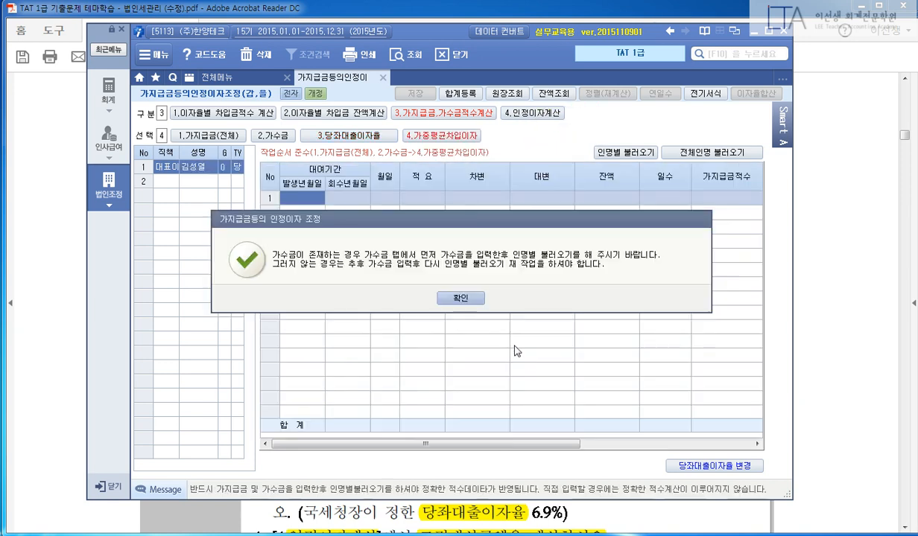
{"action": "left_click", "coordinate": [451, 298]}
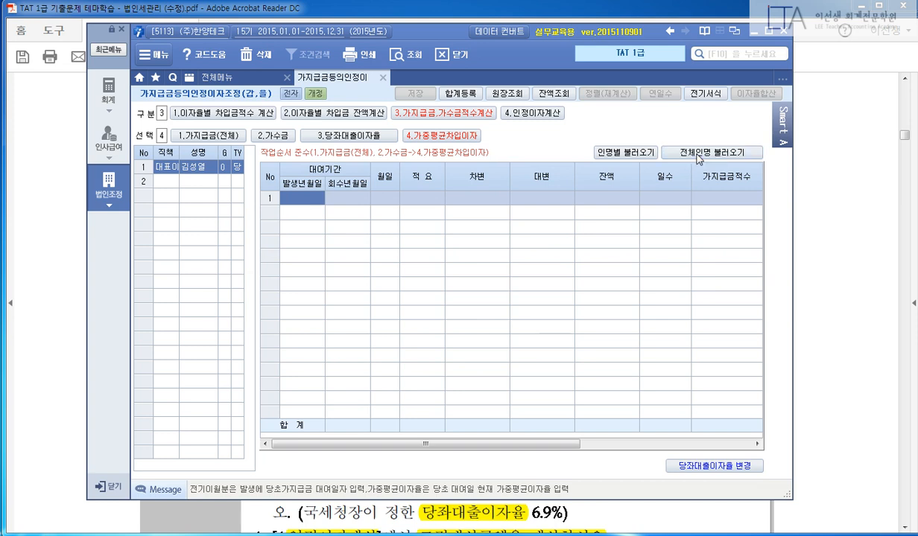
{"action": "left_click", "coordinate": [698, 155]}
{"action": "left_click", "coordinate": [426, 295]}
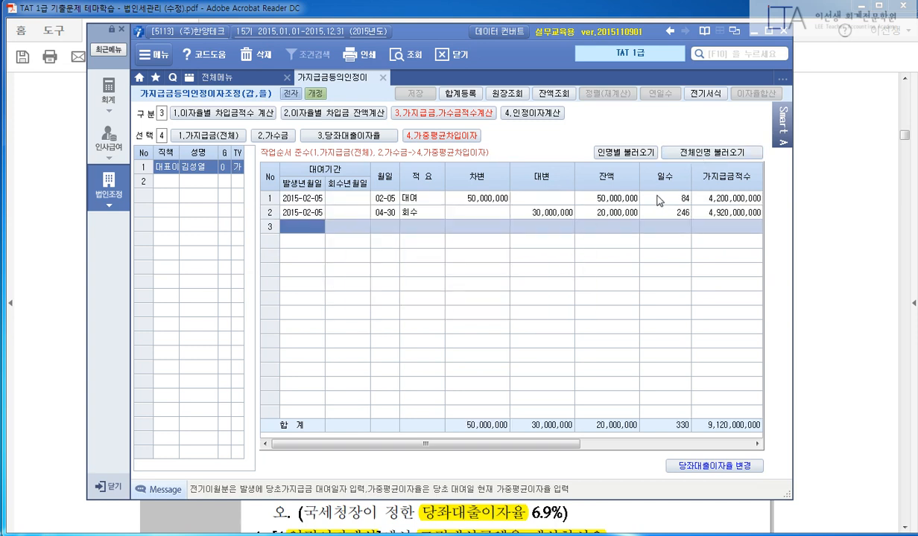
{"action": "left_click", "coordinate": [658, 199]}
{"action": "left_click", "coordinate": [645, 212]}
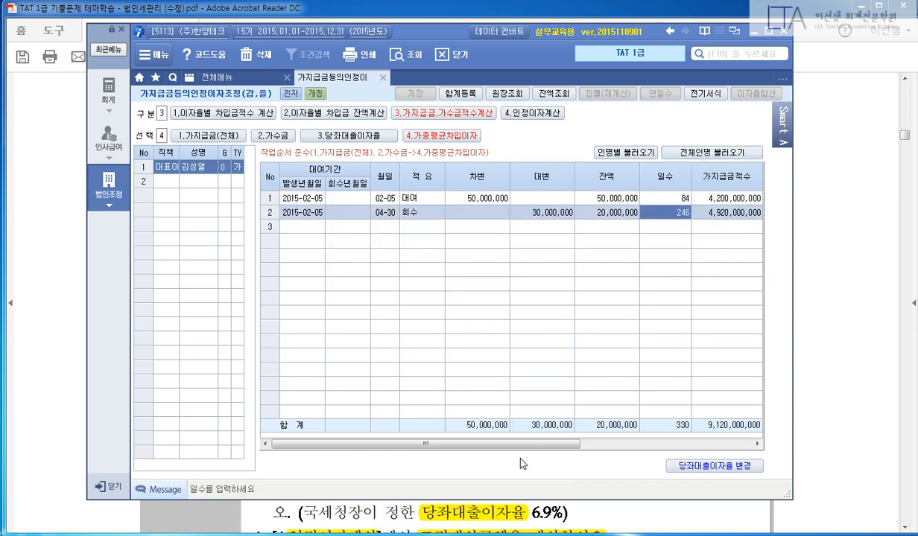
Open the borrowing rate lookup for the 대여 row's 이자율(%) and box the 가중평균차입이자율 formula
{"action": "left_click_drag", "start_coordinate": [512, 451], "coordinate": [683, 450]}
{"action": "left_click", "coordinate": [665, 198]}
{"action": "left_click", "coordinate": [668, 221]}
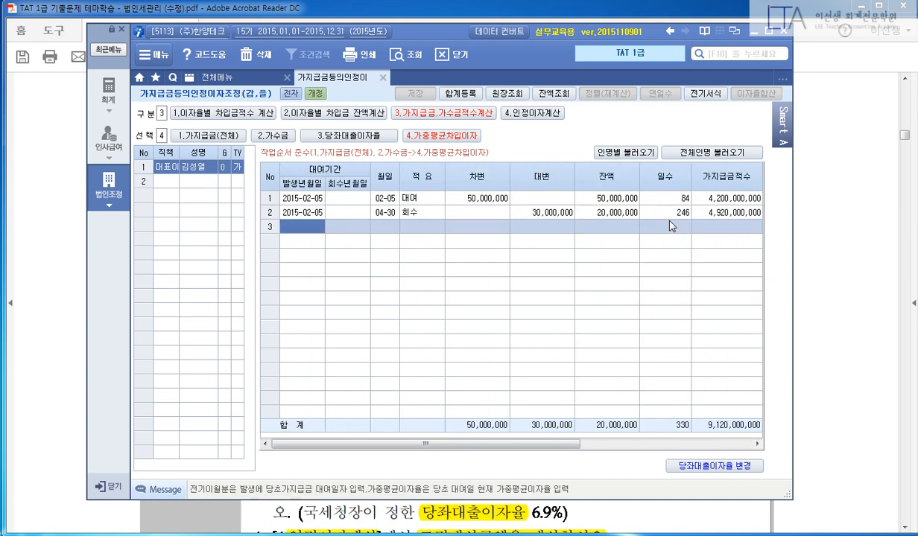
{"action": "left_click_drag", "start_coordinate": [574, 445], "coordinate": [736, 450]}
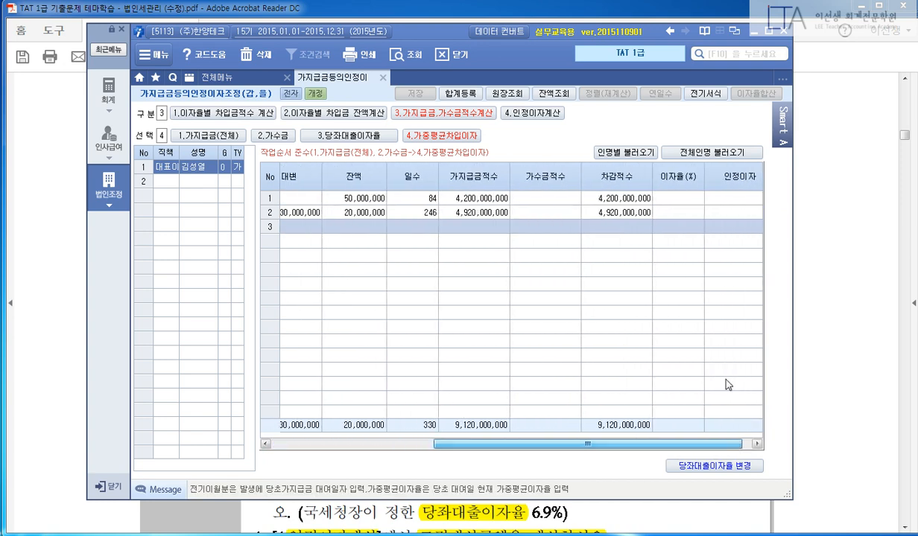
{"action": "left_click", "coordinate": [675, 200]}
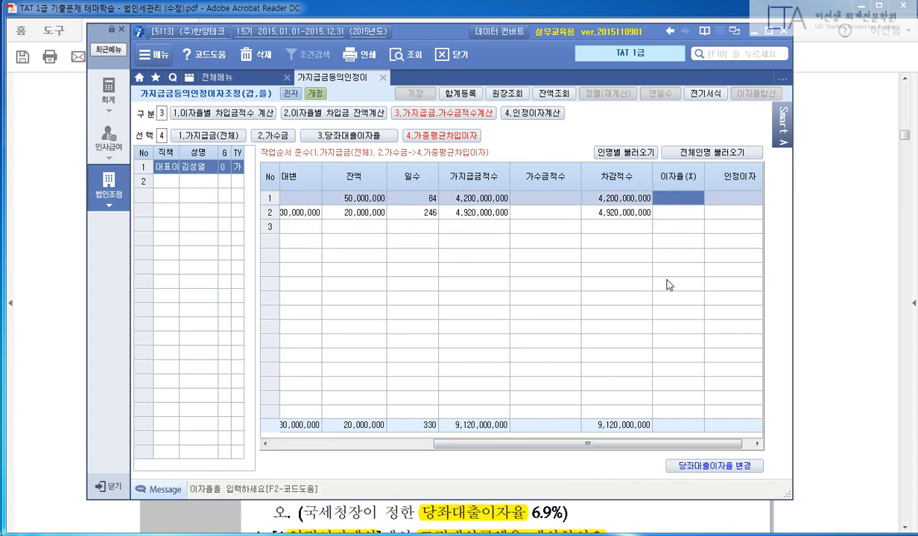
{"action": "key", "text": "F2"}
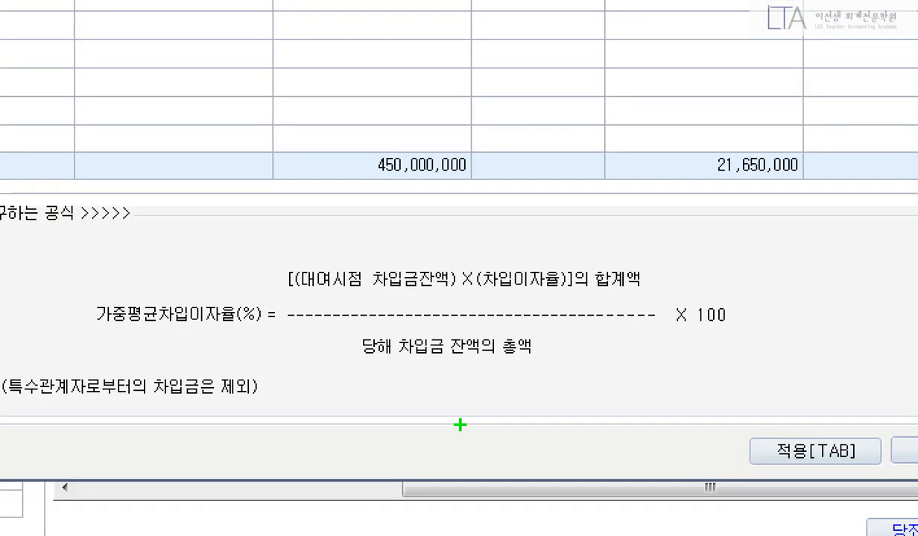
{"action": "key", "text": "r"}
{"action": "left_click_drag", "start_coordinate": [70, 251], "coordinate": [763, 375]}
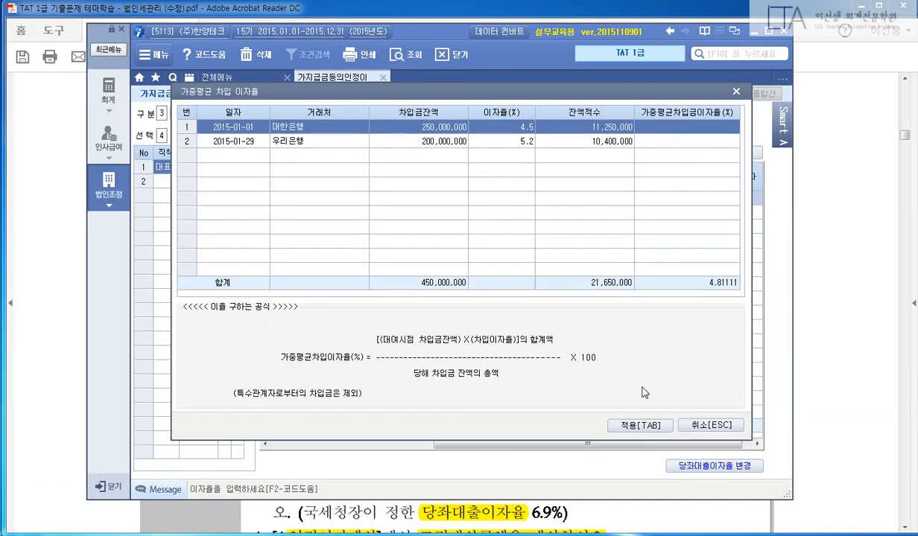
Apply the looked-up 가중평균차입이자율 of 4.81111% to both the 대여 and 회수 rows
{"action": "left_click", "coordinate": [632, 424]}
{"action": "left_click", "coordinate": [642, 212]}
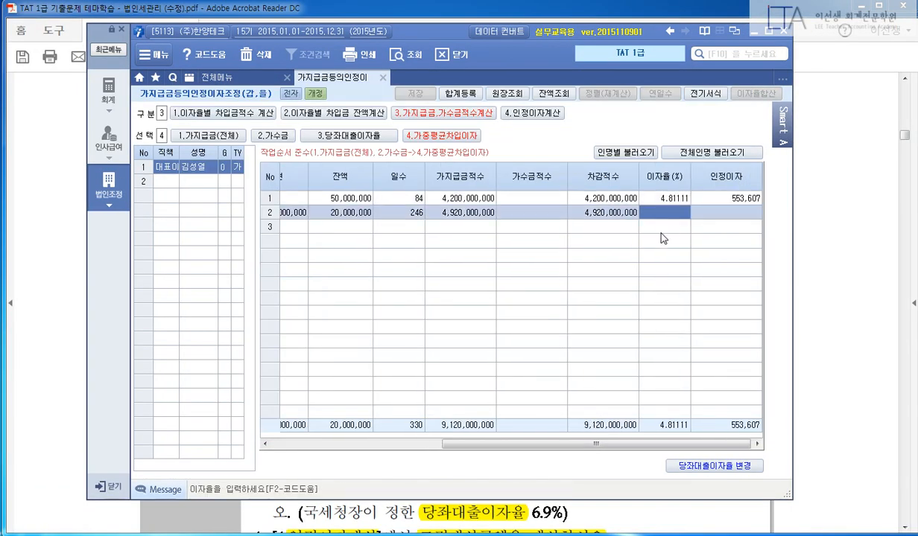
{"action": "left_click", "coordinate": [632, 424]}
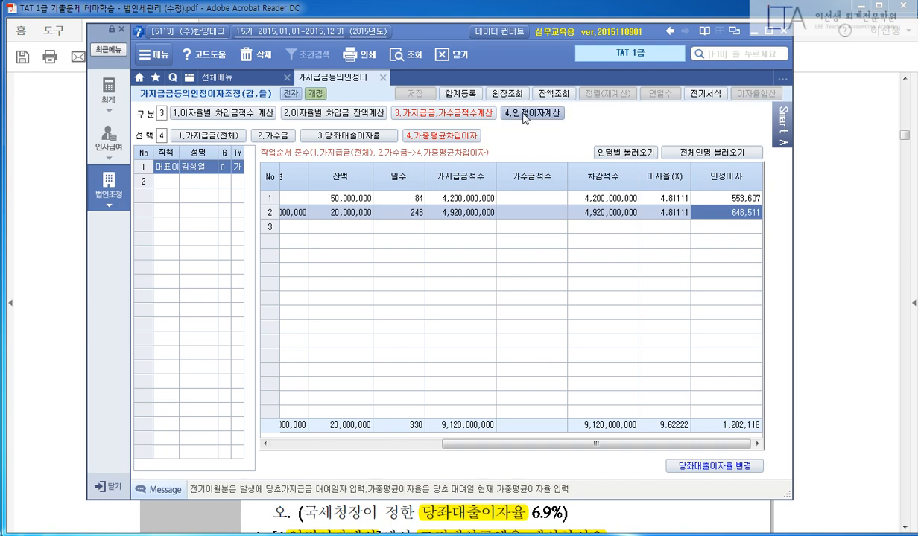
Open the 가중평균차입이자율 results in 4.인정이자계산 and compare the 조정액 with the amount kept in the calculator, then close it
{"action": "left_click", "coordinate": [507, 112]}
{"action": "left_click", "coordinate": [555, 227]}
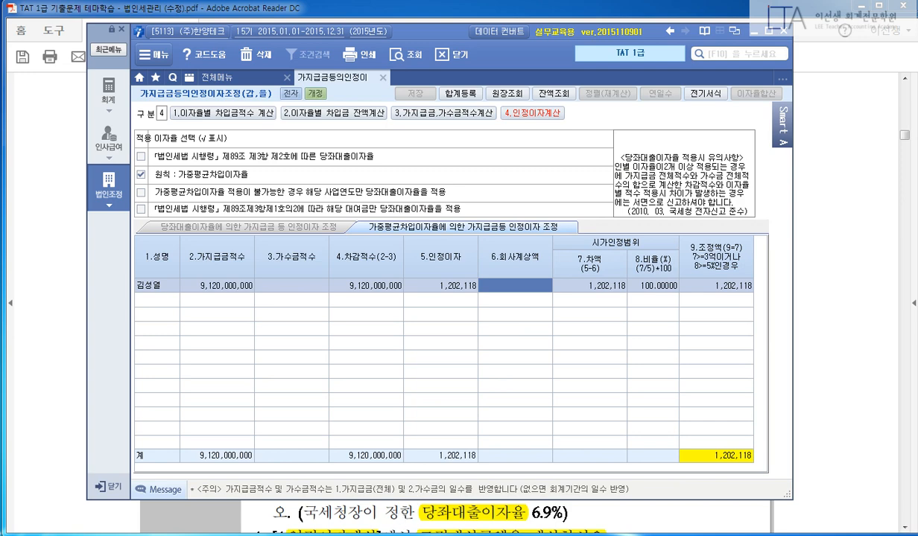
{"action": "key", "text": "ctrl+q"}
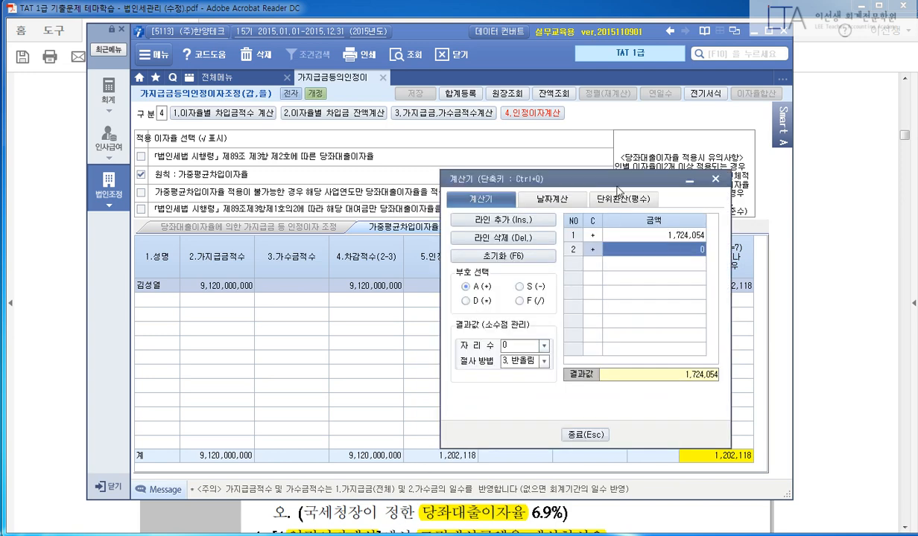
{"action": "left_click_drag", "start_coordinate": [596, 180], "coordinate": [588, 318]}
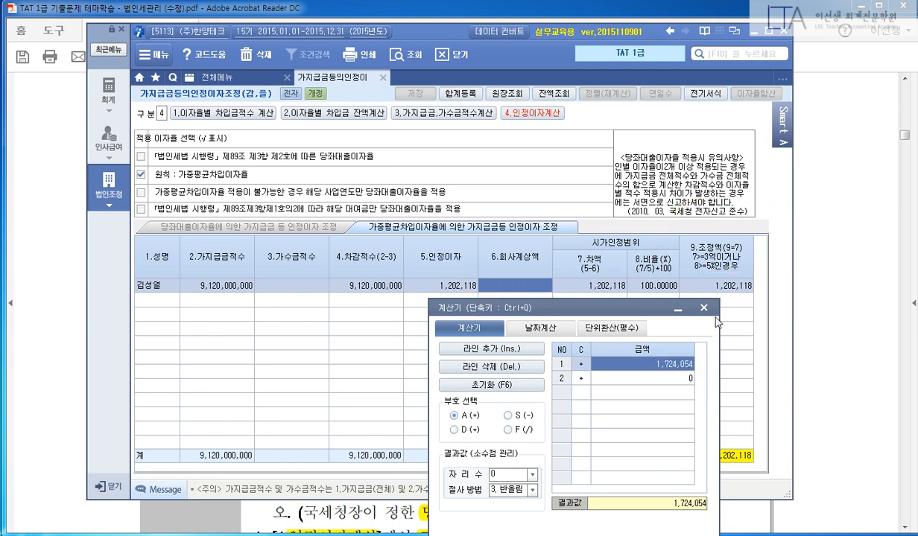
{"action": "left_click", "coordinate": [703, 307]}
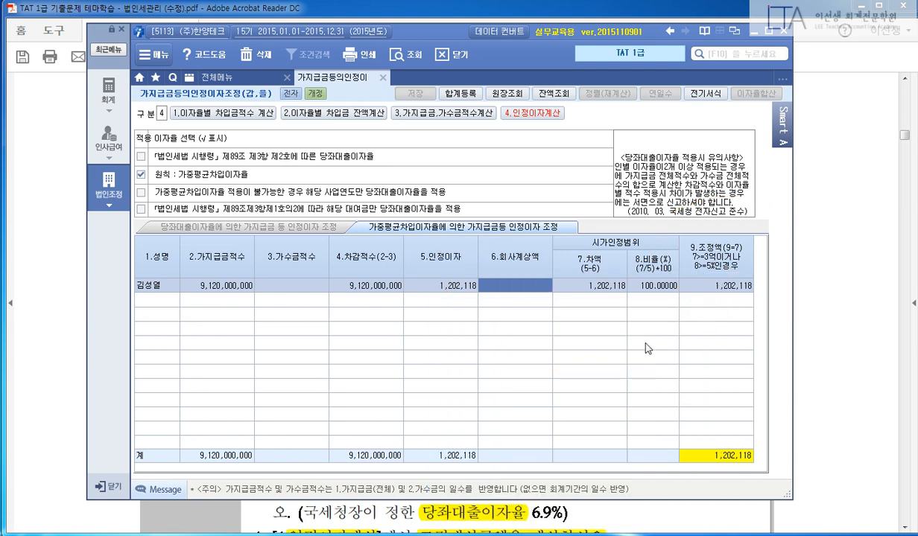
Register 가지급금인정이자 of 1,202,118 with 상여 disposition under 익금산입 및 손금불산입 in 합계등록, and return to the form
{"action": "key", "text": "F3"}
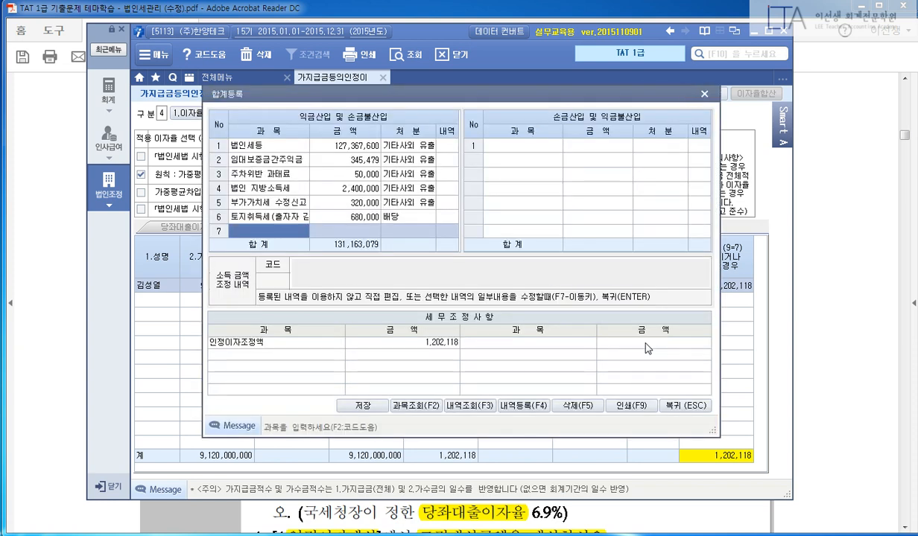
{"action": "type", "text": "가지급금인정이"}
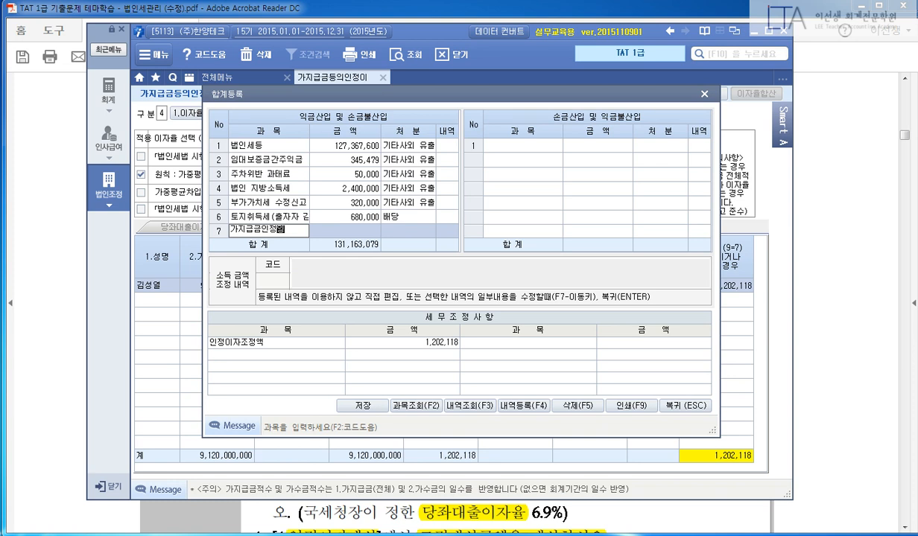
{"action": "type", "text": "자"}
{"action": "key", "text": "Return"}
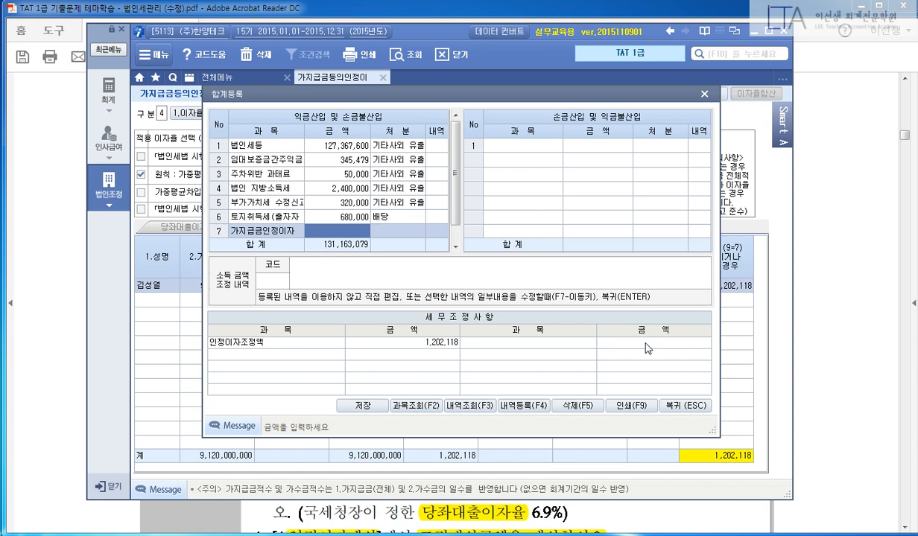
{"action": "type", "text": "1202118"}
{"action": "key", "text": "Return"}
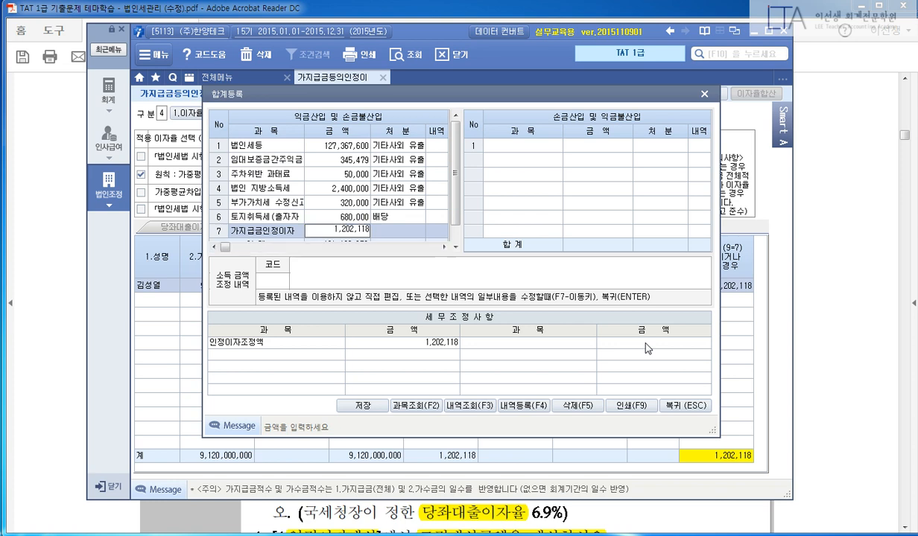
{"action": "key", "text": "4"}
{"action": "key", "text": "Return"}
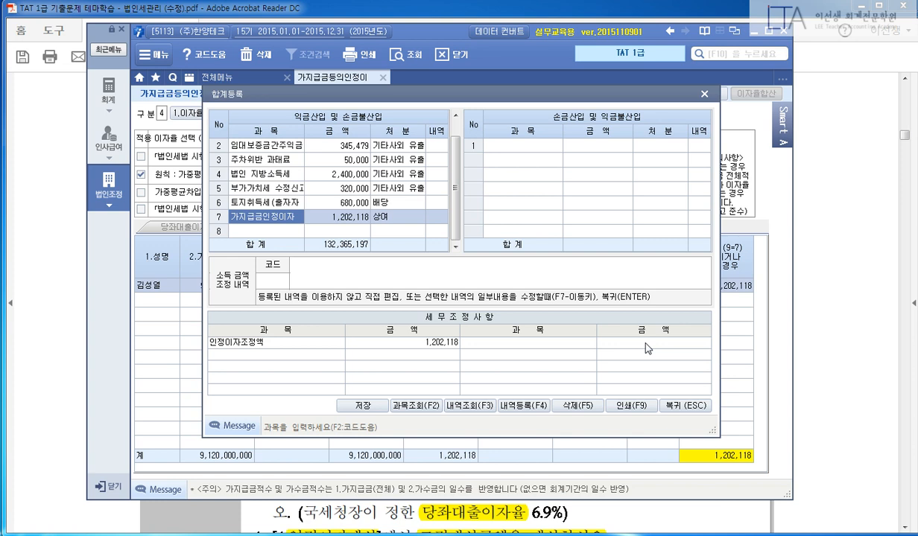
{"action": "left_click", "coordinate": [679, 404]}
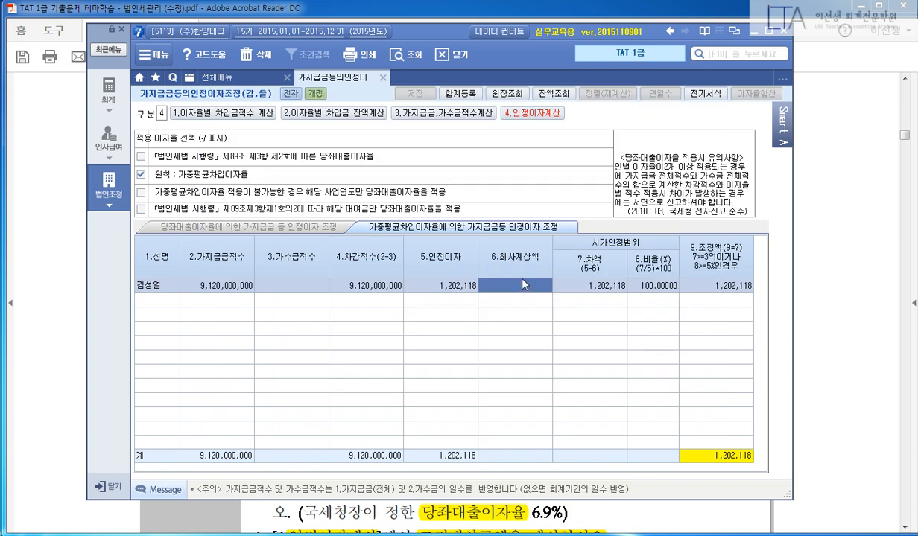
Revisit 1.이자율별 차입금적수 계산 and 2.이자율별 차입금 잔액계산, and view the 대한은행 borrowing entry
{"action": "left_click", "coordinate": [216, 112]}
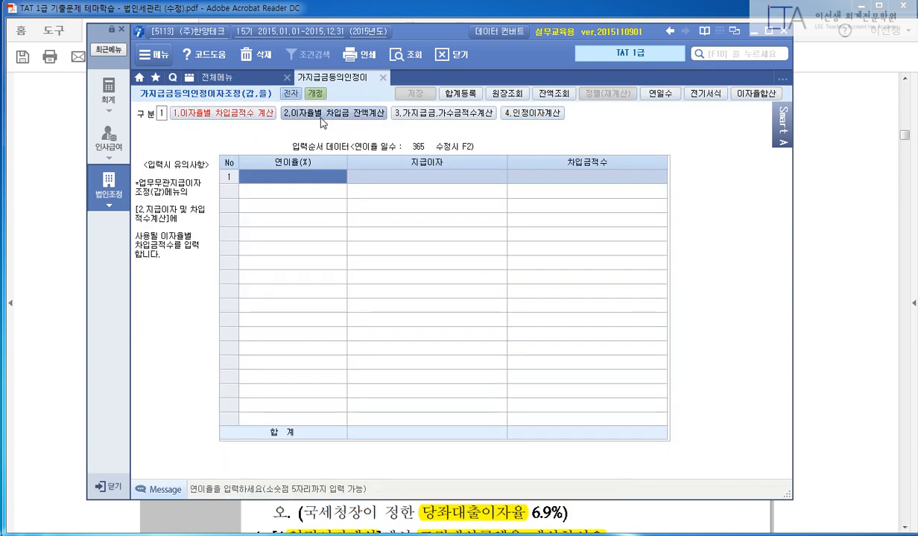
{"action": "left_click", "coordinate": [328, 113]}
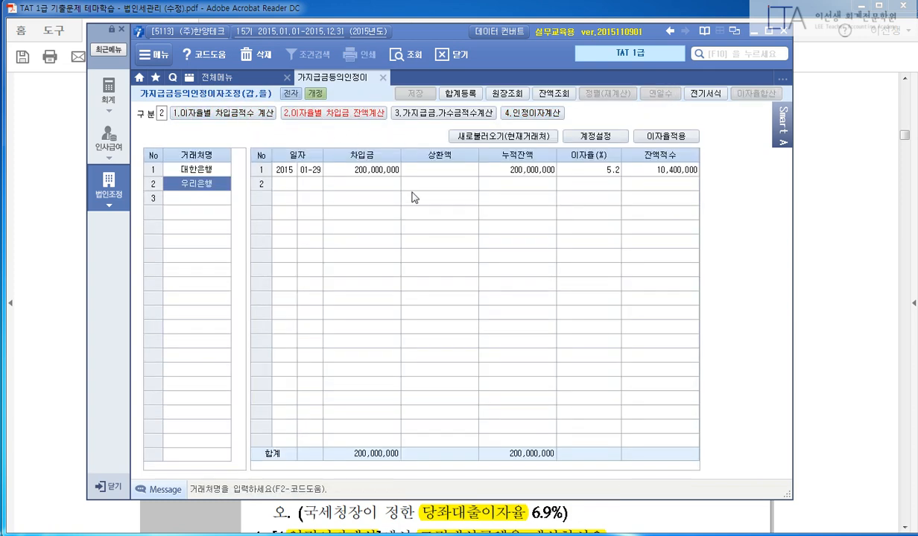
{"action": "left_click", "coordinate": [207, 176]}
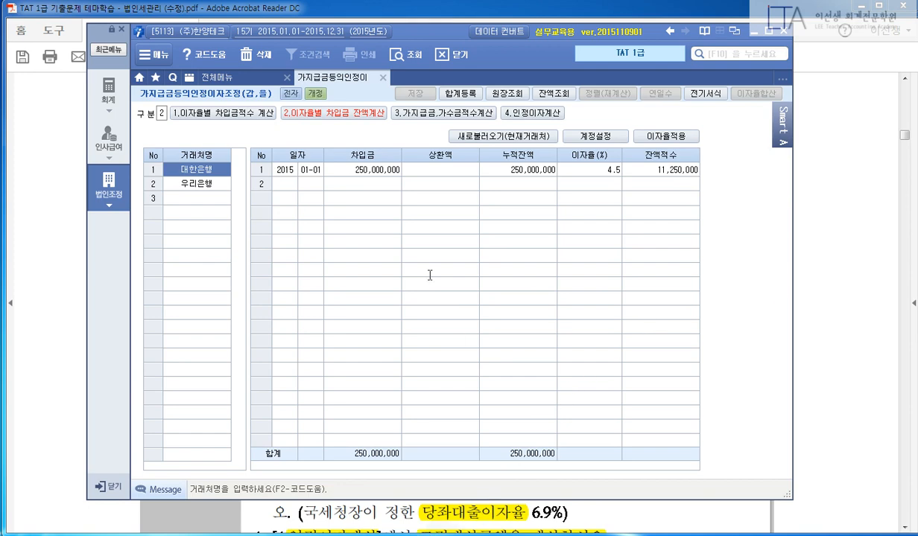
Switch to the chalkboard and write "1. 입력범위 구분" under the <가지급금 인정이자 조정> heading
{"action": "key", "text": "alt+Tab"}
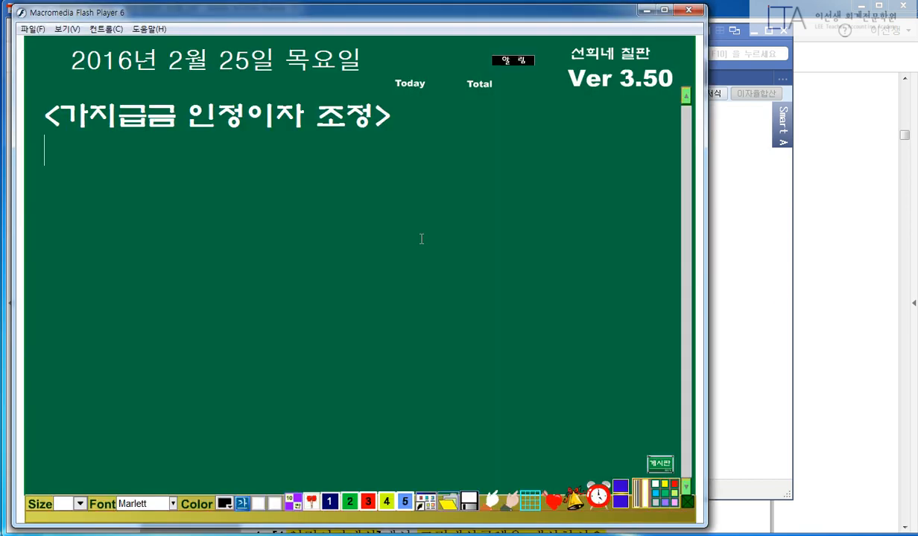
{"action": "type", "text": "1. "}
{"action": "type", "text": "입력범"}
{"action": "type", "text": "위 분"}
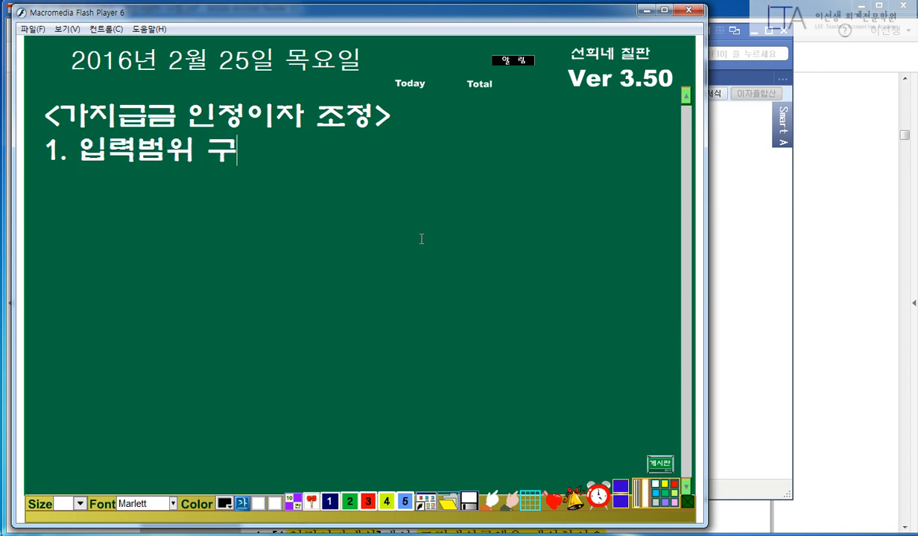
Box the 평가문제 items in the exam PDF, clear the mark, and compare them with the form's two 이자율별 차입금 calculation sections
{"action": "left_click", "coordinate": [810, 243]}
{"action": "scroll", "coordinate": [556, 469], "scroll_direction": "down", "scroll_amount": 3}
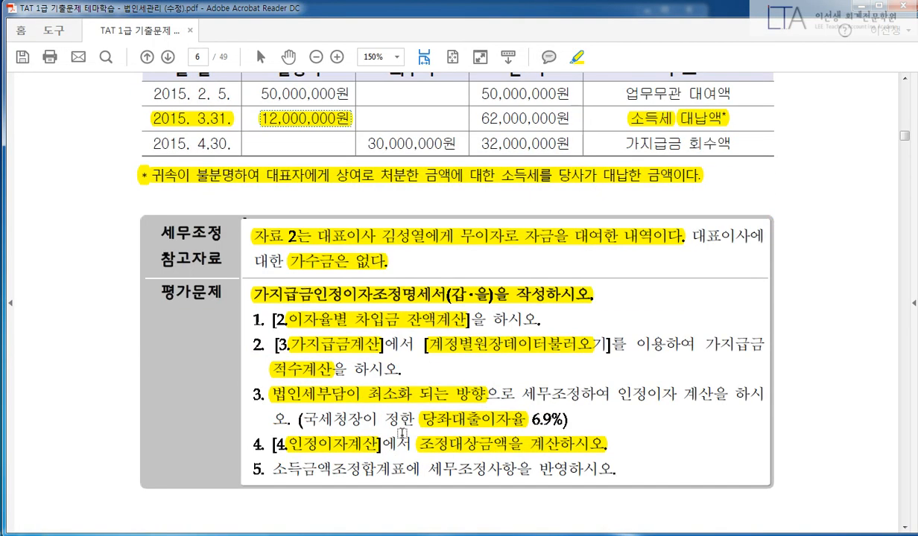
{"action": "mouse_move", "coordinate": [252, 312]}
{"action": "left_mouse_down"}
{"action": "mouse_move", "coordinate": [476, 396]}
{"action": "mouse_move", "coordinate": [704, 465]}
{"action": "mouse_move", "coordinate": [734, 484]}
{"action": "left_mouse_up"}
{"action": "key", "text": "Escape"}
{"action": "key", "text": "alt+Tab"}
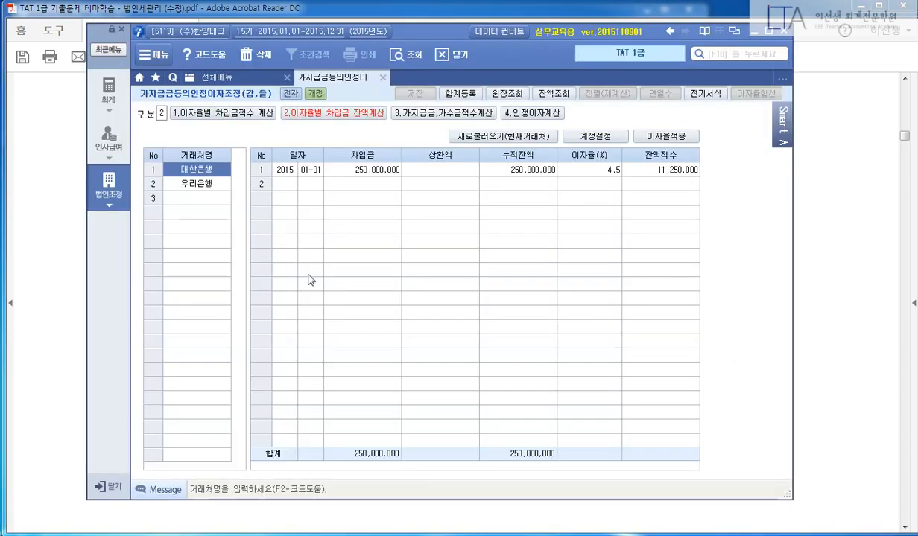
{"action": "left_click", "coordinate": [210, 117]}
{"action": "left_click", "coordinate": [297, 114]}
Add the chalkboard line "2. 가지급금, 가수금 적수계산 - 불러오기" below the first item
{"action": "key", "text": "alt+Tab"}
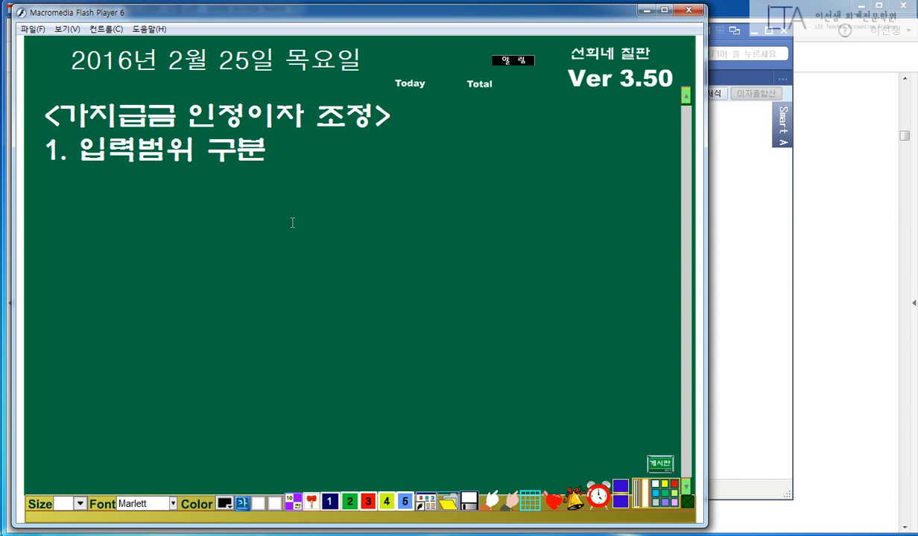
{"action": "type", "text": "2. 가지급금"}
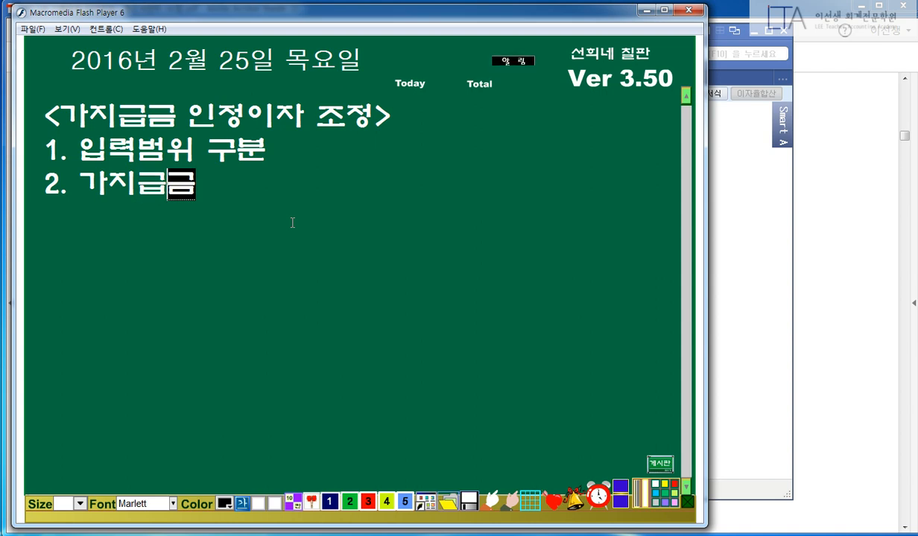
{"action": "type", "text": " 적수계산"}
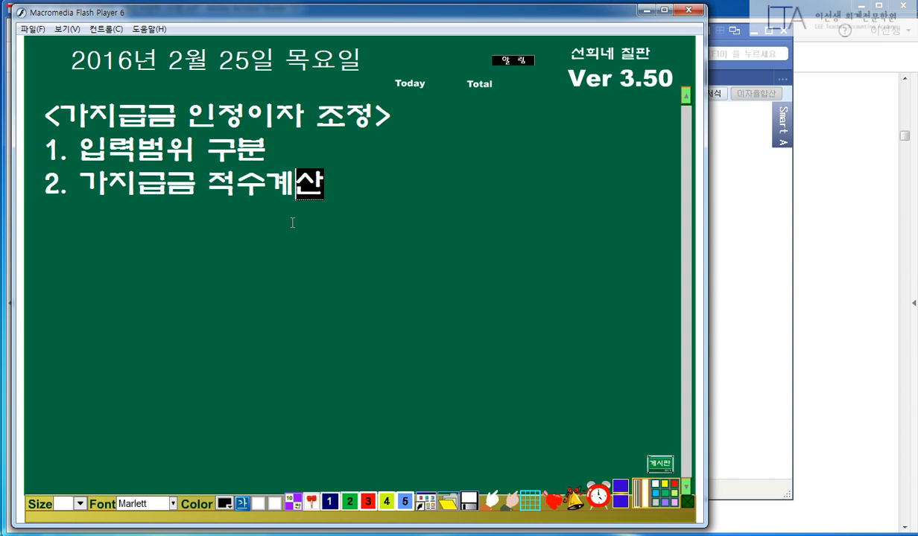
{"action": "key", "text": "Return"}
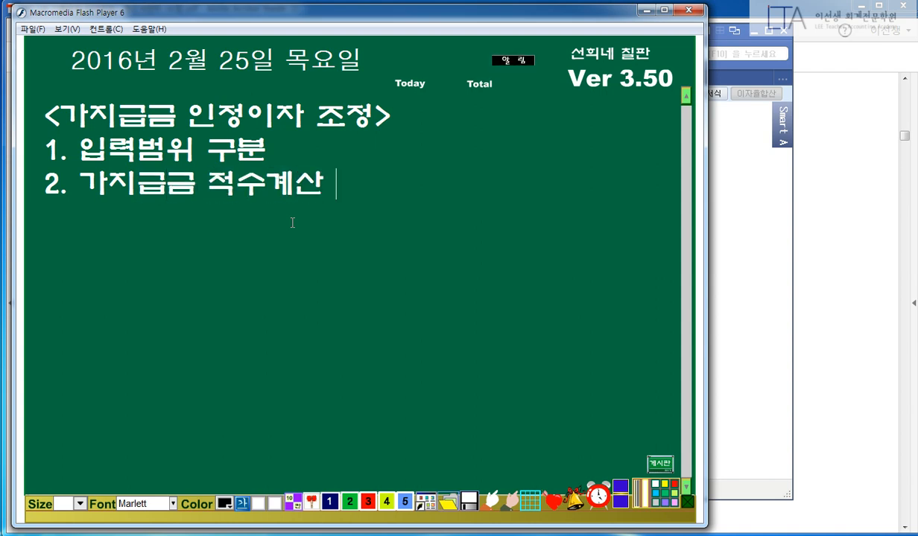
{"action": "type", "text": "- 블러오기"}
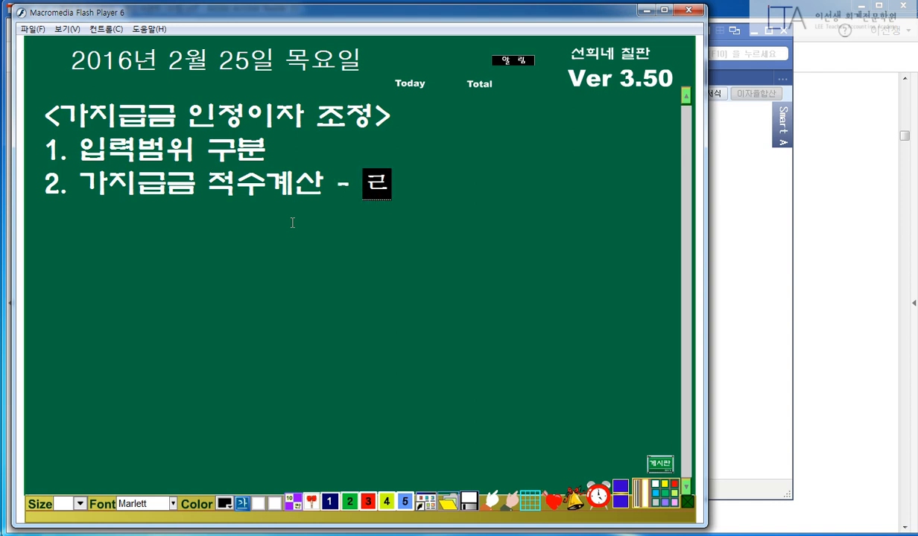
{"action": "key", "text": "Return"}
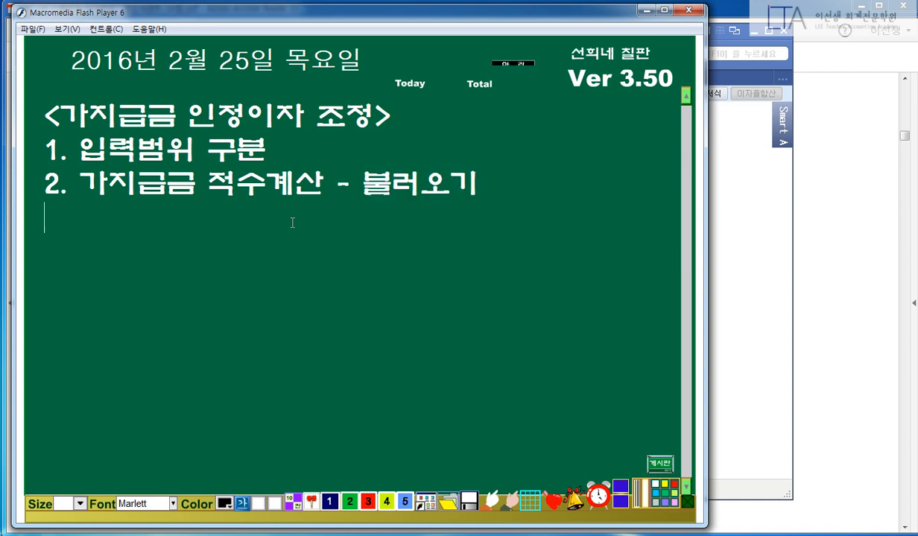
{"action": "left_click", "coordinate": [194, 188]}
{"action": "type", "text": ", 가수금"}
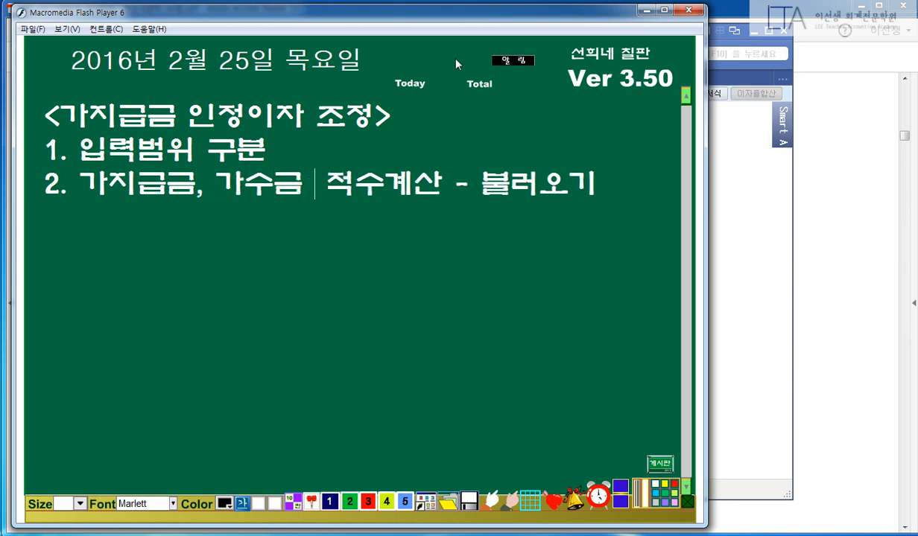
Return to the tax form's 3.가지급금,가수금적수계산 and box the person list and 전체인명 불러오기
{"action": "left_click", "coordinate": [732, 174]}
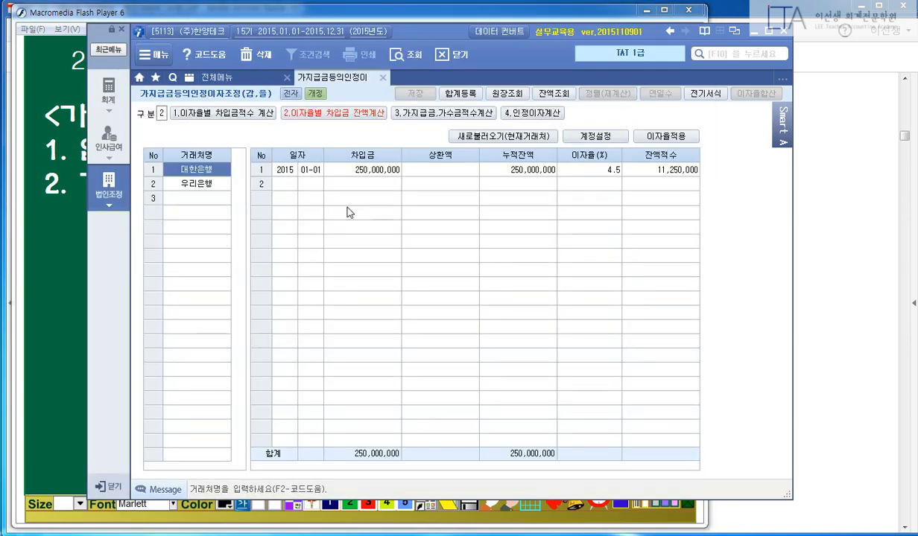
{"action": "left_click", "coordinate": [430, 113]}
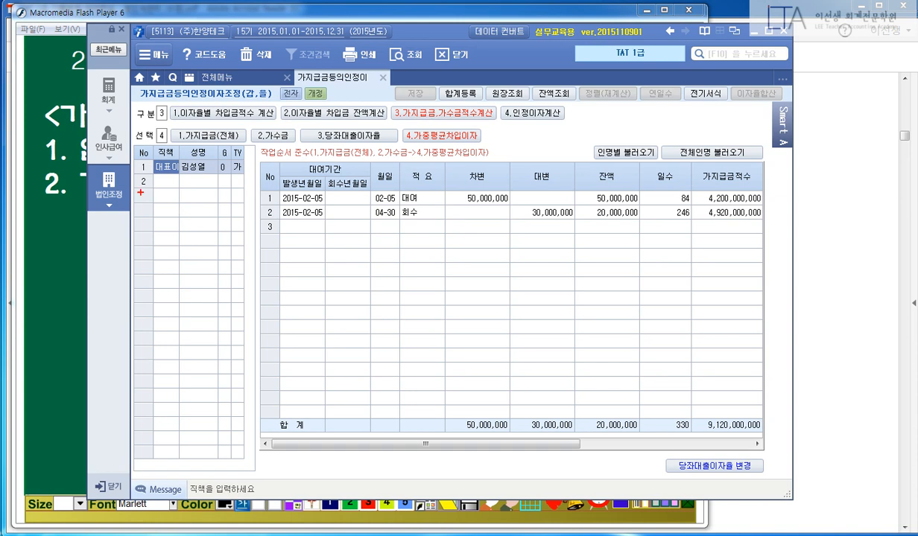
{"action": "left_click_drag", "start_coordinate": [129, 144], "coordinate": [253, 180]}
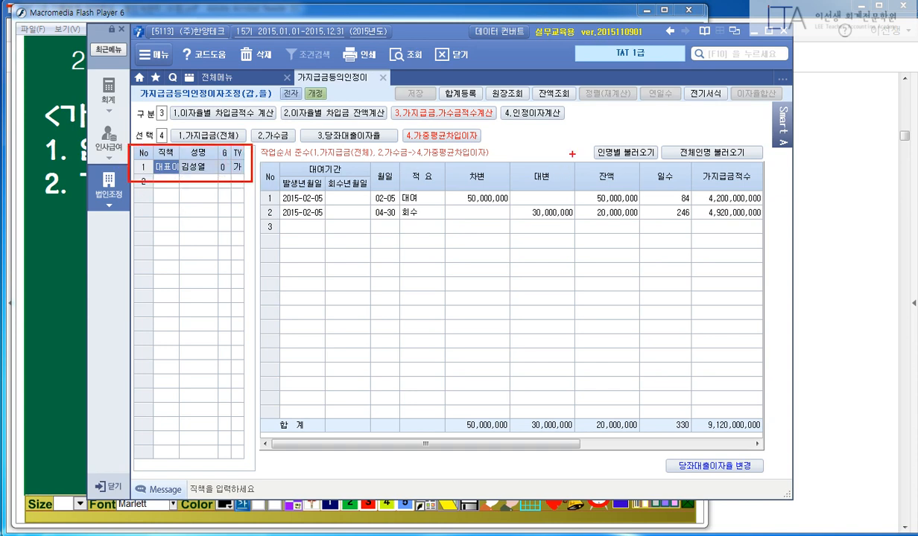
{"action": "left_click_drag", "start_coordinate": [665, 140], "coordinate": [750, 176]}
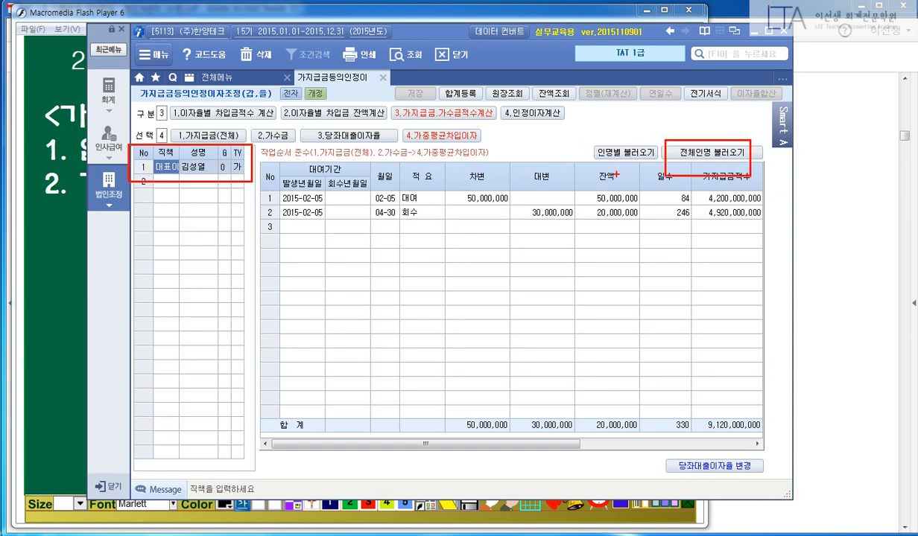
Open 1.가지급금(전체), mark 계정별원장 데이터불러오기 and the 가지급금(전체) and 가수금 options, and clear the marks
{"action": "left_click", "coordinate": [185, 139]}
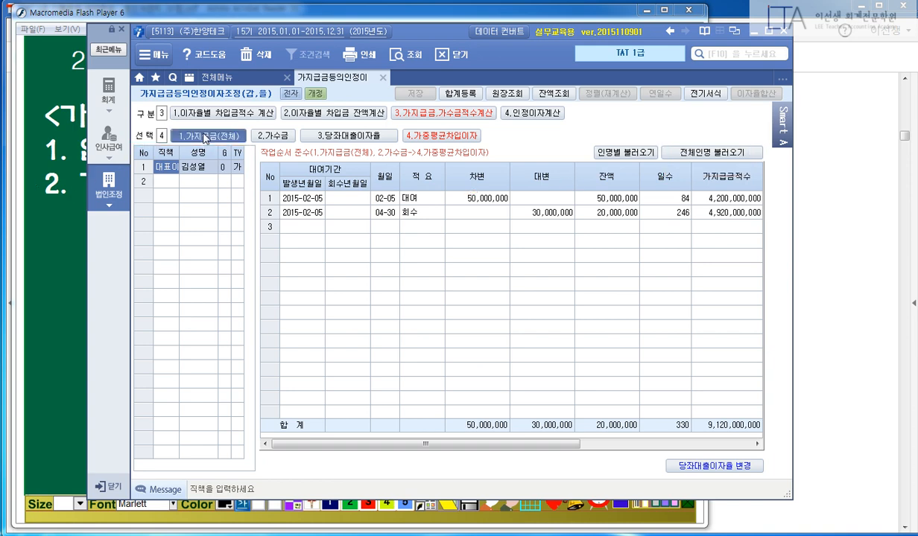
{"action": "left_click", "coordinate": [481, 298]}
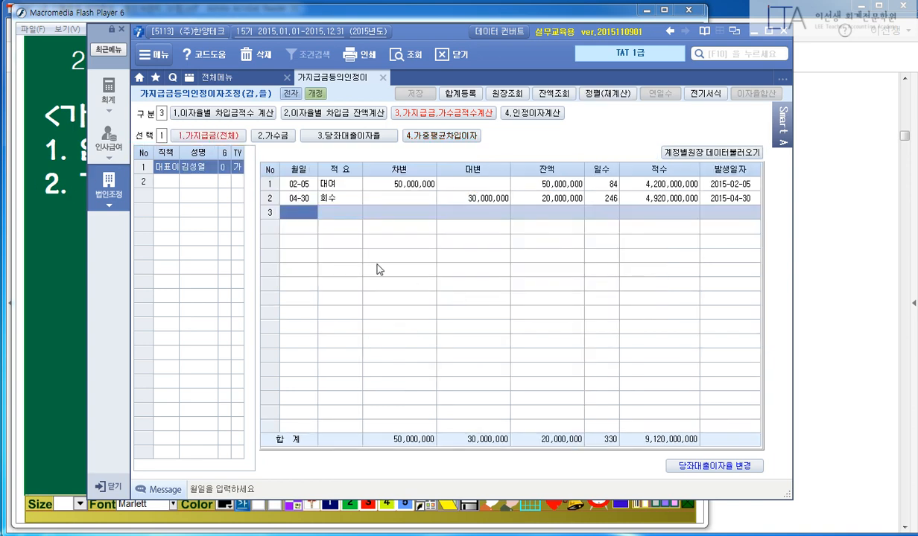
{"action": "mouse_move", "coordinate": [646, 134]}
{"action": "left_mouse_down"}
{"action": "mouse_move", "coordinate": [772, 175]}
{"action": "mouse_move", "coordinate": [755, 182]}
{"action": "left_mouse_up"}
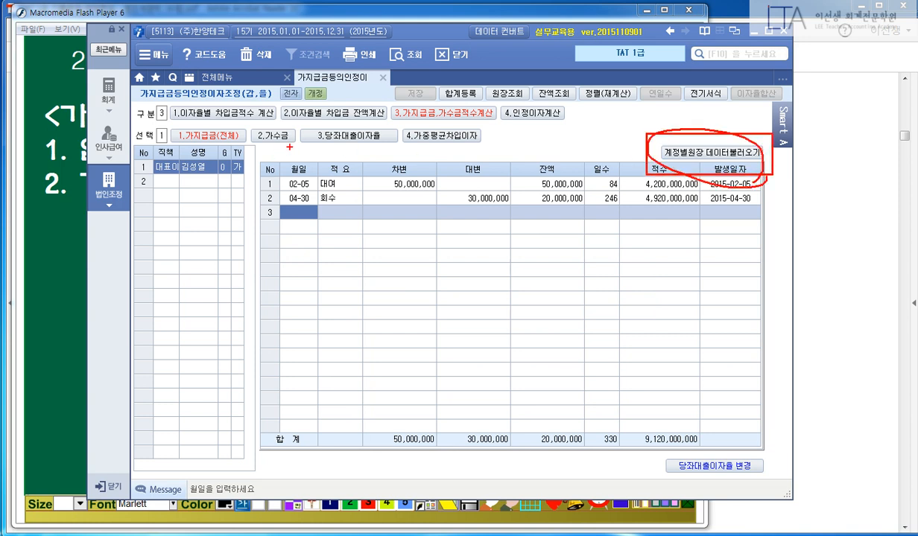
{"action": "mouse_move", "coordinate": [169, 120]}
{"action": "left_mouse_down"}
{"action": "mouse_move", "coordinate": [285, 146]}
{"action": "mouse_move", "coordinate": [291, 157]}
{"action": "left_mouse_up"}
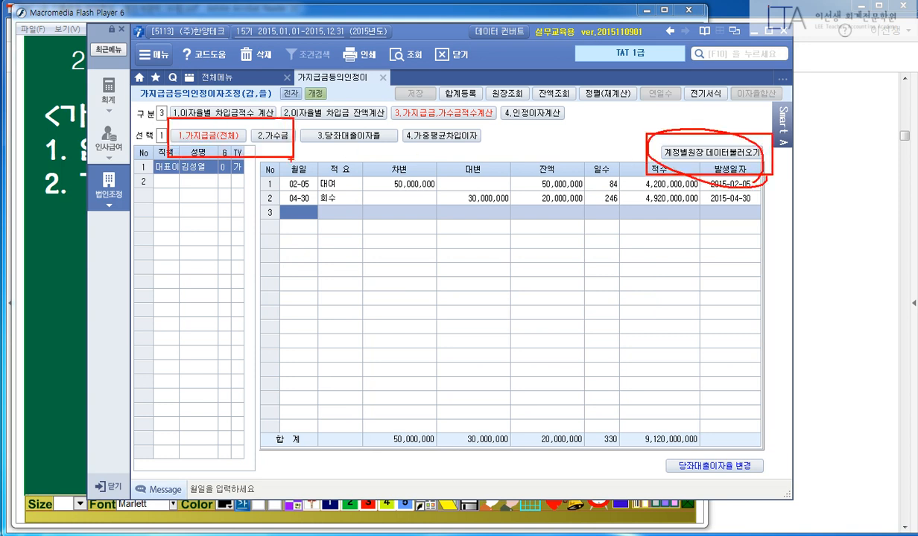
{"action": "key", "text": "Escape"}
Add the chalkboard line "3. 가지급금 적용 제외대상 파악 및 반영" below the second item
{"action": "left_click", "coordinate": [79, 271]}
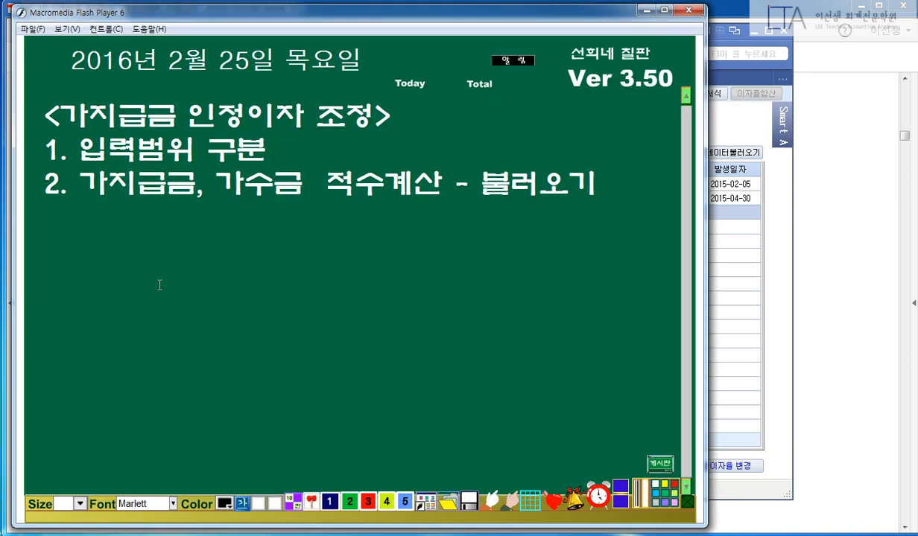
{"action": "type", "text": "3. 가지급"}
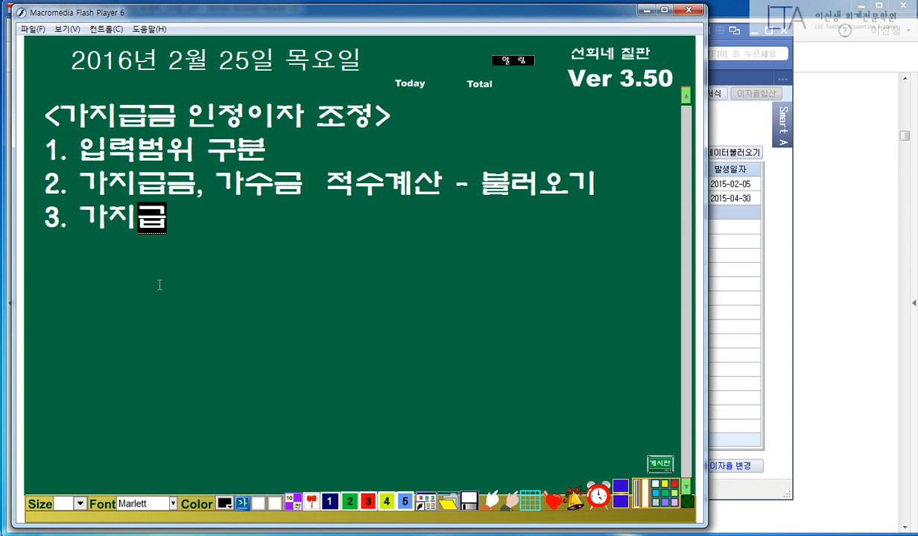
{"action": "type", "text": "금 적용"}
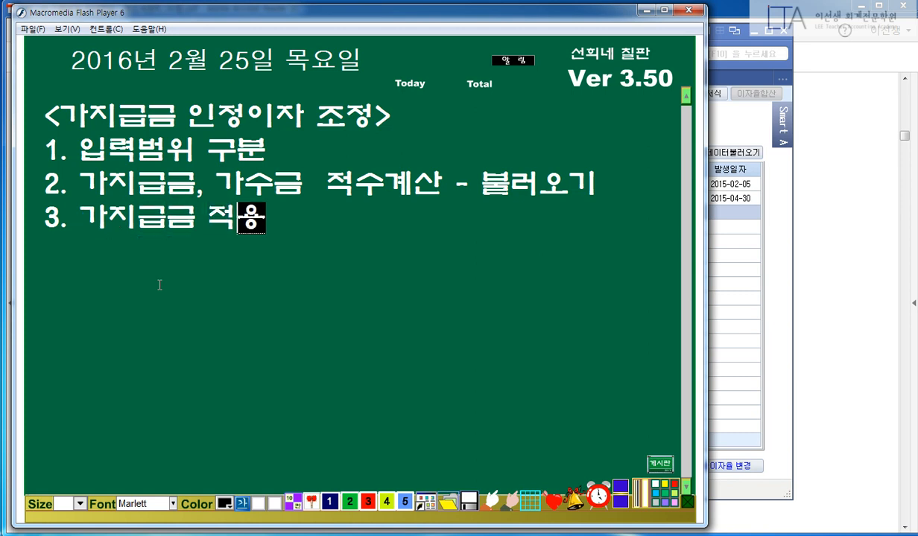
{"action": "type", "text": " 제외대상 "}
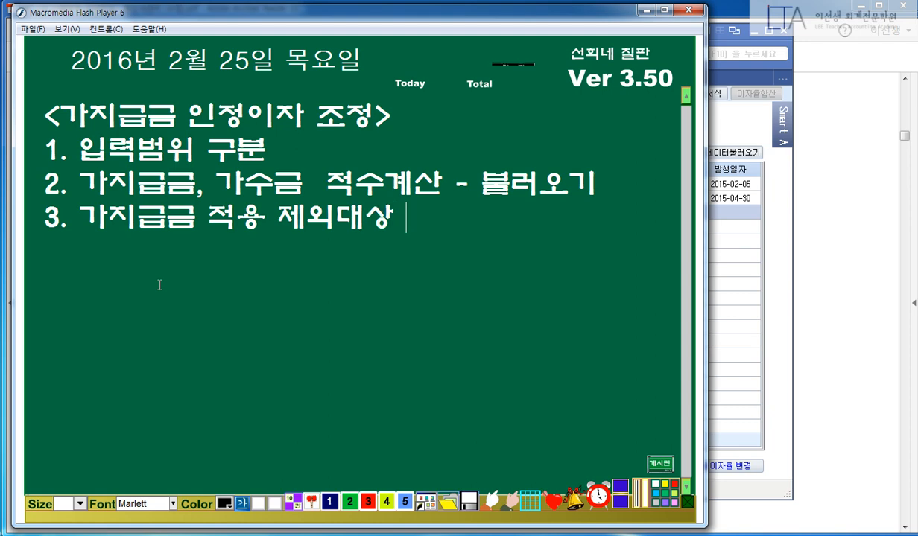
{"action": "type", "text": "파악 및 반영"}
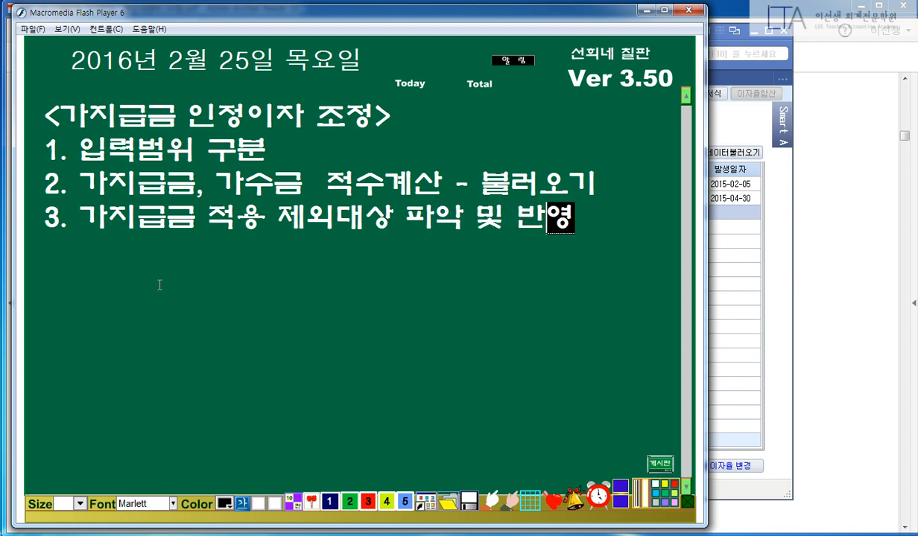
{"action": "key", "text": "Return"}
Check the 04-30 회수 row in the tax form, then add the chalkboard line "4. 이자율 적용 (당좌대출, 가중평균)" and start item 5
{"action": "left_click", "coordinate": [731, 264]}
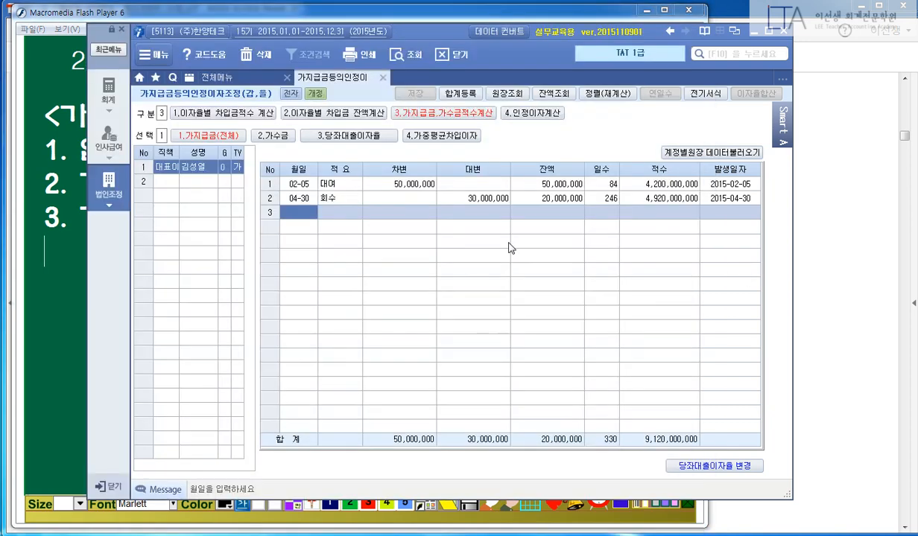
{"action": "left_click", "coordinate": [367, 198]}
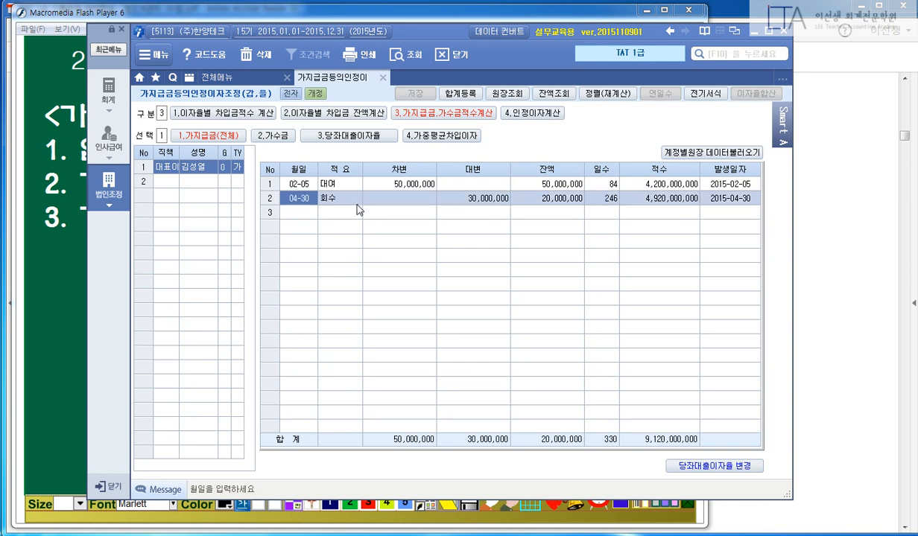
{"action": "left_click", "coordinate": [72, 263]}
{"action": "type", "text": "4"}
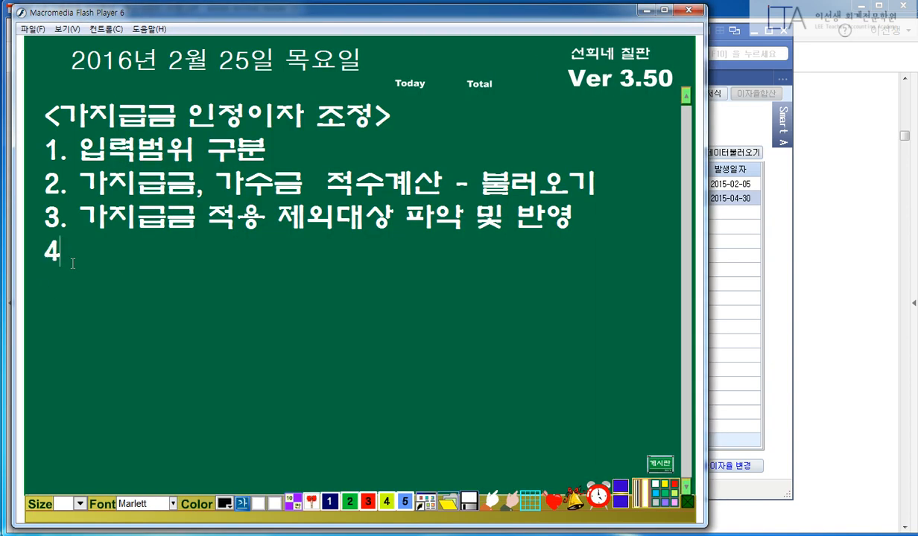
{"action": "type", "text": ". 이자율 적"}
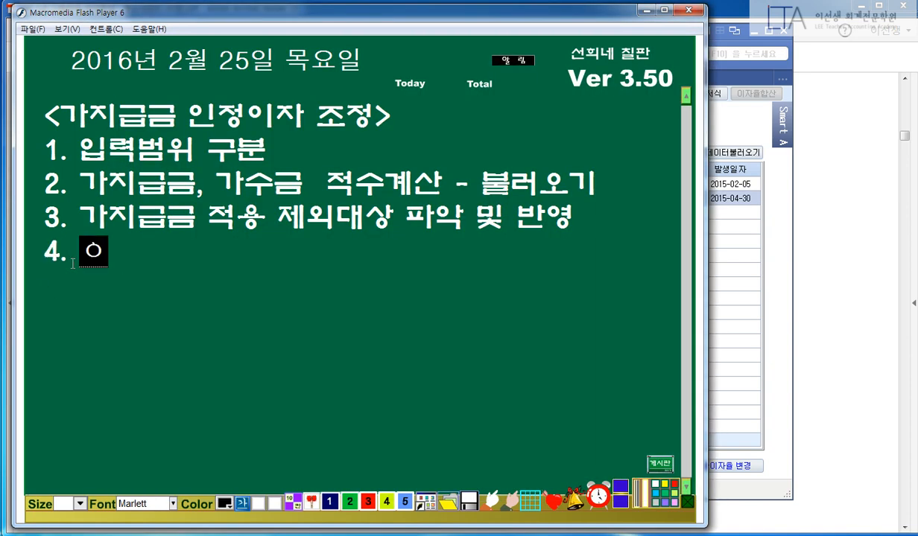
{"action": "type", "text": "용 (당좌"}
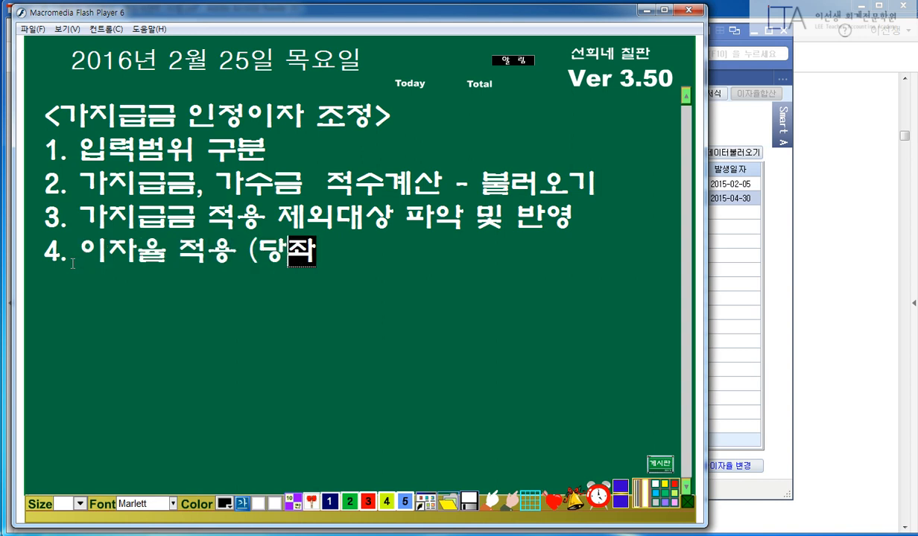
{"action": "type", "text": "대출이율"}
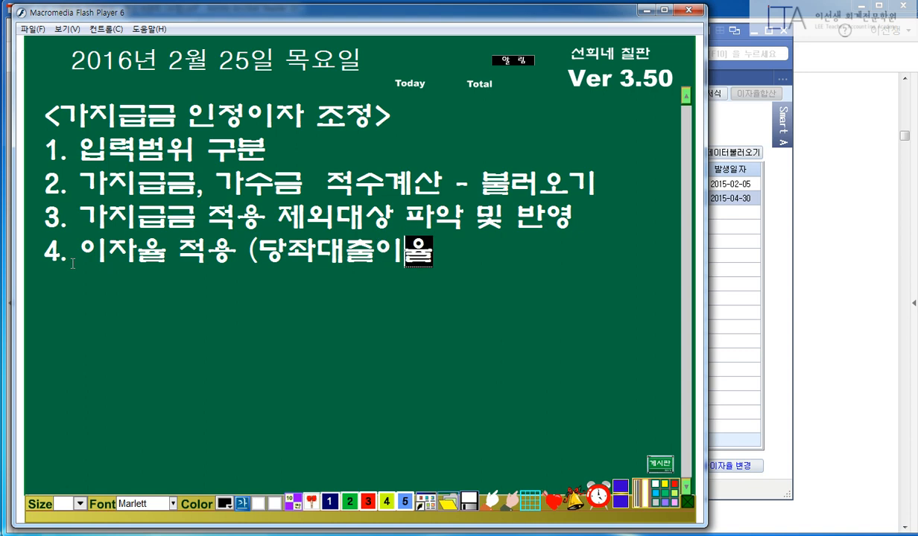
{"action": "key", "text": "BackSpace"}
{"action": "key", "text": "BackSpace"}
{"action": "key", "text": "BackSpace"}
{"action": "key", "text": "BackSpace"}
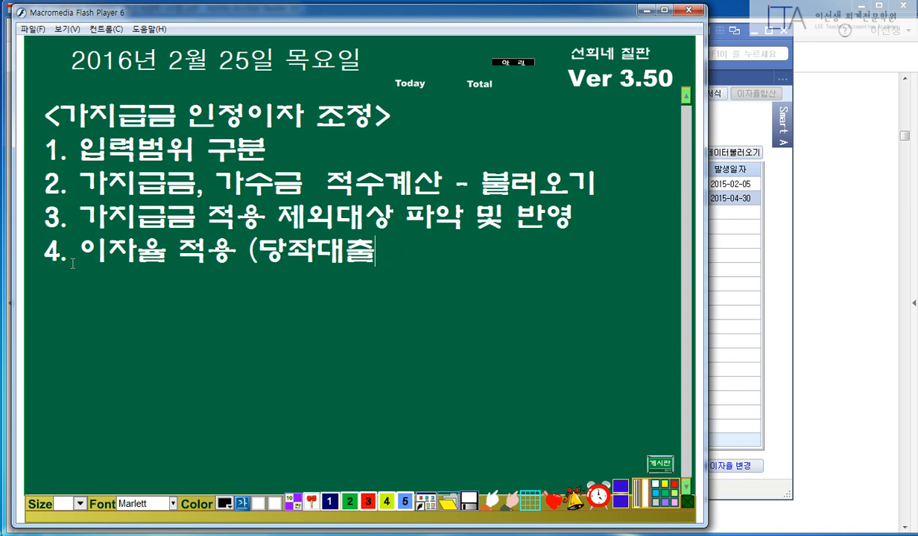
{"action": "type", "text": ", 가중평구"}
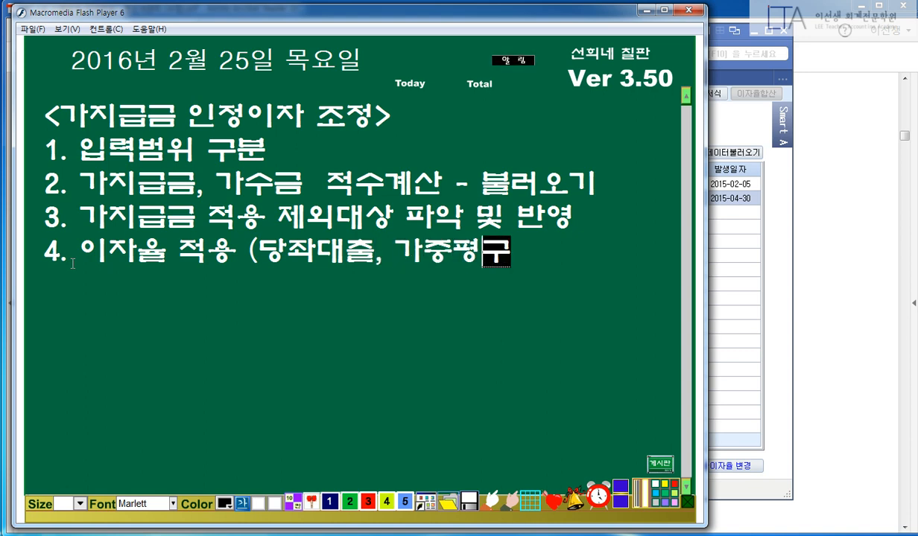
{"action": "key", "text": "BackSpace"}
{"action": "type", "text": "균)"}
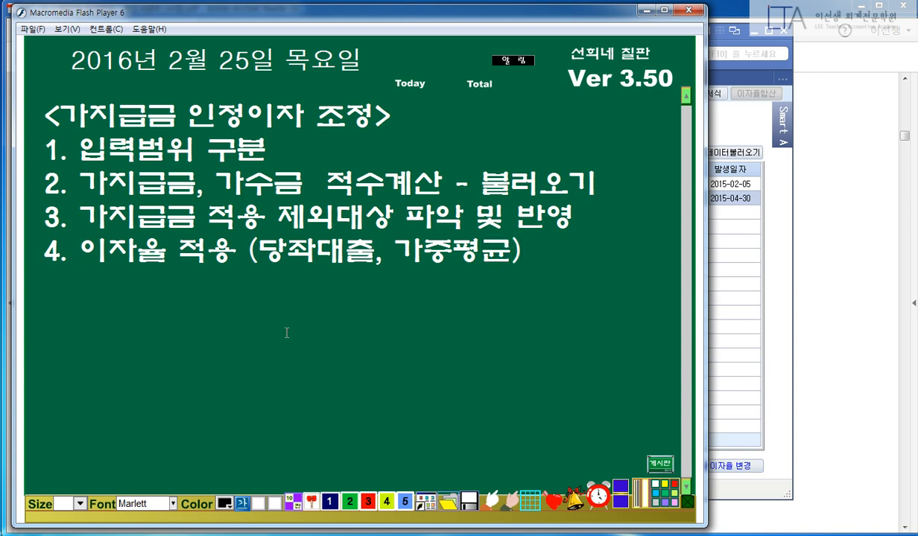
{"action": "key", "text": "Return"}
{"action": "type", "text": "5."}
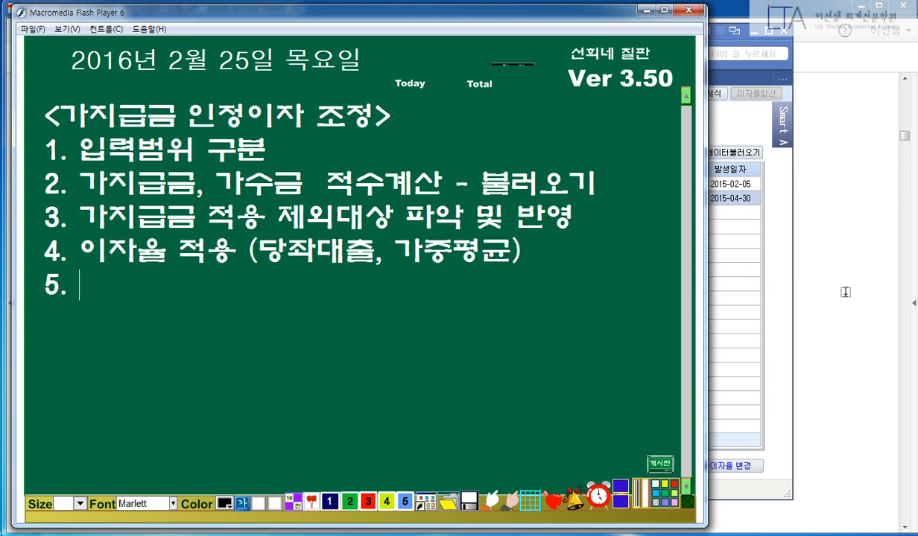
Return to the tax form and view 4.가중평균차입이자, followed by 4.인정이자계산
{"action": "left_click", "coordinate": [770, 290]}
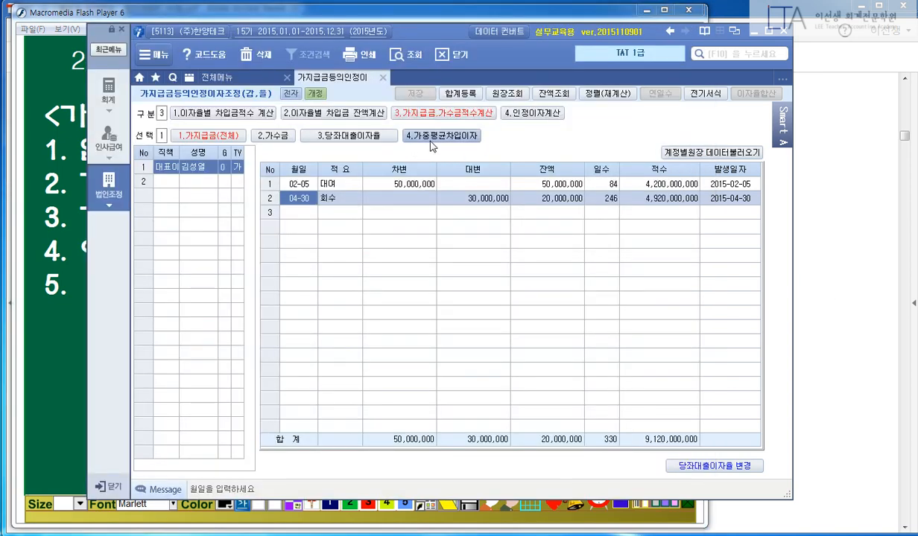
{"action": "left_click", "coordinate": [440, 136]}
{"action": "left_click", "coordinate": [455, 297]}
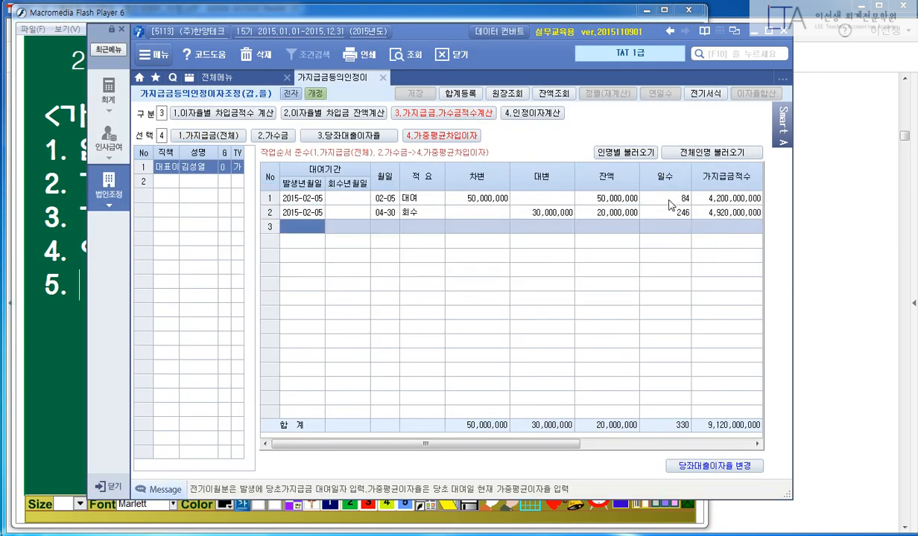
{"action": "left_click", "coordinate": [508, 114]}
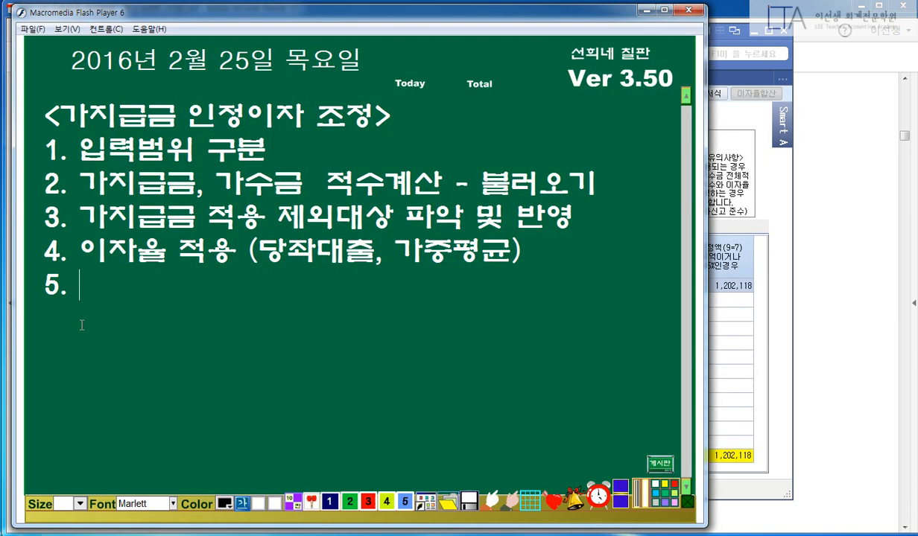
Complete item 5 on the chalkboard with "인정이자 계산시 “회사계상액“ 확인"
{"action": "left_click", "coordinate": [82, 325]}
{"action": "type", "text": "인정이자"}
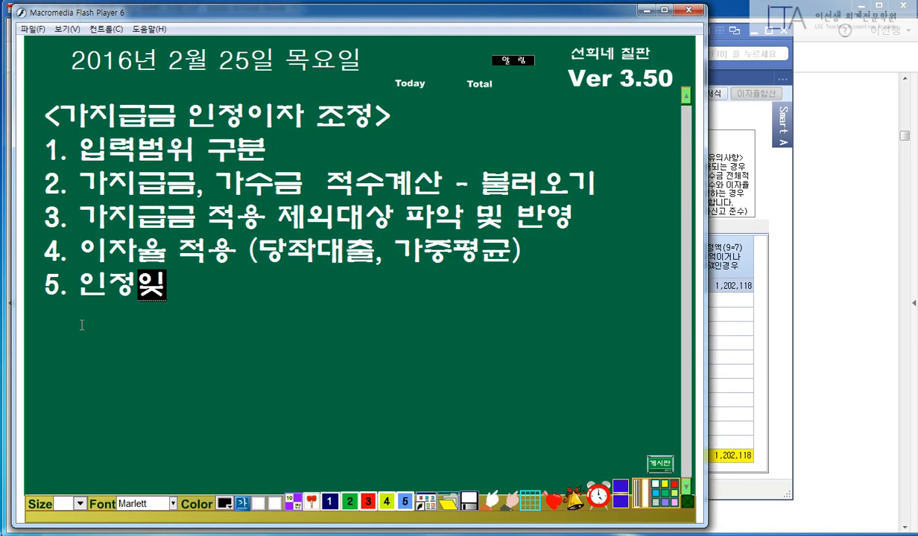
{"action": "type", "text": " 계산시"}
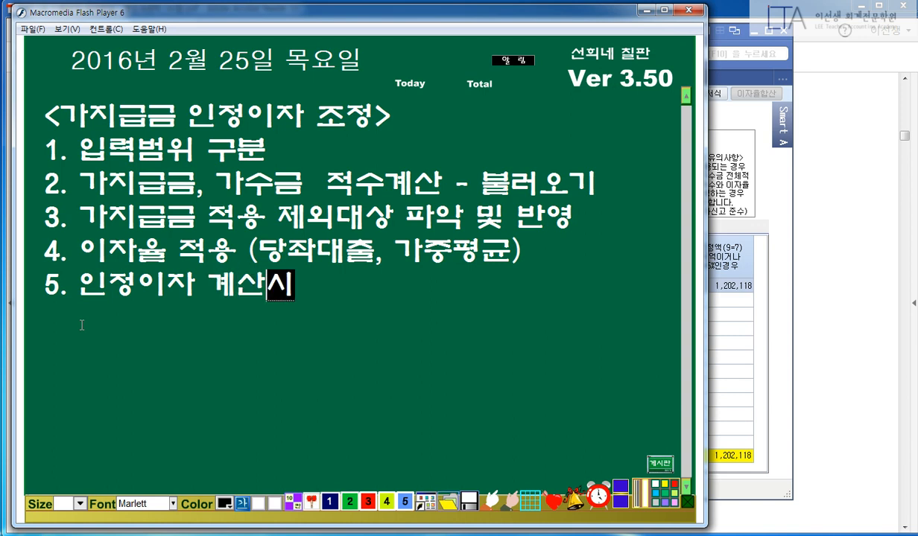
{"action": "type", "text": "“회사"}
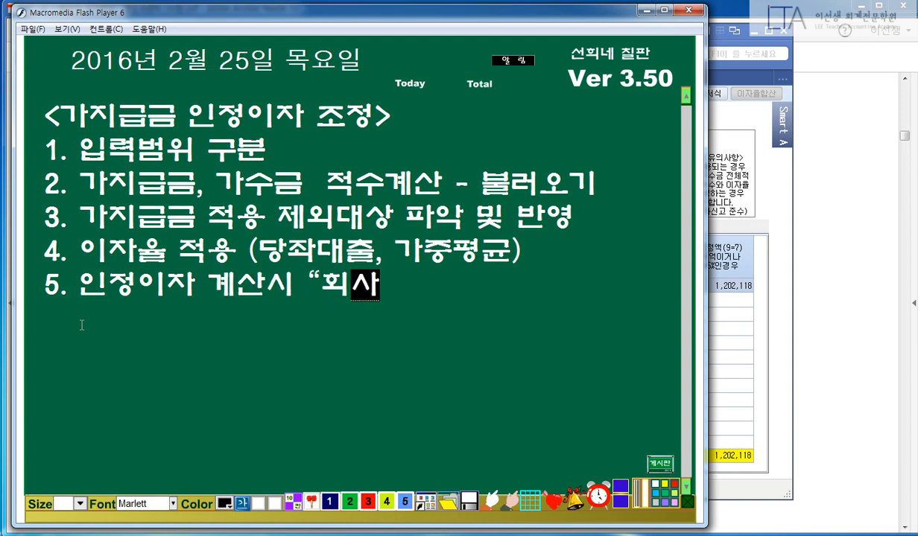
{"action": "type", "text": "계상액"}
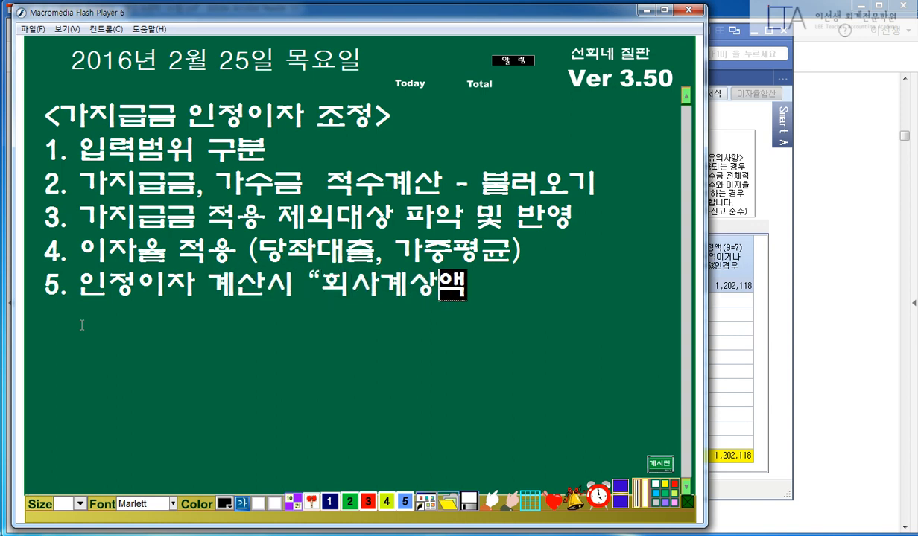
{"action": "type", "text": "“ 확인"}
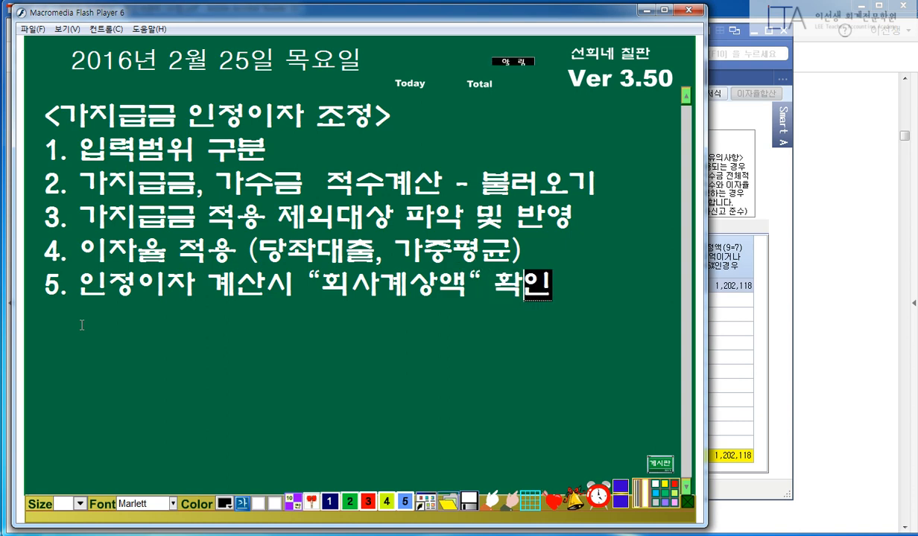
{"action": "type", "text": " ㅈ"}
{"action": "key", "text": "BackSpace"}
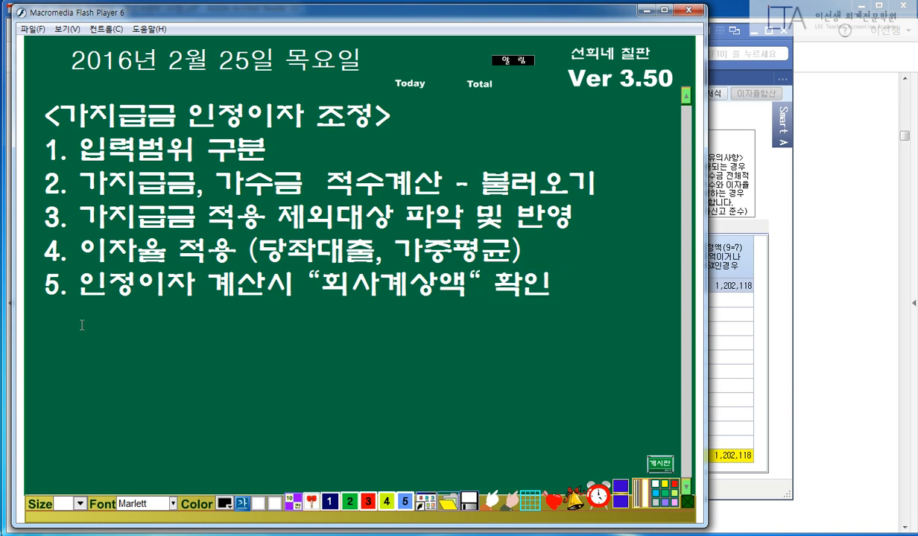
Try 1,000,000 as the 회사계상액 in the 인정이자 calculation, then clear the amount
{"action": "left_click", "coordinate": [743, 331]}
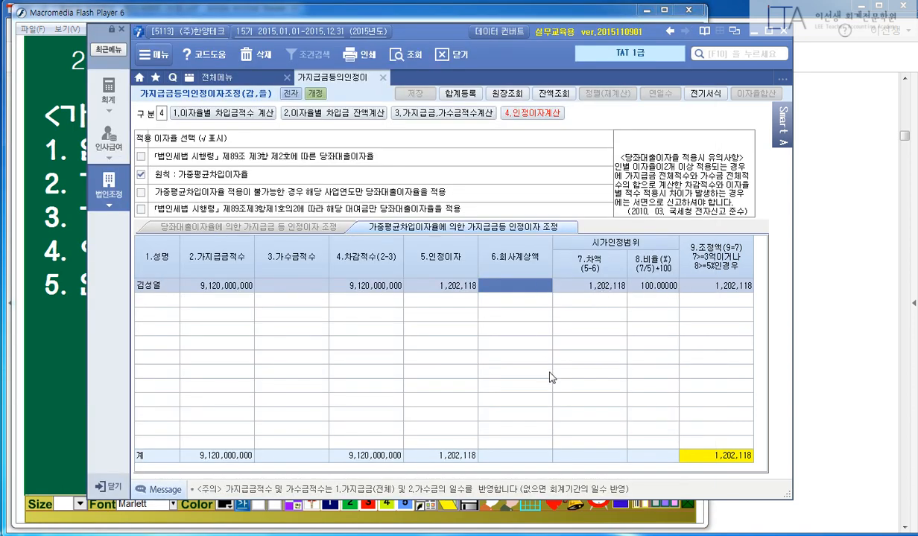
{"action": "type", "text": "1,000,000"}
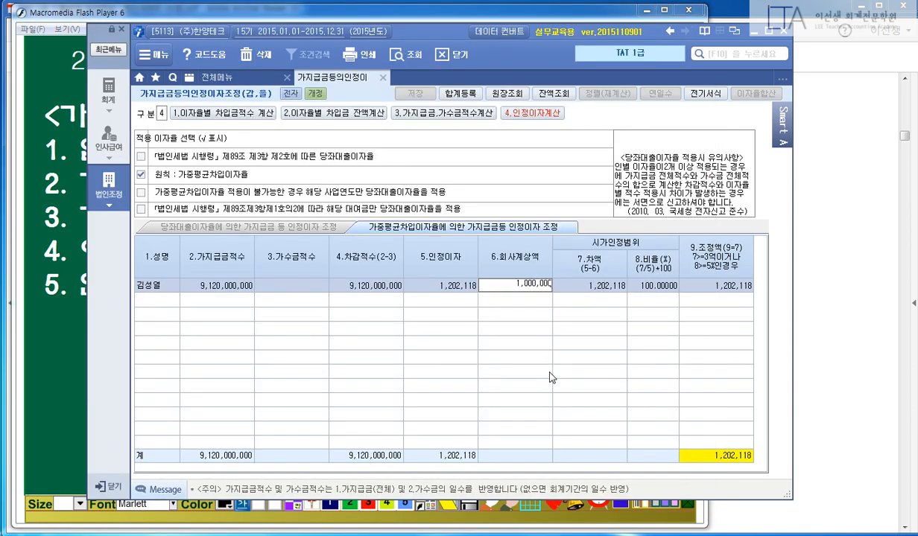
{"action": "key", "text": "Return"}
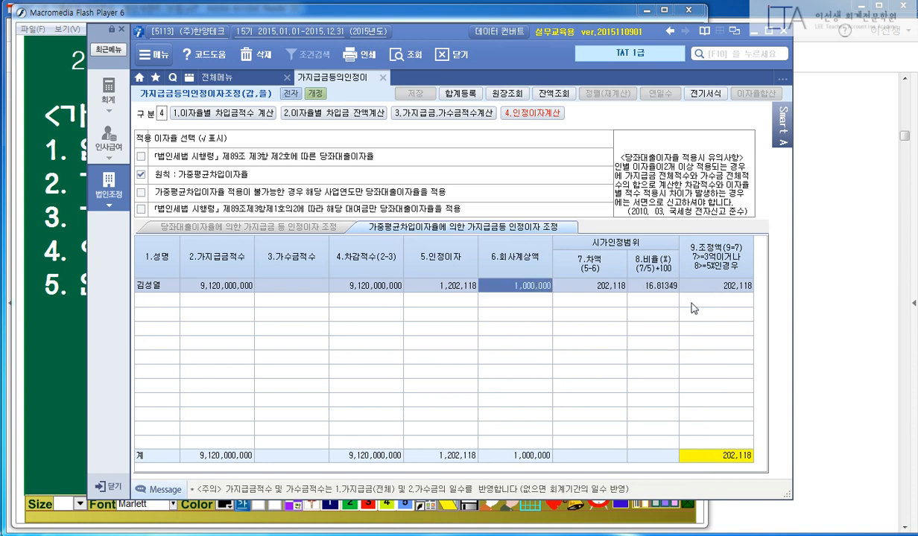
{"action": "key", "text": "Delete"}
Return to the chalkboard and begin the sixth line with "6. 귀속자에 따른"
{"action": "left_click", "coordinate": [39, 285]}
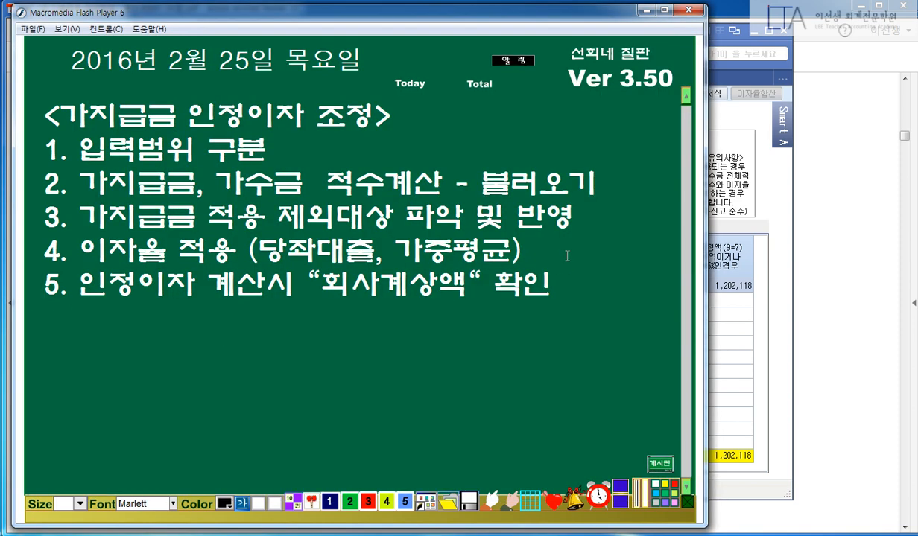
{"action": "key", "text": "Return"}
{"action": "type", "text": "6. 귀속자에 큰"}
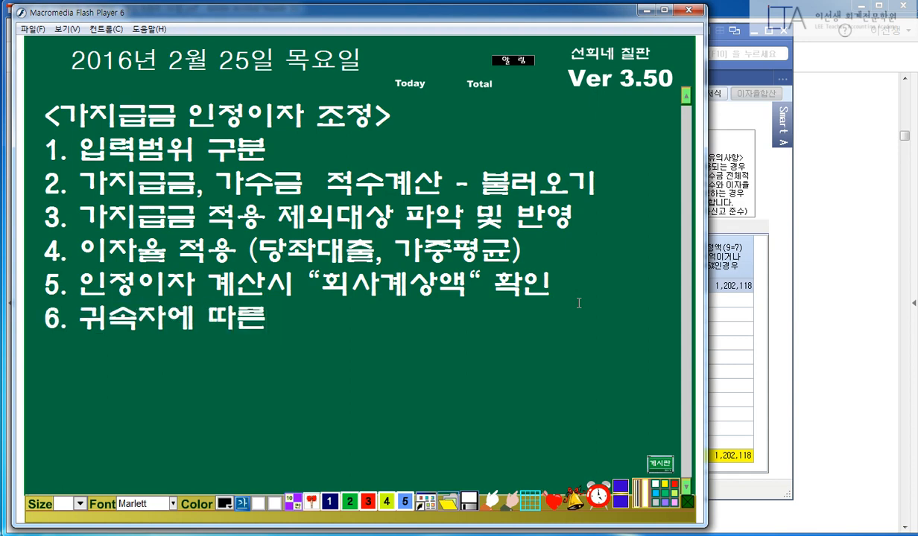
Complete item 6 of the blackboard list with "세무조정 및 소득처분" and start a new line
{"action": "type", "text": " 세무조정 및 "}
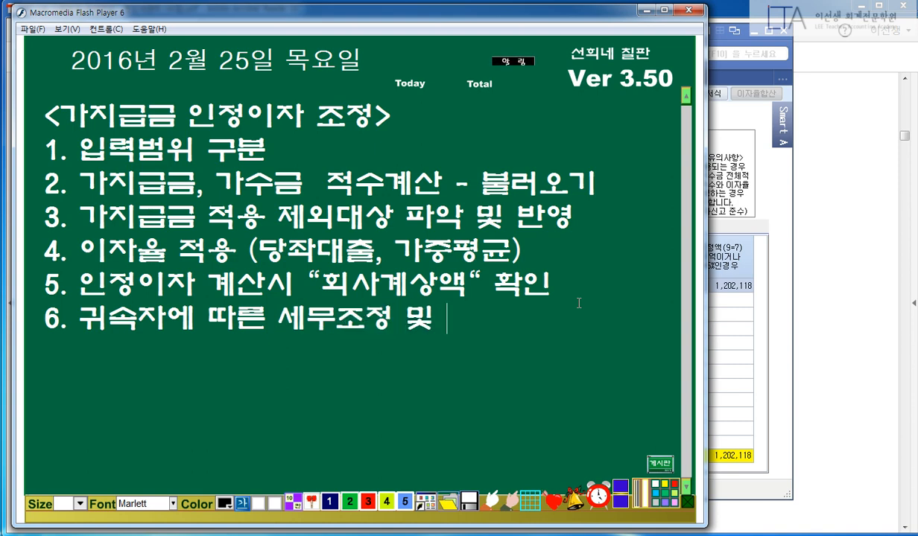
{"action": "type", "text": "소득처분"}
{"action": "key", "text": "Return"}
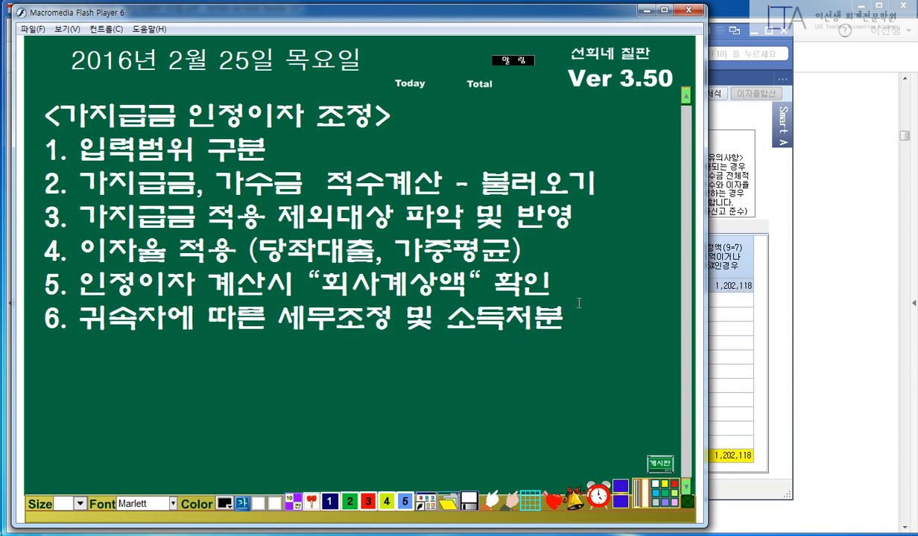
Add the line "(기사, 상여, 배당, 기타소득)" below item 6 on the blackboard
{"action": "type", "text": "(상여"}
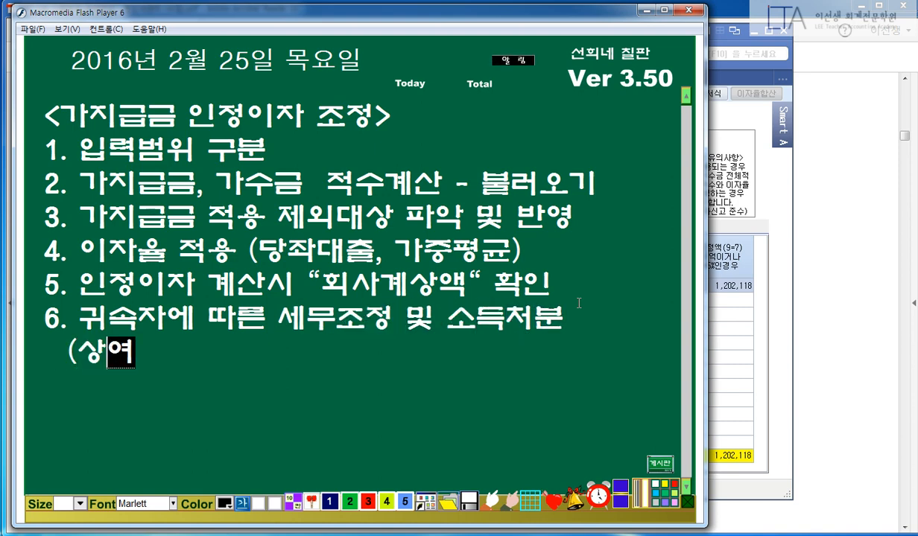
{"action": "type", "text": ", 기"}
{"action": "key", "text": "BackSpace"}
{"action": "key", "text": "BackSpace"}
{"action": "key", "text": "BackSpace"}
{"action": "key", "text": "BackSpace"}
{"action": "key", "text": "BackSpace"}
{"action": "key", "text": "BackSpace"}
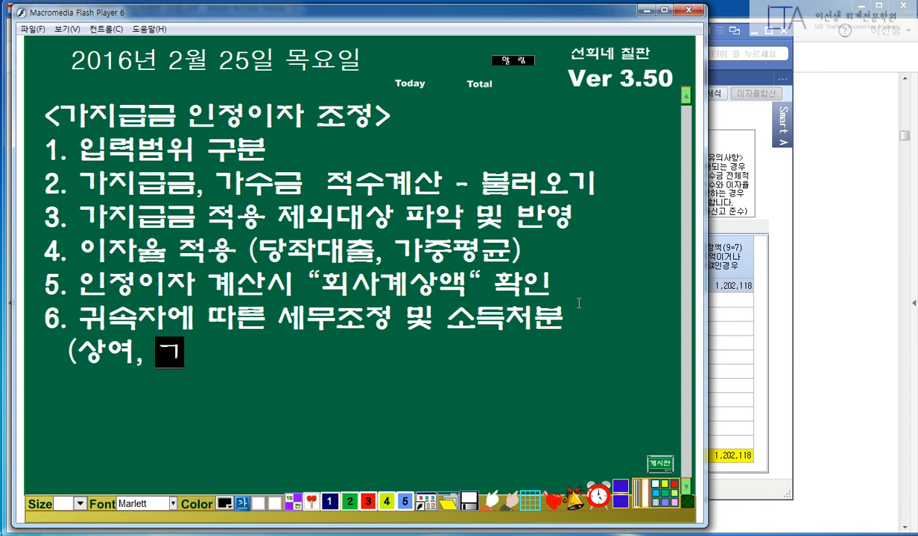
{"action": "type", "text": "기사,"}
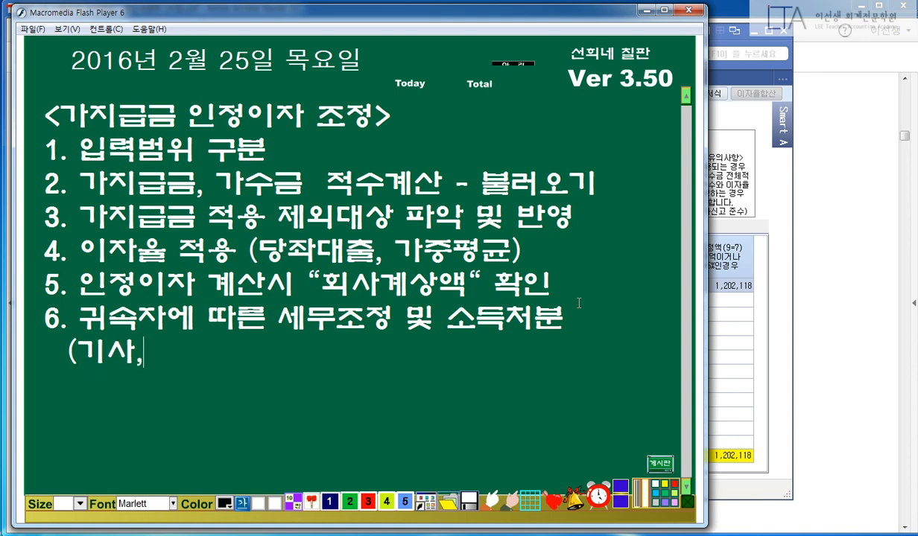
{"action": "type", "text": " 상여, 배"}
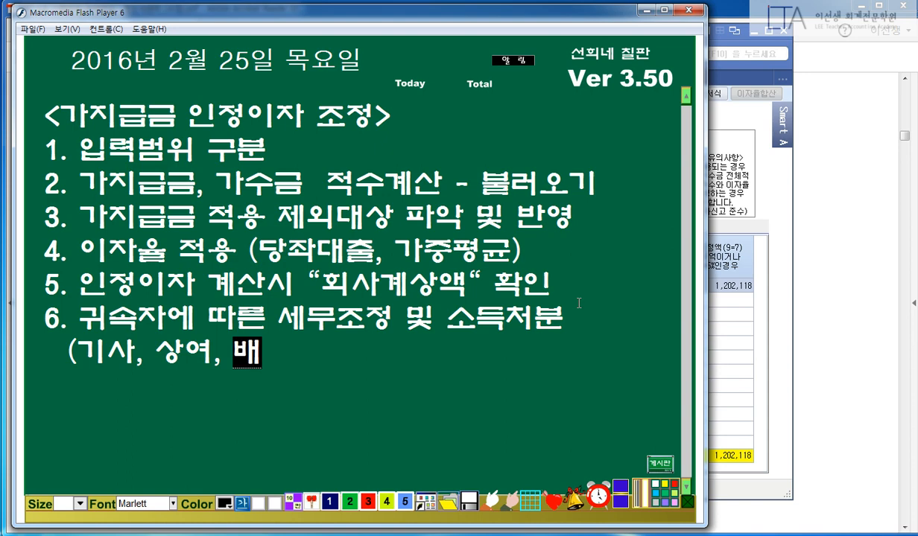
{"action": "type", "text": "당, 기타"}
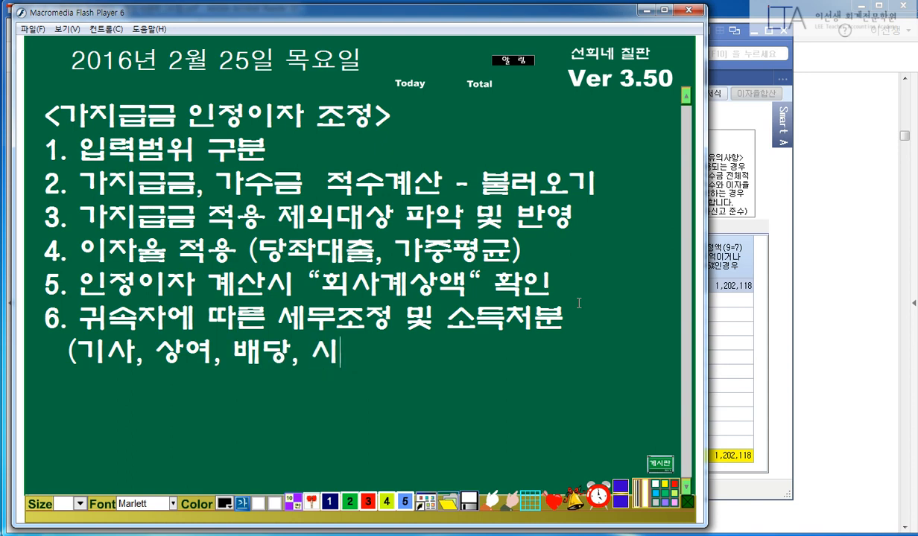
{"action": "type", "text": "도"}
{"action": "key", "text": "BackSpace"}
{"action": "key", "text": "BackSpace"}
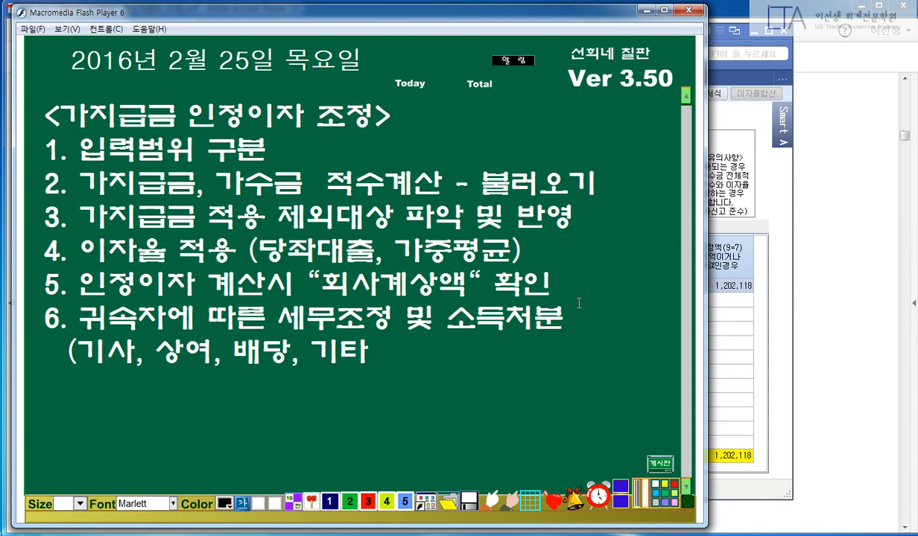
{"action": "type", "text": "소득)"}
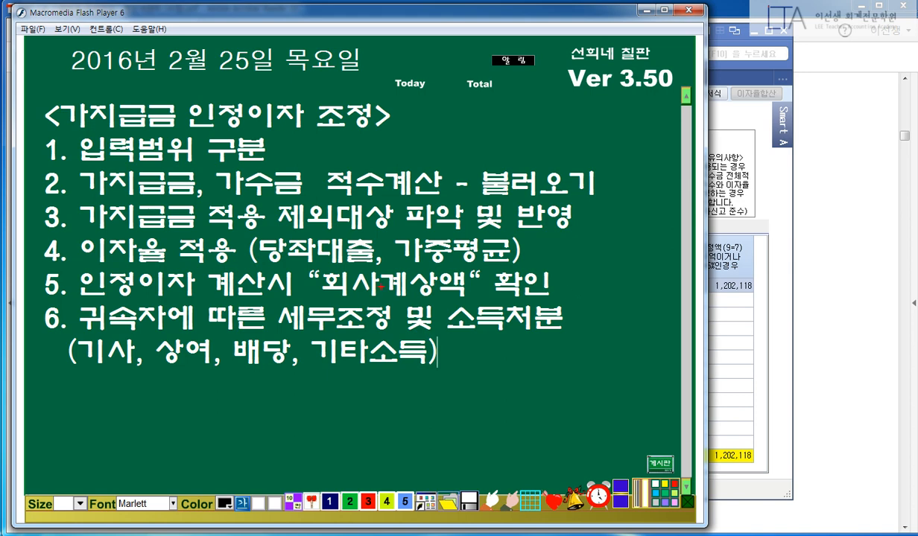
Box 상여 in red on the blackboard, clear the mark, and close the 가지급금등의인정이자조정 form in the tax program
{"action": "left_click_drag", "start_coordinate": [155, 327], "coordinate": [221, 382]}
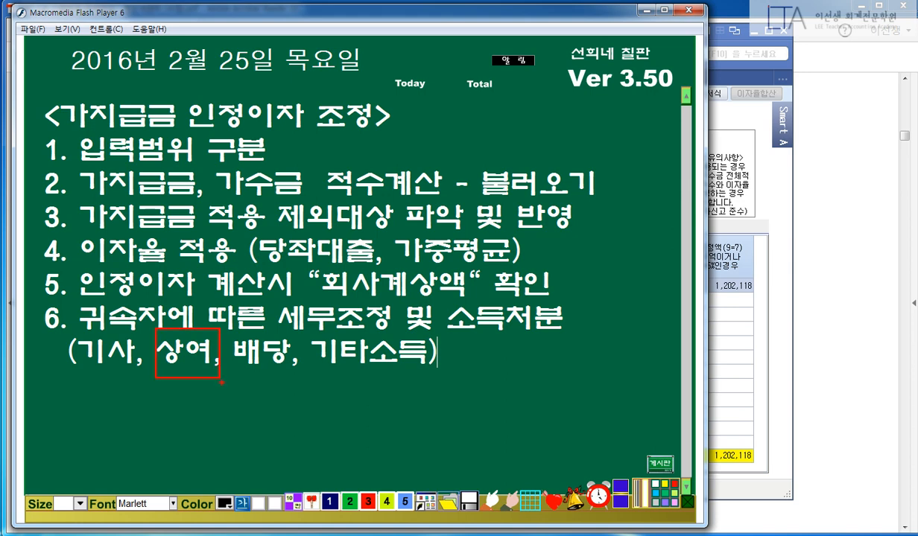
{"action": "key", "text": "Escape"}
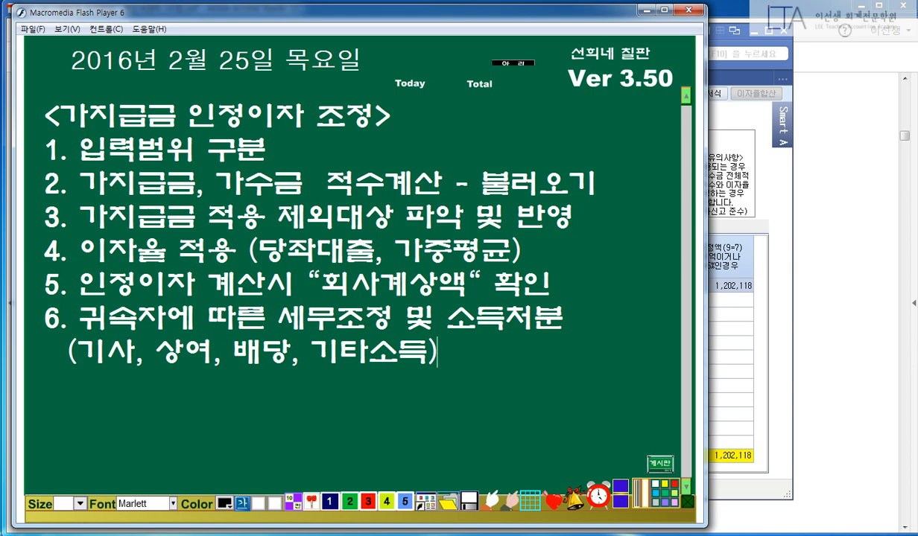
{"action": "left_click", "coordinate": [644, 11]}
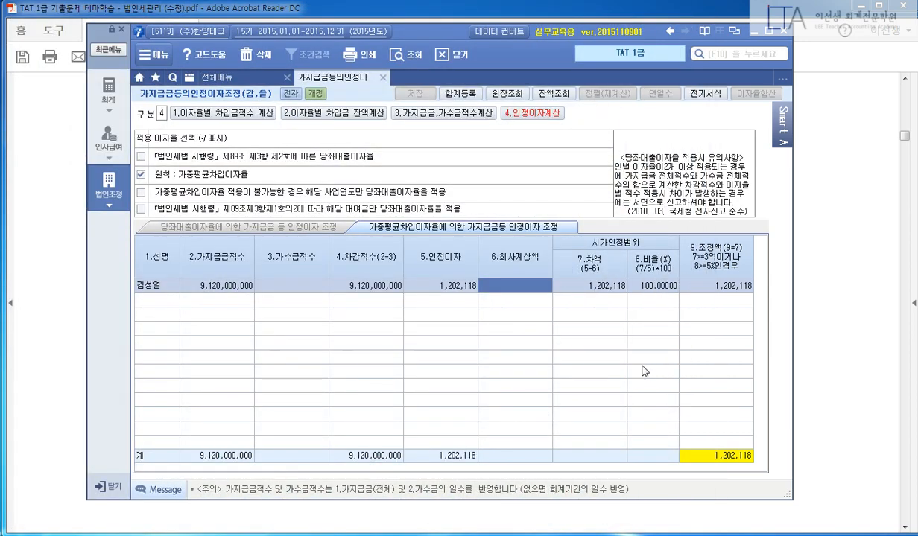
{"action": "left_click", "coordinate": [382, 77]}
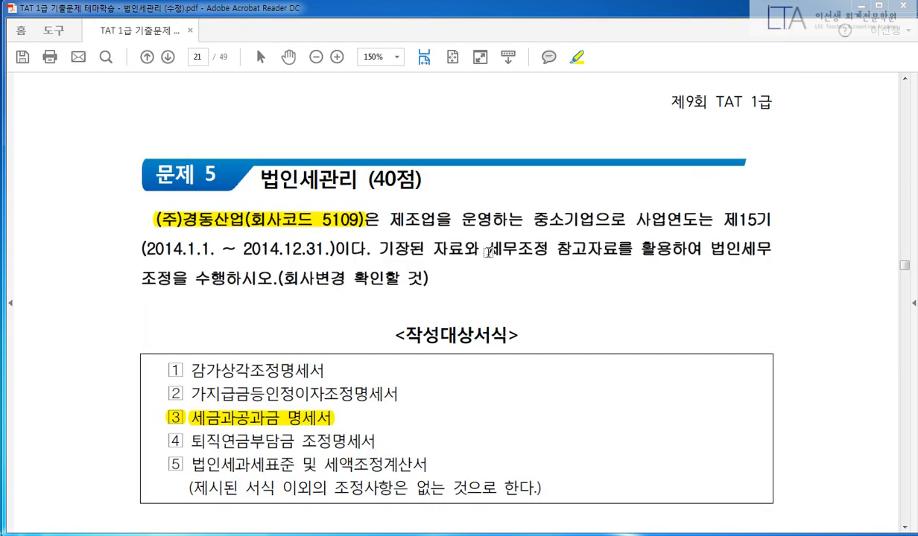
Highlight 가지급금등인정이자조정명세서 in the PDF's 작성대상서식 list and its problem 2 heading on page 22
{"action": "scroll", "coordinate": [457, 258], "scroll_direction": "down", "scroll_amount": 2}
{"action": "left_click_drag", "start_coordinate": [165, 332], "coordinate": [414, 327]}
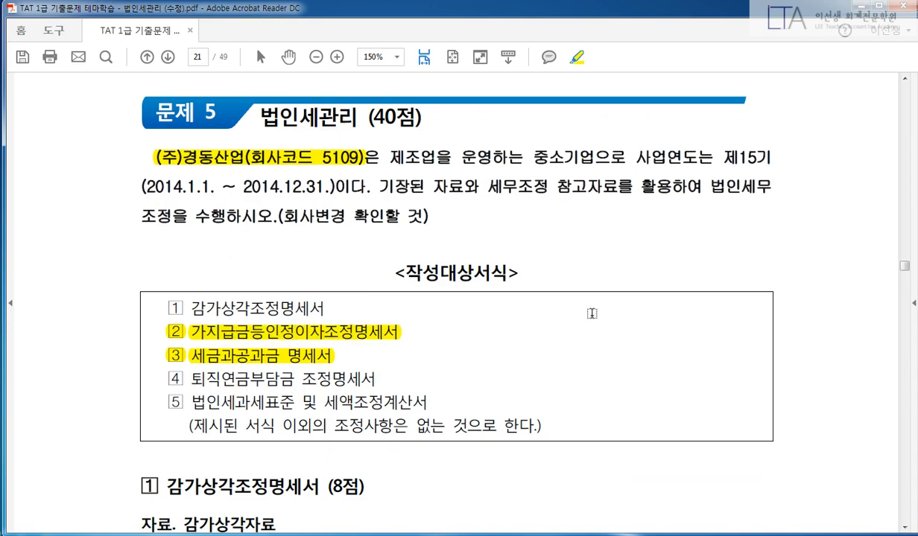
{"action": "scroll", "coordinate": [591, 312], "scroll_direction": "down", "scroll_amount": 10}
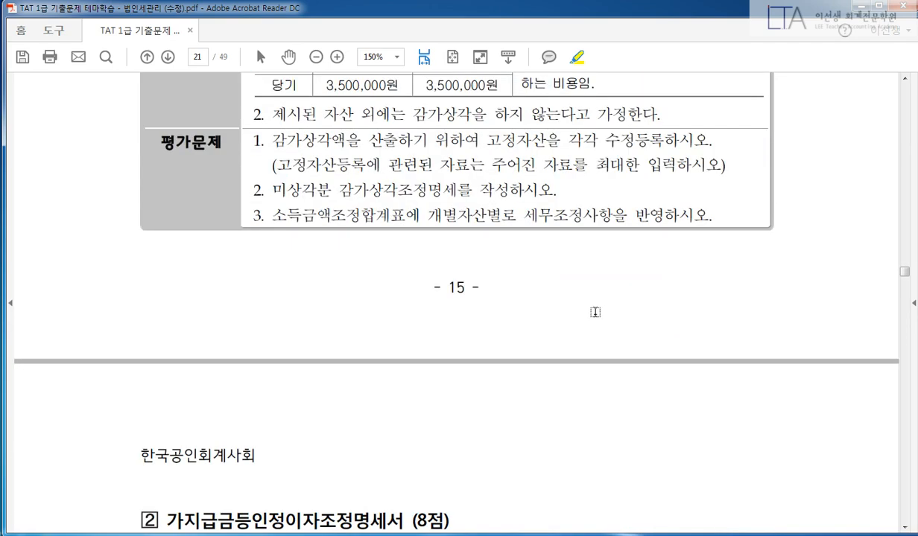
{"action": "scroll", "coordinate": [595, 312], "scroll_direction": "down", "scroll_amount": 5}
{"action": "left_click_drag", "start_coordinate": [435, 171], "coordinate": [146, 177]}
{"action": "scroll", "coordinate": [240, 190], "scroll_direction": "down", "scroll_amount": 3}
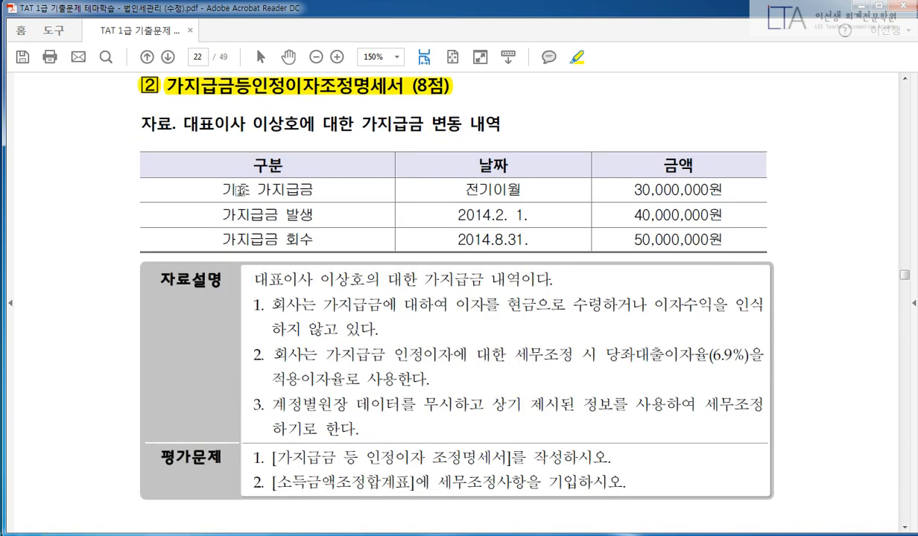
Highlight both 평가문제 tasks of problem 2, the 조정명세서 preparation and the 소득금액조정합계표 entry
{"action": "scroll", "coordinate": [240, 191], "scroll_direction": "down", "scroll_amount": 2}
{"action": "left_click_drag", "start_coordinate": [266, 395], "coordinate": [566, 395]}
{"action": "left_click_drag", "start_coordinate": [265, 420], "coordinate": [639, 424]}
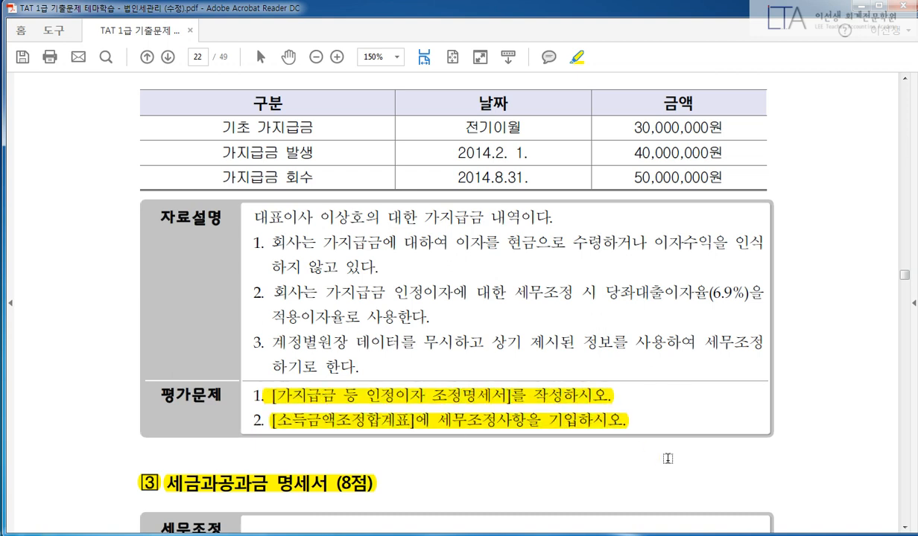
Highlight the introductory sentence of 자료설명 and the 자료 title above the 가지급금 변동 내역 table
{"action": "scroll", "coordinate": [615, 403], "scroll_direction": "up", "scroll_amount": 2}
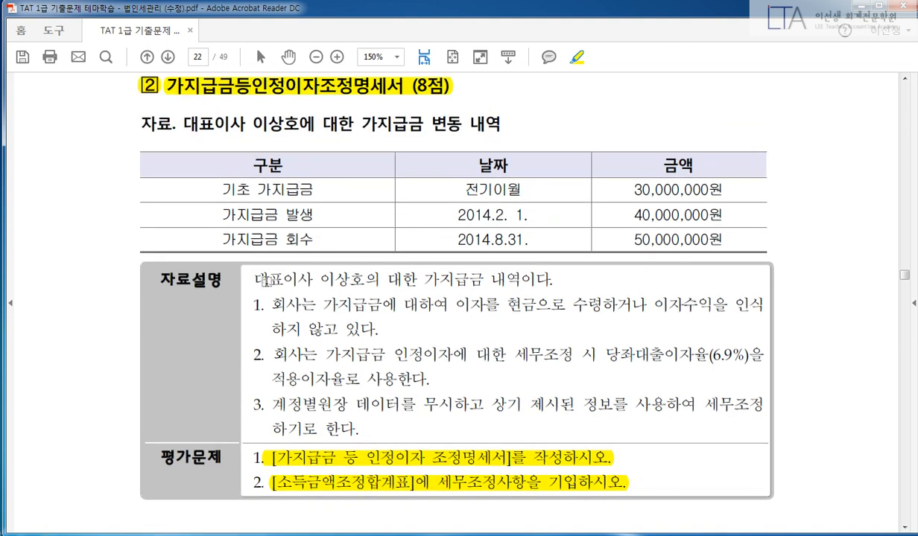
{"action": "left_click_drag", "start_coordinate": [258, 279], "coordinate": [555, 281]}
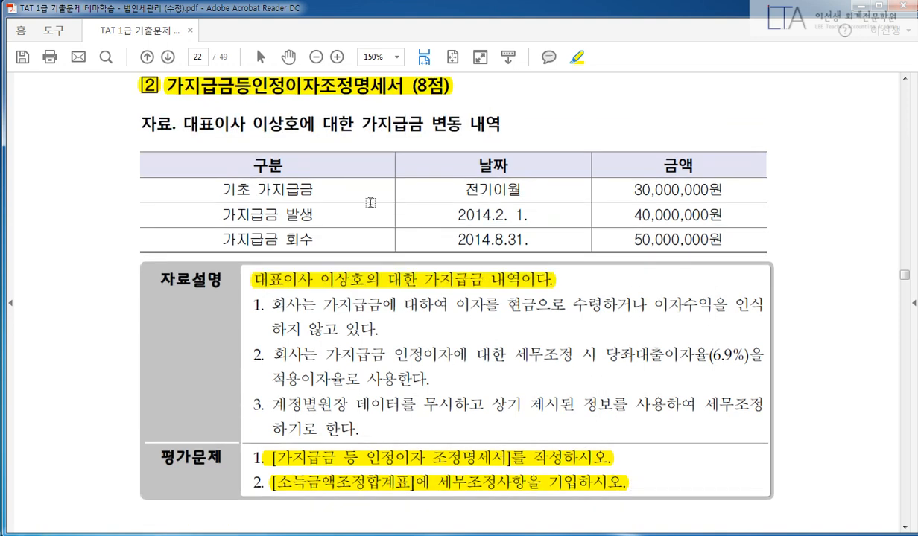
{"action": "left_click_drag", "start_coordinate": [142, 122], "coordinate": [502, 122]}
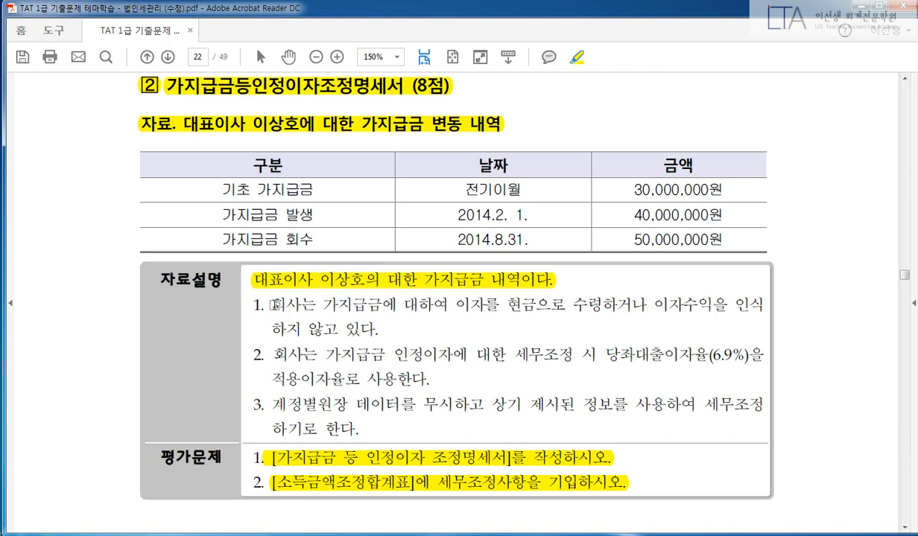
Highlight 자료설명 note 1, the 당좌대출이자율(6.9%) in note 2, and all of note 3
{"action": "left_click_drag", "start_coordinate": [264, 298], "coordinate": [717, 289]}
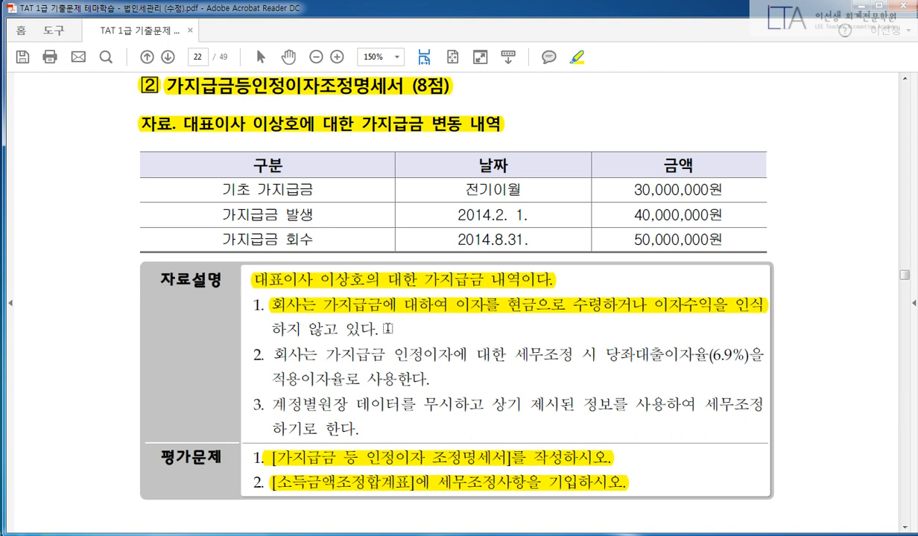
{"action": "left_click_drag", "start_coordinate": [378, 326], "coordinate": [270, 330]}
{"action": "scroll", "coordinate": [270, 331], "scroll_direction": "down", "scroll_amount": 1}
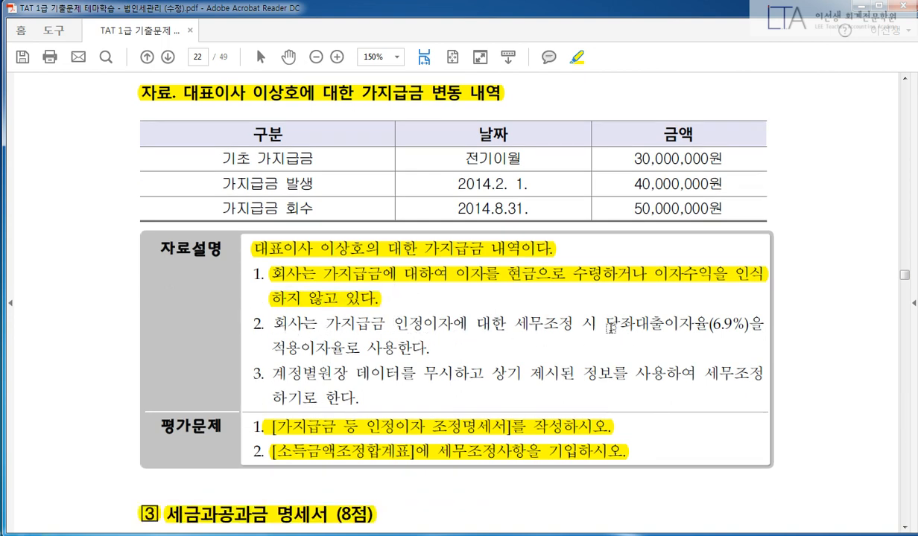
{"action": "left_click_drag", "start_coordinate": [604, 324], "coordinate": [717, 306]}
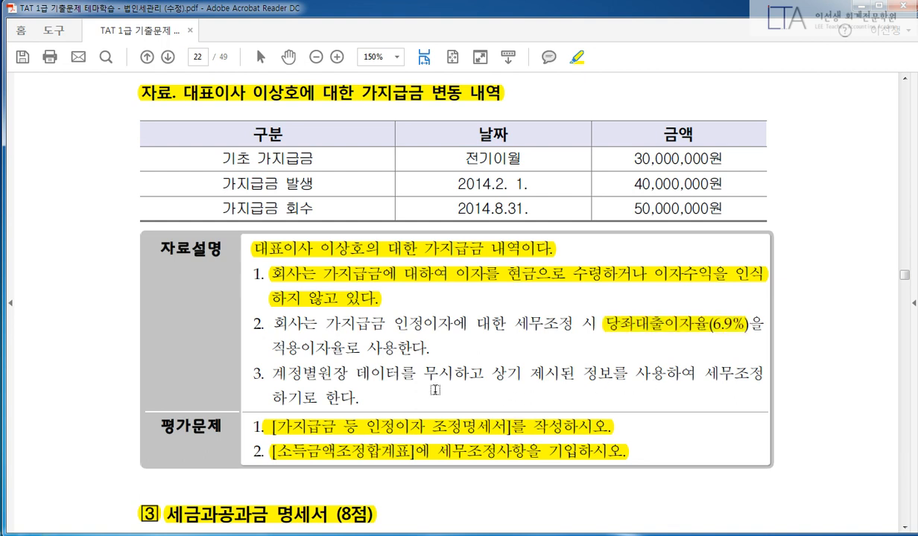
{"action": "left_click_drag", "start_coordinate": [270, 373], "coordinate": [680, 363]}
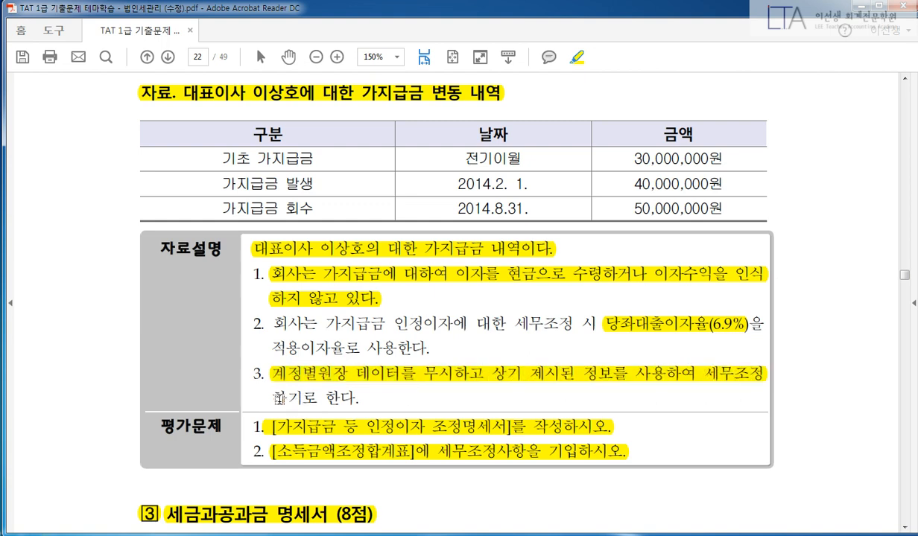
{"action": "left_click_drag", "start_coordinate": [269, 384], "coordinate": [376, 399]}
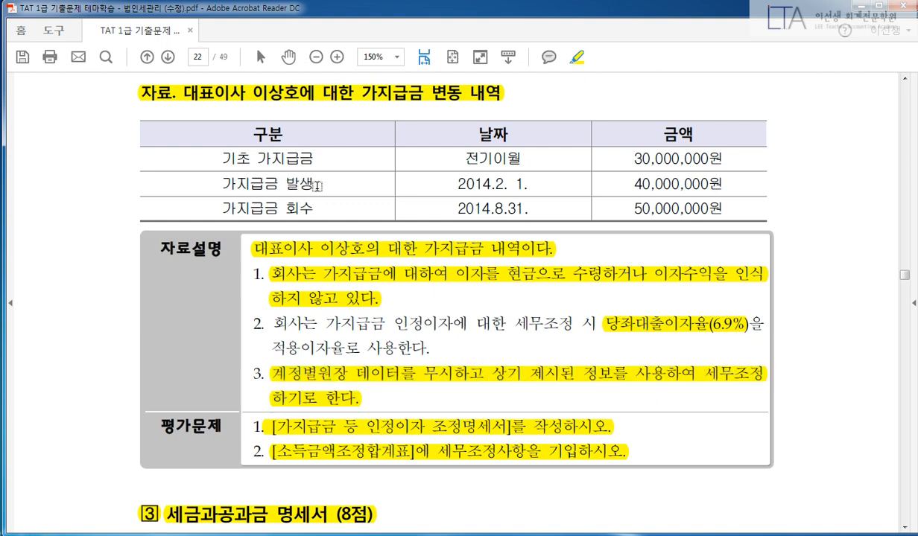
Check the procedure list on the blackboard, and open the 가지급금등의인정이자조정(갑,을) form in the tax program
{"action": "scroll", "coordinate": [401, 237], "scroll_direction": "up", "scroll_amount": 1}
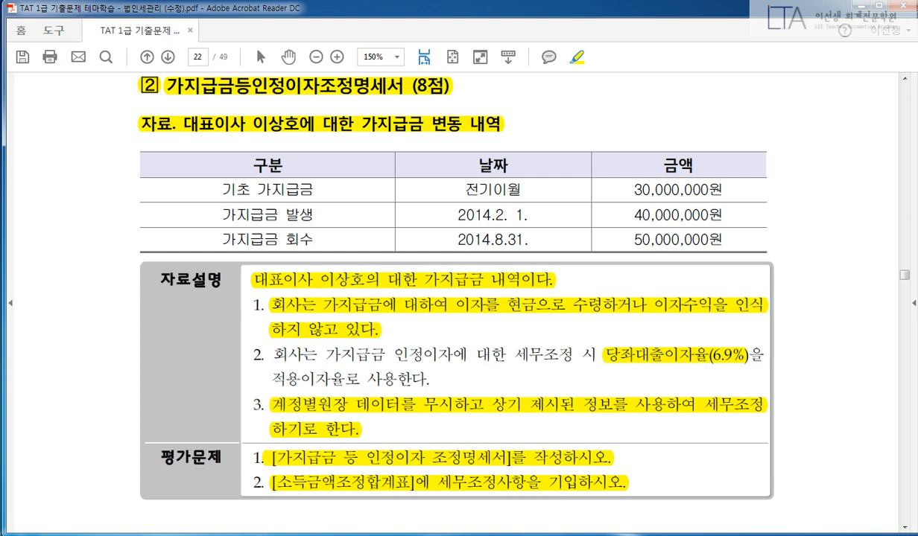
{"action": "left_click", "coordinate": [406, 534]}
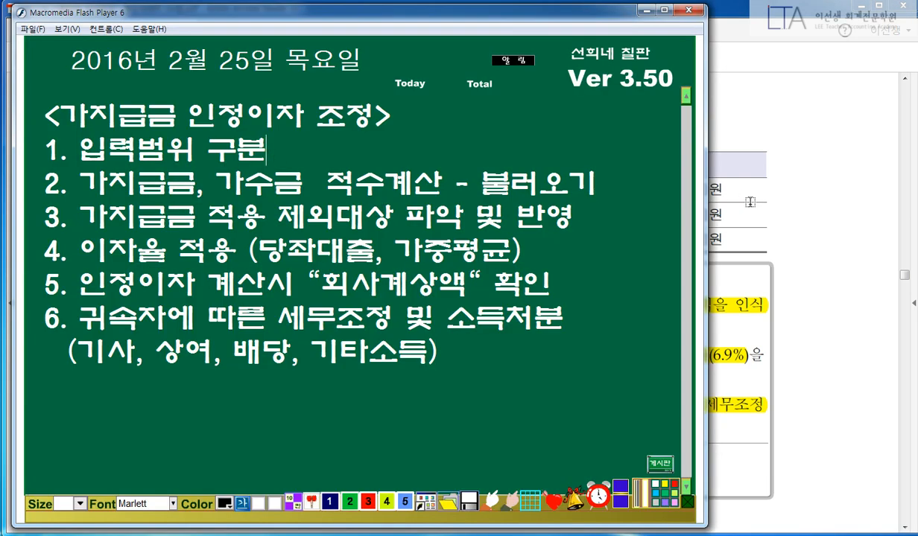
{"action": "left_click", "coordinate": [722, 198]}
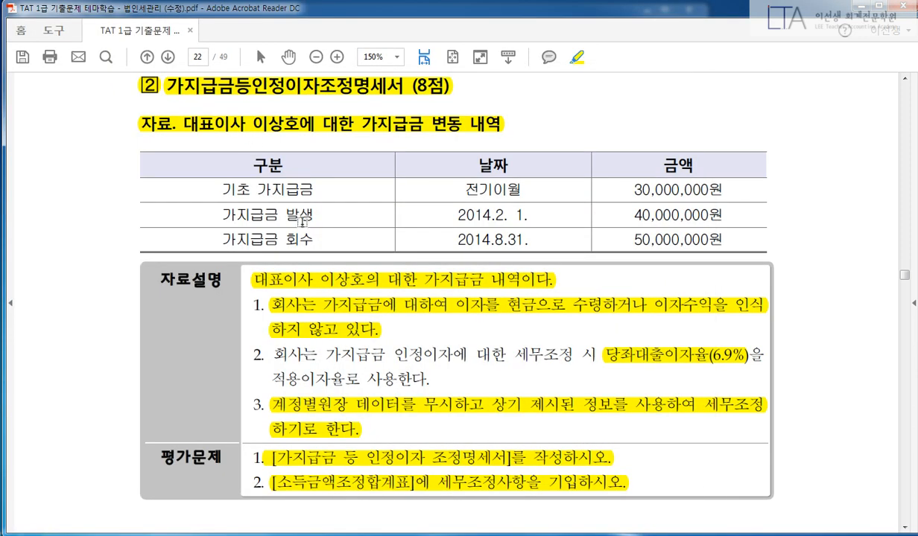
{"action": "left_click", "coordinate": [339, 534]}
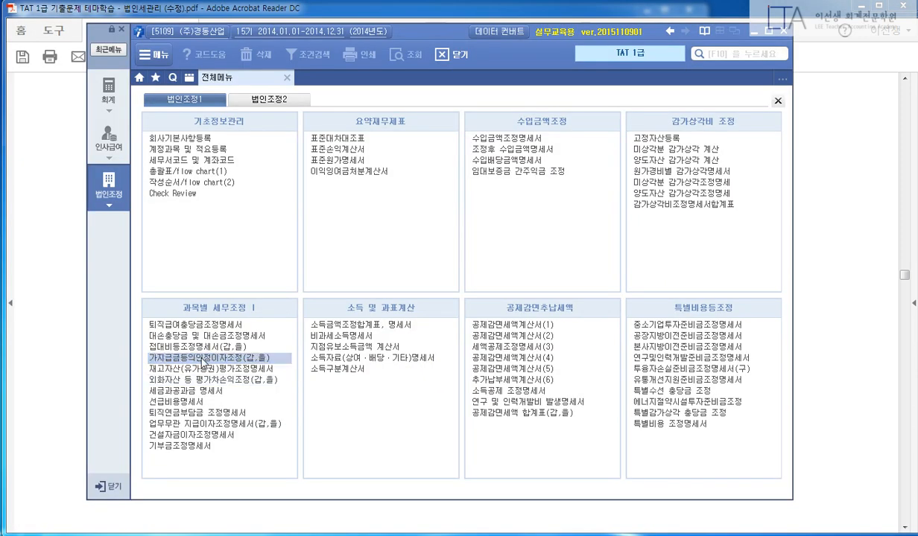
{"action": "left_click", "coordinate": [202, 359]}
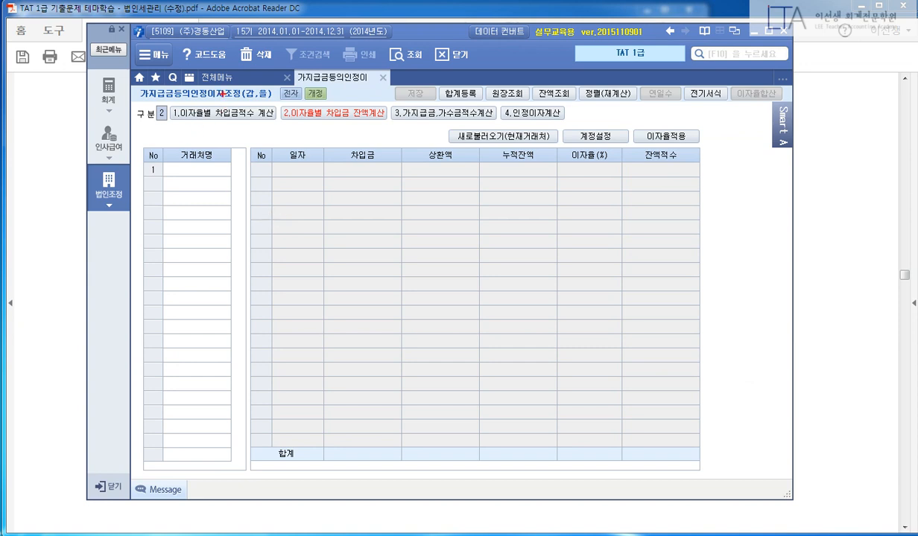
Cross out form sections 1 and 2 in red and draw a red box around sections 3 and 4
{"action": "mouse_move", "coordinate": [221, 91]}
{"action": "left_mouse_down"}
{"action": "mouse_move", "coordinate": [195, 123]}
{"action": "mouse_move", "coordinate": [240, 138]}
{"action": "left_mouse_up"}
{"action": "left_click_drag", "start_coordinate": [275, 95], "coordinate": [376, 133]}
{"action": "key", "text": "ctrl+z"}
{"action": "left_click_drag", "start_coordinate": [362, 91], "coordinate": [321, 131]}
{"action": "left_click_drag", "start_coordinate": [302, 97], "coordinate": [374, 145]}
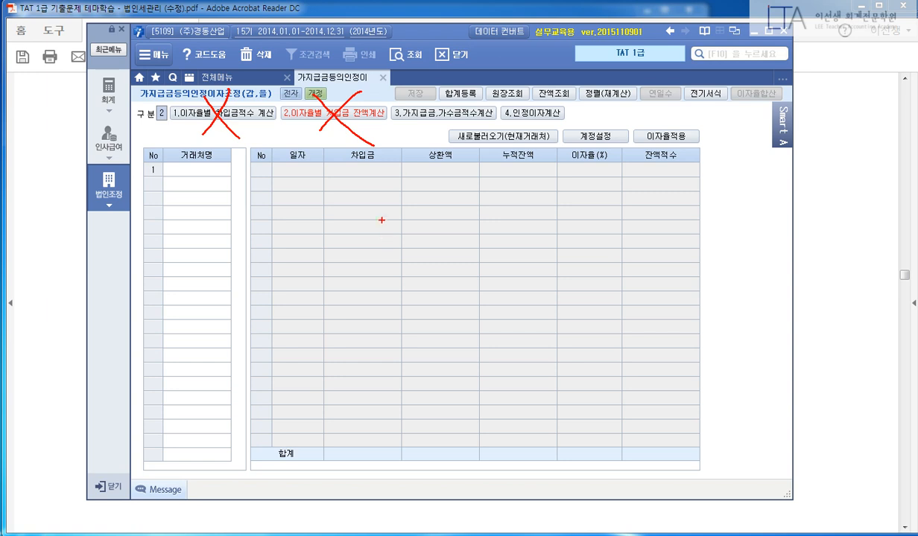
{"action": "left_click_drag", "start_coordinate": [395, 96], "coordinate": [571, 130]}
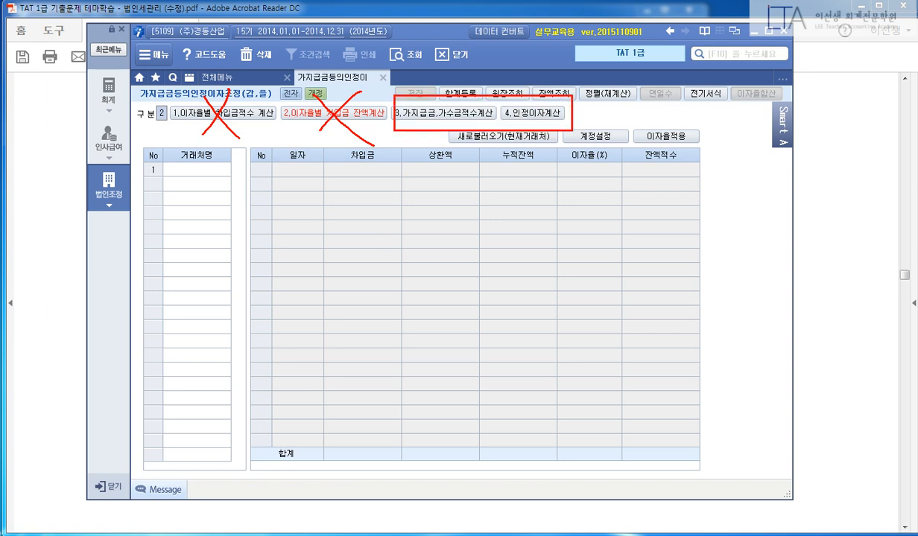
Open 3.가지급금,가수금적수계산 and enter 대표이사 as the position and the representative's name in row 1 of 가지급금(전체)
{"action": "left_click", "coordinate": [444, 113]}
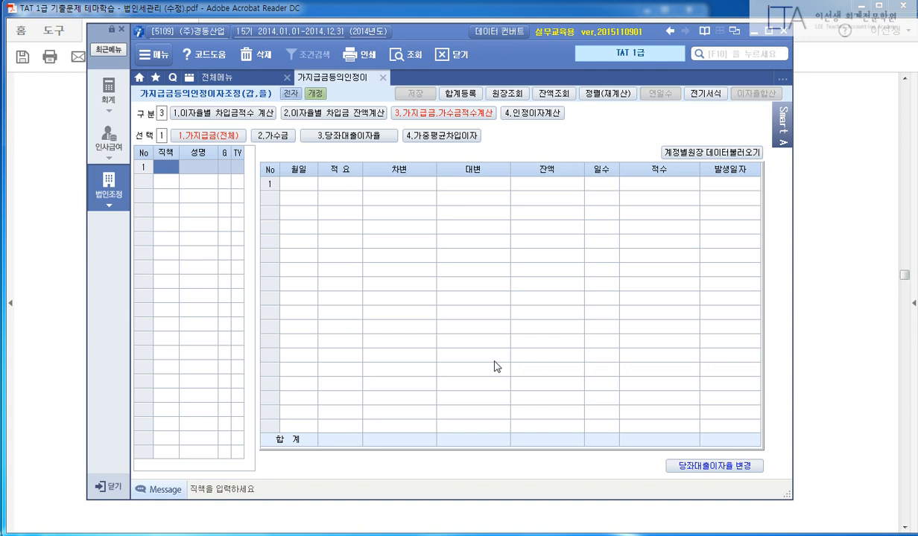
{"action": "type", "text": "대표이사"}
{"action": "key", "text": "Return"}
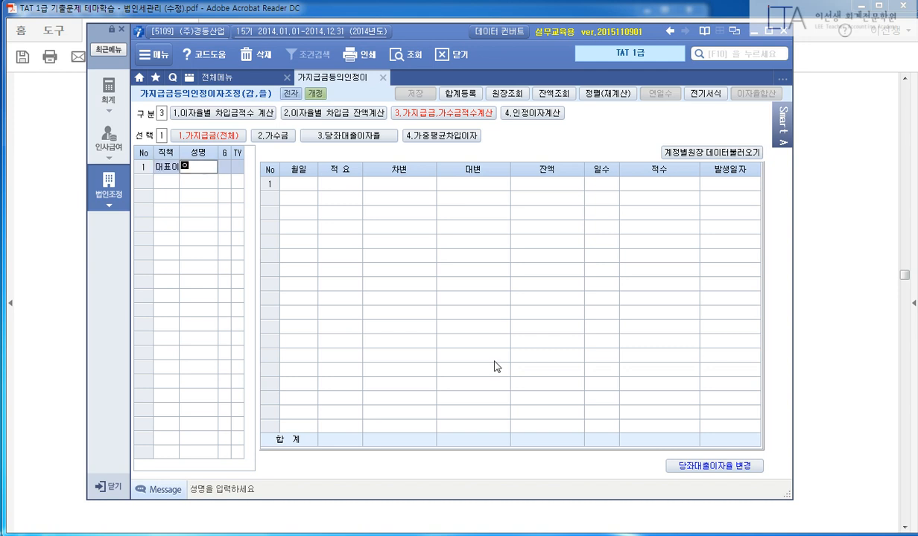
{"action": "type", "text": "이상호"}
{"action": "key", "text": "Return"}
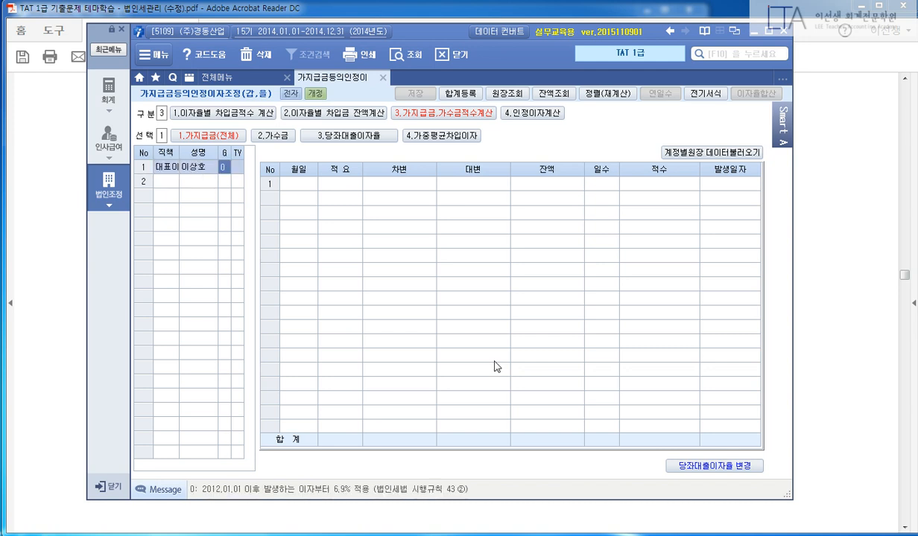
Load the account-ledger data into 가지급금(전체) for the representative, consolidated by date, and delete the loaded rows
{"action": "left_click", "coordinate": [738, 153]}
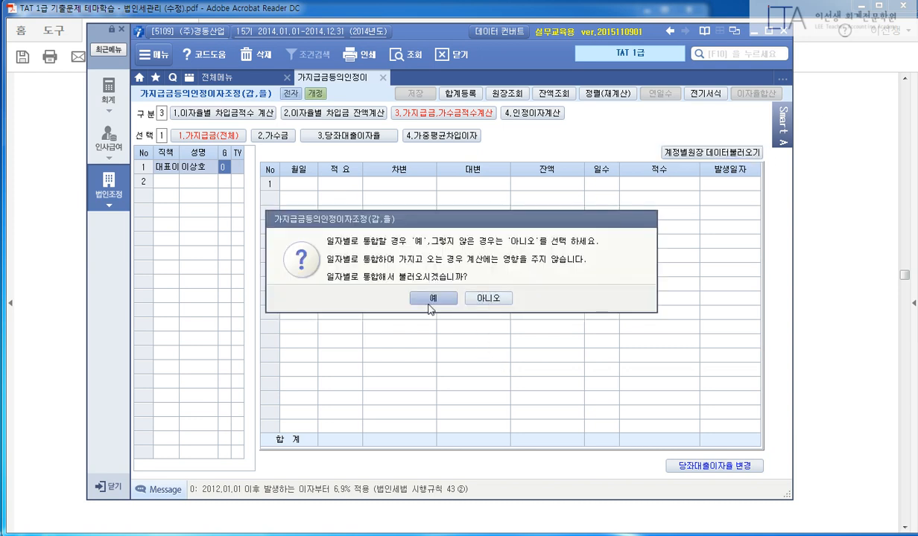
{"action": "left_click", "coordinate": [417, 298]}
{"action": "left_click", "coordinate": [454, 307]}
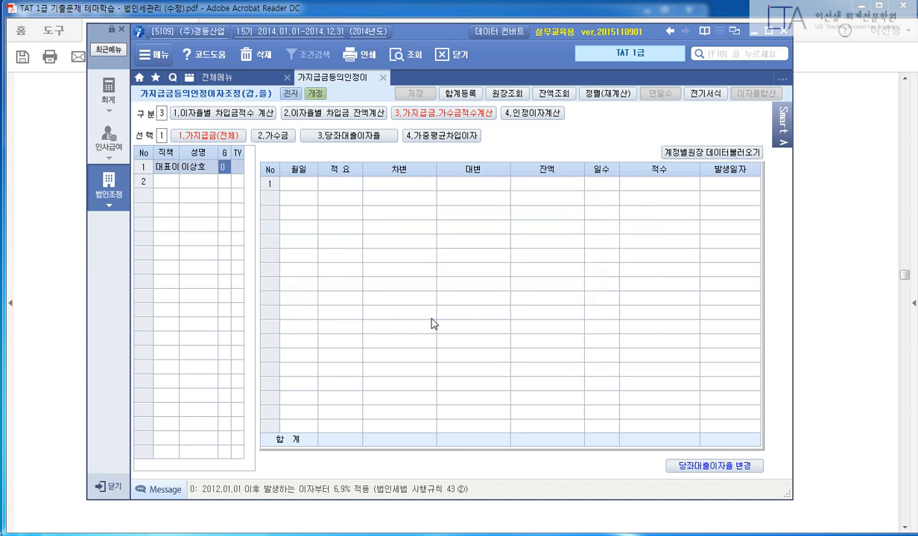
{"action": "left_click", "coordinate": [203, 167]}
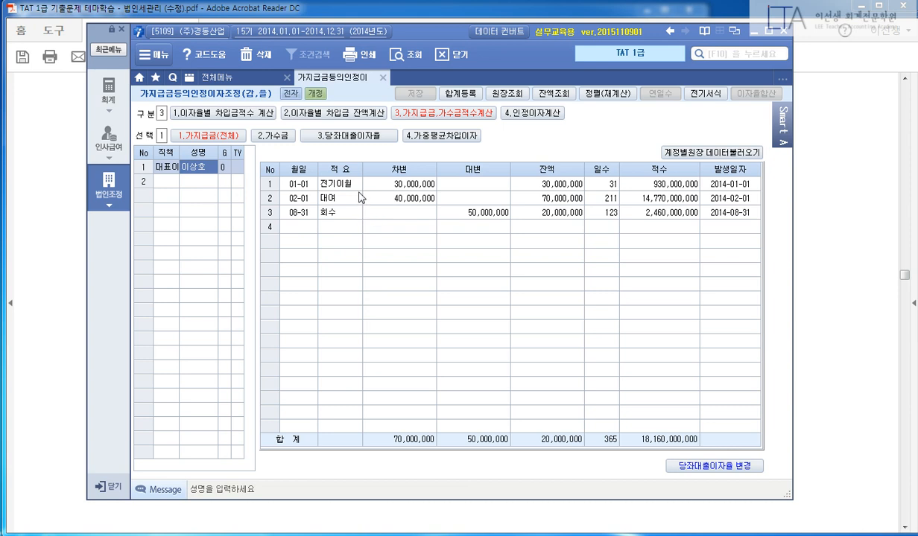
{"action": "left_click", "coordinate": [345, 195]}
{"action": "left_click", "coordinate": [418, 184]}
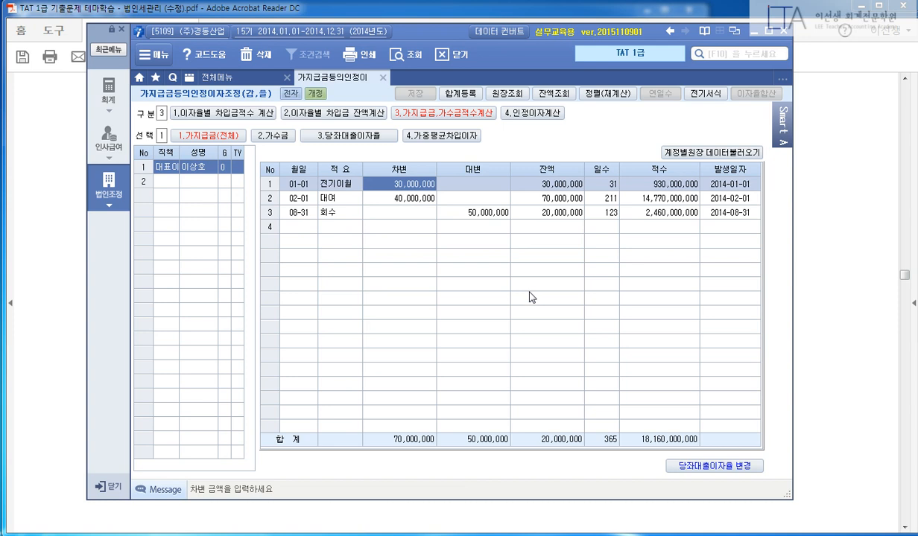
{"action": "key", "text": "F5"}
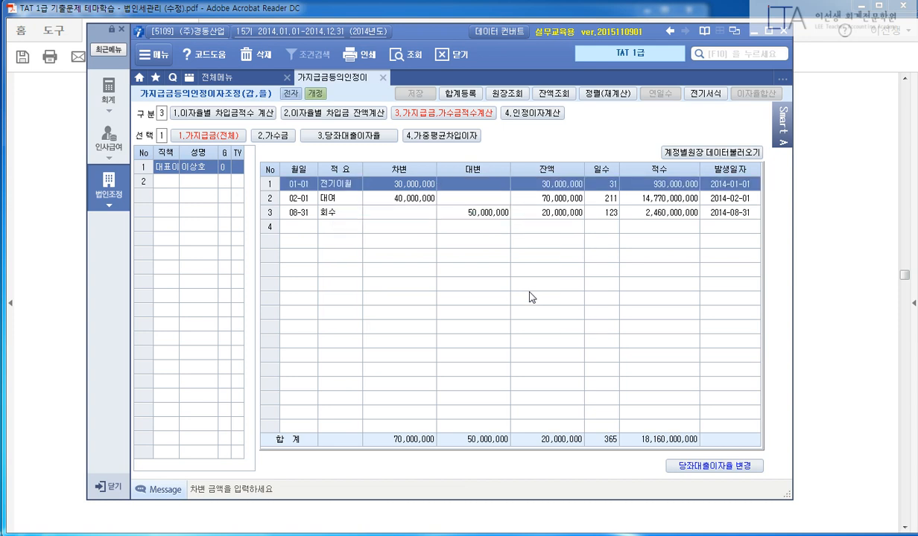
{"action": "key", "text": "Return"}
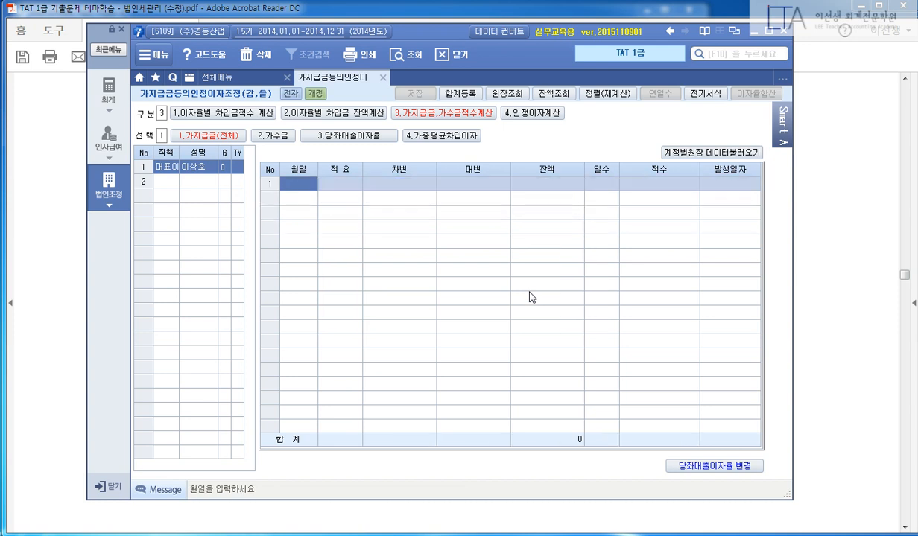
Switch to the exam PDF, box the 가지급금 변동 내역 table and 자료설명 note 3 in red, and return to the tax program
{"action": "left_click", "coordinate": [795, 286]}
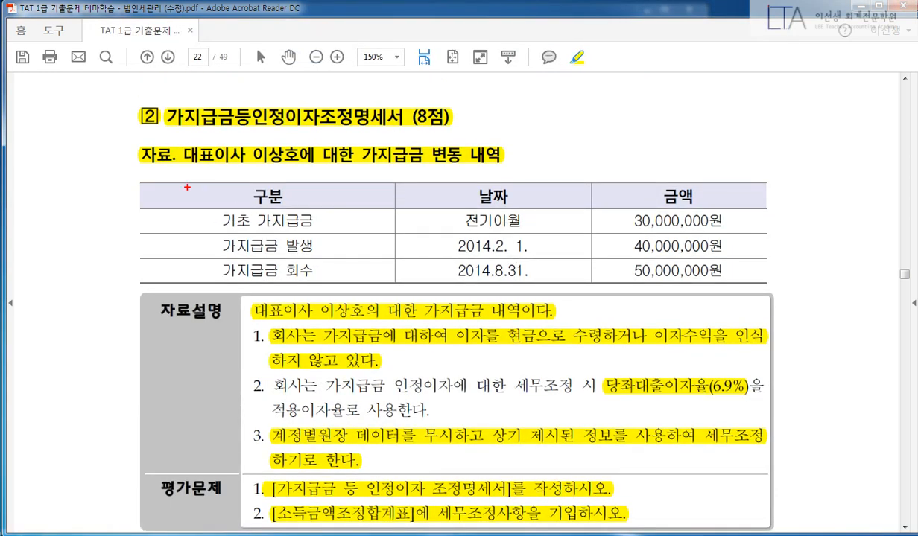
{"action": "left_click_drag", "start_coordinate": [193, 188], "coordinate": [754, 289]}
{"action": "left_click_drag", "start_coordinate": [236, 408], "coordinate": [754, 456]}
{"action": "key", "text": "Escape"}
{"action": "key", "text": "alt+Tab"}
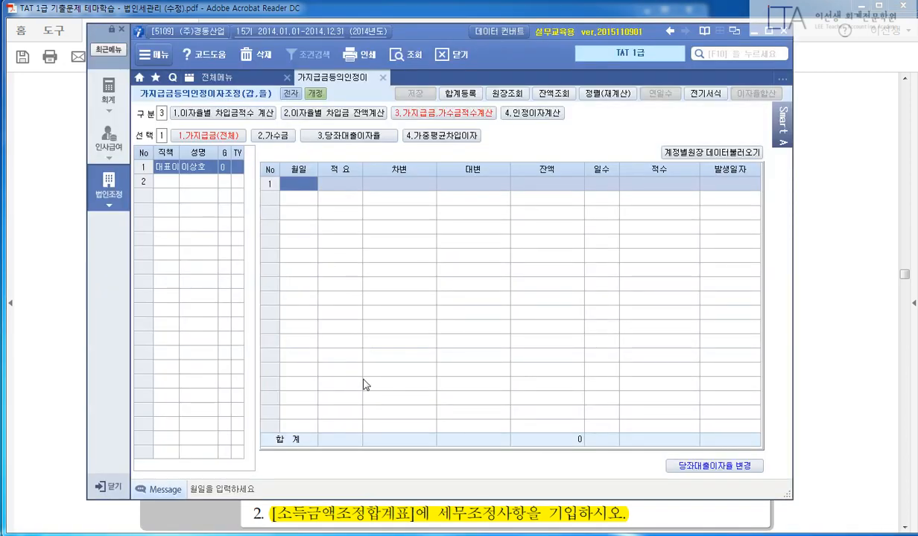
Enter row 1 of 가지급금(전체) dated 01-01 as 전기이월 with a 차변 amount of 30,000,000
{"action": "type", "text": "0101"}
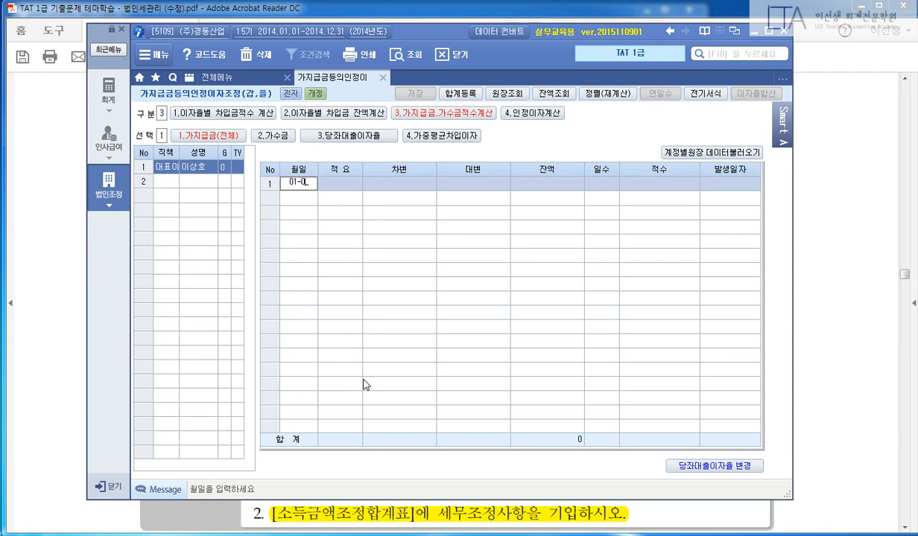
{"action": "key", "text": "Return"}
{"action": "key", "text": "Return"}
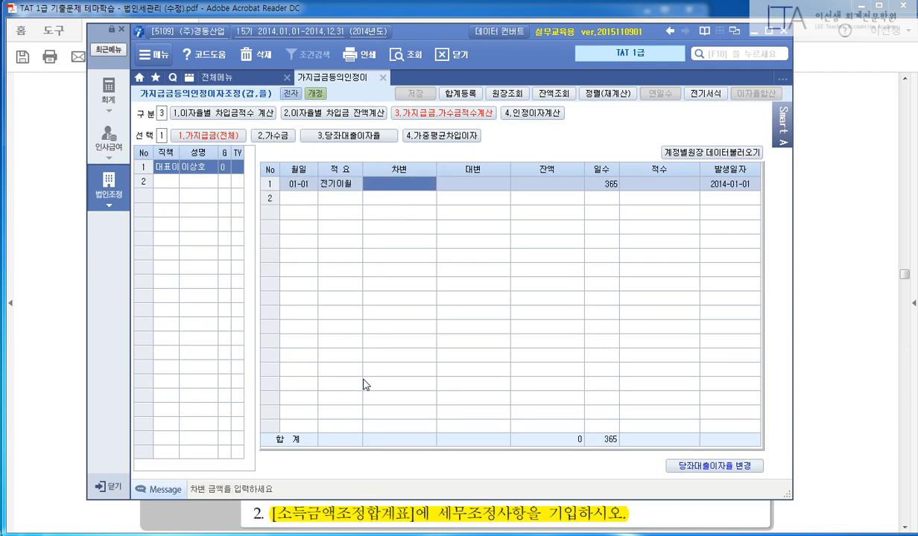
{"action": "type", "text": "30000000"}
{"action": "key", "text": "Return"}
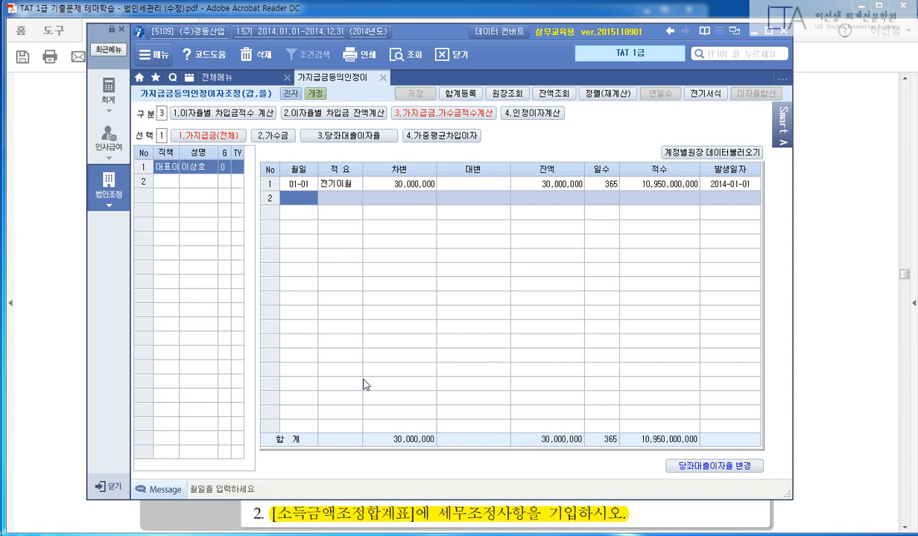
Enter row 2 of 가지급금(전체) dated 02-01 as 대여 with a 차변 amount of 40,000,000
{"action": "type", "text": "0201"}
{"action": "key", "text": "Return"}
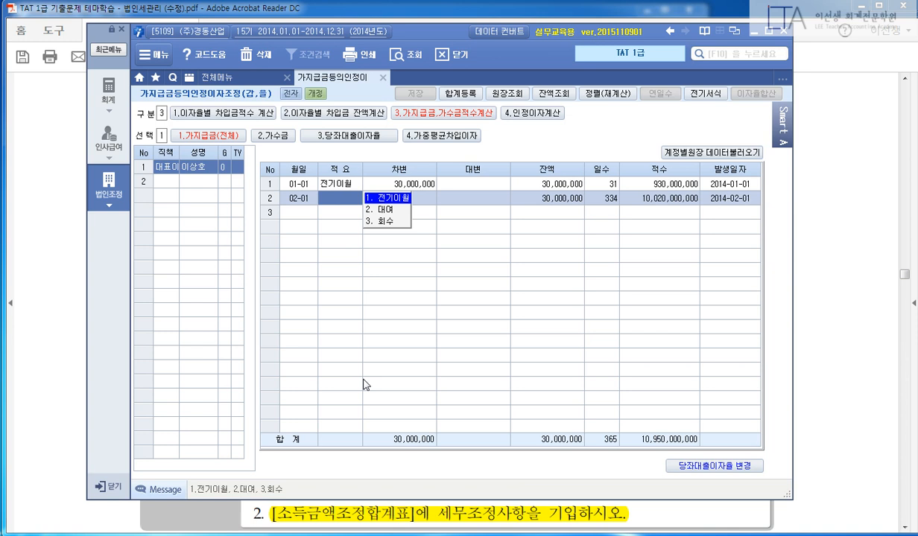
{"action": "type", "text": "2"}
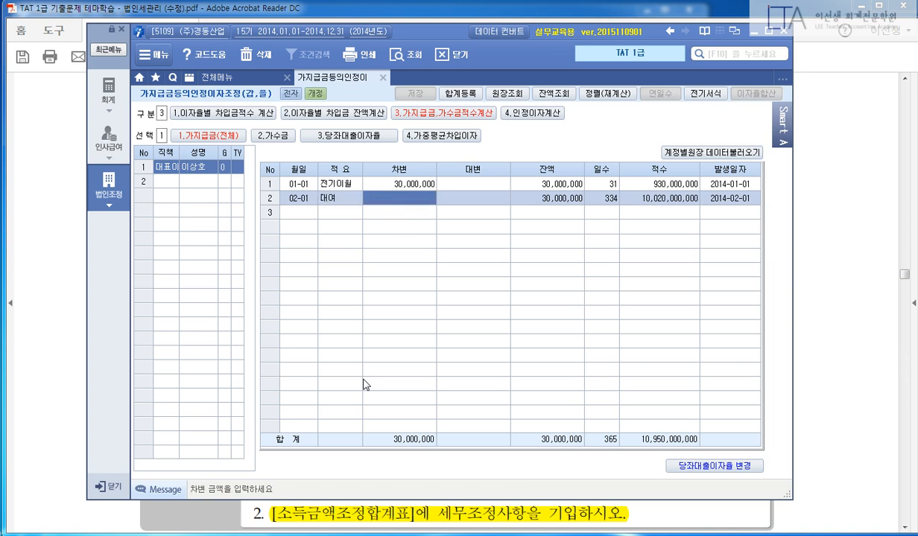
{"action": "type", "text": "40000000"}
{"action": "key", "text": "Return"}
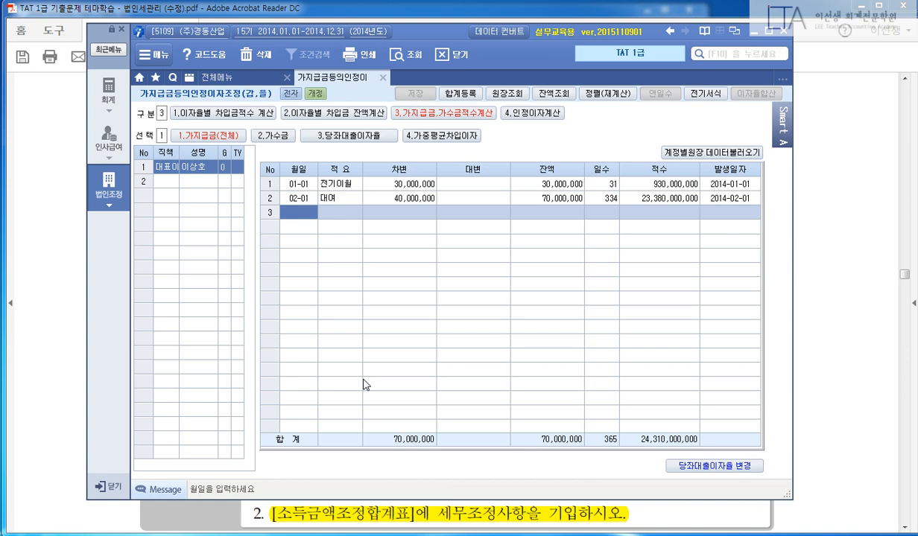
Enter row 3 of 가지급금(전체) dated 08-31 as 회수 with a 대변 amount of 50,000,000
{"action": "type", "text": "0831"}
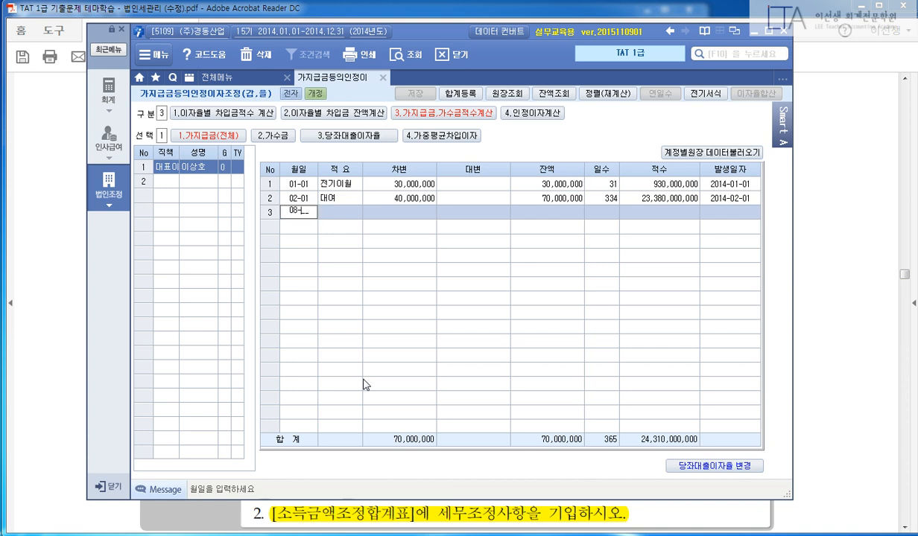
{"action": "key", "text": "Return"}
{"action": "type", "text": "31"}
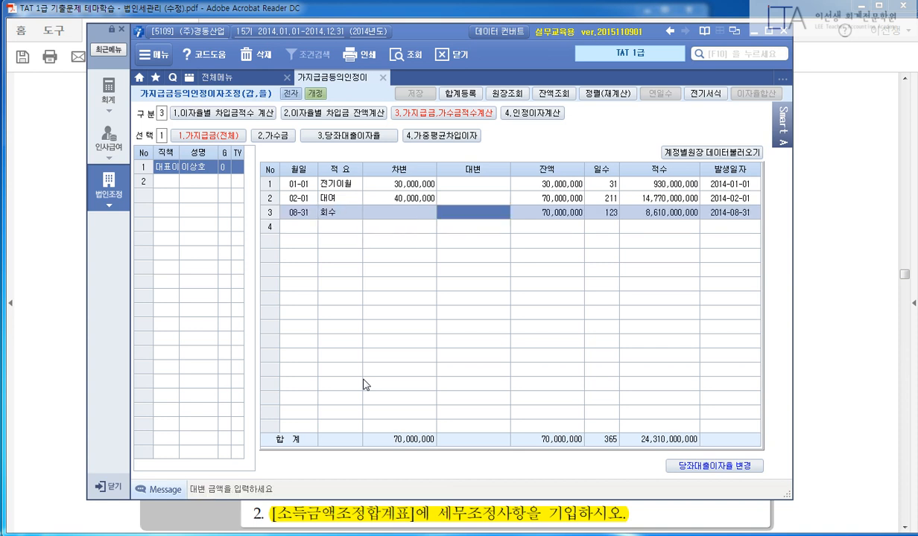
{"action": "type", "text": "50000000"}
{"action": "key", "text": "Return"}
{"action": "key", "text": "Return"}
{"action": "key", "text": "Up"}
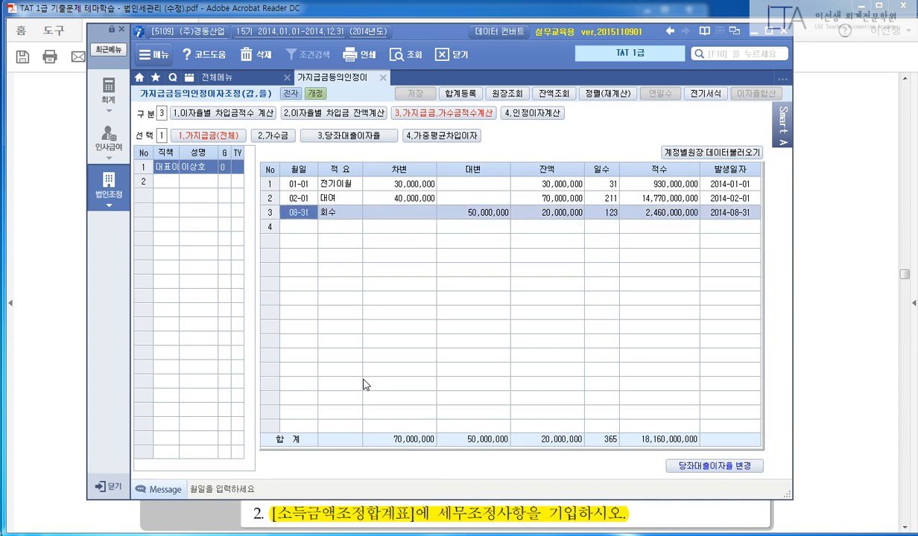
Switch to the blackboard and append ",입력" after 불러오기 in item 2 of the procedure list
{"action": "key", "text": "alt+Tab"}
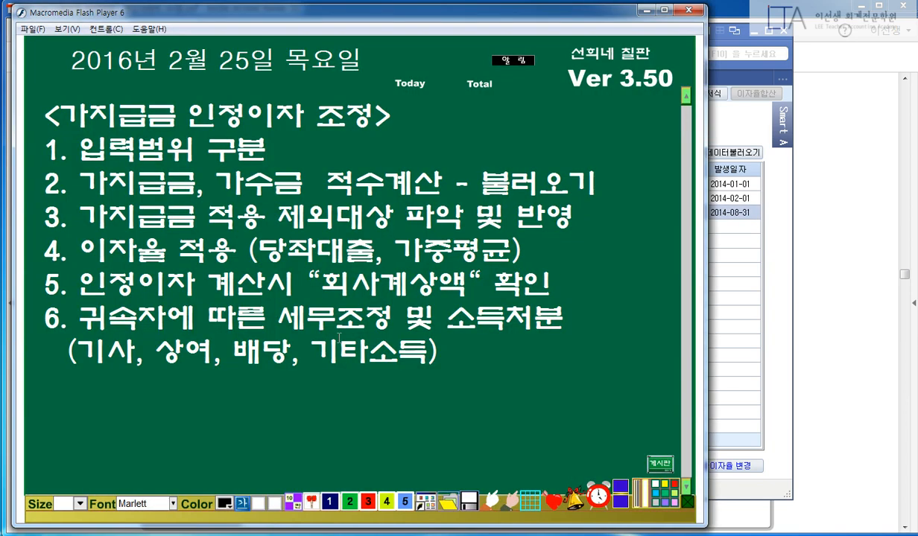
{"action": "left_click_drag", "start_coordinate": [486, 174], "coordinate": [602, 187]}
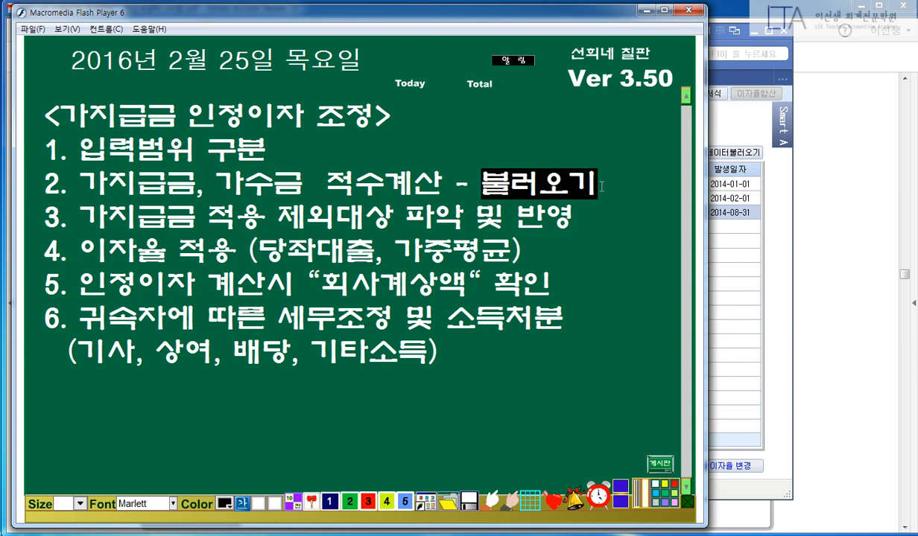
{"action": "left_click", "coordinate": [605, 186]}
{"action": "type", "text": ","}
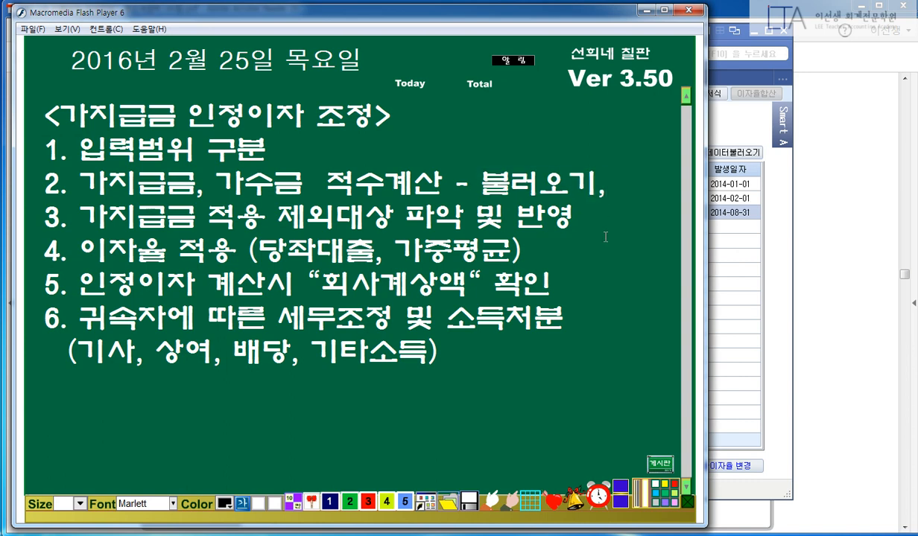
{"action": "type", "text": " 입력"}
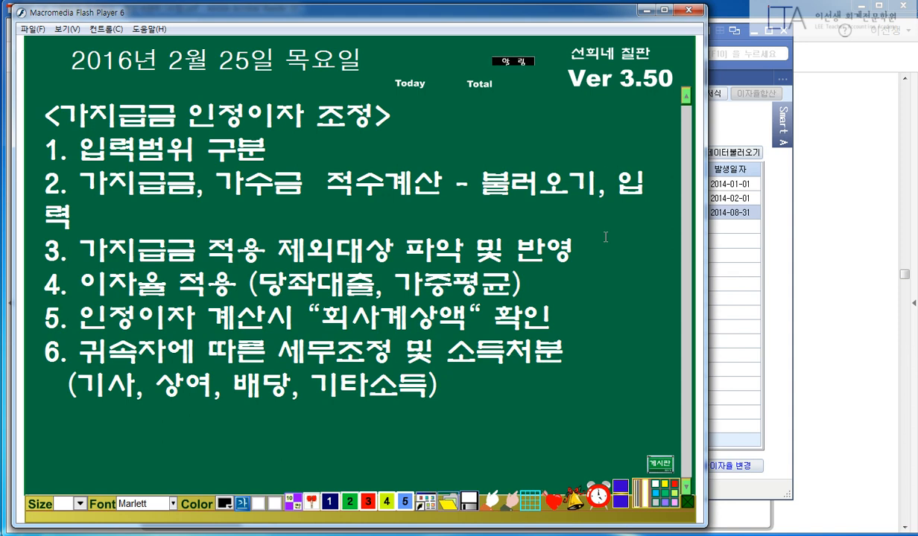
{"action": "key", "text": "BackSpace"}
{"action": "left_click", "coordinate": [579, 227]}
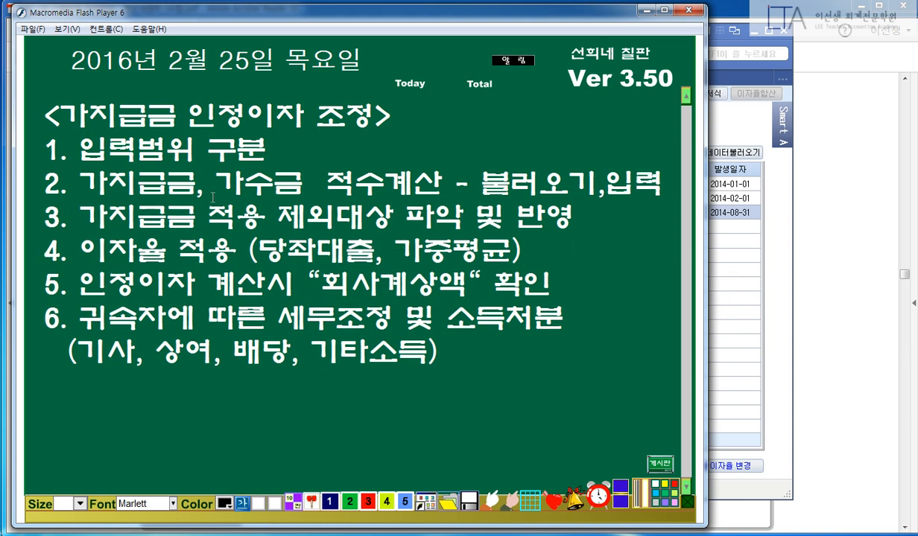
Review procedure items 3 to 6 on the blackboard, from the excluded 가지급금 to the 소득처분, and return to the tax program
{"action": "left_click", "coordinate": [195, 221]}
{"action": "left_click_drag", "start_coordinate": [365, 216], "coordinate": [394, 216]}
{"action": "left_click_drag", "start_coordinate": [467, 215], "coordinate": [558, 216]}
{"action": "left_click", "coordinate": [137, 250]}
{"action": "left_click_drag", "start_coordinate": [375, 250], "coordinate": [258, 250]}
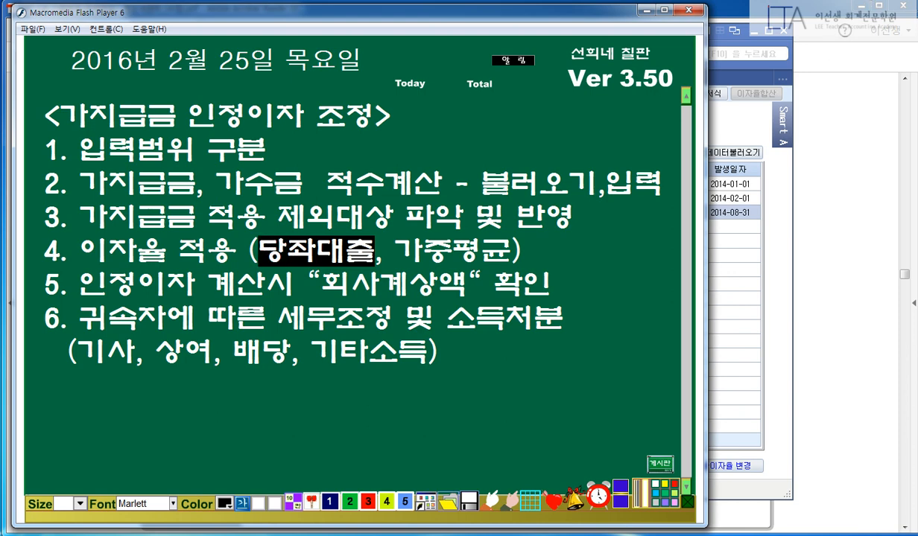
{"action": "left_click", "coordinate": [396, 247]}
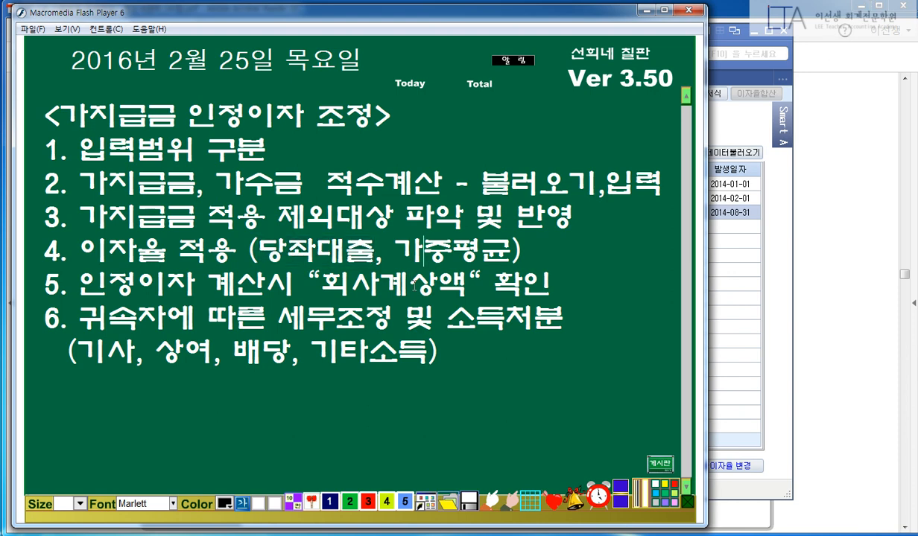
{"action": "left_click_drag", "start_coordinate": [296, 283], "coordinate": [505, 284]}
{"action": "left_click", "coordinate": [504, 284]}
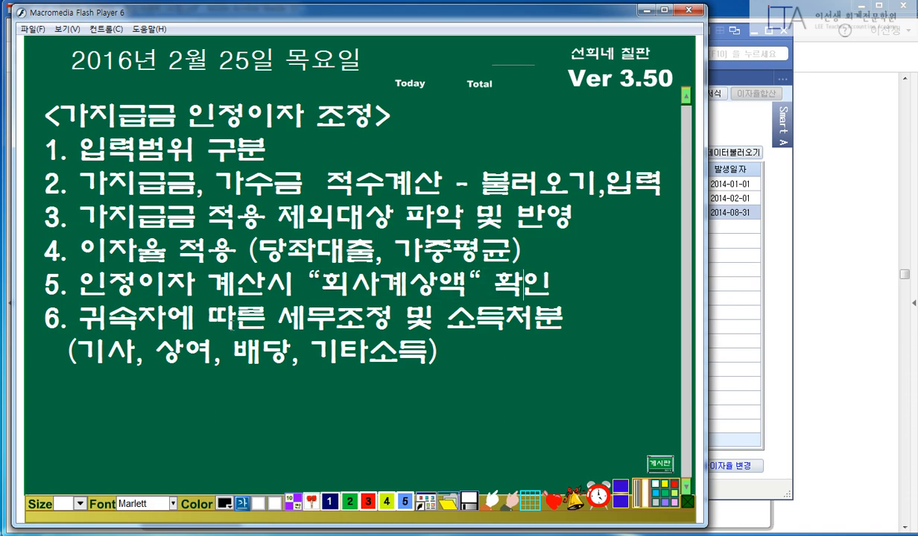
{"action": "double_click", "coordinate": [172, 351]}
{"action": "left_click", "coordinate": [230, 306]}
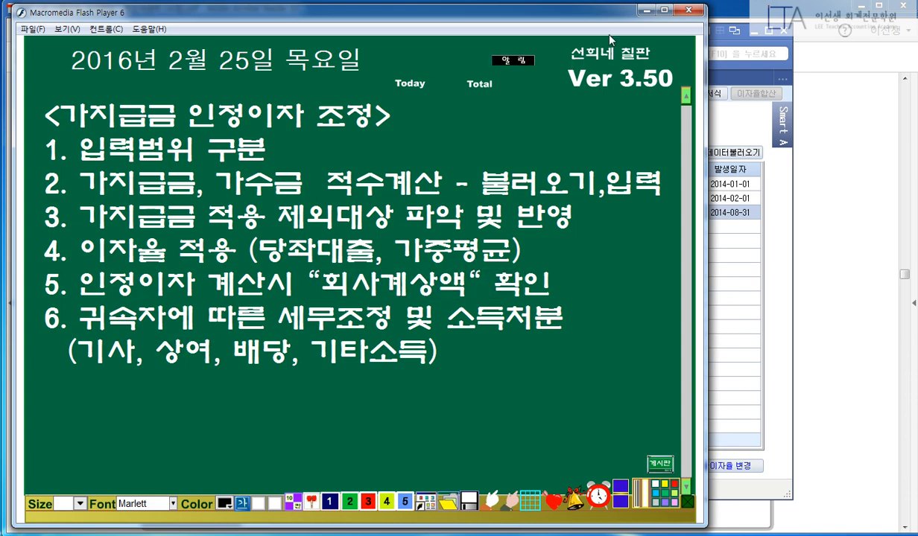
{"action": "left_click", "coordinate": [644, 11]}
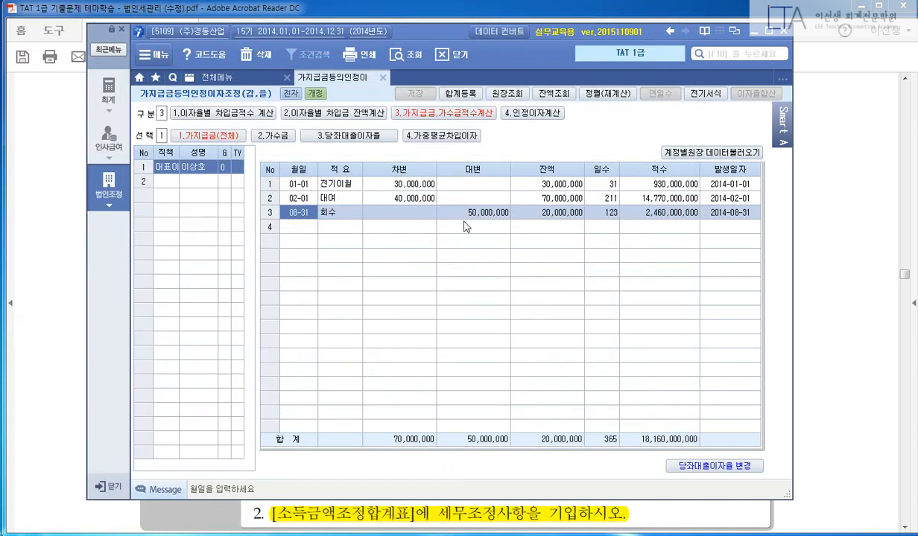
Check the 가수금 section, and load the data for all persons into the 3.당좌대출이자율 section
{"action": "left_click", "coordinate": [267, 135]}
{"action": "left_click", "coordinate": [334, 135]}
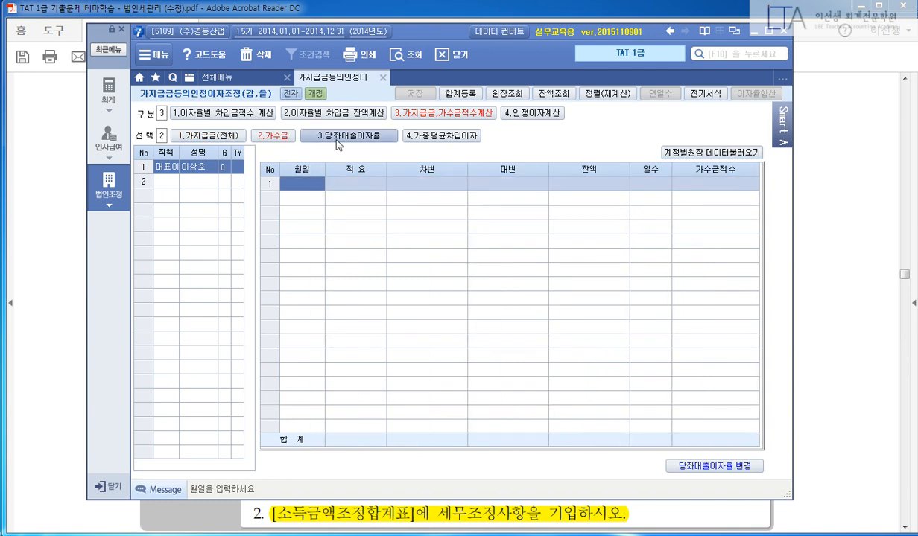
{"action": "left_click", "coordinate": [457, 298]}
{"action": "left_click", "coordinate": [704, 152]}
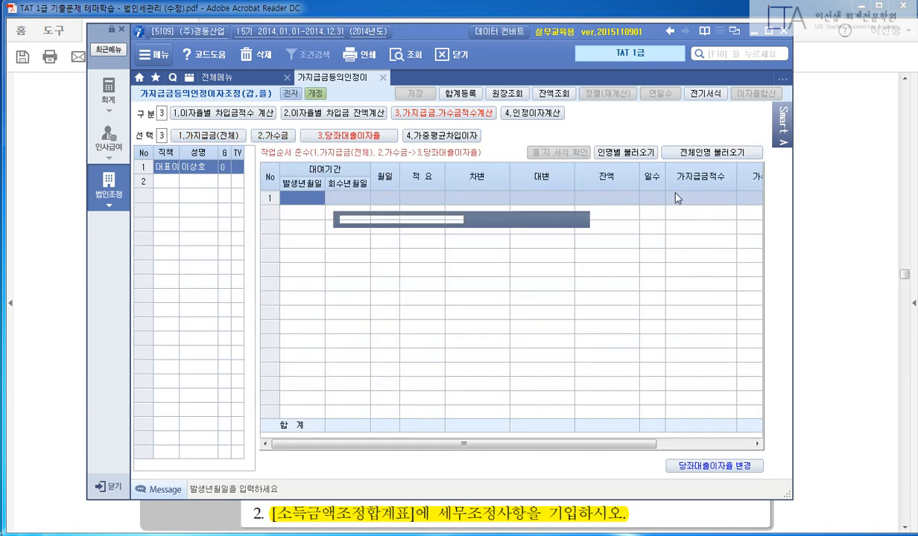
{"action": "left_click", "coordinate": [436, 299]}
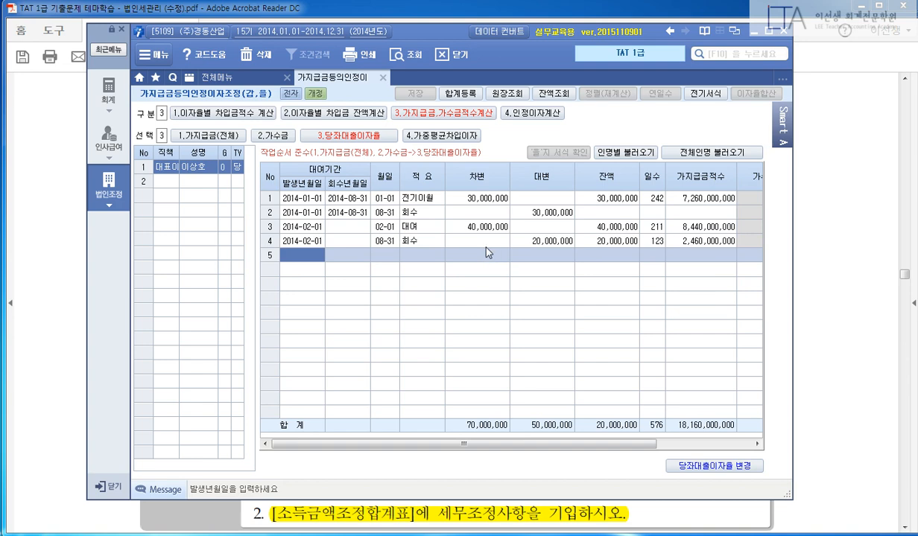
Open 4.인정이자계산 and mark the 16.회사계상액 and 19.조정액 columns in red
{"action": "left_click", "coordinate": [504, 118]}
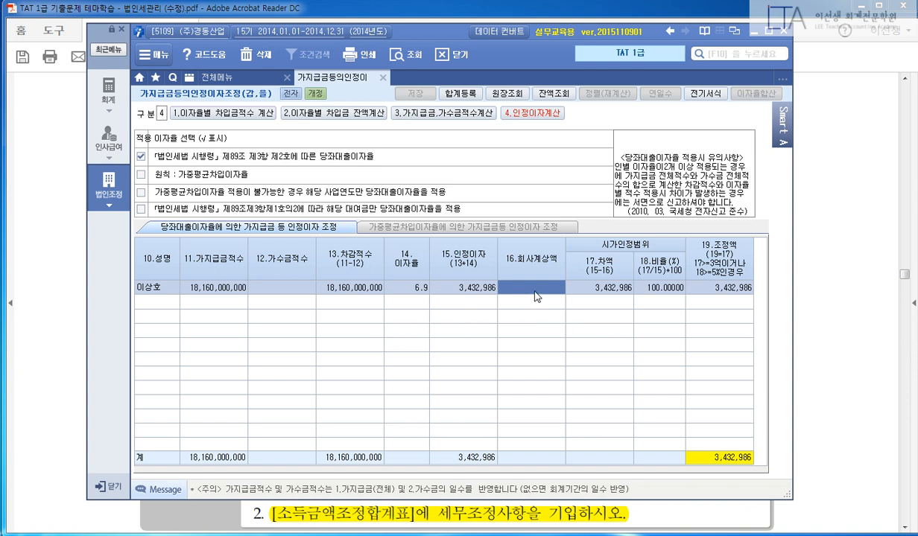
{"action": "mouse_move", "coordinate": [543, 267]}
{"action": "left_mouse_down"}
{"action": "mouse_move", "coordinate": [516, 300]}
{"action": "mouse_move", "coordinate": [545, 300]}
{"action": "left_mouse_up"}
{"action": "left_click_drag", "start_coordinate": [686, 230], "coordinate": [763, 306]}
{"action": "key", "text": "Escape"}
Register 가지급금인정이자 of 3,432,986 with 상여 as its disposition under 익금산입 및 손금불산입 in 합계등록
{"action": "key", "text": "F3"}
{"action": "type", "text": "가지"}
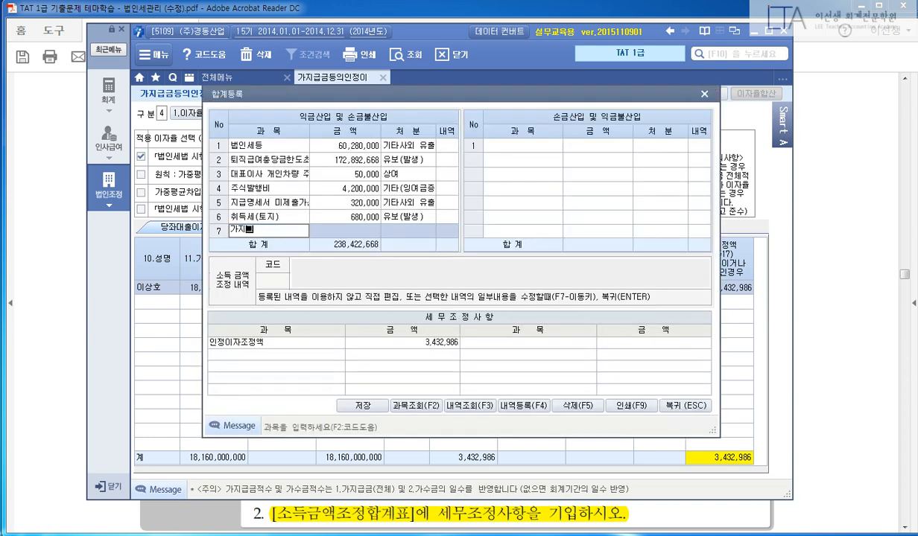
{"action": "type", "text": "급금이인정이자"}
{"action": "key", "text": "Return"}
{"action": "type", "text": "3,432"}
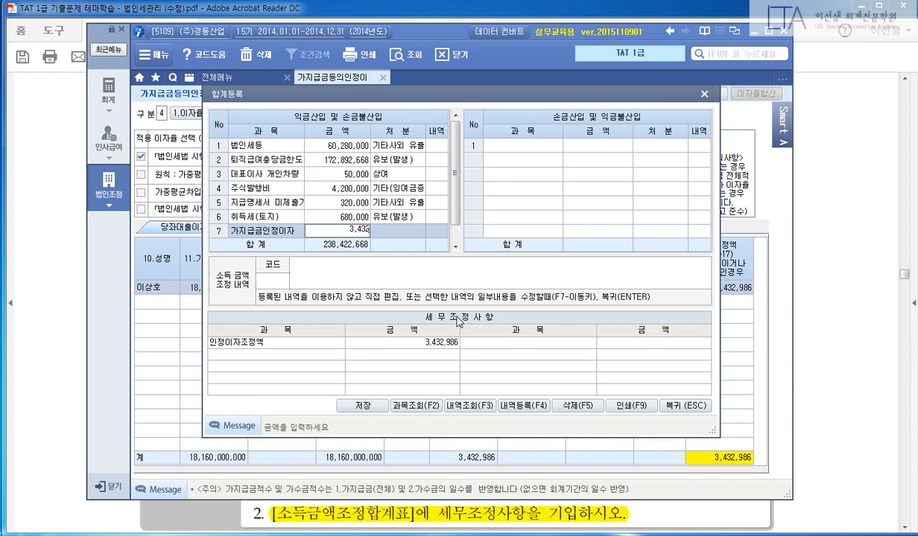
{"action": "type", "text": ",986"}
{"action": "key", "text": "Return"}
{"action": "key", "text": "4"}
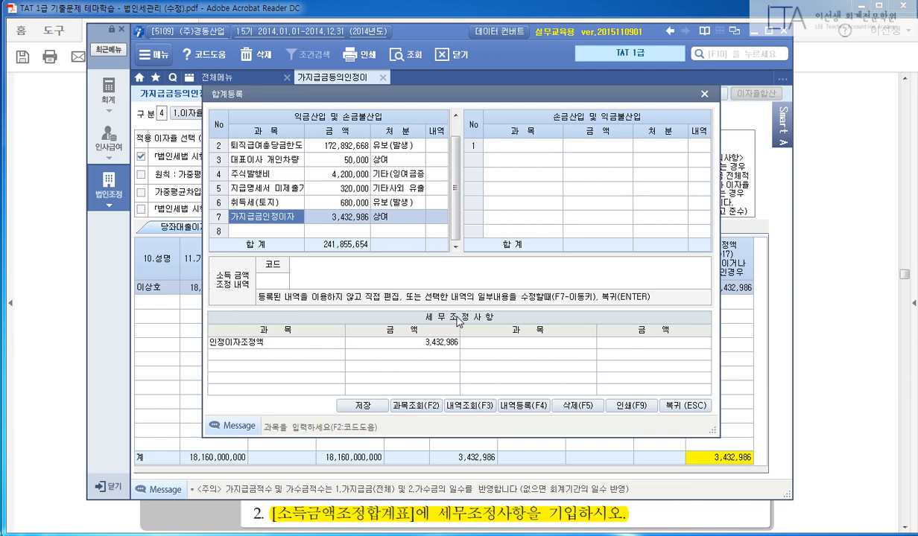
Review the procedure on the blackboard, and close 합계등록 and the 가지급금등의인정이자조정 form to return to the exam PDF
{"action": "left_click", "coordinate": [405, 535]}
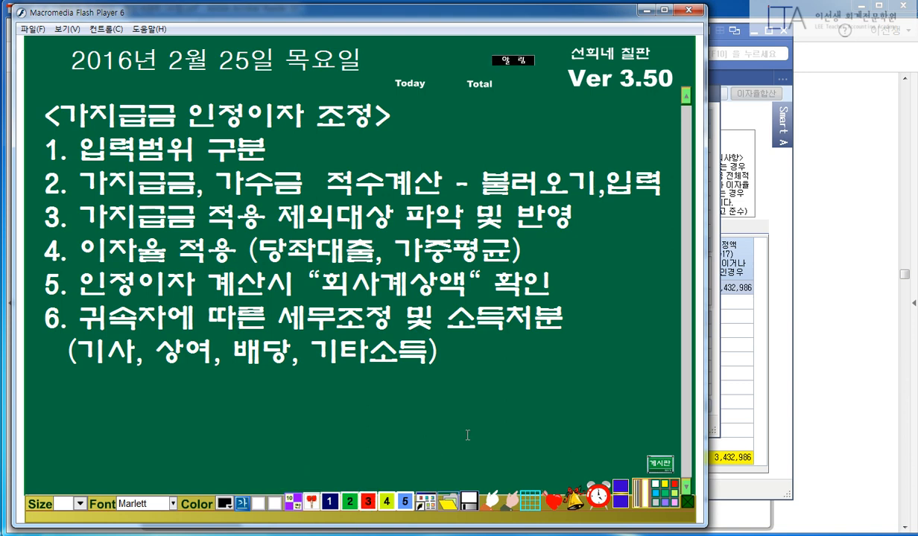
{"action": "left_click", "coordinate": [647, 11]}
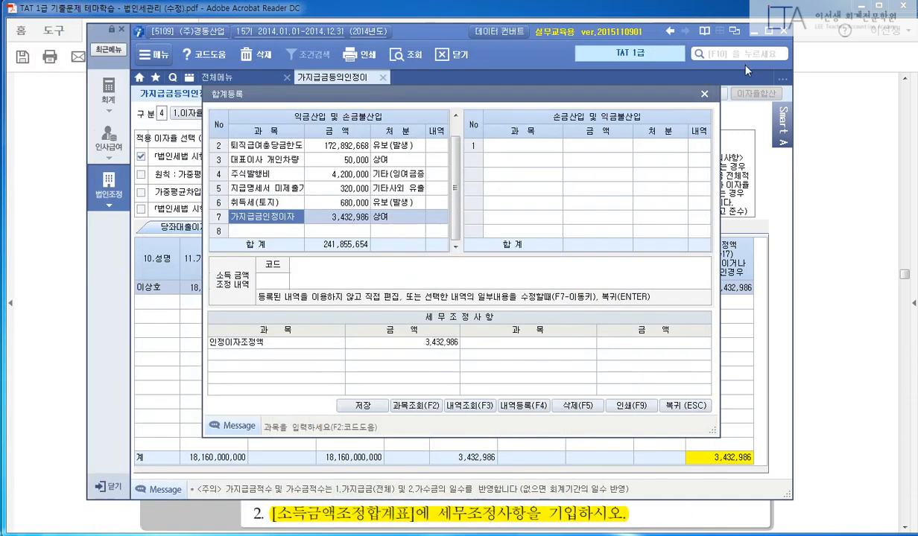
{"action": "left_click", "coordinate": [707, 93]}
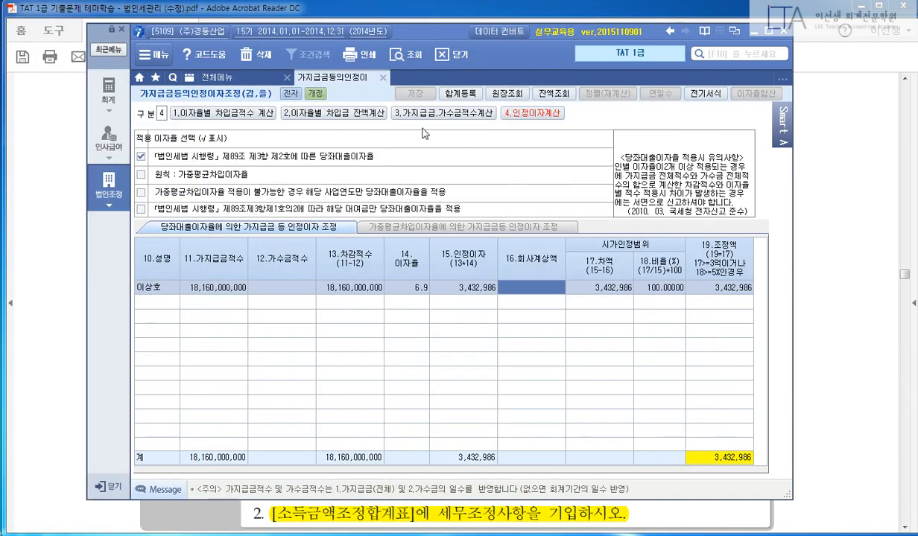
{"action": "left_click", "coordinate": [382, 78]}
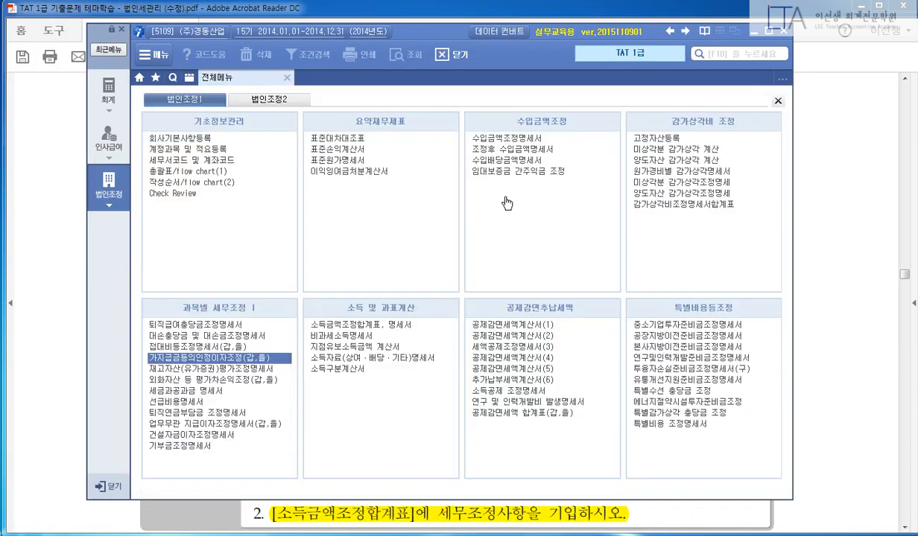
{"action": "left_click", "coordinate": [753, 32]}
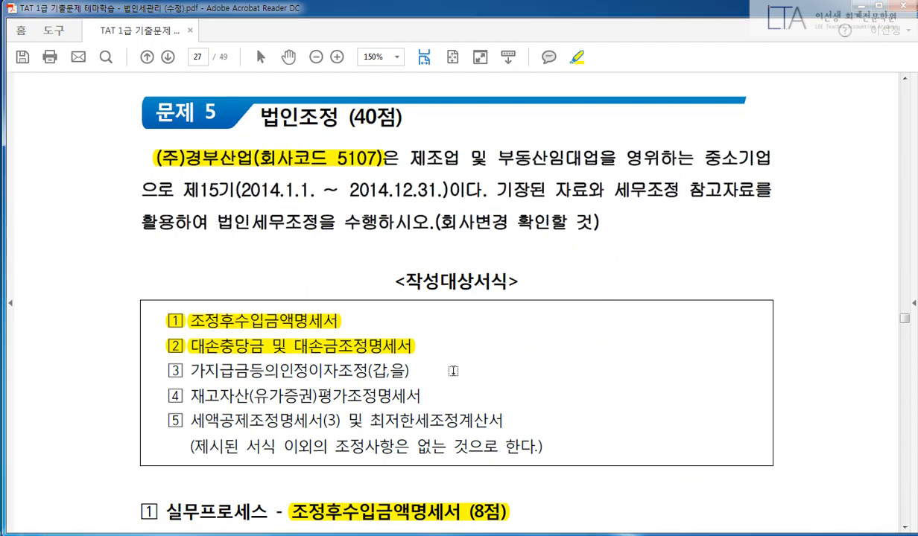
Highlight item 3 가지급금등의인정이자조정(갑,을) in the 작성대상서식 list and the 실무프로세스 3 heading 가지급금 등의 인정이자 조정 (8점)
{"action": "left_click_drag", "start_coordinate": [409, 371], "coordinate": [164, 361]}
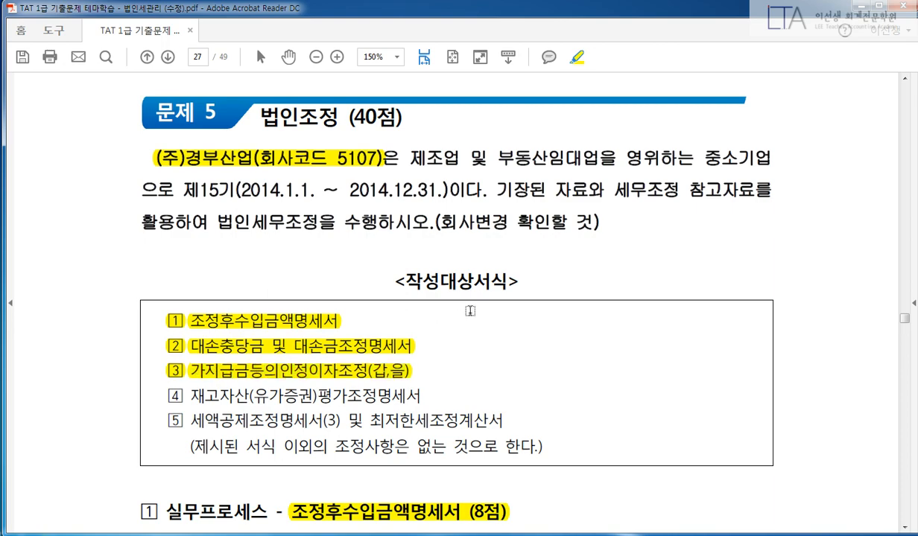
{"action": "scroll", "coordinate": [451, 298], "scroll_direction": "down", "scroll_amount": 10}
{"action": "scroll", "coordinate": [495, 301], "scroll_direction": "down", "scroll_amount": 5}
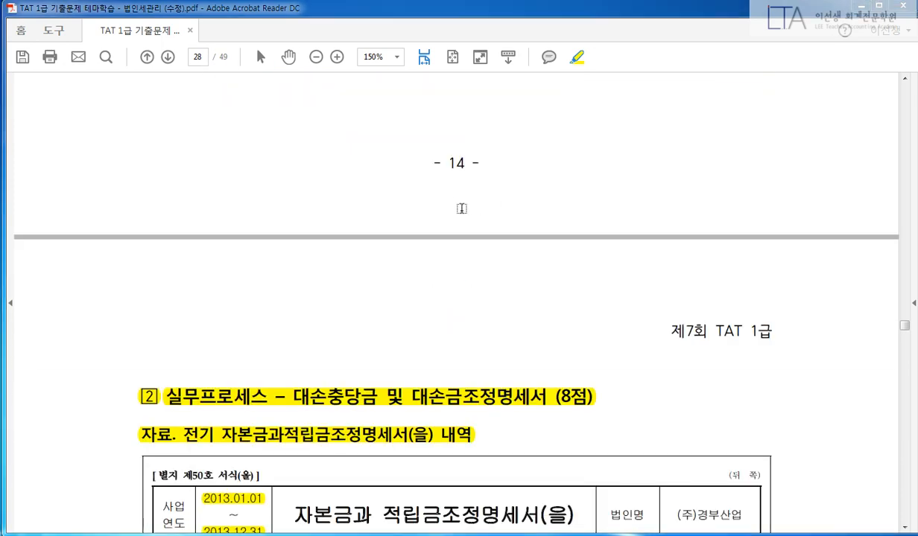
{"action": "scroll", "coordinate": [447, 199], "scroll_direction": "down", "scroll_amount": 6}
{"action": "scroll", "coordinate": [433, 217], "scroll_direction": "down", "scroll_amount": 17}
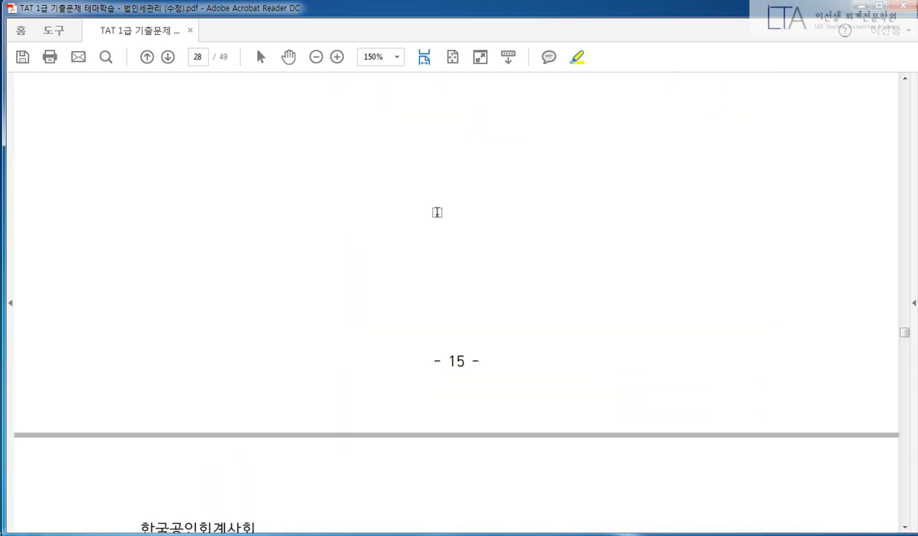
{"action": "left_click_drag", "start_coordinate": [135, 188], "coordinate": [580, 185]}
{"action": "scroll", "coordinate": [580, 185], "scroll_direction": "down", "scroll_amount": 2}
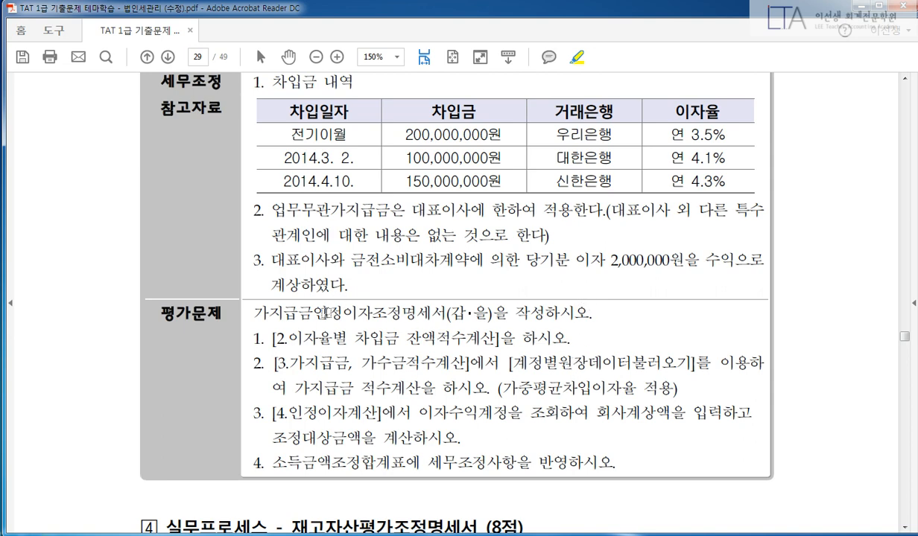
Review procedure item 1 입력범위 구분 on the blackboard, and highlight 평가문제 item 1 on 2.이자율별 차입금 잔액적수계산 in the PDF
{"action": "key", "text": "alt+Tab"}
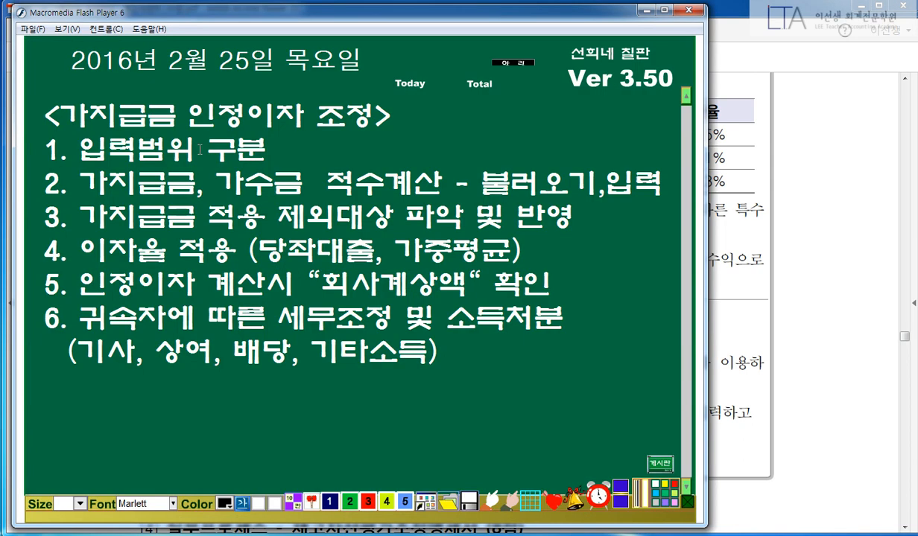
{"action": "left_click_drag", "start_coordinate": [266, 149], "coordinate": [43, 149]}
{"action": "left_click", "coordinate": [395, 166]}
{"action": "key", "text": "alt+Tab"}
{"action": "scroll", "coordinate": [447, 298], "scroll_direction": "down", "scroll_amount": 1}
{"action": "left_click_drag", "start_coordinate": [240, 305], "coordinate": [554, 307]}
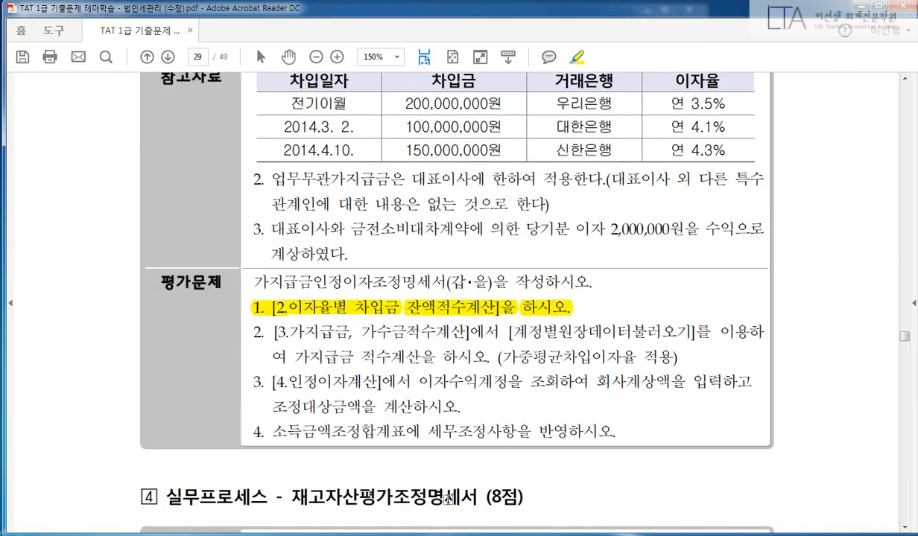
Open the 가지급금등의인정이자조정(갑,을) form for (주)경부산업 in the tax program, mark sections 2 to 4 in red, and select 2.이자율별 차입금 잔액계산
{"action": "left_click", "coordinate": [395, 534]}
{"action": "left_click", "coordinate": [214, 359]}
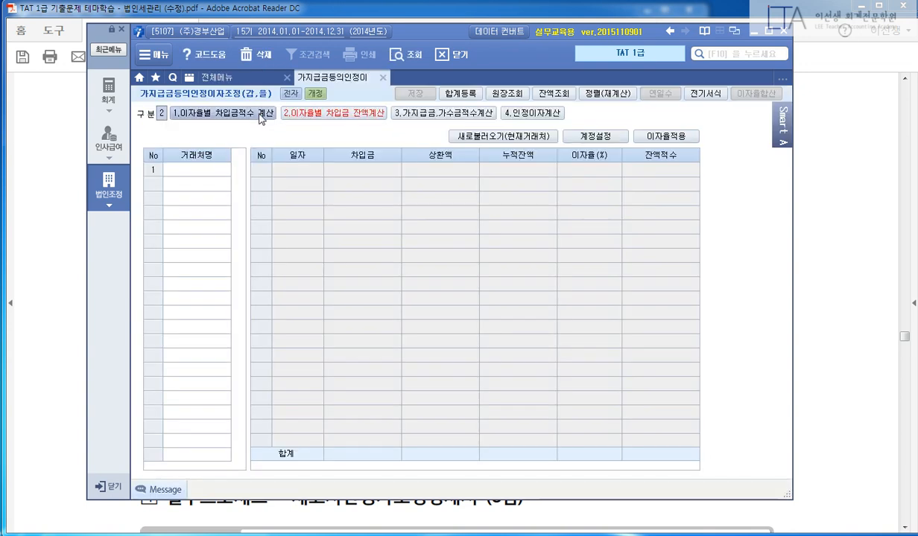
{"action": "mouse_move", "coordinate": [227, 86]}
{"action": "left_mouse_down"}
{"action": "mouse_move", "coordinate": [179, 117]}
{"action": "mouse_move", "coordinate": [246, 130]}
{"action": "mouse_move", "coordinate": [555, 128]}
{"action": "left_mouse_up"}
{"action": "left_click_drag", "start_coordinate": [272, 104], "coordinate": [596, 121]}
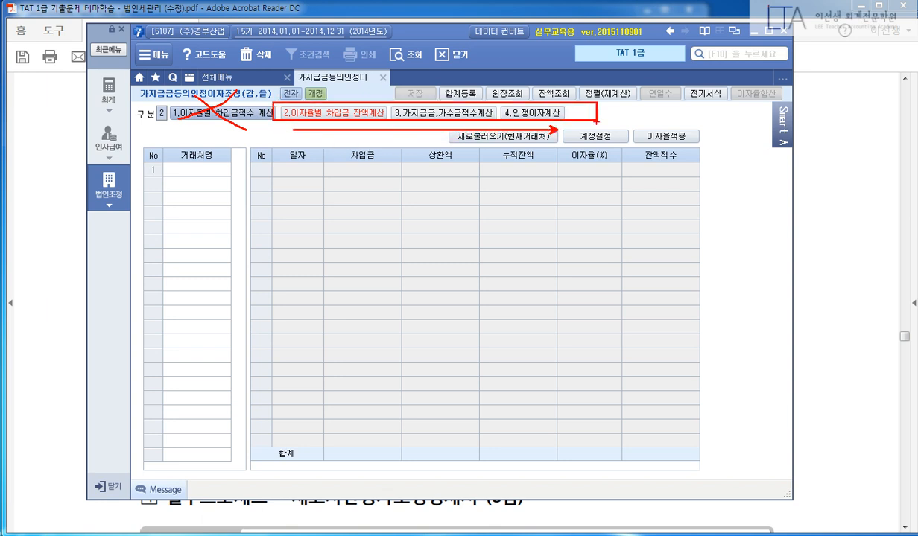
{"action": "key", "text": "Escape"}
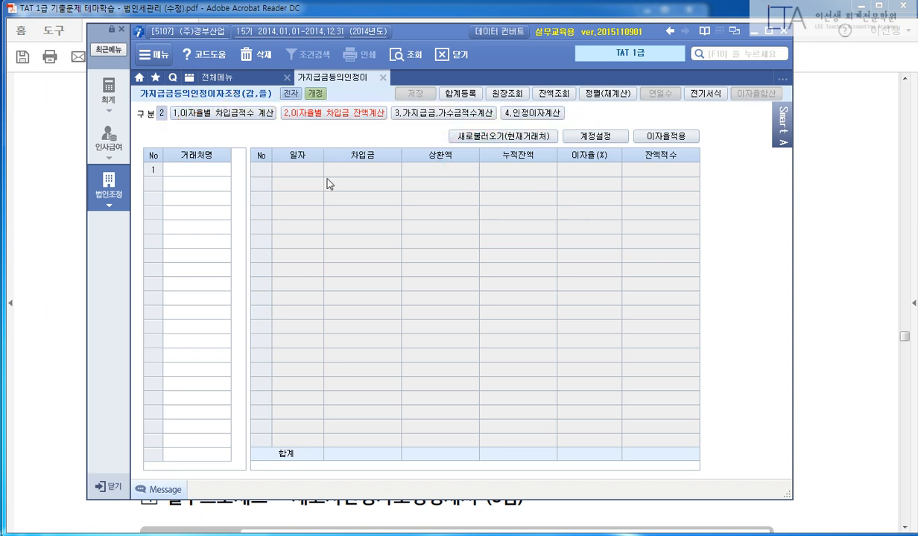
{"action": "left_click", "coordinate": [331, 116]}
Highlight both lines of 평가문제 item 2 on 3.가지급금, 가수금적수계산 and 가중평균차입이자율 적용 in the exam PDF
{"action": "left_click", "coordinate": [799, 296]}
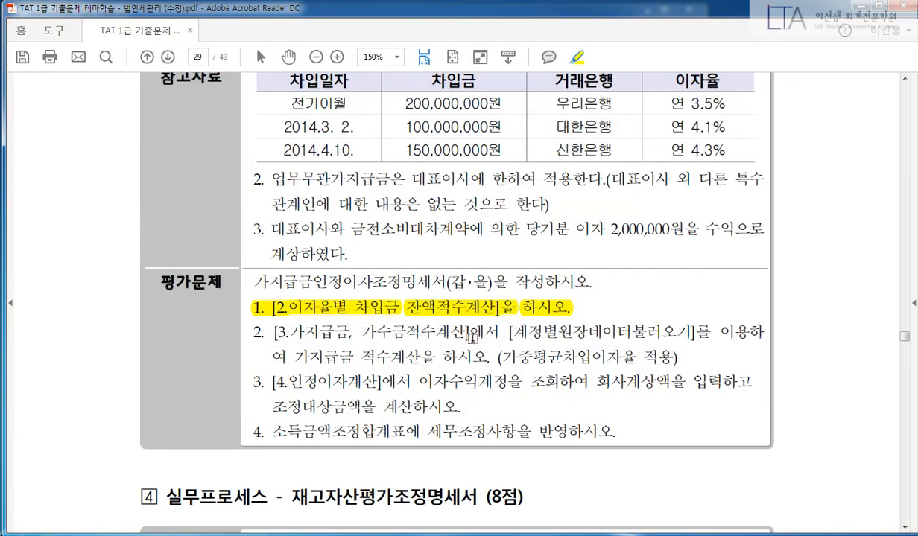
{"action": "left_click_drag", "start_coordinate": [277, 332], "coordinate": [748, 332]}
{"action": "left_click_drag", "start_coordinate": [272, 356], "coordinate": [662, 358]}
{"action": "scroll", "coordinate": [660, 361], "scroll_direction": "up", "scroll_amount": 3}
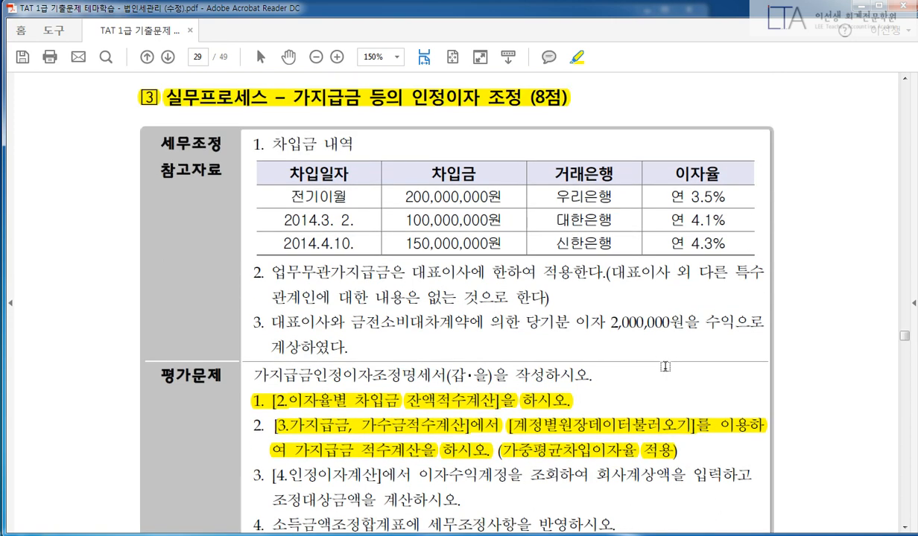
Frame 가중평균차입이자율 적용, the 차입금 내역 table and its 이자율 column in red, and clear the marks
{"action": "left_click_drag", "start_coordinate": [491, 432], "coordinate": [679, 467]}
{"action": "left_click_drag", "start_coordinate": [239, 129], "coordinate": [744, 264]}
{"action": "left_click_drag", "start_coordinate": [644, 152], "coordinate": [755, 265]}
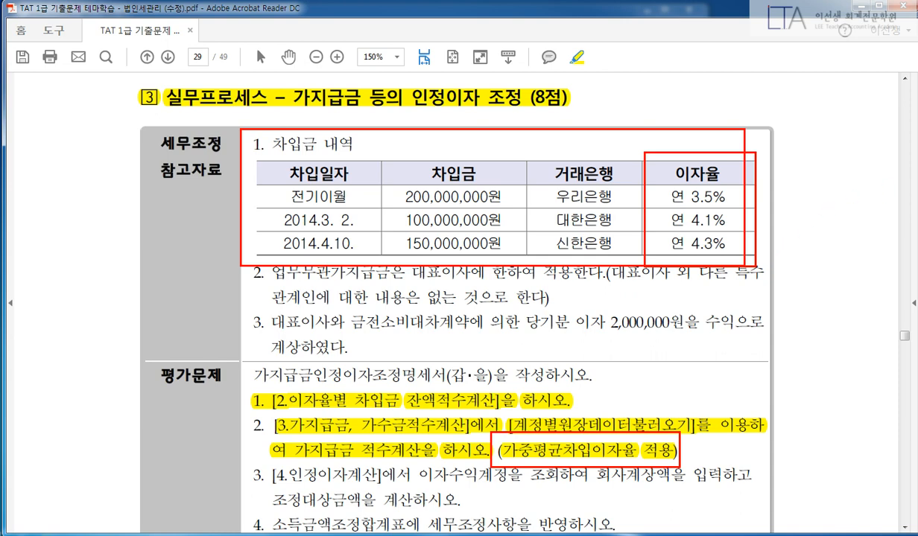
{"action": "key", "text": "Escape"}
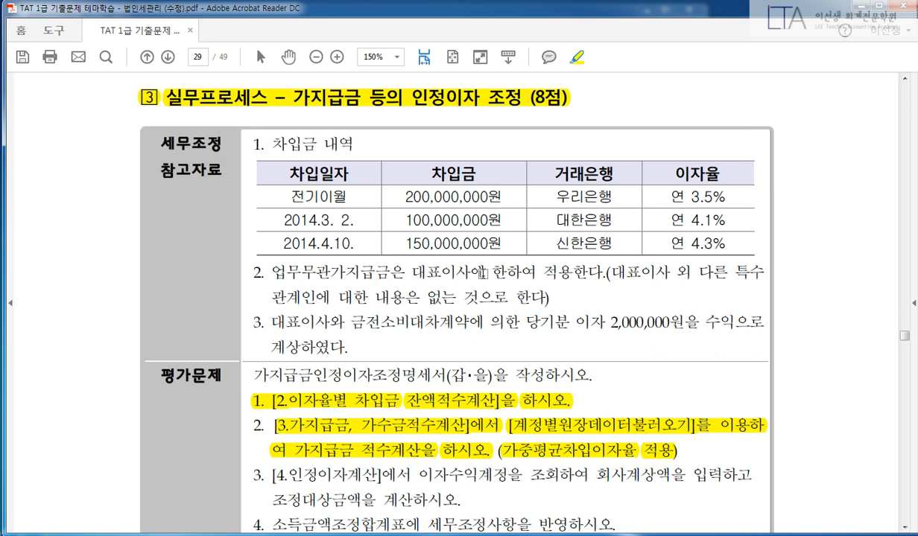
Add 우리은행 as the first 거래처 in the tax program, load its borrowing data, and set its 이자율 to 3.5%
{"action": "key", "text": "alt+Tab"}
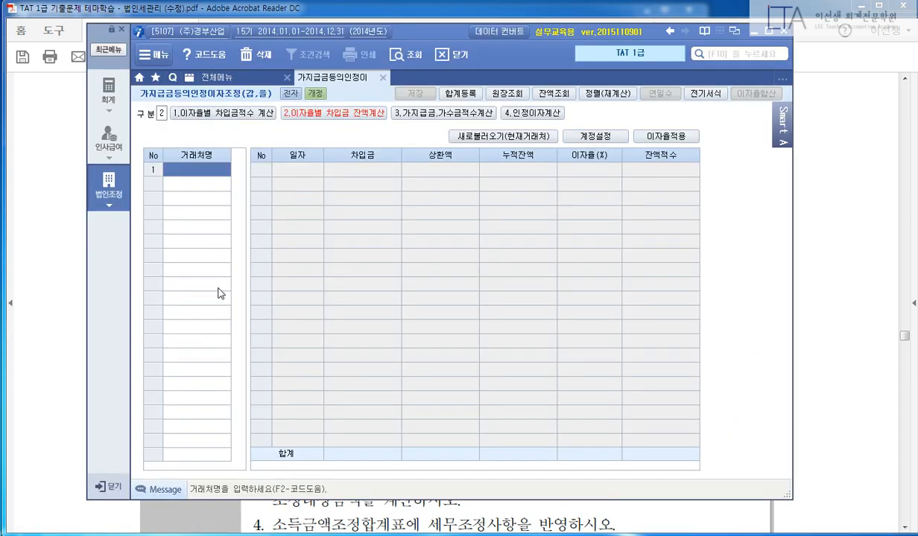
{"action": "key", "text": "F2"}
{"action": "type", "text": "우리은행"}
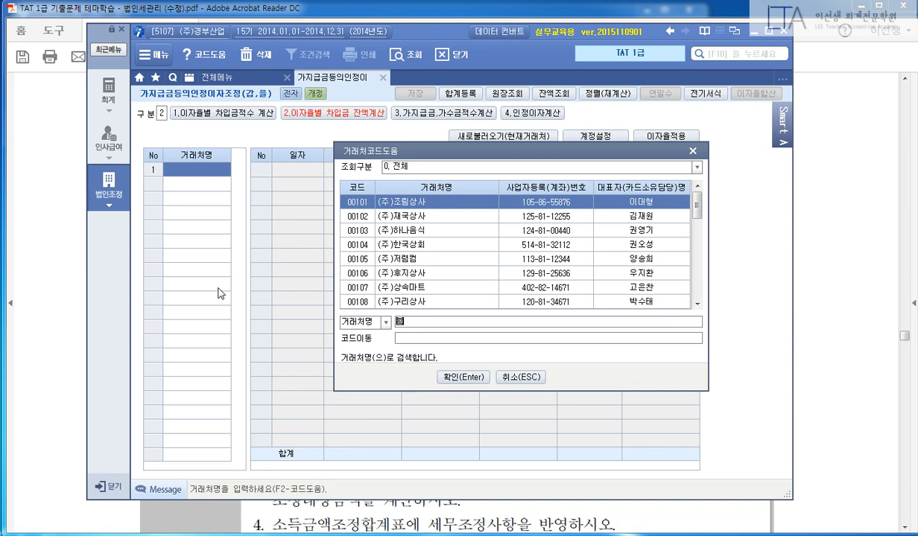
{"action": "key", "text": "Return"}
{"action": "key", "text": "Return"}
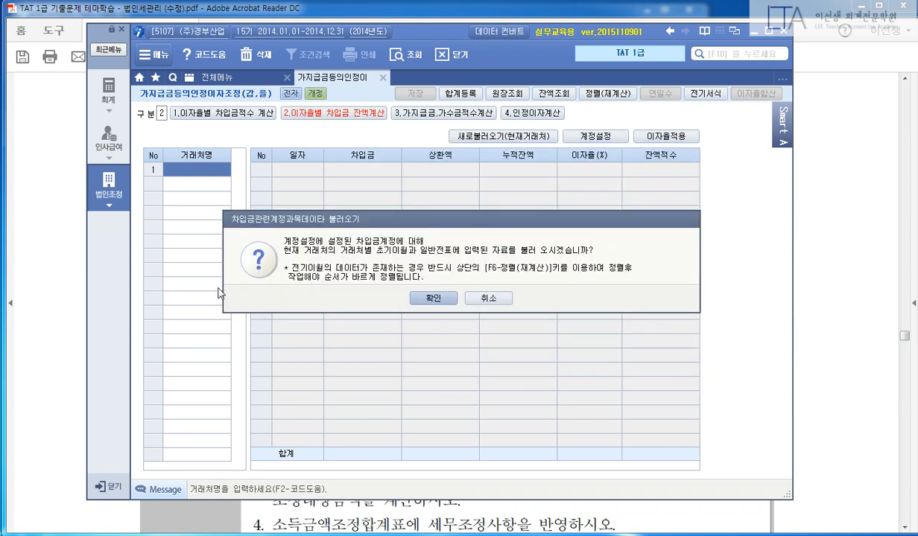
{"action": "key", "text": "Return"}
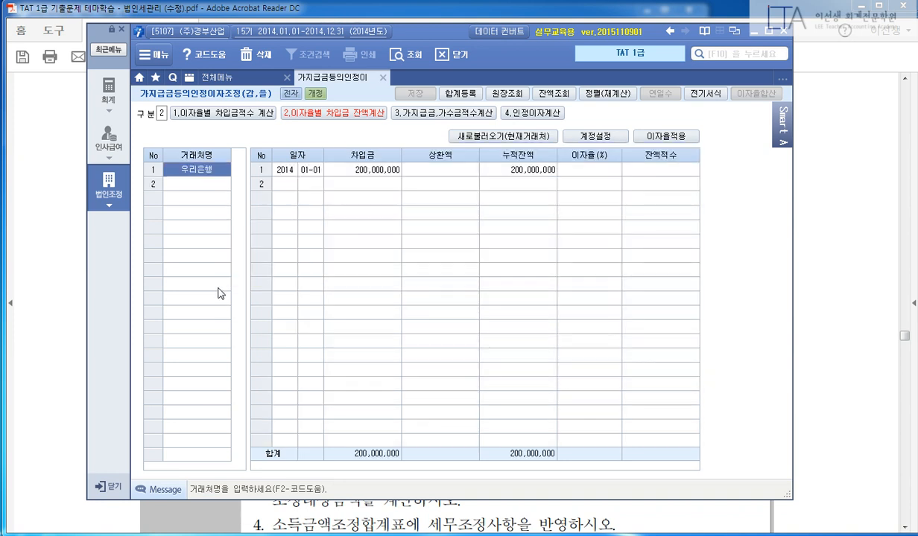
{"action": "left_click", "coordinate": [588, 169]}
{"action": "type", "text": "3.5"}
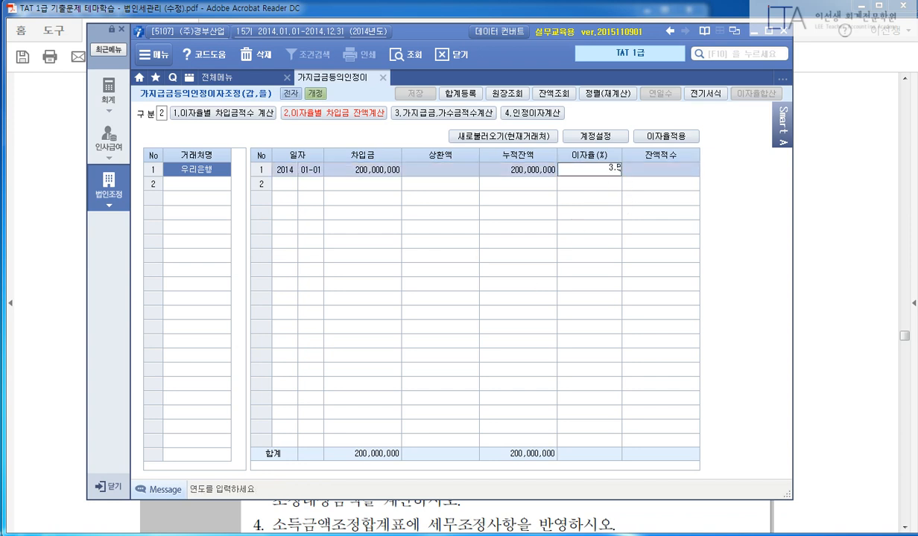
{"action": "key", "text": "Return"}
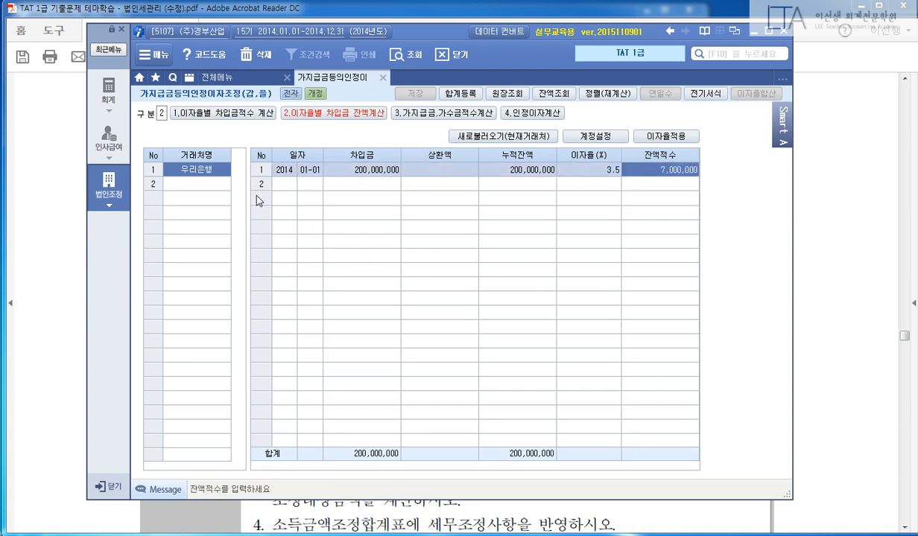
Add 대한은행 as the second 거래처, load its borrowing data, and set its 이자율 to 4.1%
{"action": "left_click", "coordinate": [212, 183]}
{"action": "key", "text": "F2"}
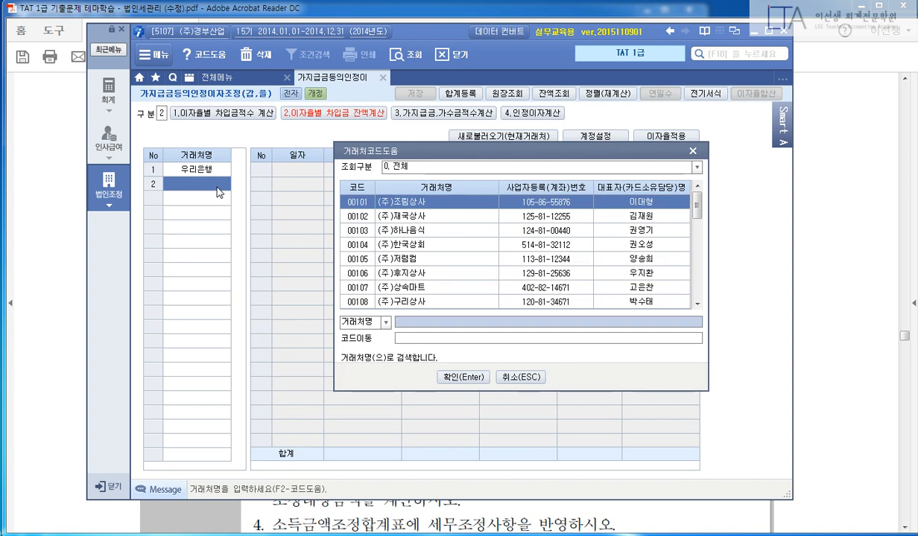
{"action": "type", "text": "신한"}
{"action": "key", "text": "Return"}
{"action": "key", "text": "Return"}
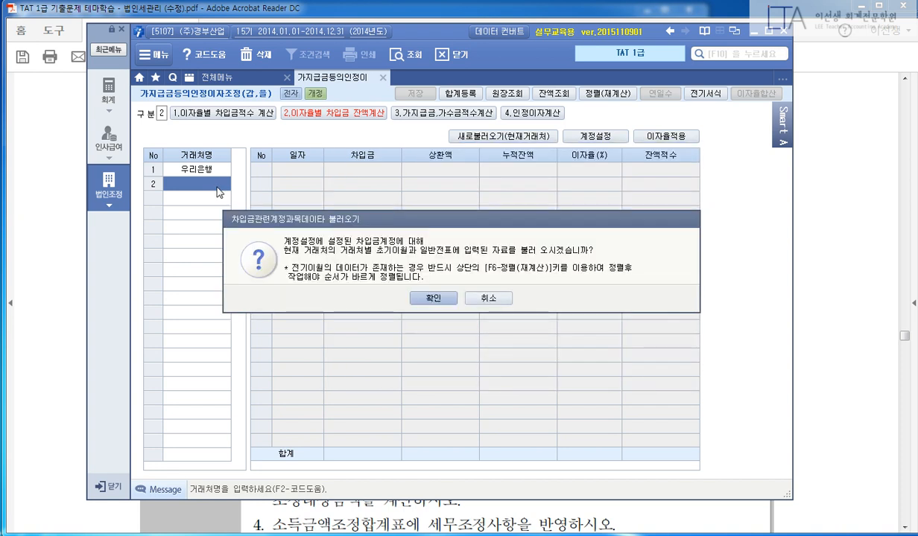
{"action": "key", "text": "Return"}
{"action": "left_click", "coordinate": [218, 186]}
{"action": "left_click", "coordinate": [570, 172]}
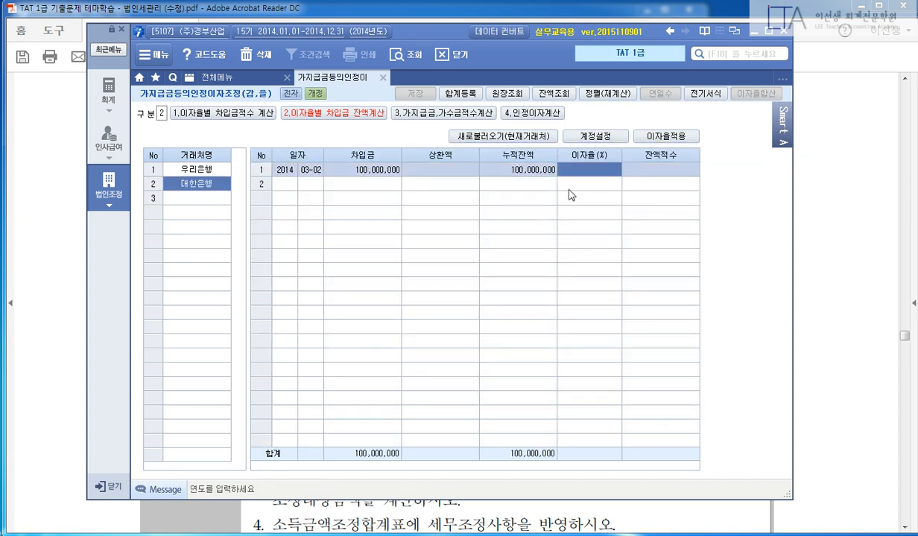
{"action": "type", "text": "4.1"}
{"action": "key", "text": "Return"}
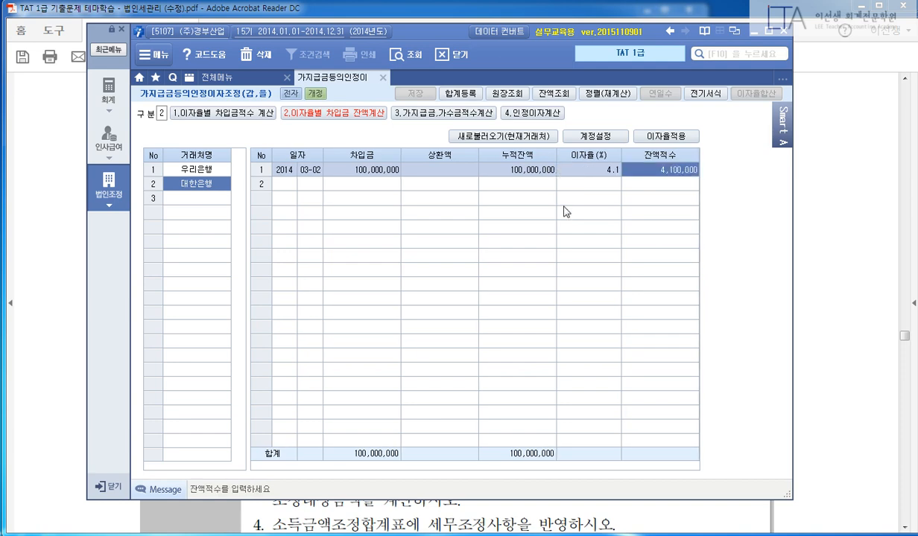
Add 신한은행 as the third 거래처, load its borrowing data, and set its 이자율 to 4.3%
{"action": "left_click", "coordinate": [198, 198]}
{"action": "key", "text": "F2"}
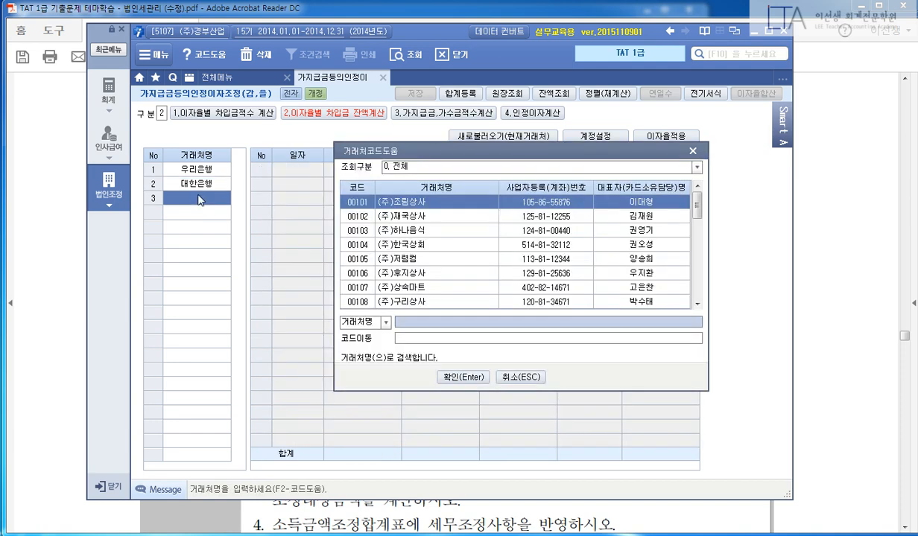
{"action": "type", "text": "신한"}
{"action": "key", "text": "Return"}
{"action": "key", "text": "Return"}
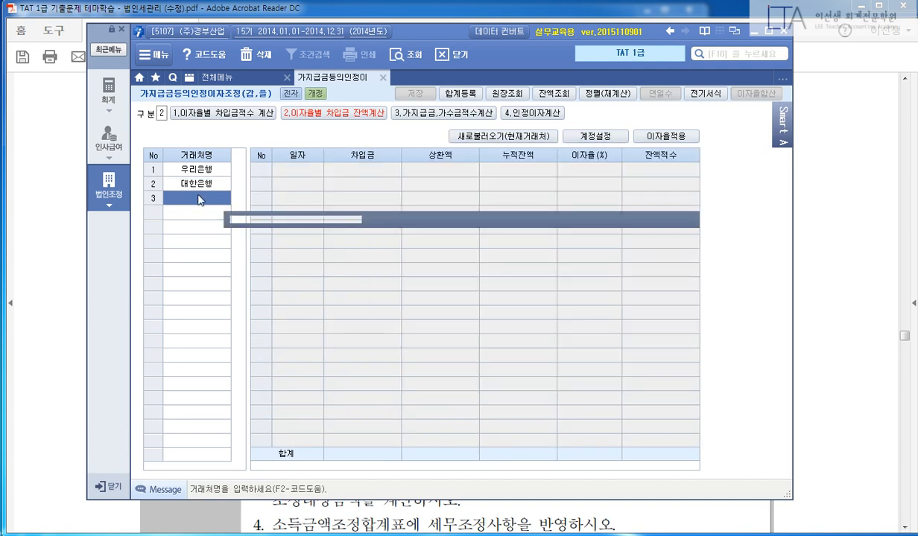
{"action": "left_click", "coordinate": [588, 170]}
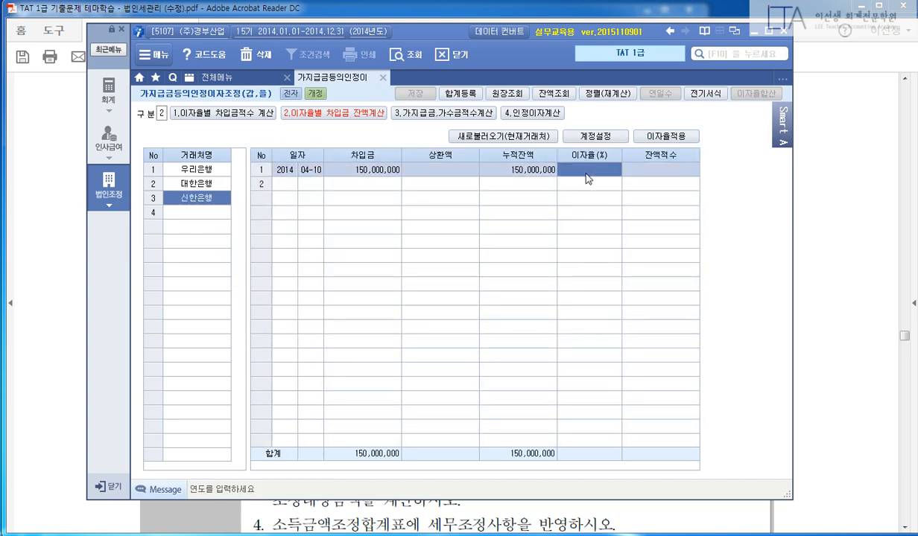
{"action": "type", "text": "4.3"}
{"action": "key", "text": "Return"}
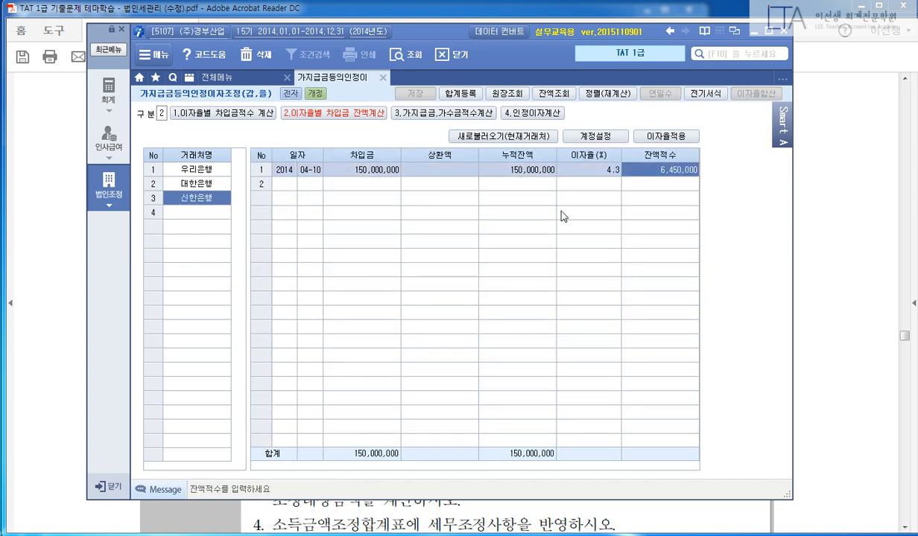
Highlight the 1. 차입금 내역 heading in the problem's reference data in the exam PDF
{"action": "left_click", "coordinate": [795, 223]}
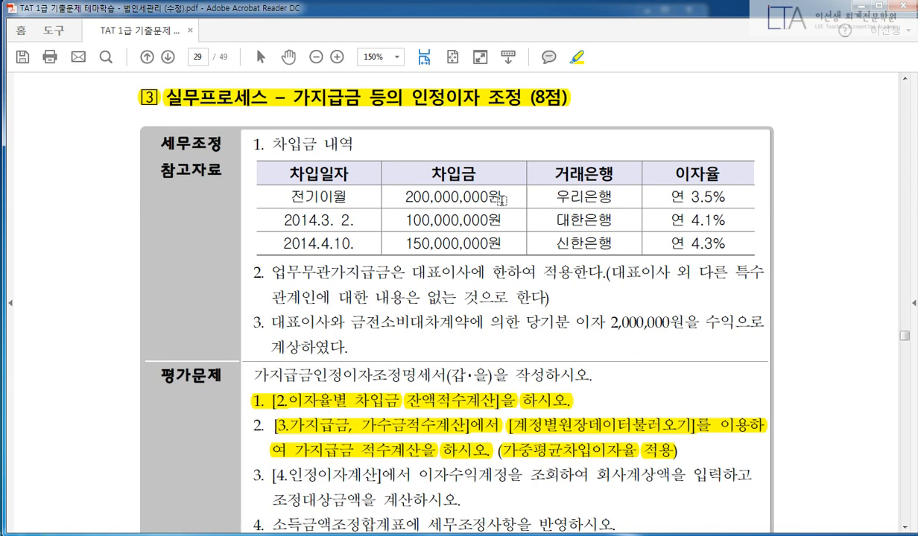
{"action": "left_click_drag", "start_coordinate": [248, 140], "coordinate": [357, 141]}
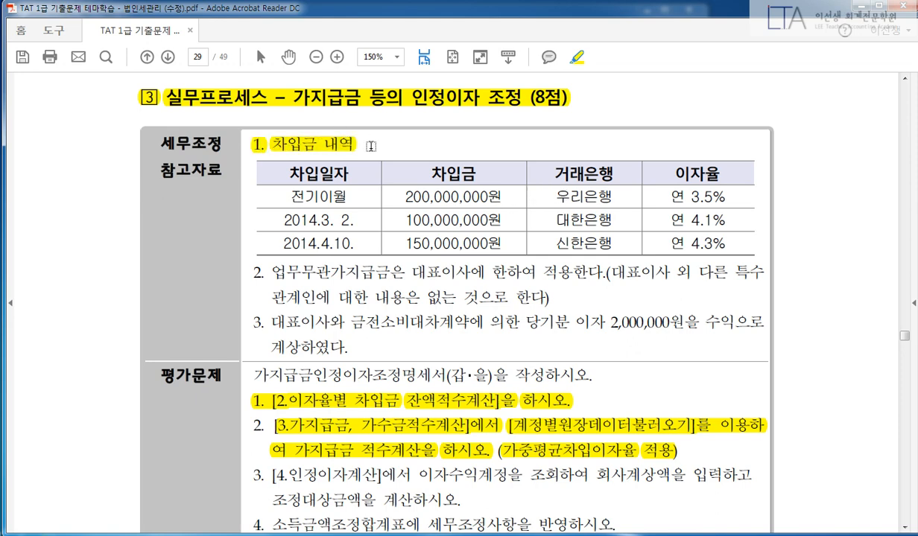
{"action": "scroll", "coordinate": [405, 223], "scroll_direction": "down", "scroll_amount": 2}
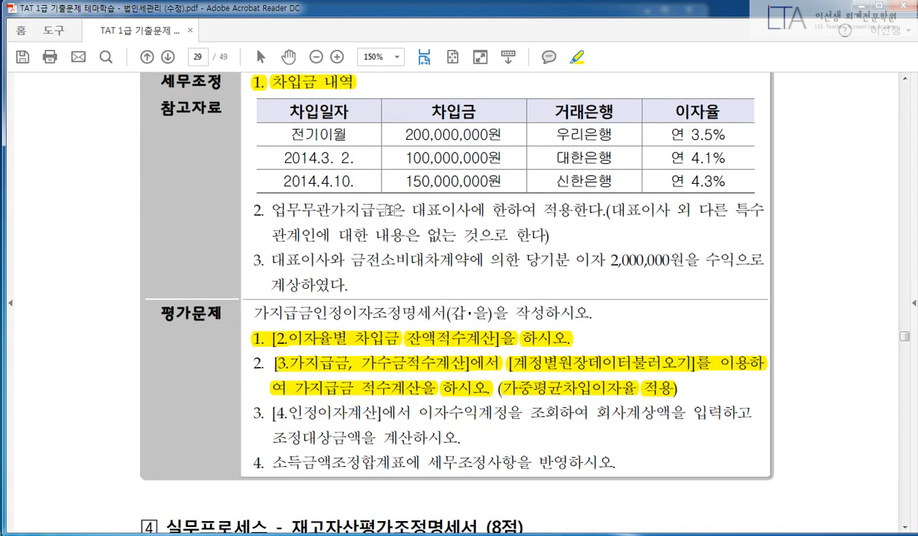
Highlight the statement in reference item 2 that 업무무관가지급금 applies only to the 대표이사, including the parenthetical note about other 특수관계인
{"action": "mouse_move", "coordinate": [409, 211]}
{"action": "left_mouse_down"}
{"action": "mouse_move", "coordinate": [605, 217]}
{"action": "mouse_move", "coordinate": [716, 202]}
{"action": "mouse_move", "coordinate": [765, 208]}
{"action": "left_mouse_up"}
{"action": "left_click_drag", "start_coordinate": [256, 231], "coordinate": [550, 235]}
{"action": "scroll", "coordinate": [569, 257], "scroll_direction": "up", "scroll_amount": 1}
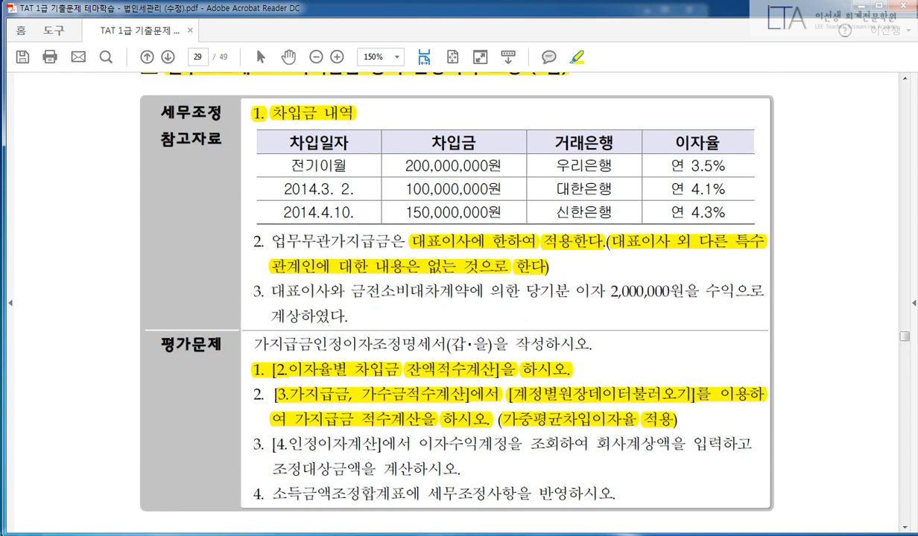
Switch to the tax program and check the company's representative name in 회사기본사항등록, closing the form when done
{"action": "left_click", "coordinate": [328, 534]}
{"action": "left_click", "coordinate": [219, 77]}
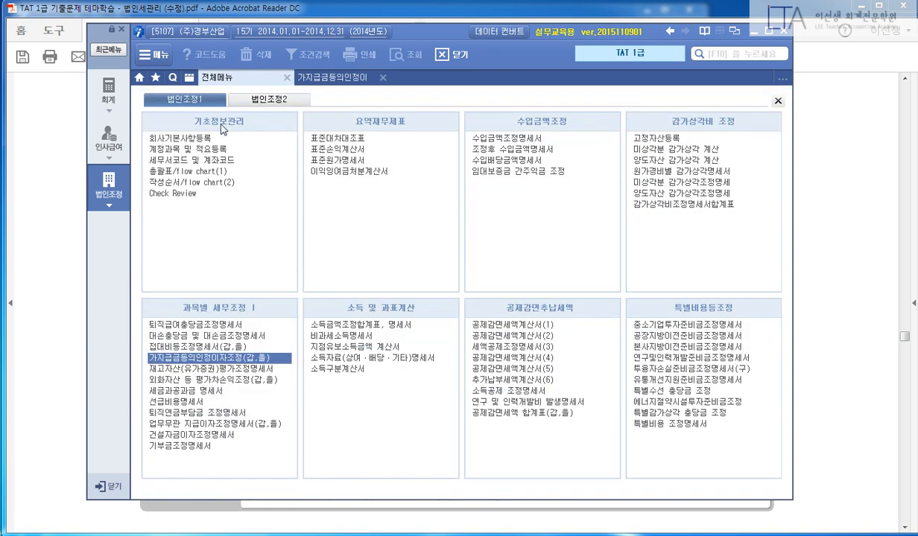
{"action": "left_click", "coordinate": [199, 139]}
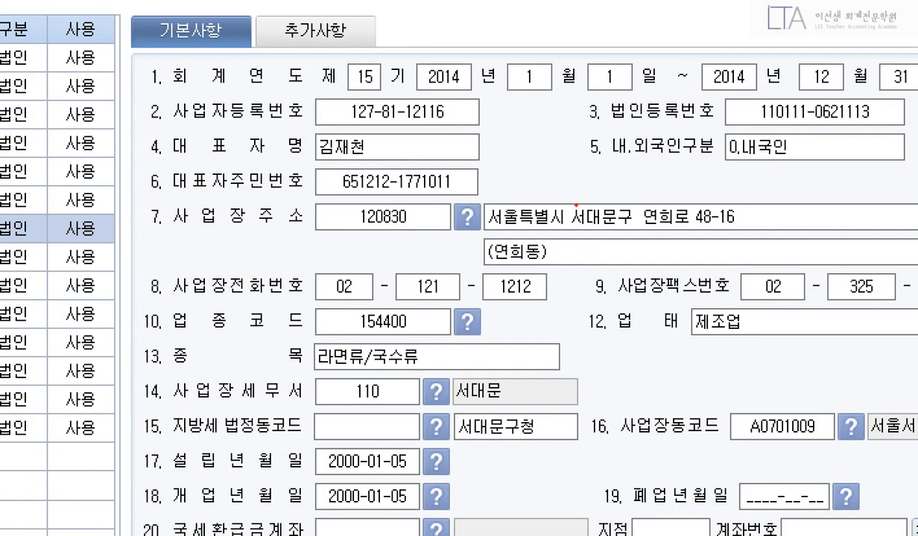
{"action": "mouse_move", "coordinate": [132, 122]}
{"action": "left_mouse_down"}
{"action": "mouse_move", "coordinate": [436, 171]}
{"action": "mouse_move", "coordinate": [481, 170]}
{"action": "left_mouse_up"}
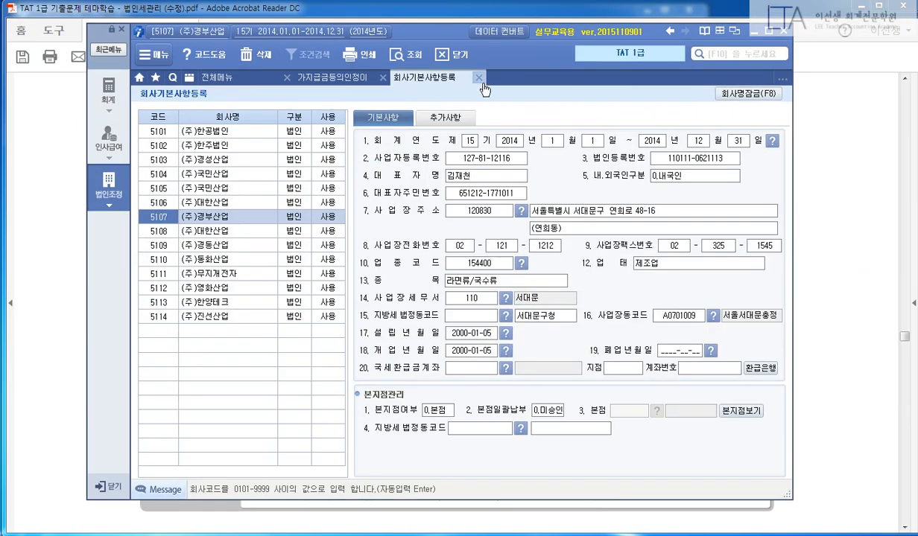
{"action": "left_click", "coordinate": [468, 77]}
In 3.가지급금,가수금적수계산, add a person with 직책 대표이사 and enter the representative's name
{"action": "left_click", "coordinate": [441, 113]}
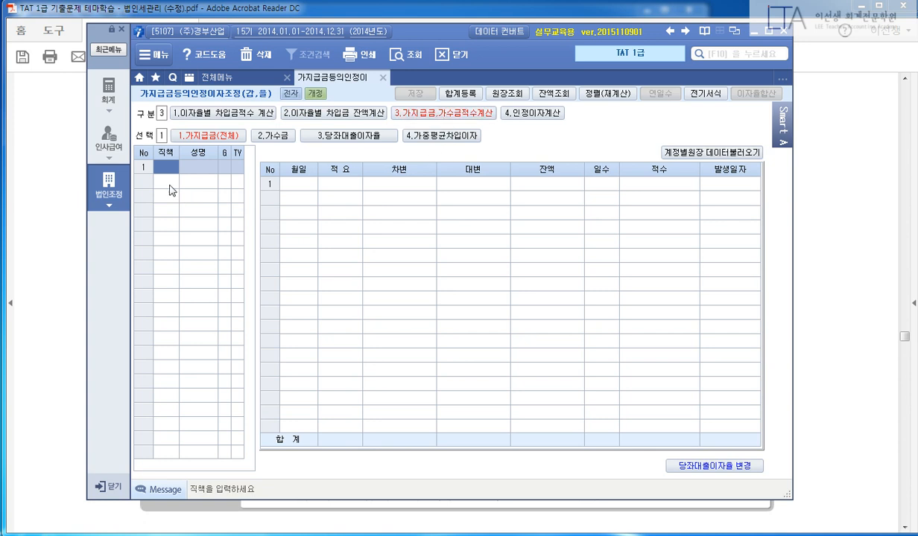
{"action": "type", "text": "이사"}
{"action": "key", "text": "Return"}
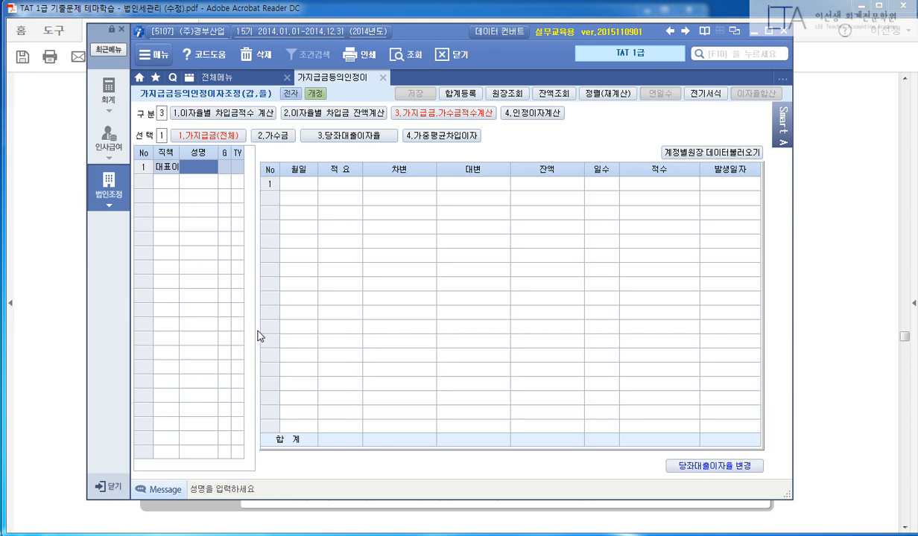
{"action": "type", "text": "김재천"}
{"action": "key", "text": "Return"}
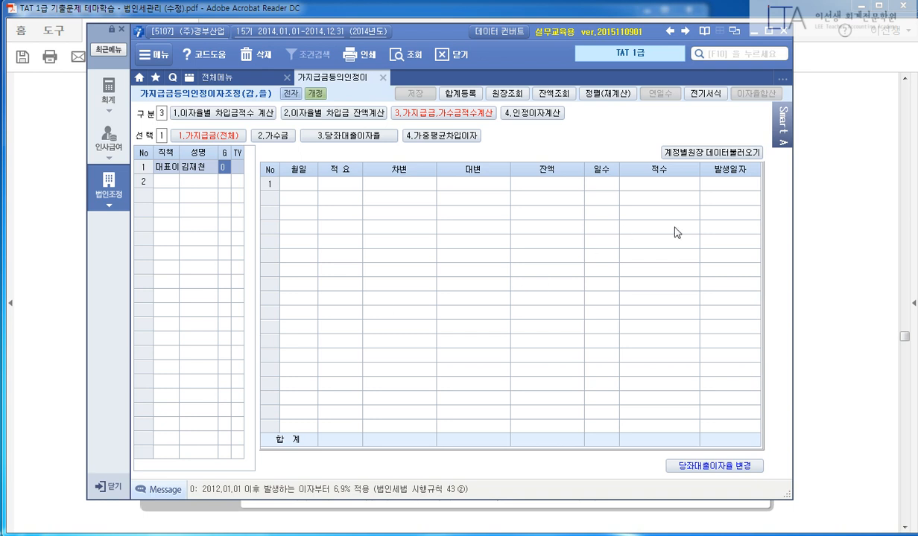
Load the 대표이사's 가지급금 entries from the 계정별원장 data
{"action": "left_click", "coordinate": [689, 153]}
{"action": "left_click", "coordinate": [433, 298]}
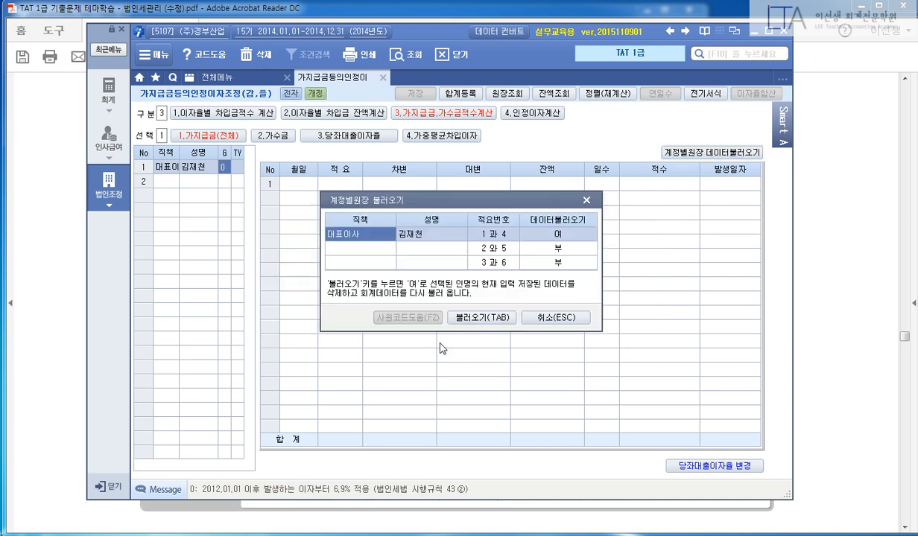
{"action": "left_click", "coordinate": [463, 315]}
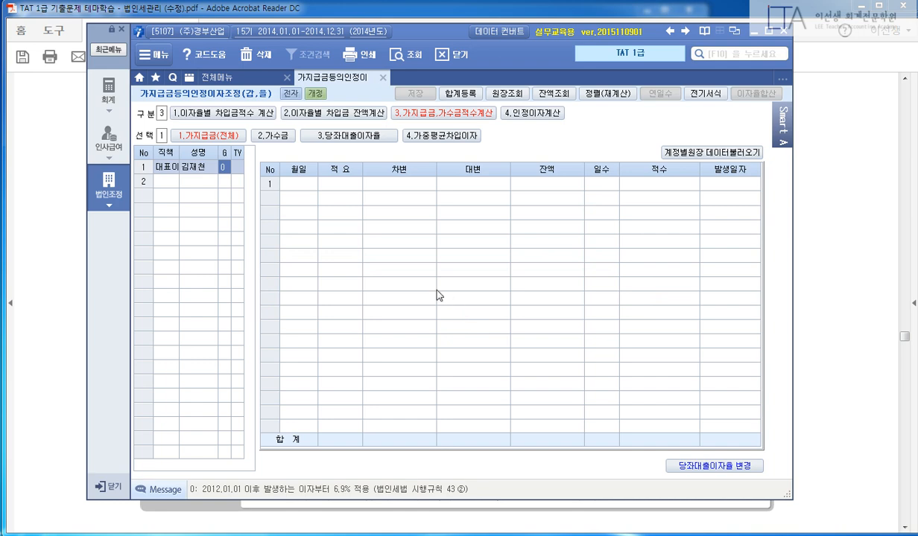
{"action": "left_click", "coordinate": [197, 166]}
Review the 가지급금 인정이자 조정 checklist on the Flash lecture board, focusing on 입력범위 구분 and the 가중평균 rate, and return to the tax program
{"action": "left_click", "coordinate": [387, 533]}
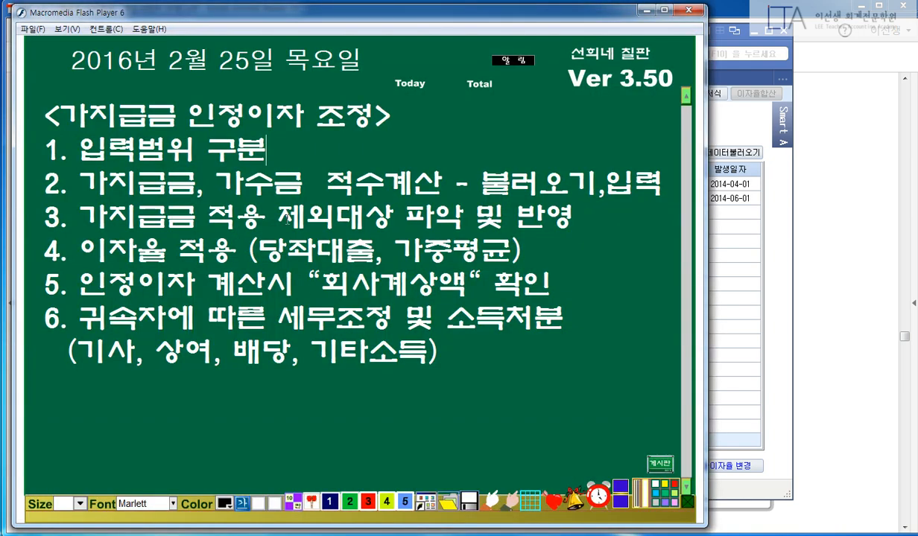
{"action": "left_click_drag", "start_coordinate": [47, 149], "coordinate": [266, 149]}
{"action": "left_click", "coordinate": [248, 186]}
{"action": "left_click", "coordinate": [846, 320]}
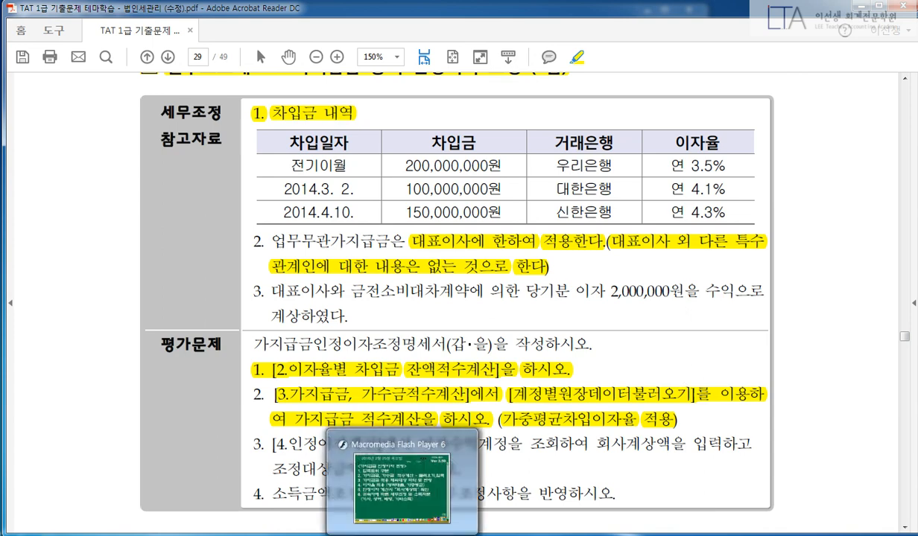
{"action": "left_click", "coordinate": [401, 533]}
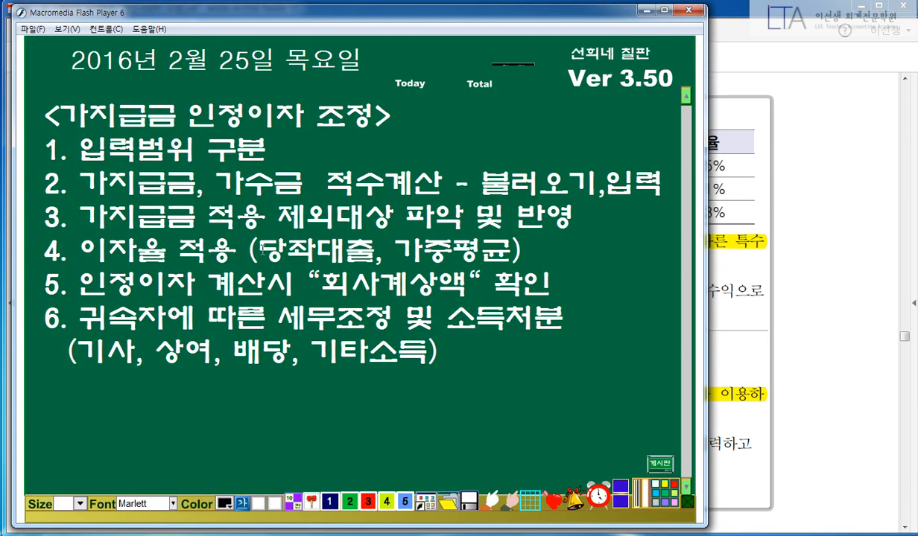
{"action": "left_click_drag", "start_coordinate": [394, 243], "coordinate": [510, 251]}
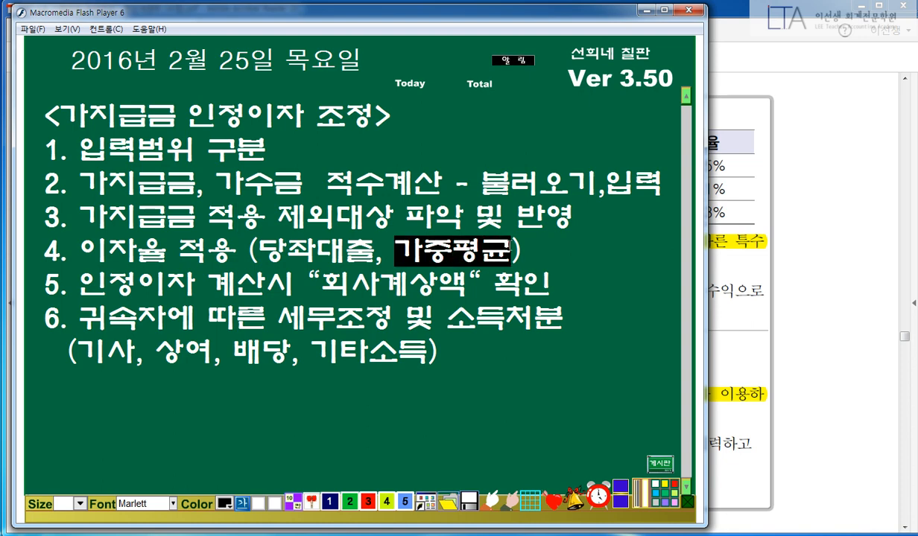
{"action": "left_click", "coordinate": [523, 249]}
{"action": "left_click", "coordinate": [393, 534]}
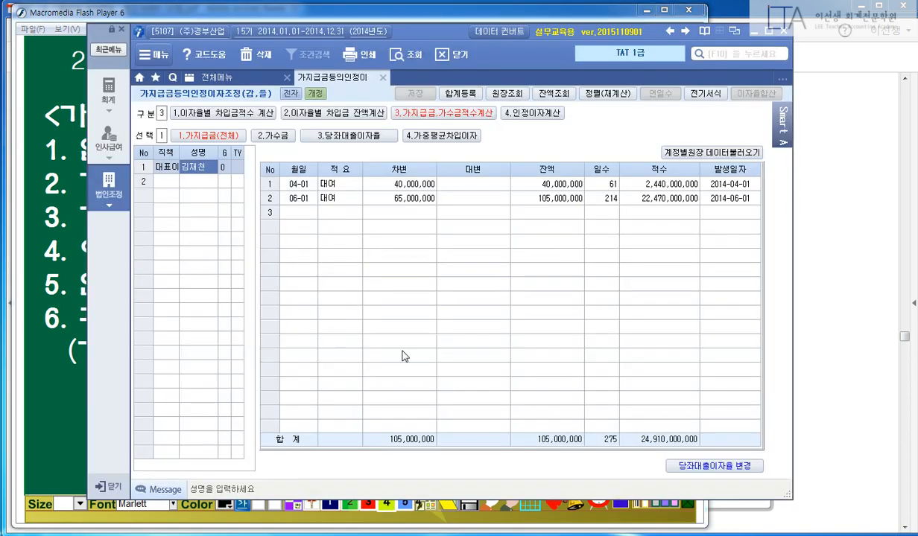
Load the loan data for all persons into 4.가중평균차입이자
{"action": "left_click", "coordinate": [425, 136]}
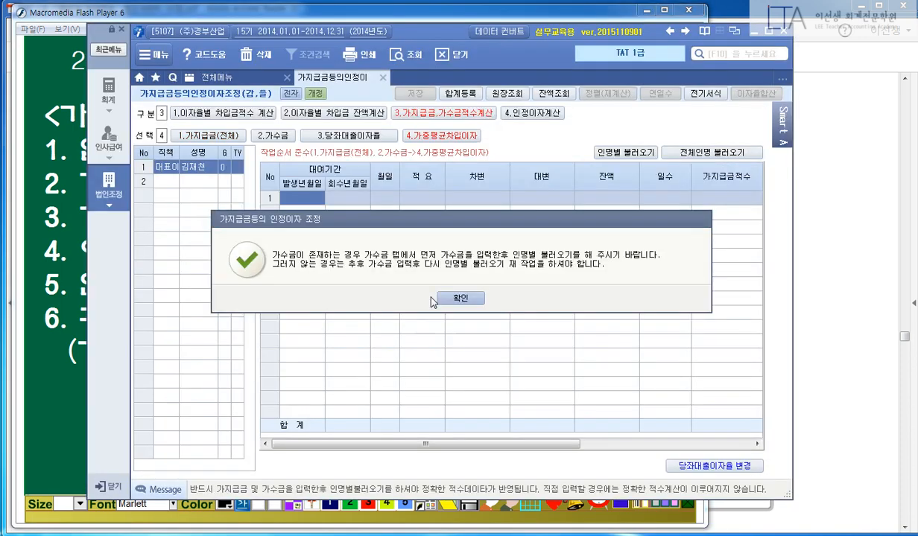
{"action": "left_click", "coordinate": [439, 298]}
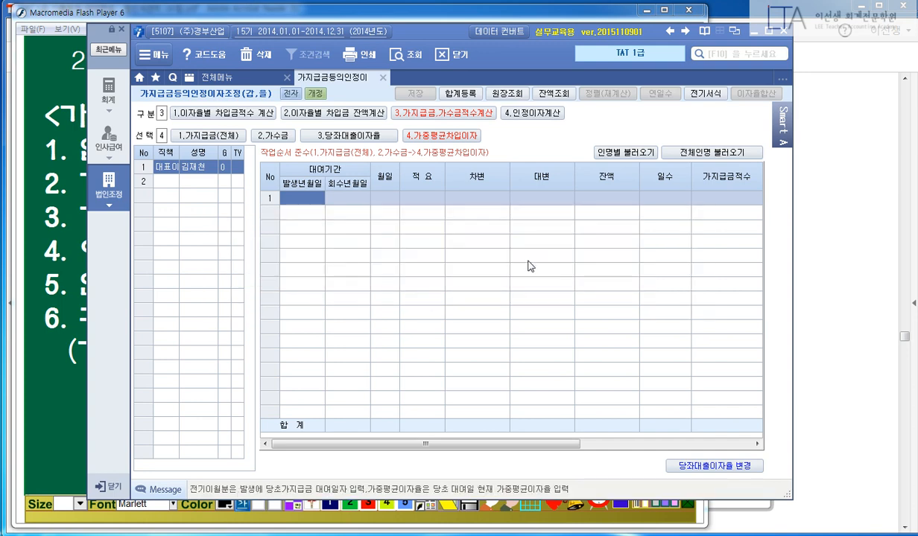
{"action": "left_click", "coordinate": [712, 152]}
{"action": "left_click", "coordinate": [430, 298]}
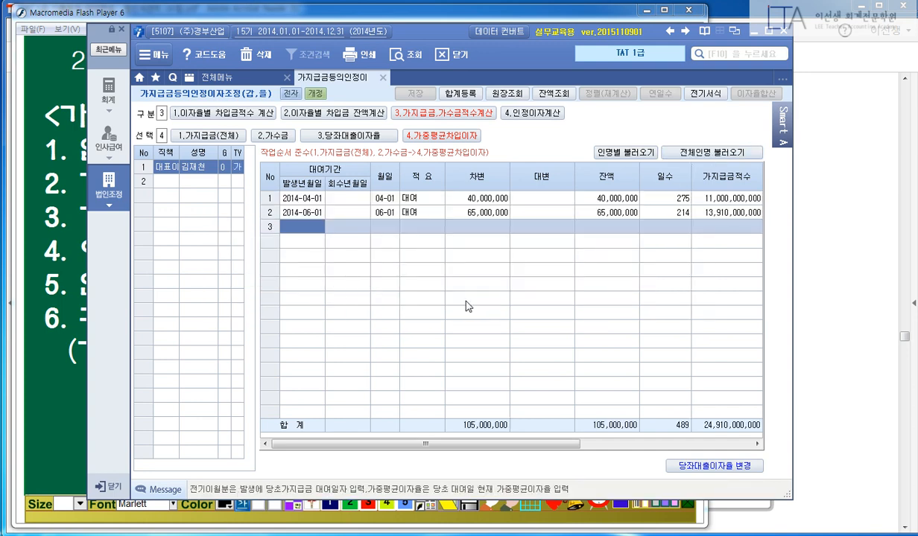
Use code help to set the 이자율 to 3.7% for the 2014-04-01 loan and 3.9% for the 2014-06-01 loan
{"action": "left_click_drag", "start_coordinate": [509, 448], "coordinate": [686, 444]}
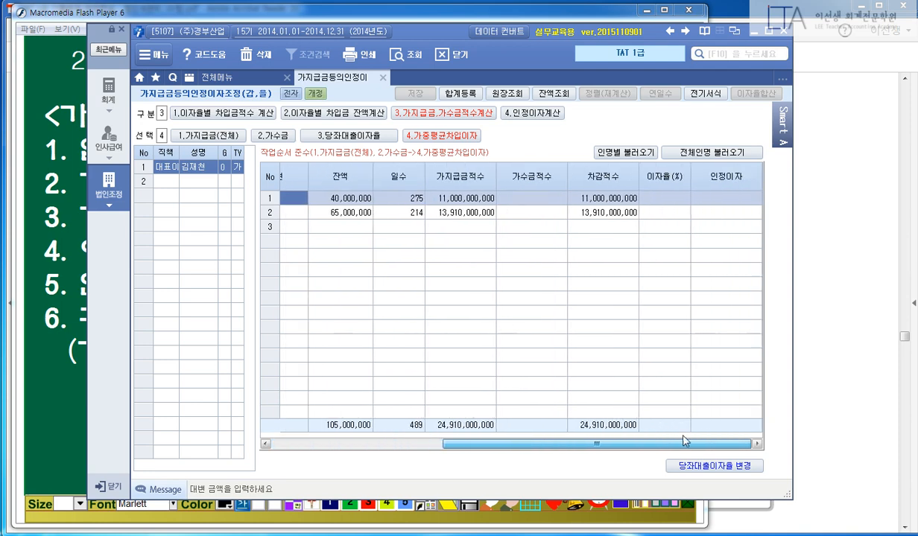
{"action": "key", "text": "Return"}
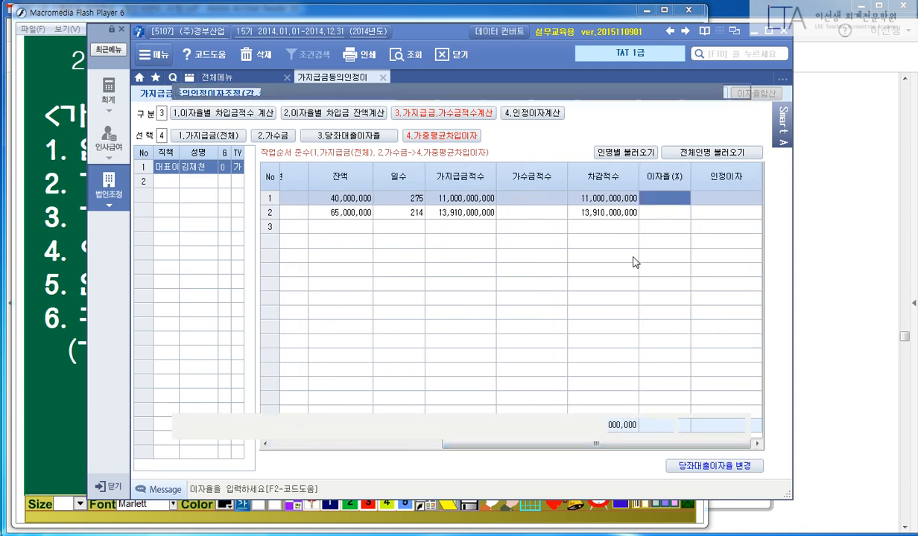
{"action": "key", "text": "F2"}
{"action": "left_click", "coordinate": [645, 426]}
{"action": "left_click", "coordinate": [662, 214]}
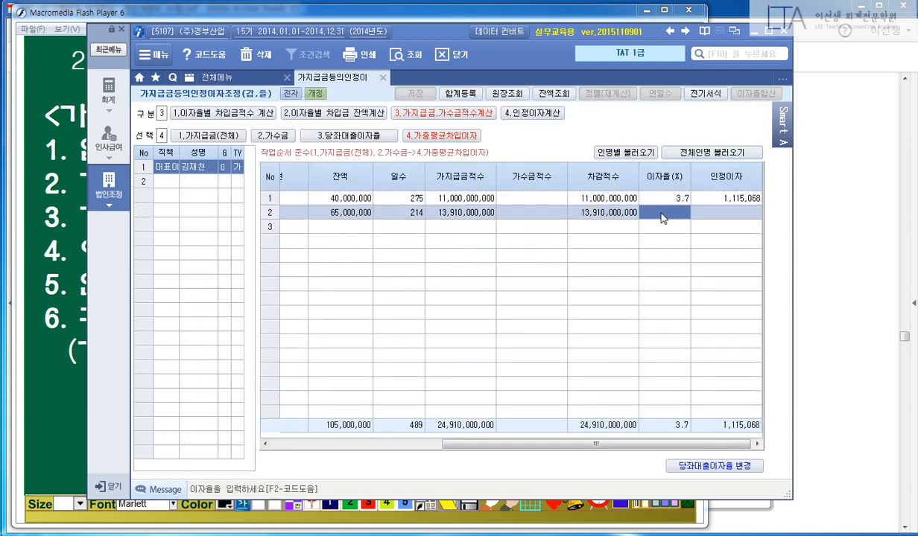
{"action": "key", "text": "F2"}
{"action": "left_click", "coordinate": [607, 419]}
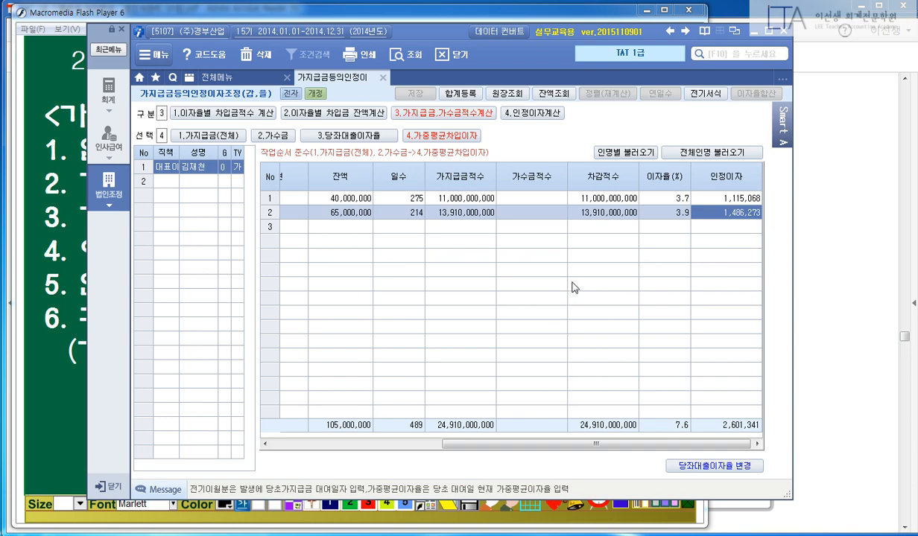
{"action": "left_click", "coordinate": [679, 214]}
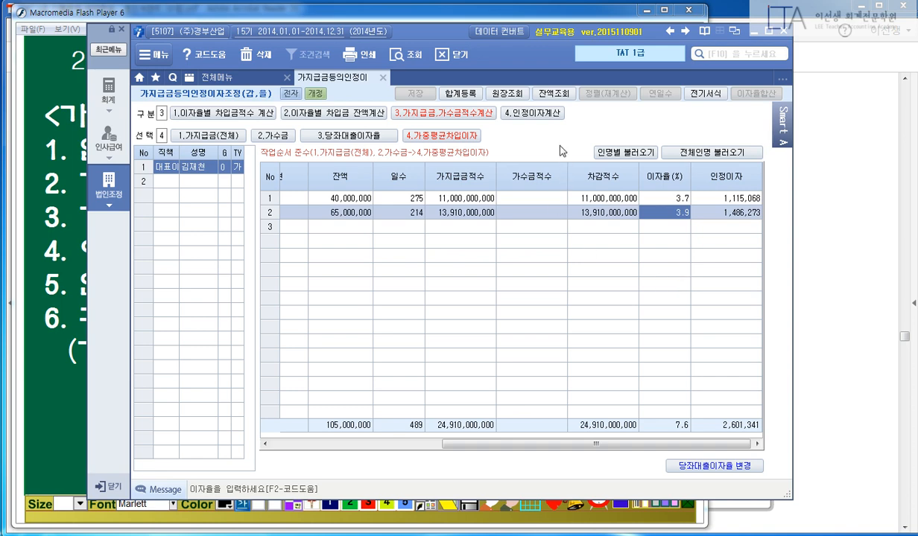
Open 4.인정이자계산 and review the checklist item about confirming the 회사계상액 on the lecture board
{"action": "left_click", "coordinate": [530, 113]}
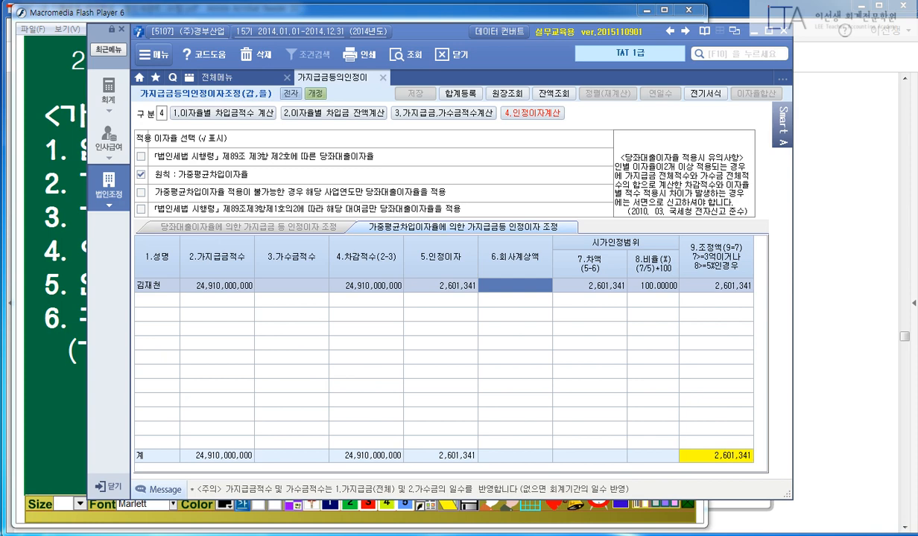
{"action": "left_click", "coordinate": [43, 280]}
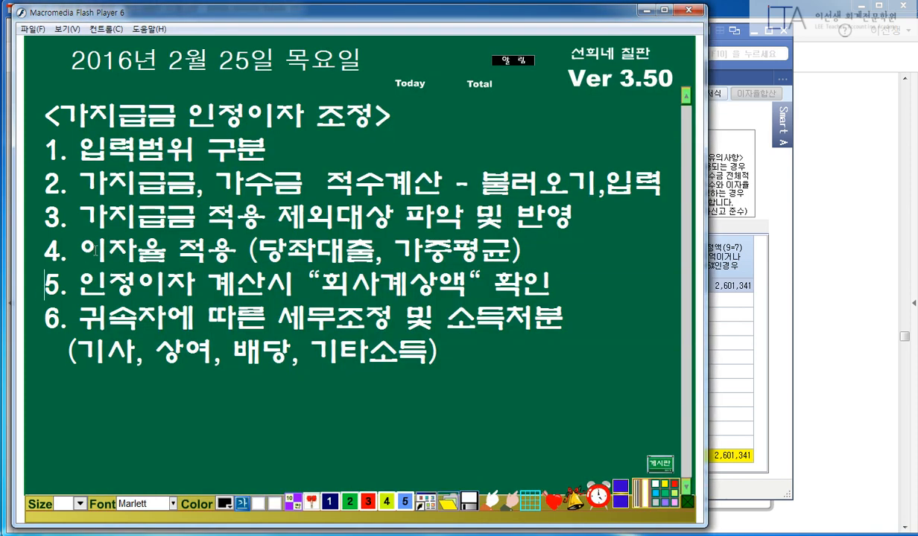
{"action": "double_click", "coordinate": [91, 248]}
{"action": "left_click_drag", "start_coordinate": [79, 281], "coordinate": [561, 276]}
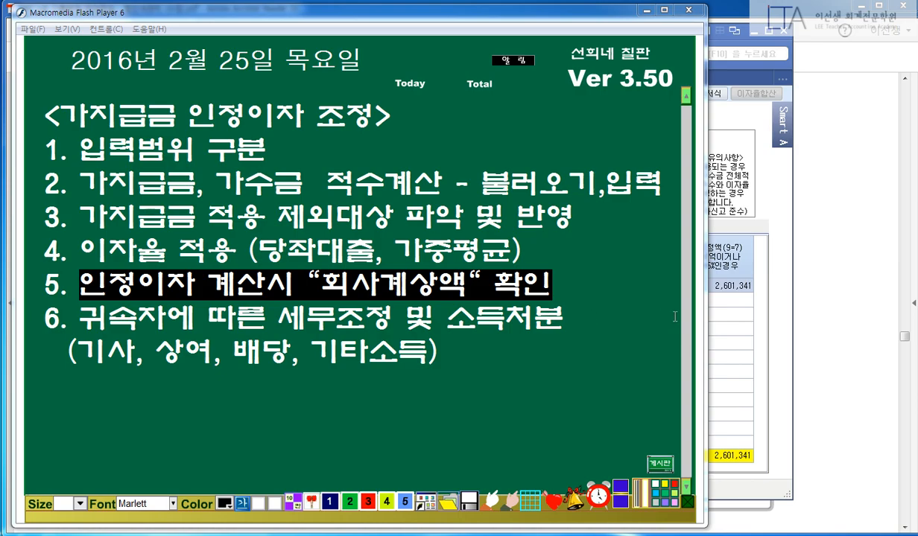
In the exam PDF, highlight reference item 3 about the 2,000,000원 interest from the 대표이사 recorded as income
{"action": "left_click", "coordinate": [761, 322]}
{"action": "left_click", "coordinate": [809, 321]}
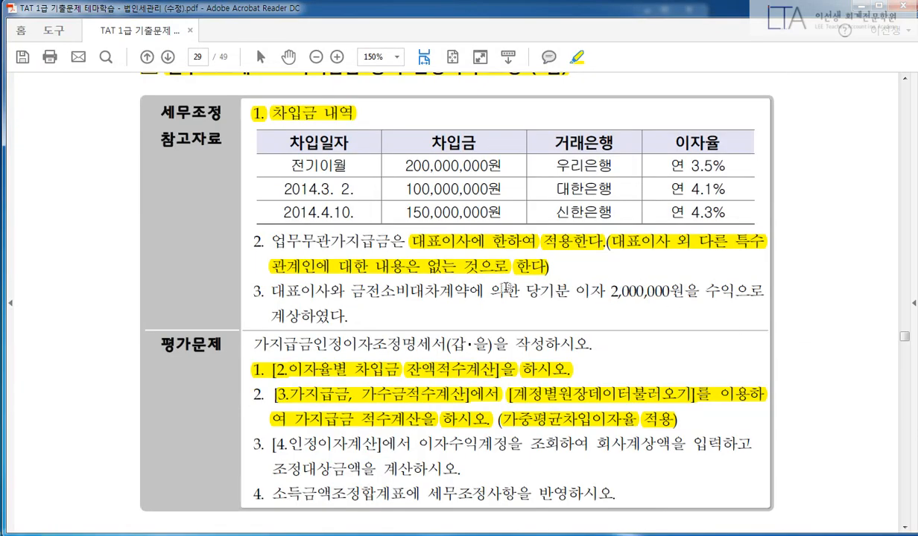
{"action": "left_click_drag", "start_coordinate": [269, 291], "coordinate": [730, 294]}
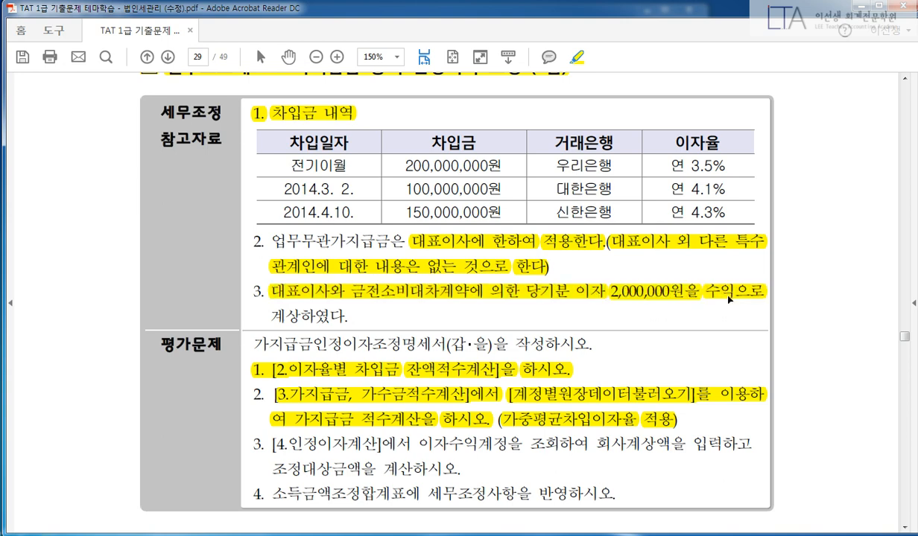
{"action": "left_click_drag", "start_coordinate": [348, 316], "coordinate": [269, 315]}
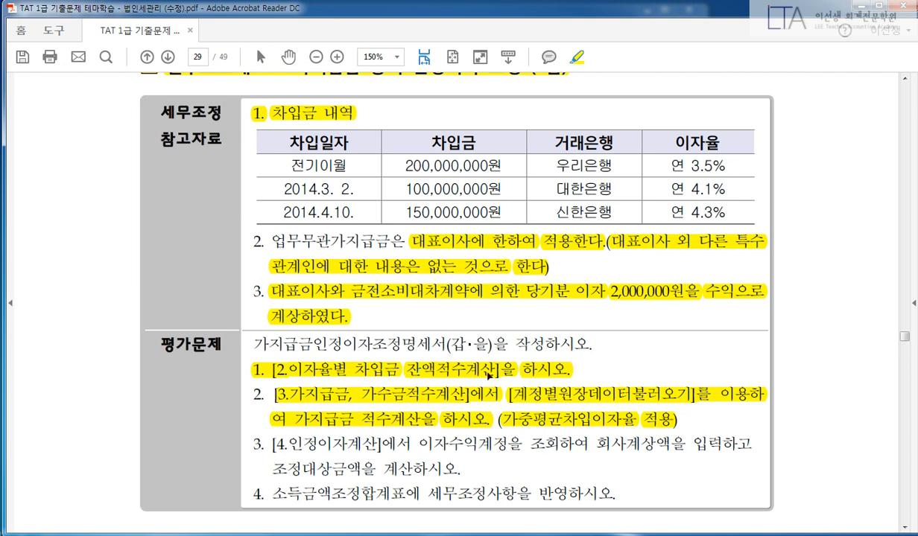
Set the 대표이사's 회사계상액 to 2,000,000 in the 가중평균차입이자율 adjustment table of the tax program
{"action": "key", "text": "alt+Tab"}
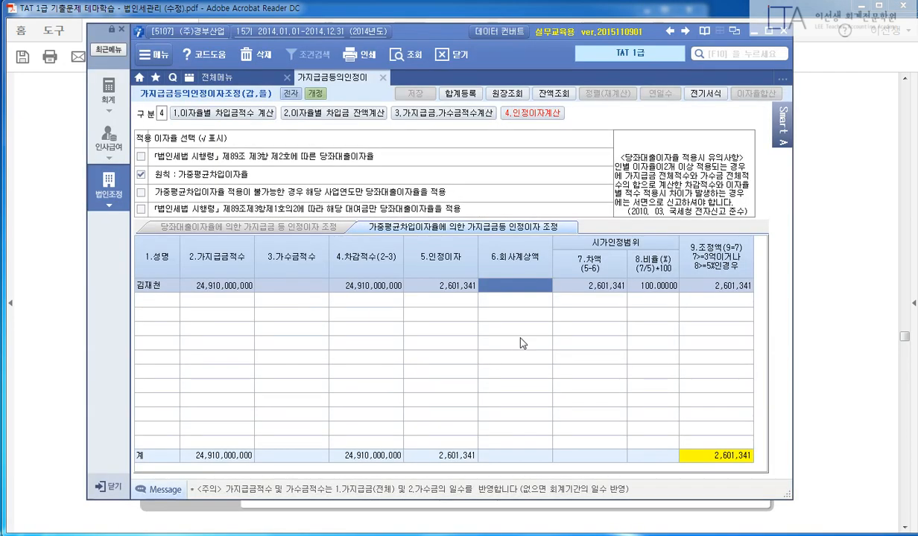
{"action": "left_click", "coordinate": [526, 285]}
{"action": "key", "text": "Return"}
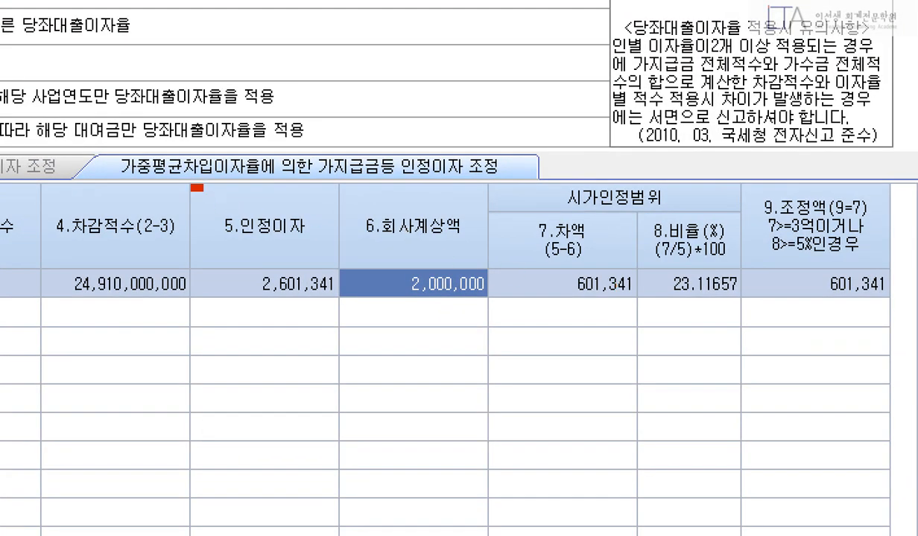
Examine the 인정이자, 회사계상액, 차액, 비율 and 조정액 columns in the 대표이사's row
{"action": "left_click_drag", "start_coordinate": [193, 187], "coordinate": [340, 303]}
{"action": "mouse_move", "coordinate": [346, 187]}
{"action": "left_mouse_down"}
{"action": "mouse_move", "coordinate": [446, 266]}
{"action": "mouse_move", "coordinate": [488, 319]}
{"action": "left_mouse_up"}
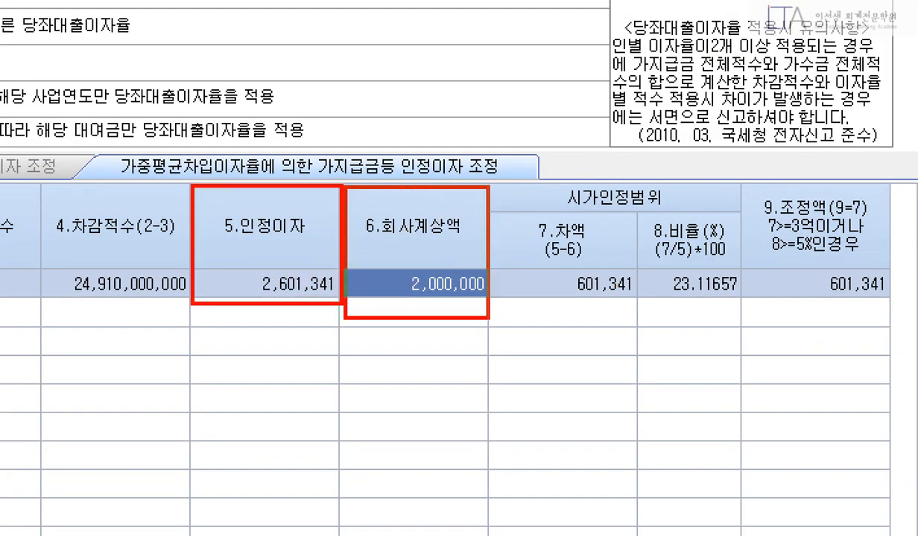
{"action": "mouse_move", "coordinate": [600, 262]}
{"action": "left_mouse_down"}
{"action": "mouse_move", "coordinate": [622, 308]}
{"action": "mouse_move", "coordinate": [646, 301]}
{"action": "left_mouse_up"}
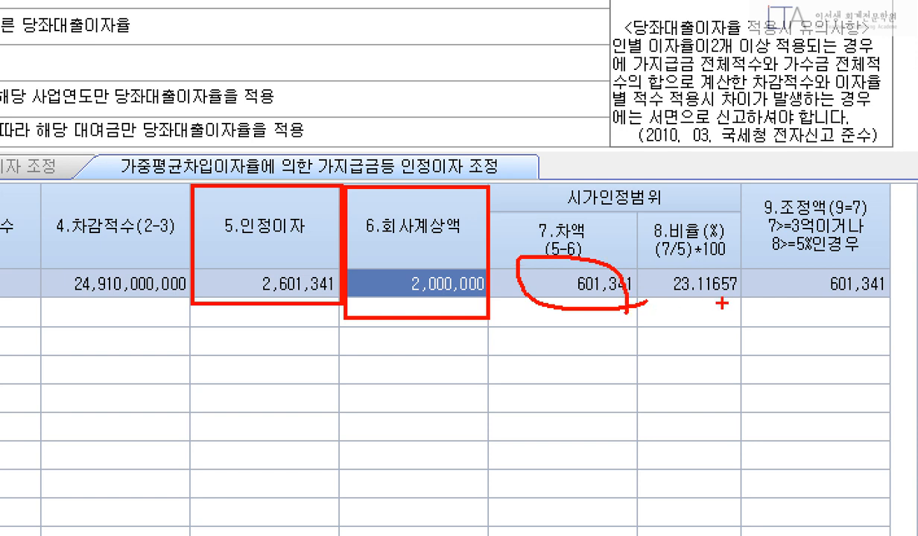
{"action": "mouse_move", "coordinate": [657, 266]}
{"action": "left_mouse_down"}
{"action": "mouse_move", "coordinate": [692, 295]}
{"action": "mouse_move", "coordinate": [741, 309]}
{"action": "left_mouse_up"}
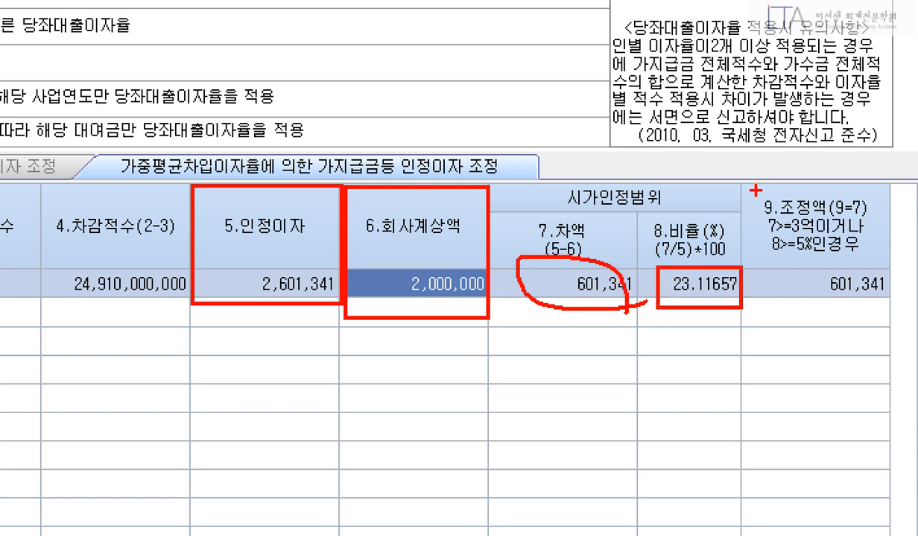
{"action": "mouse_move", "coordinate": [747, 187]}
{"action": "left_mouse_down"}
{"action": "mouse_move", "coordinate": [841, 297]}
{"action": "mouse_move", "coordinate": [873, 304]}
{"action": "left_mouse_up"}
{"action": "left_click_drag", "start_coordinate": [730, 257], "coordinate": [901, 309]}
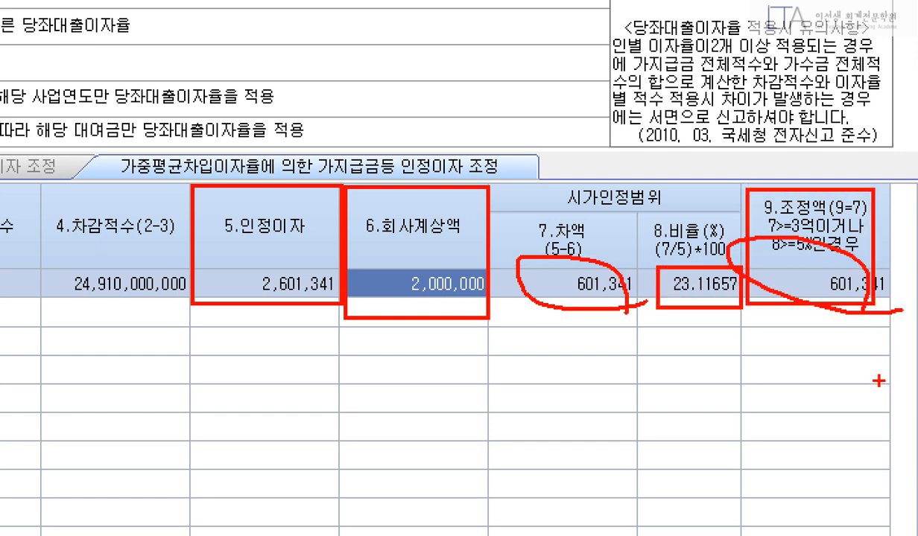
{"action": "key", "text": "Escape"}
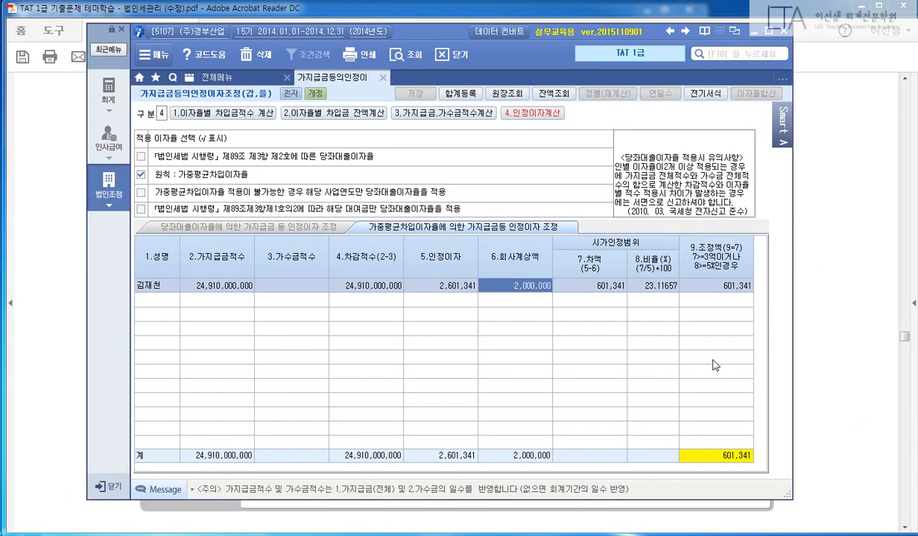
Open 합계등록 for the adjustment form and enter 가지급금인정이자 as a new 익금산입 및 손금불산입 account
{"action": "key", "text": "F3"}
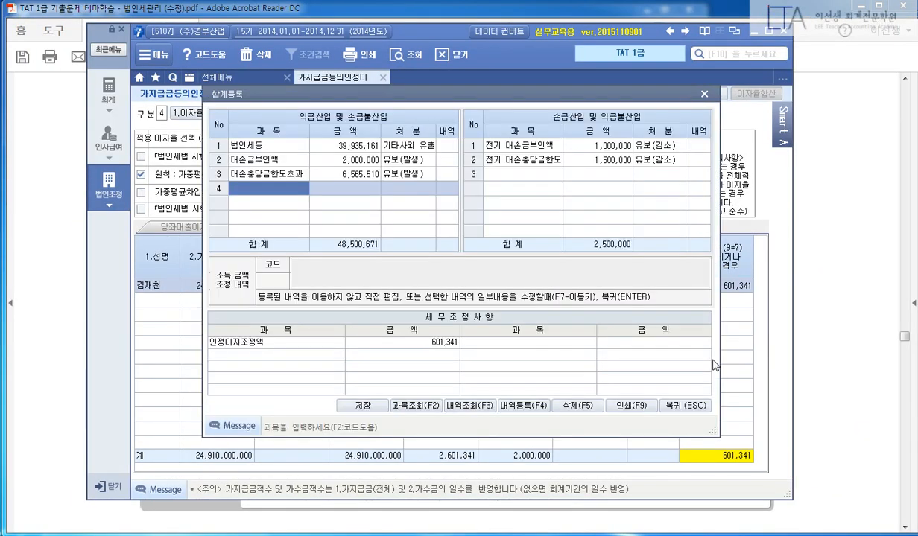
{"action": "type", "text": "rkwlr"}
{"action": "key", "text": "BackSpace"}
{"action": "key", "text": "BackSpace"}
{"action": "key", "text": "BackSpace"}
{"action": "key", "text": "BackSpace"}
{"action": "key", "text": "BackSpace"}
{"action": "key", "text": "BackSpace"}
{"action": "key", "text": "BackSpace"}
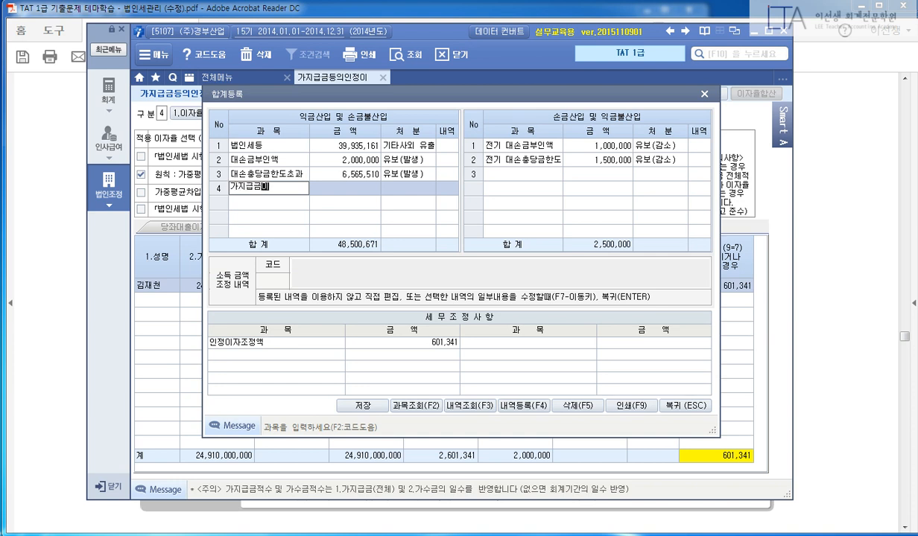
{"action": "type", "text": "가지급금인정이자"}
{"action": "key", "text": "Return"}
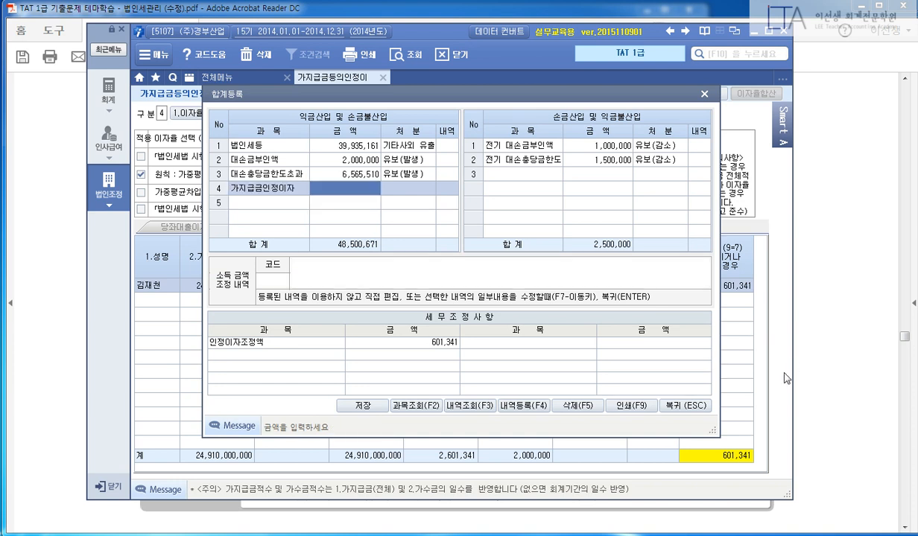
Review checklist item 6 on the lecture board about the 소득처분 according to the 귀속자, then return to the tax program
{"action": "key", "text": "alt+Tab"}
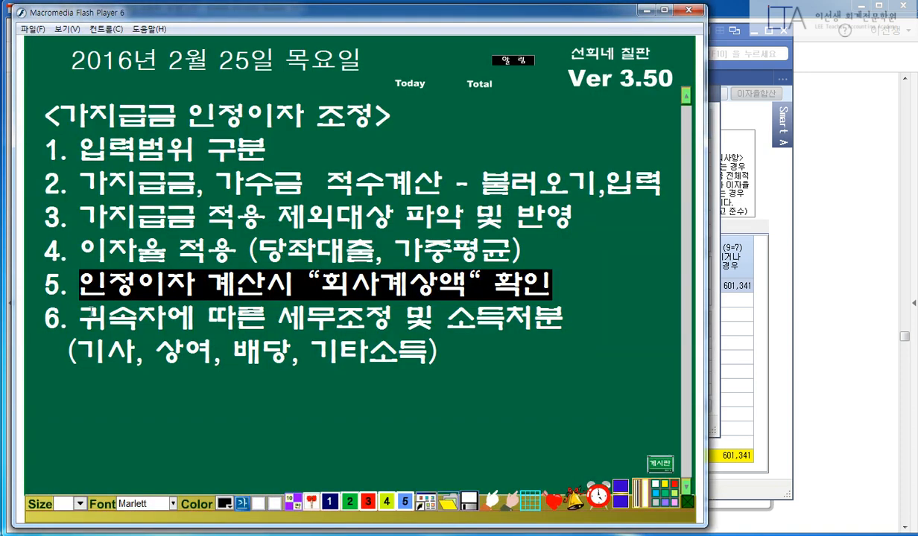
{"action": "left_click_drag", "start_coordinate": [78, 303], "coordinate": [545, 319]}
{"action": "left_click", "coordinate": [287, 356]}
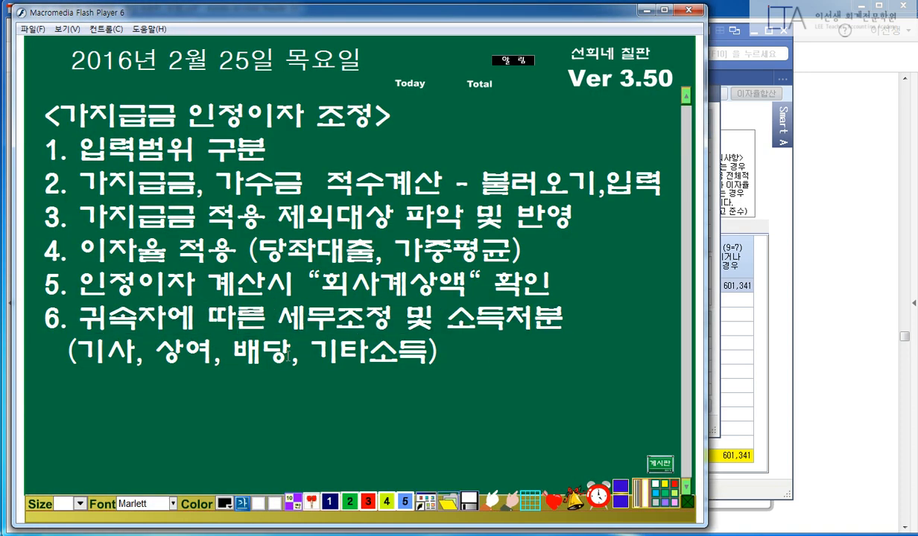
{"action": "left_click_drag", "start_coordinate": [153, 350], "coordinate": [211, 350]}
{"action": "left_click", "coordinate": [216, 358]}
{"action": "key", "text": "alt+Tab"}
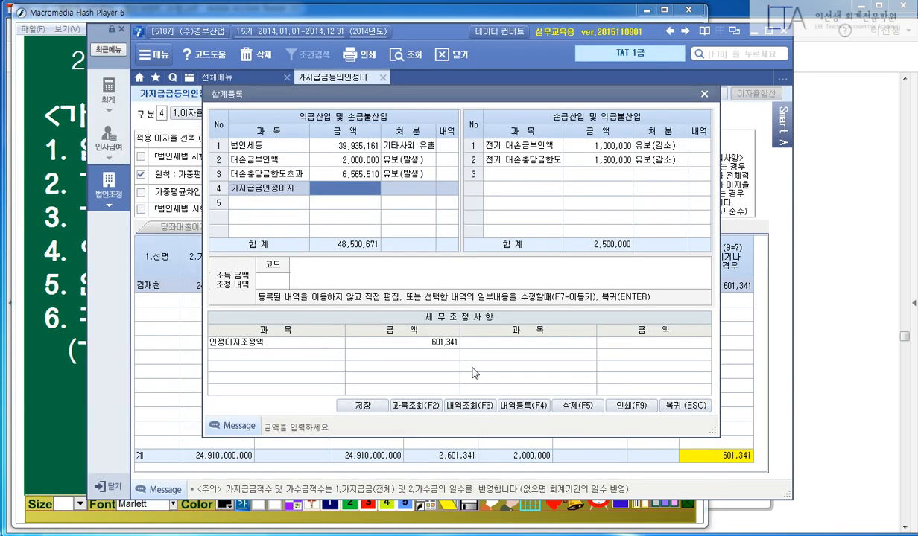
Register 601,341 with the disposition 상여 for 가지급금인정이자, then close 합계등록 and the adjustment form
{"action": "type", "text": "601,341"}
{"action": "key", "text": "Return"}
{"action": "key", "text": "4"}
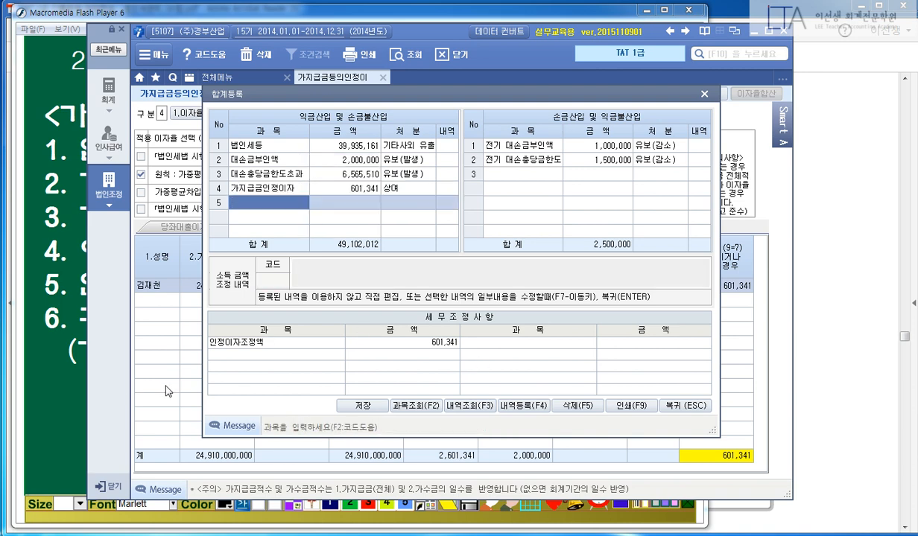
{"action": "key", "text": "Escape"}
{"action": "key", "text": "Escape"}
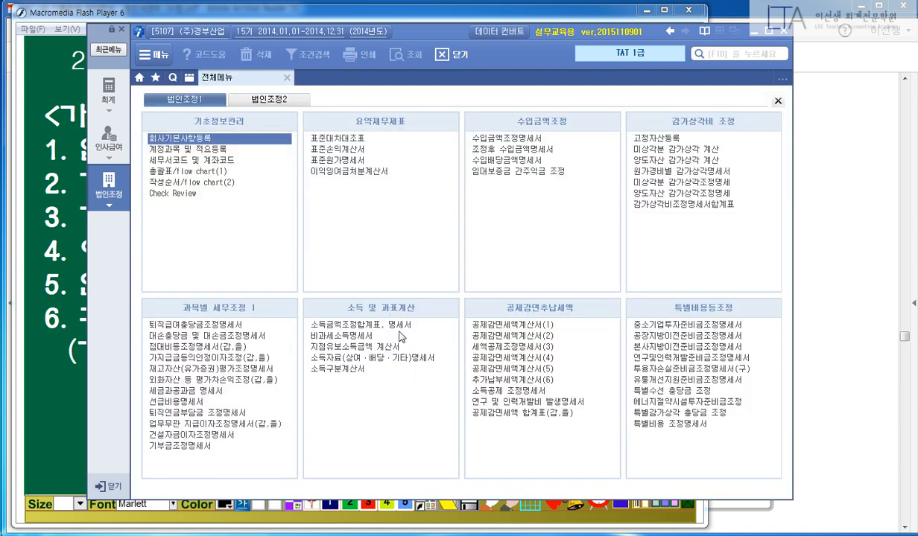
Put the lecture board away and highlight form 3, 가지급금등의인정이자조정(갑,을), in the exam PDF's 작성대상서식 list for ㈜한주법인
{"action": "left_click", "coordinate": [56, 229]}
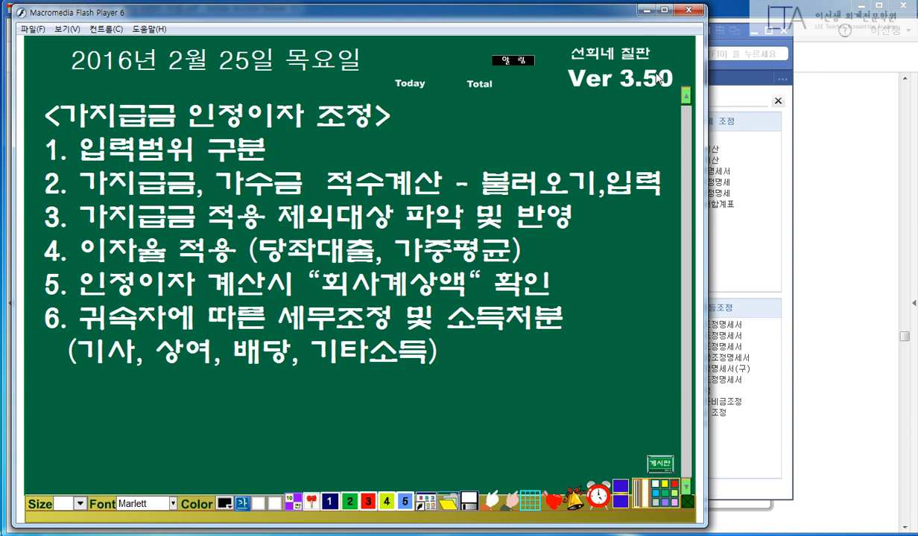
{"action": "left_click", "coordinate": [644, 10]}
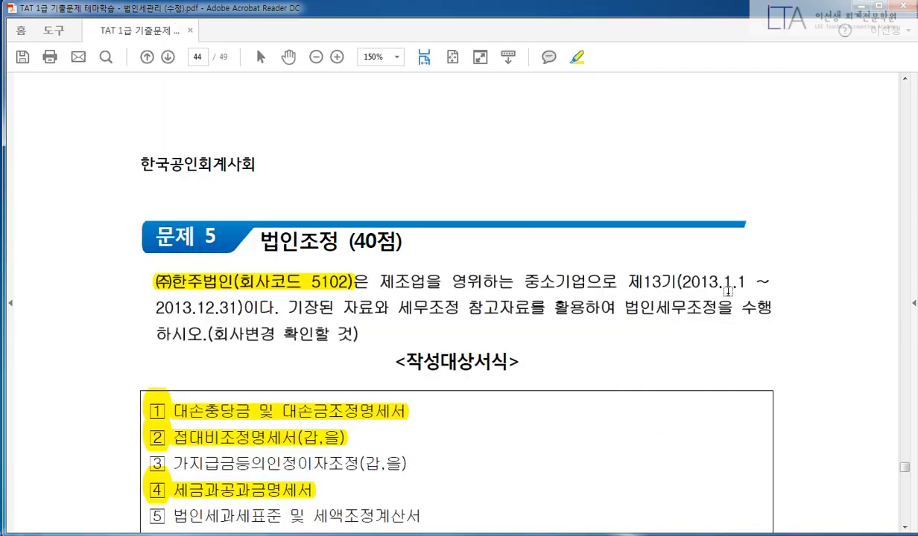
{"action": "scroll", "coordinate": [727, 293], "scroll_direction": "down", "scroll_amount": 4}
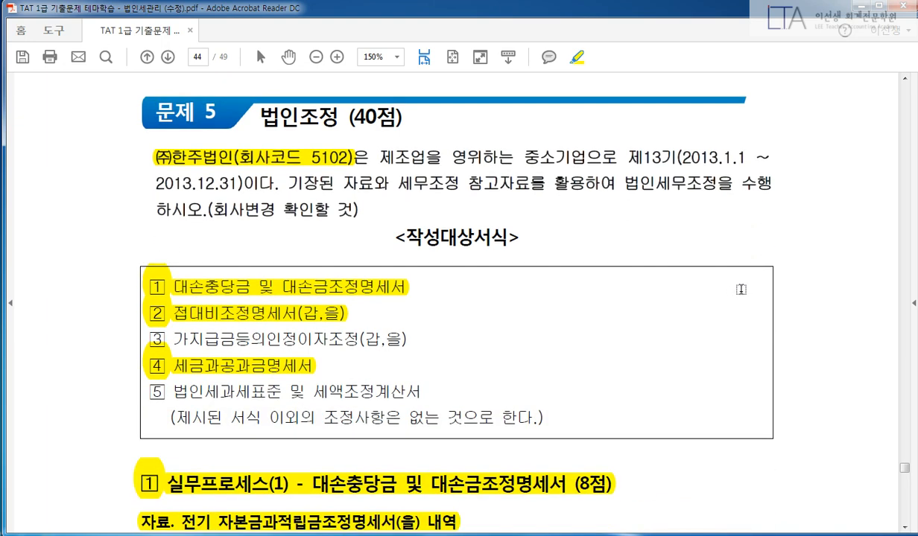
{"action": "left_click_drag", "start_coordinate": [402, 328], "coordinate": [159, 336]}
Find 실무프로세스(4) on page 45 of the exam PDF and highlight its heading 가지급금등의인정이자조정명세서(갑·을) (8점)
{"action": "scroll", "coordinate": [497, 322], "scroll_direction": "down", "scroll_amount": 12}
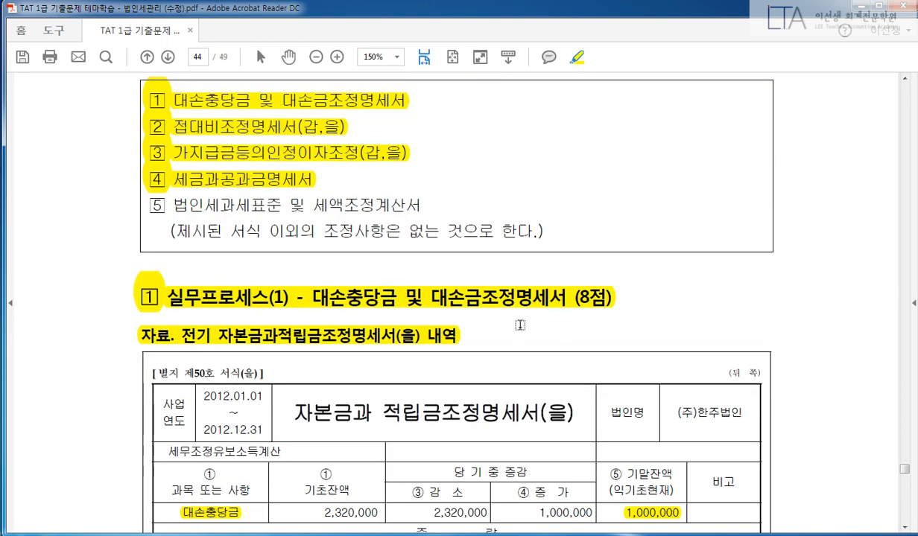
{"action": "scroll", "coordinate": [515, 324], "scroll_direction": "down", "scroll_amount": 5}
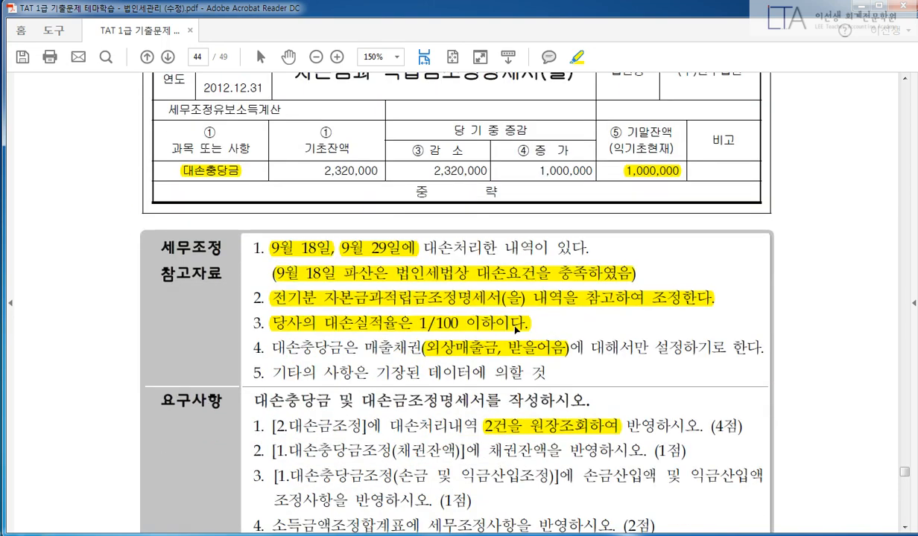
{"action": "left_click", "coordinate": [169, 59]}
{"action": "left_click", "coordinate": [169, 59]}
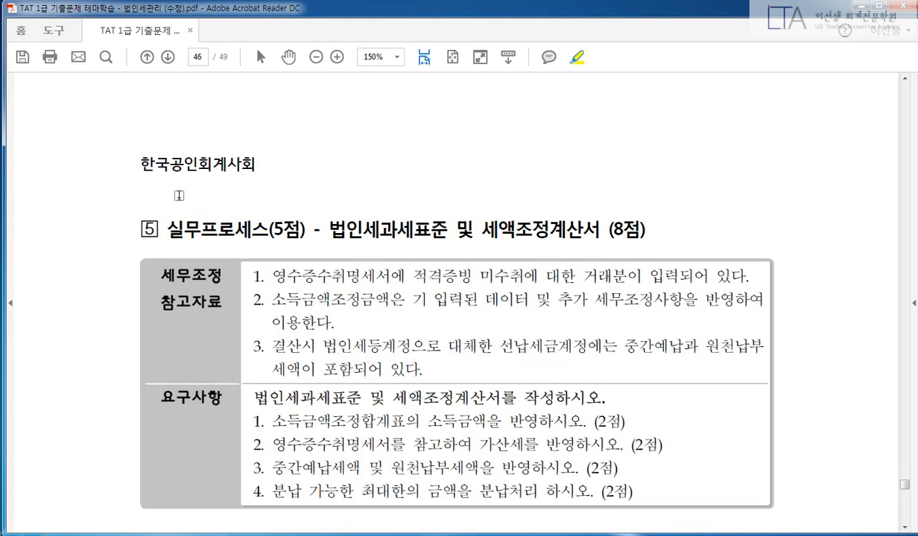
{"action": "left_click", "coordinate": [147, 57]}
{"action": "scroll", "coordinate": [169, 256], "scroll_direction": "down", "scroll_amount": 15}
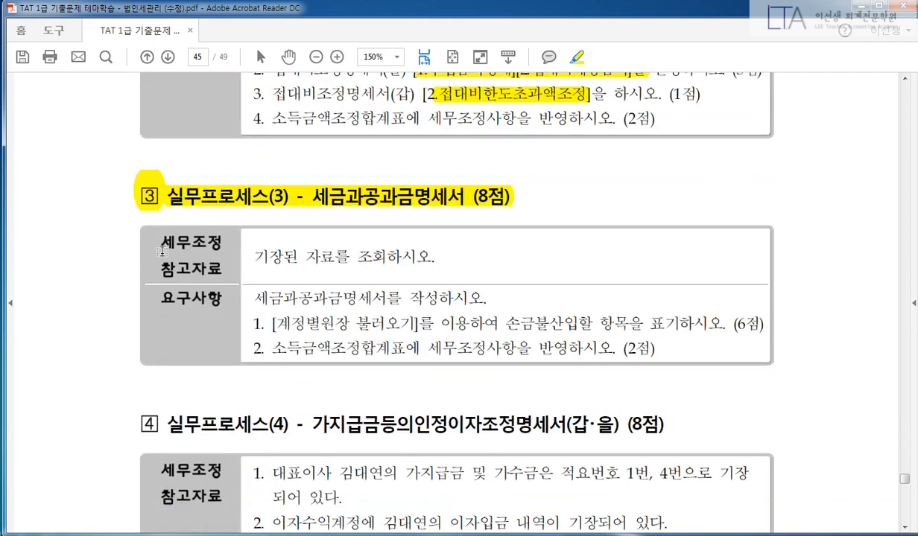
{"action": "scroll", "coordinate": [169, 256], "scroll_direction": "down", "scroll_amount": 2}
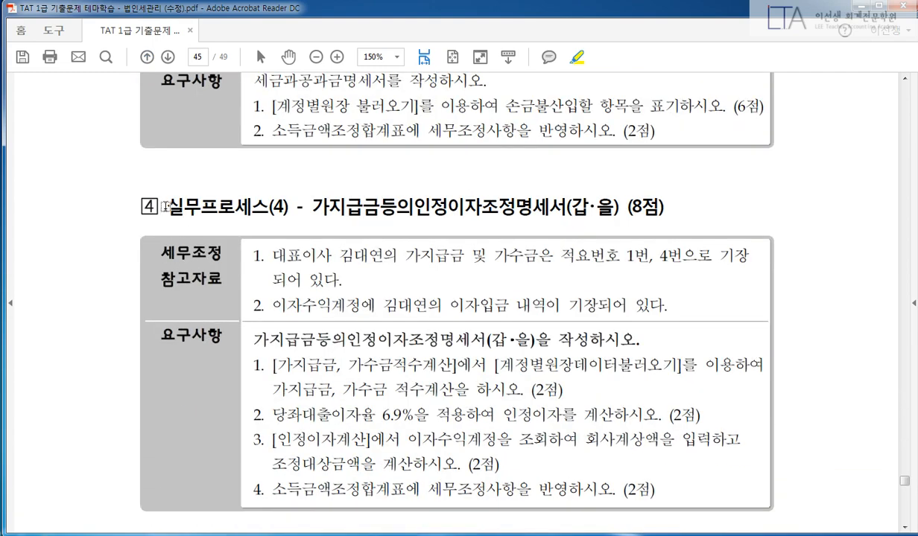
{"action": "left_click_drag", "start_coordinate": [142, 198], "coordinate": [647, 211]}
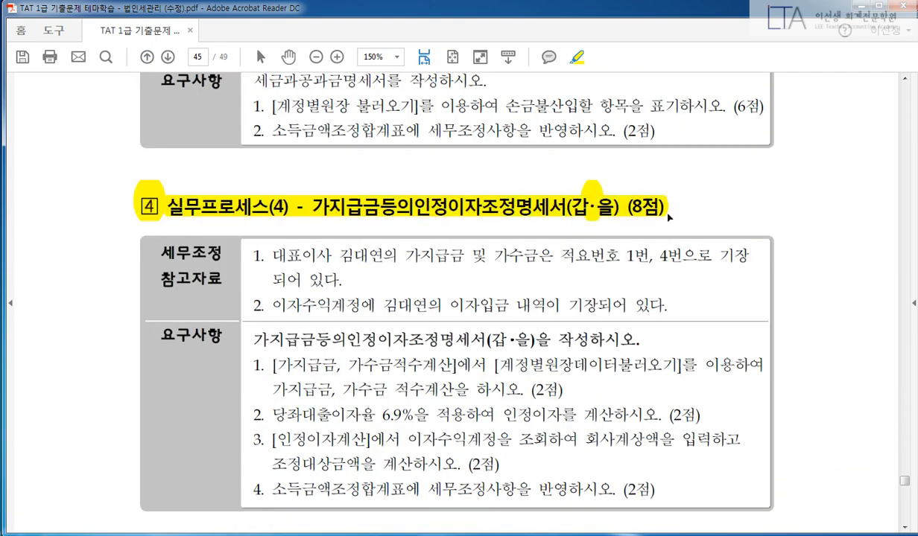
Highlight the 요구사항 task sentence and the terms 가지급금, 가수금적수계산 and 계정별원장데이터불러오기 in requirement 1
{"action": "scroll", "coordinate": [680, 235], "scroll_direction": "down", "scroll_amount": 3}
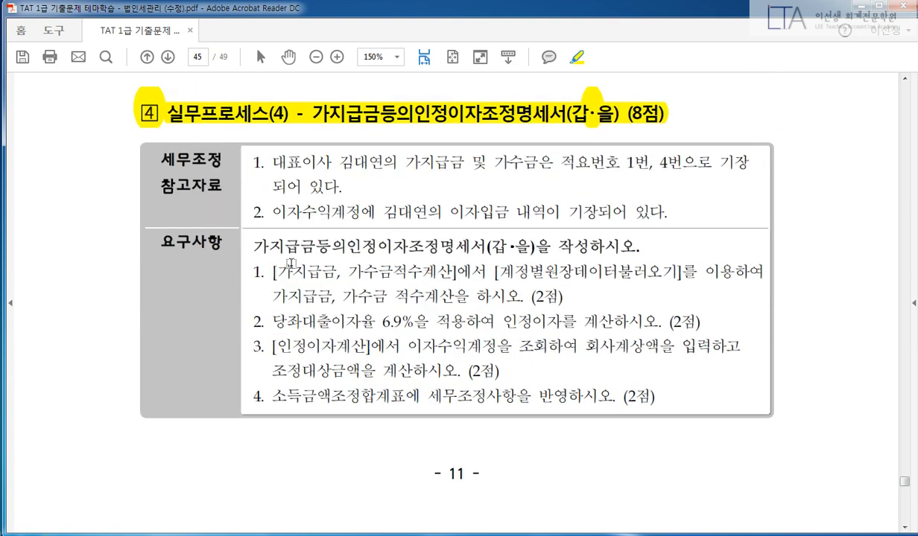
{"action": "left_click", "coordinate": [341, 535]}
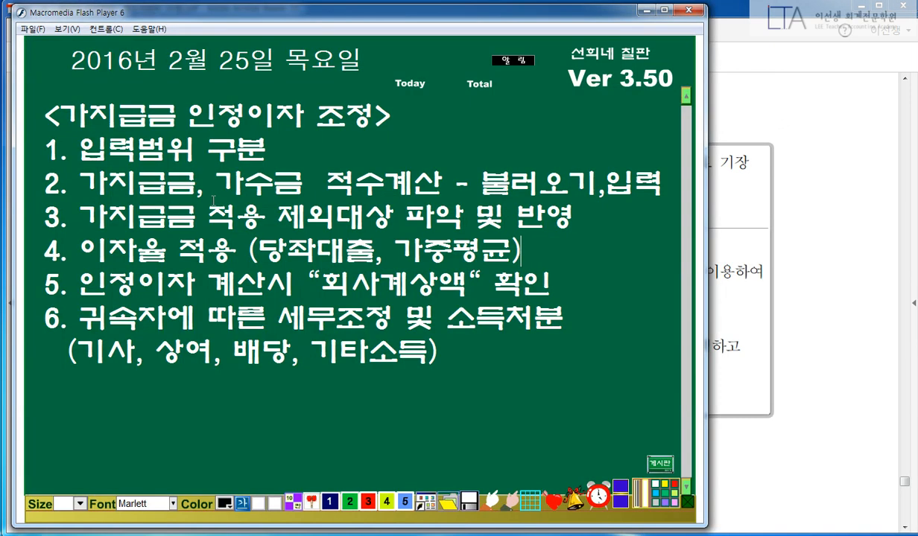
{"action": "left_click", "coordinate": [712, 251]}
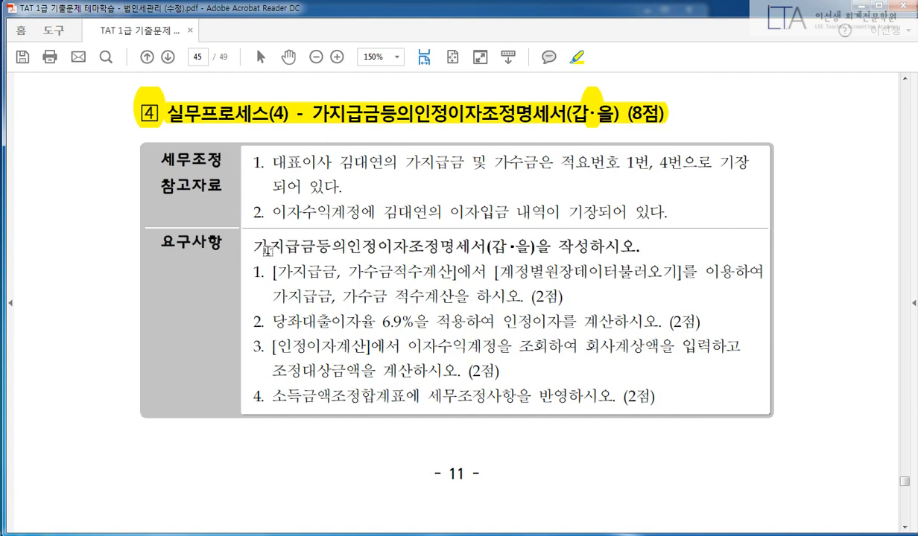
{"action": "left_click_drag", "start_coordinate": [254, 244], "coordinate": [615, 246]}
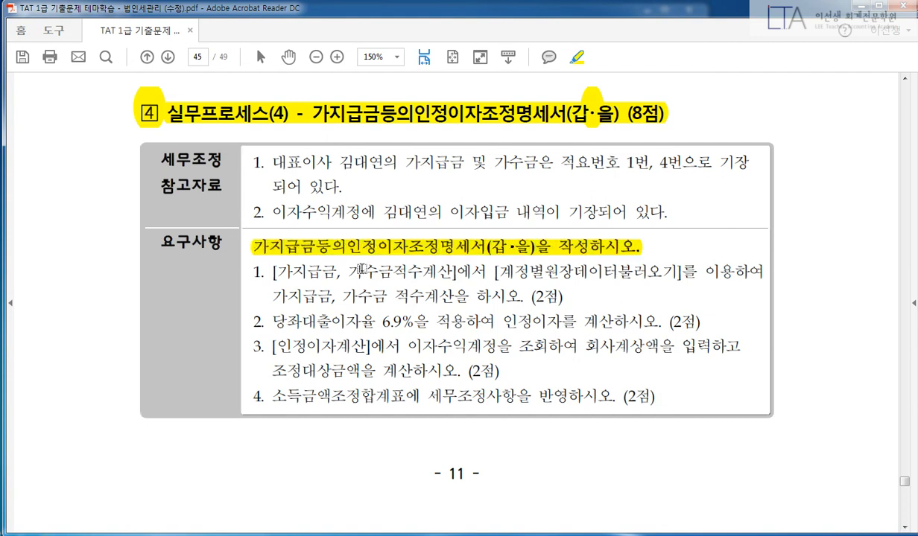
{"action": "left_click_drag", "start_coordinate": [275, 269], "coordinate": [666, 272]}
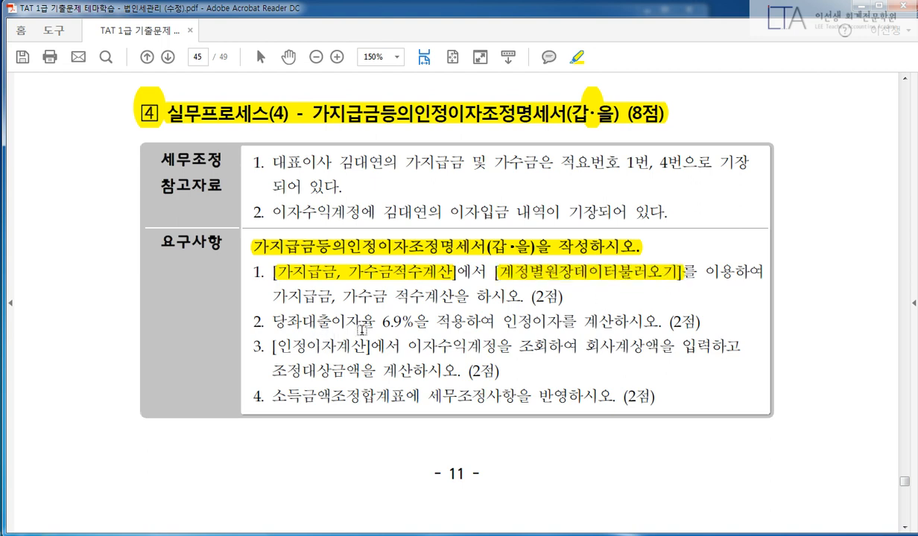
Highlight 당좌대출이자율 6.9% in requirement 2 and the whole of requirement 3 about entering the 회사계상액
{"action": "left_click_drag", "start_coordinate": [273, 320], "coordinate": [412, 321]}
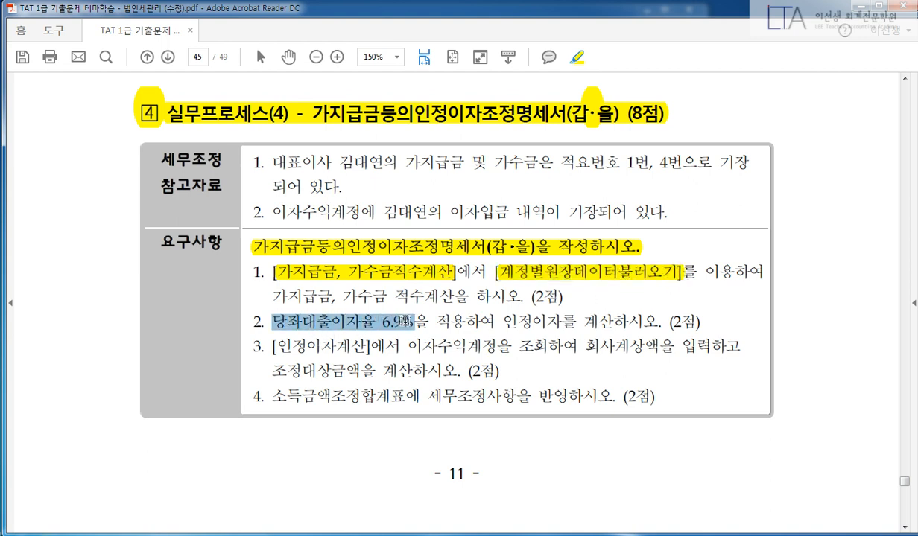
{"action": "left_click_drag", "start_coordinate": [273, 346], "coordinate": [742, 346]}
{"action": "left_click_drag", "start_coordinate": [273, 361], "coordinate": [486, 360]}
Highlight the 이자수익계정 entry in reference item 2 and the 적요번호 1번, 4번 phrase in reference item 1
{"action": "scroll", "coordinate": [670, 371], "scroll_direction": "up", "scroll_amount": 1}
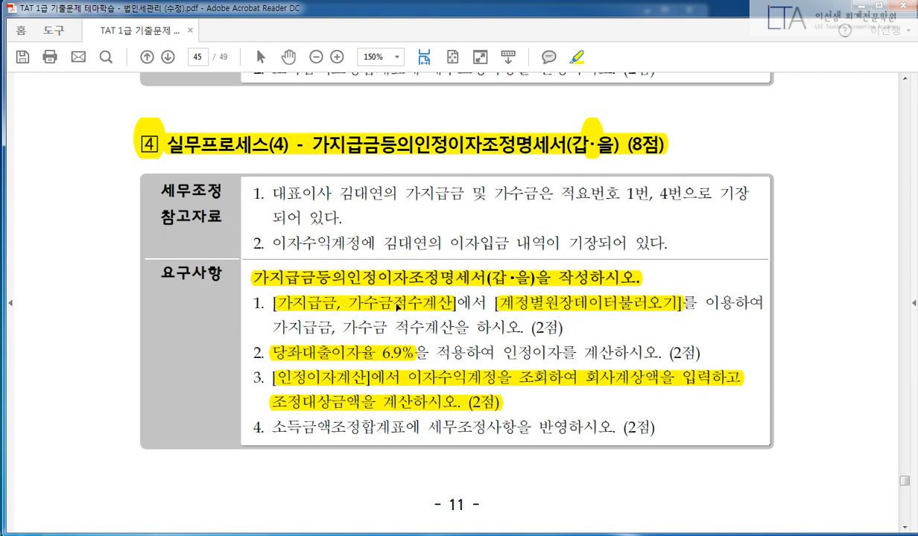
{"action": "left_click_drag", "start_coordinate": [273, 243], "coordinate": [619, 244]}
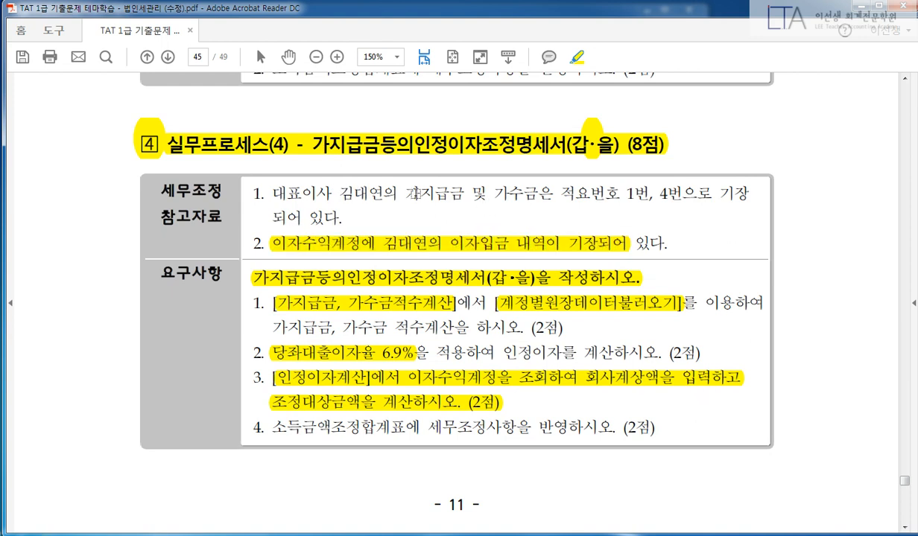
{"action": "left_click_drag", "start_coordinate": [407, 194], "coordinate": [714, 196]}
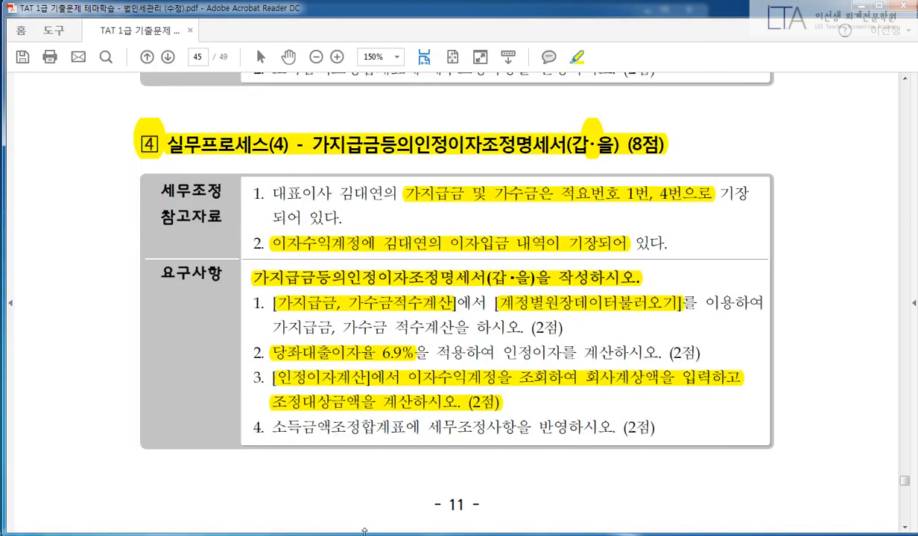
In the tax program, open 가지급금등의인정이자조정(갑,을) for (주)한주법인 and add the 대표이사 with the full name under 3.가지급금,가수금적수계산
{"action": "left_click", "coordinate": [328, 535]}
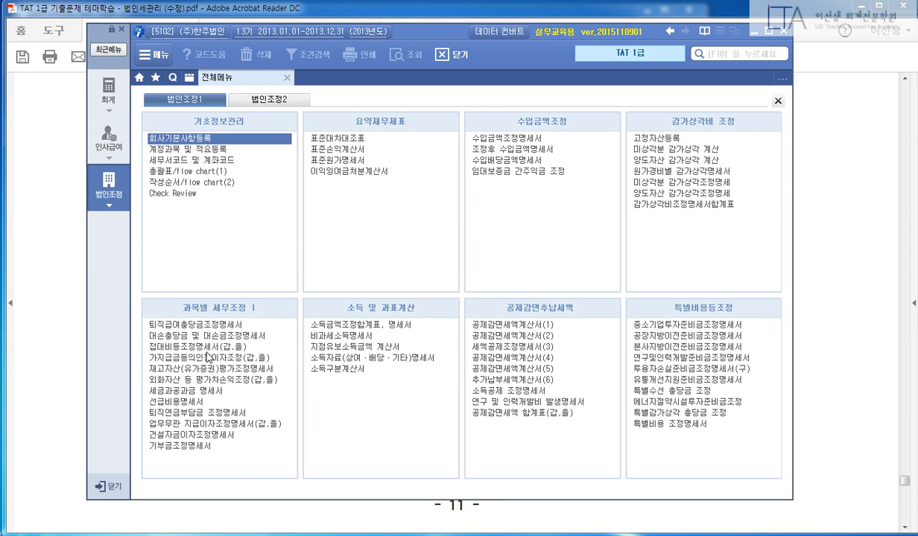
{"action": "left_click", "coordinate": [208, 358]}
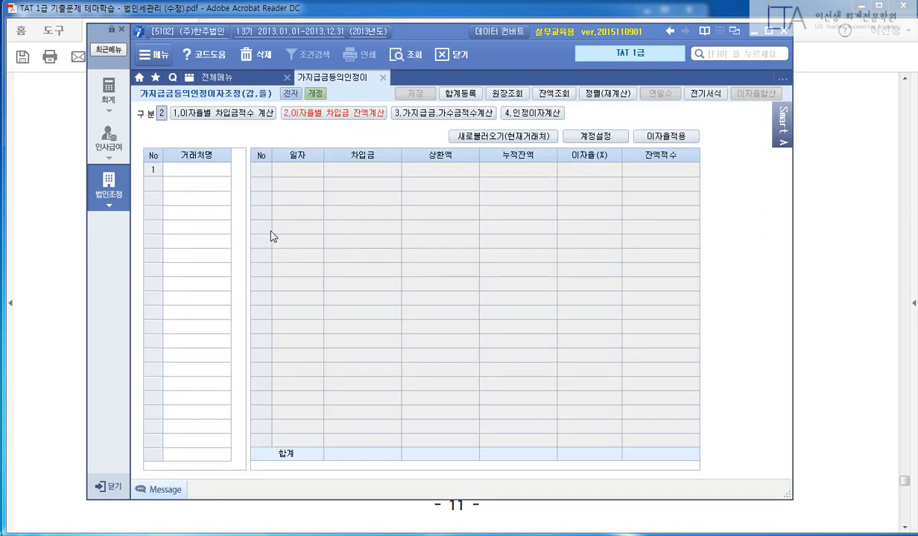
{"action": "left_click", "coordinate": [435, 112]}
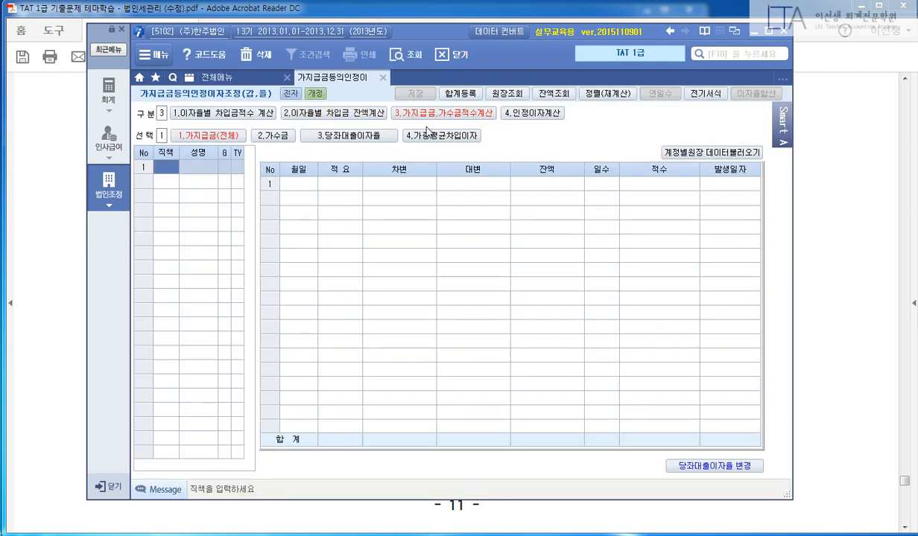
{"action": "type", "text": "대표이사"}
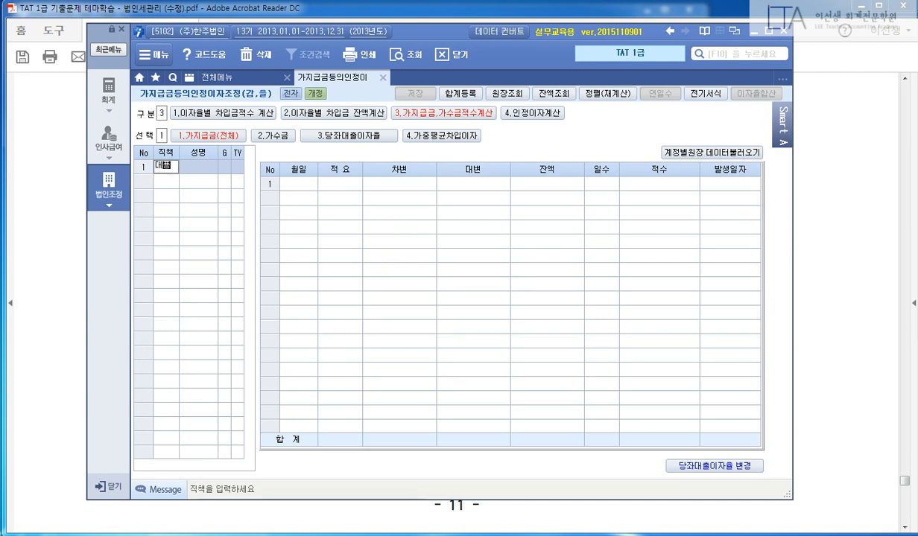
{"action": "key", "text": "Return"}
{"action": "type", "text": "대연"}
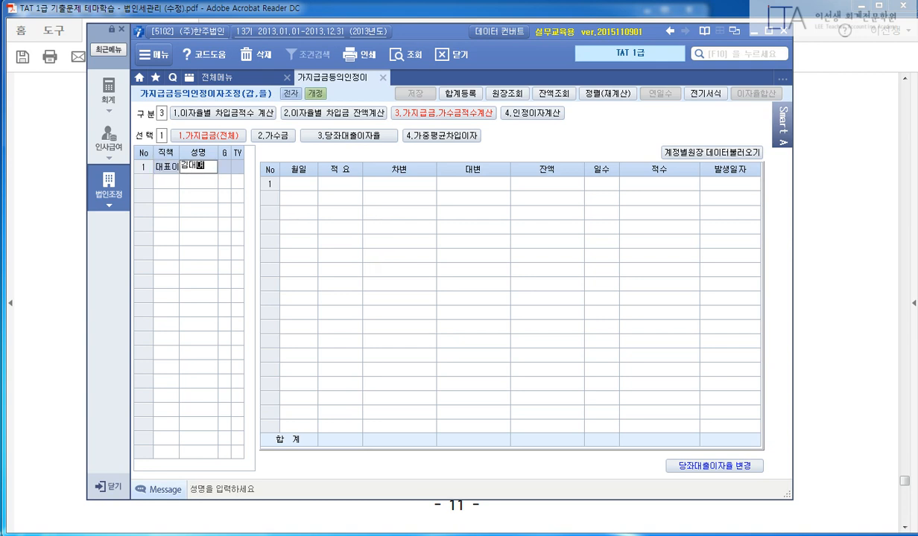
{"action": "key", "text": "Return"}
Load the 대표이사's account ledger data consolidated by date for 적요번호 1 과 4, and display the 1.가지급금(전체) entries
{"action": "left_click", "coordinate": [691, 158]}
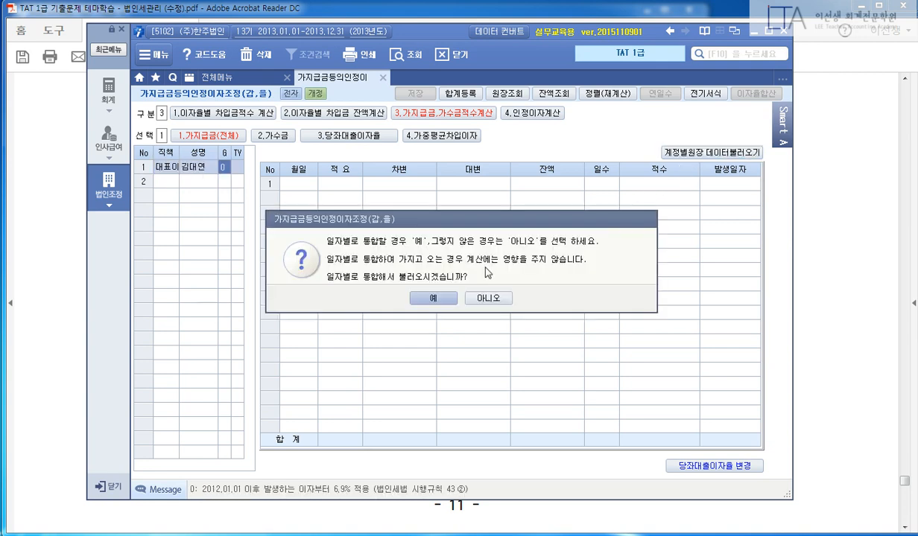
{"action": "left_click", "coordinate": [416, 296]}
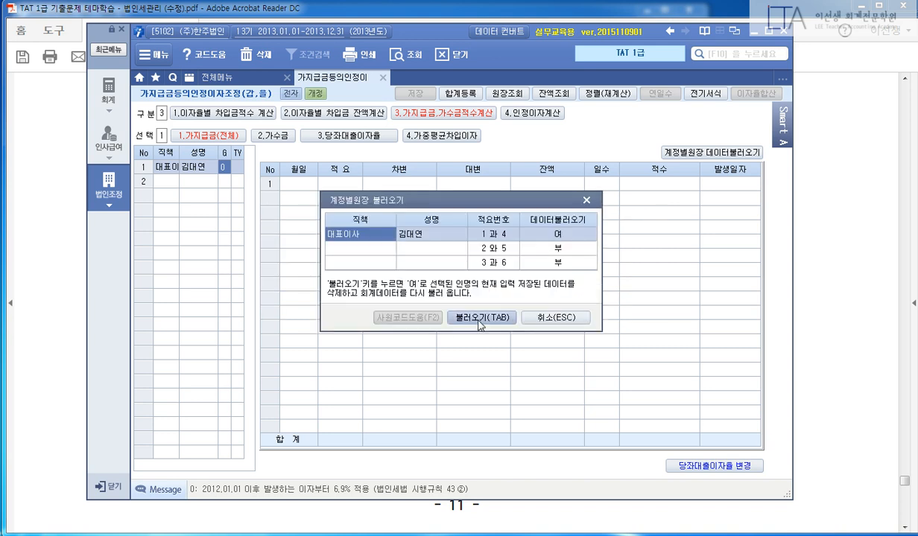
{"action": "left_click", "coordinate": [478, 319]}
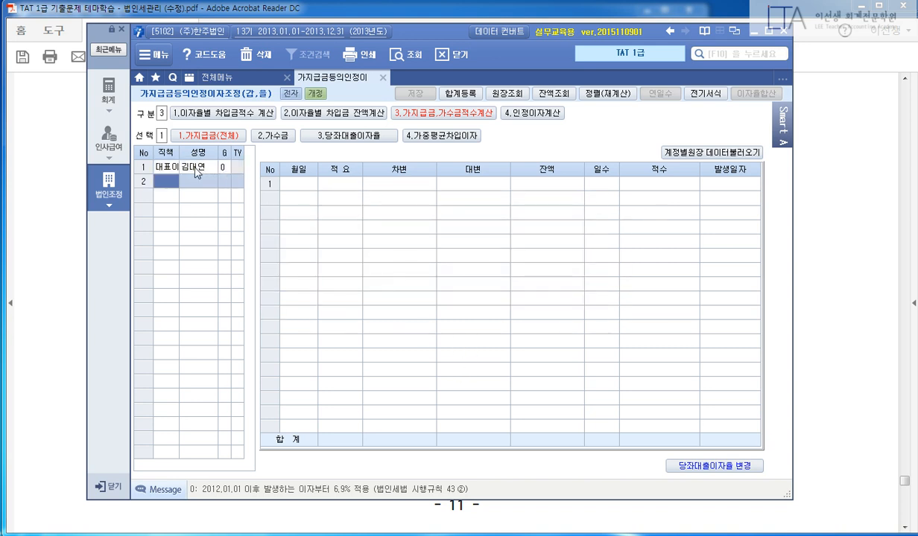
{"action": "left_click", "coordinate": [273, 135]}
{"action": "left_click", "coordinate": [214, 139]}
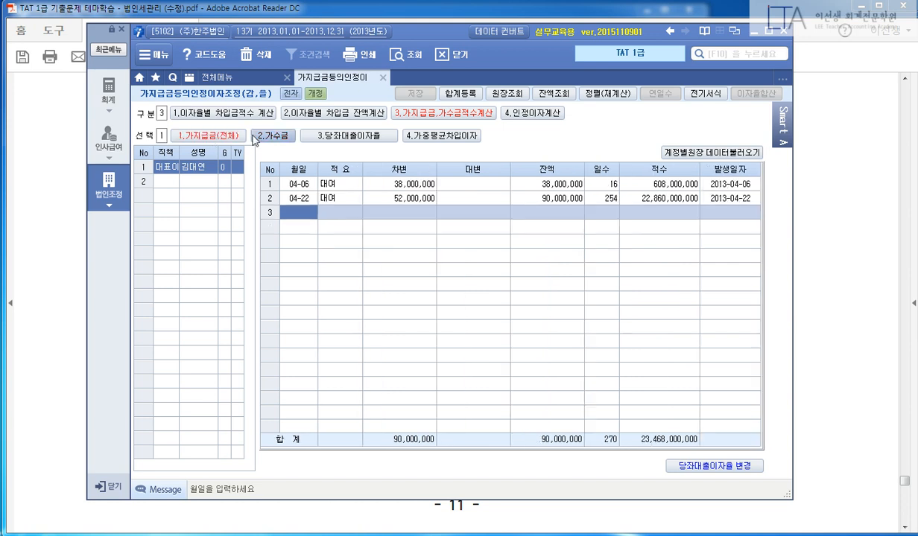
Check the 2.가수금 entries and load the data of all 인명 into 3.당좌대출이자율, accepting replacement of the existing data
{"action": "left_click", "coordinate": [259, 137]}
{"action": "left_click", "coordinate": [243, 139]}
{"action": "left_click", "coordinate": [339, 136]}
{"action": "left_click", "coordinate": [689, 149]}
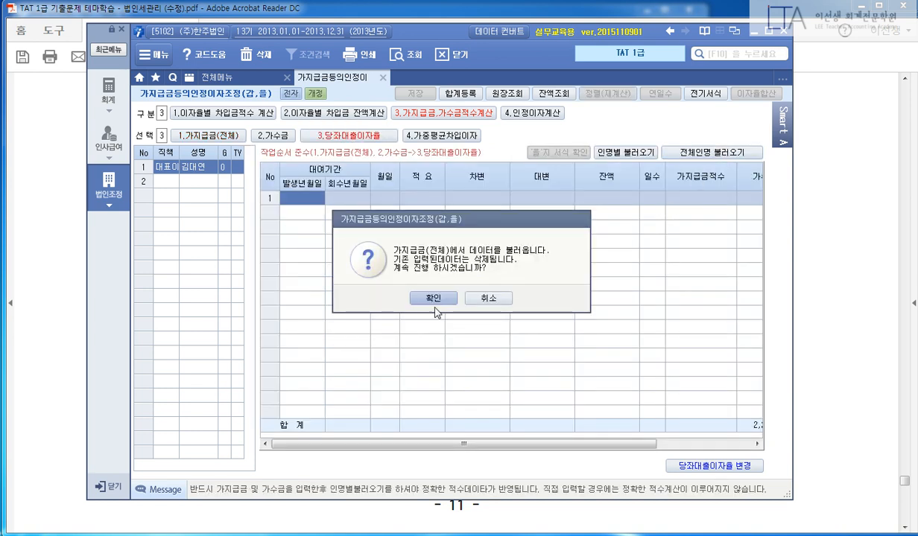
{"action": "left_click", "coordinate": [429, 299]}
Examine the two loaded 대여 rows and the 가지급금적수, 가수금적수 and 차감적수 columns in 3.당좌대출이자율
{"action": "left_click", "coordinate": [458, 213]}
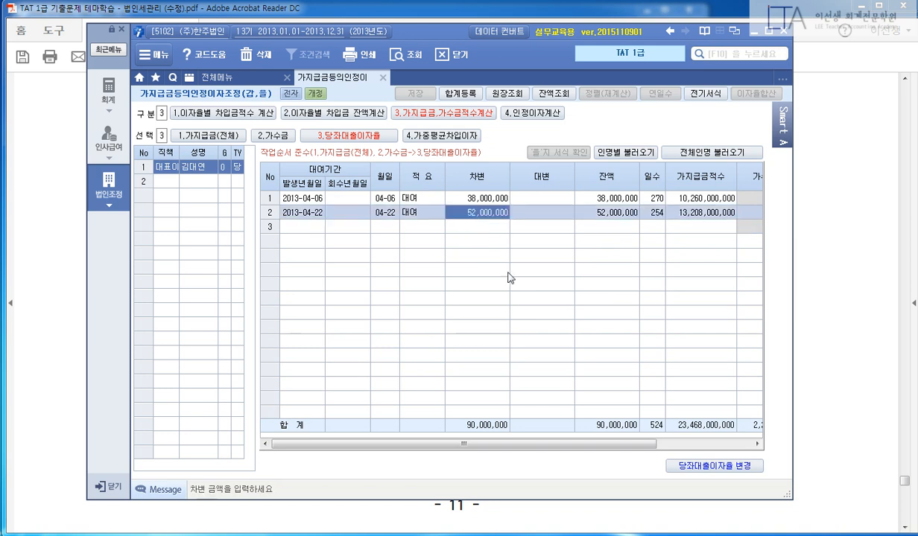
{"action": "left_click_drag", "start_coordinate": [542, 445], "coordinate": [634, 444]}
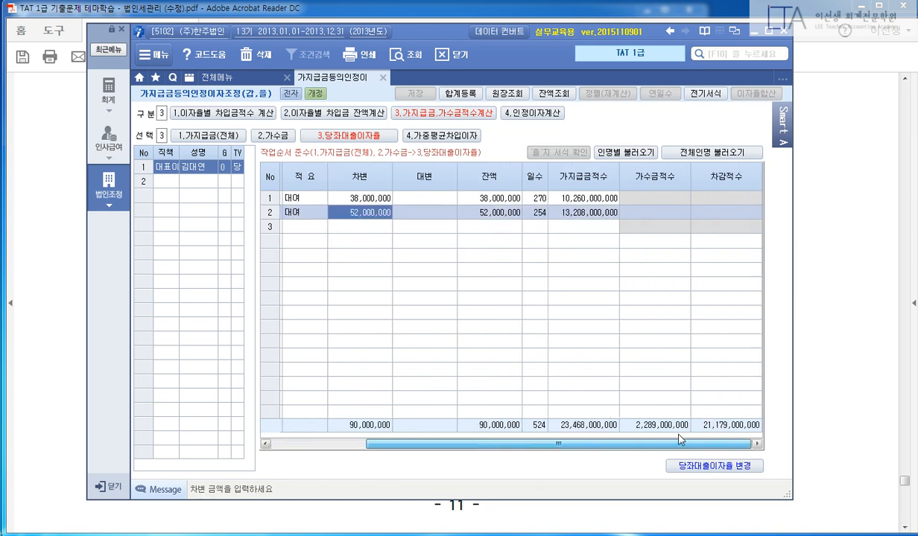
{"action": "key", "text": "Up"}
{"action": "left_click", "coordinate": [588, 226]}
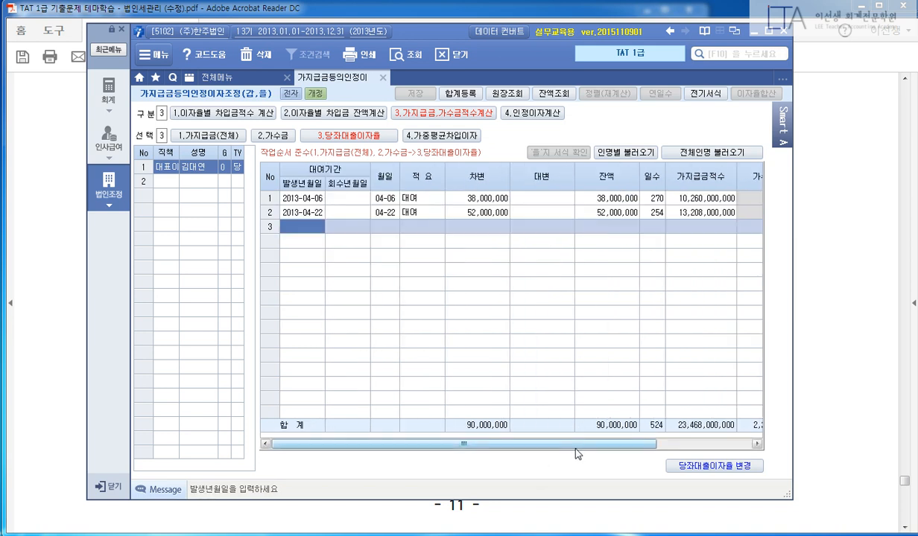
{"action": "left_click", "coordinate": [468, 199]}
{"action": "left_click", "coordinate": [471, 213]}
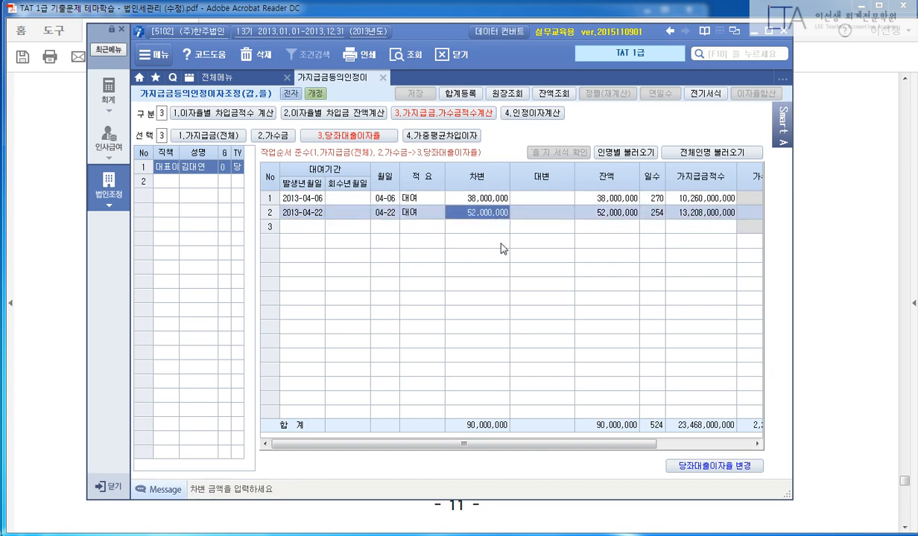
Open 4.인정이자계산 and box the 가지급금적수, 가수금적수, 차감적수 columns and the 인정이자 amount, clearing the marks at the end
{"action": "left_click", "coordinate": [537, 120]}
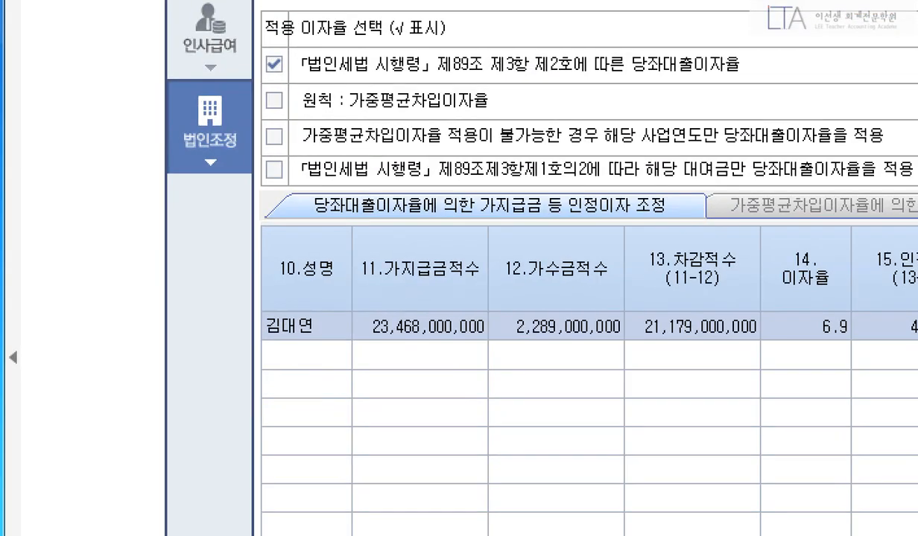
{"action": "mouse_move", "coordinate": [353, 223]}
{"action": "left_mouse_down"}
{"action": "mouse_move", "coordinate": [607, 343]}
{"action": "mouse_move", "coordinate": [761, 352]}
{"action": "mouse_move", "coordinate": [637, 327]}
{"action": "mouse_move", "coordinate": [779, 366]}
{"action": "left_mouse_up"}
{"action": "mouse_move", "coordinate": [868, 328]}
{"action": "left_mouse_down"}
{"action": "mouse_move", "coordinate": [816, 356]}
{"action": "mouse_move", "coordinate": [897, 353]}
{"action": "mouse_move", "coordinate": [899, 295]}
{"action": "mouse_move", "coordinate": [914, 355]}
{"action": "left_mouse_up"}
{"action": "key", "text": "Escape"}
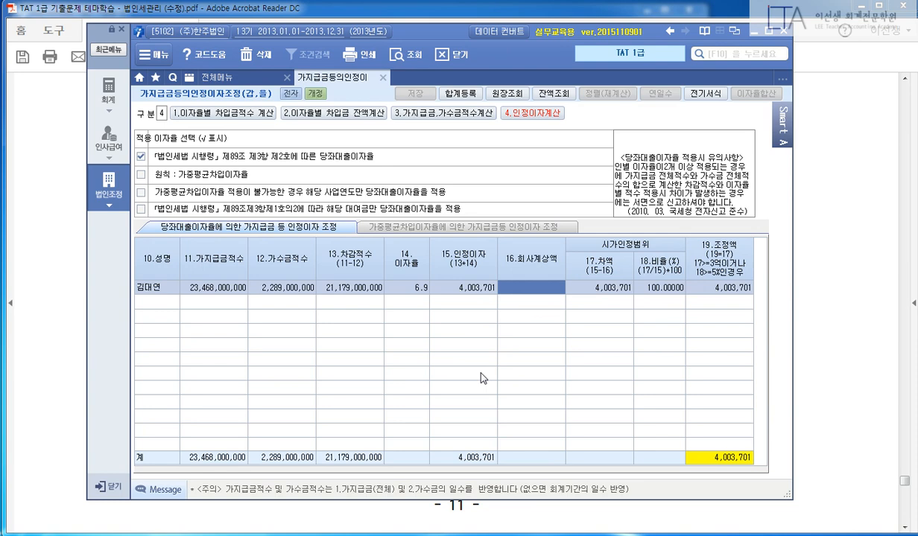
Look up the 2013 account ledger for account code 901 이자수익
{"action": "left_click", "coordinate": [557, 93]}
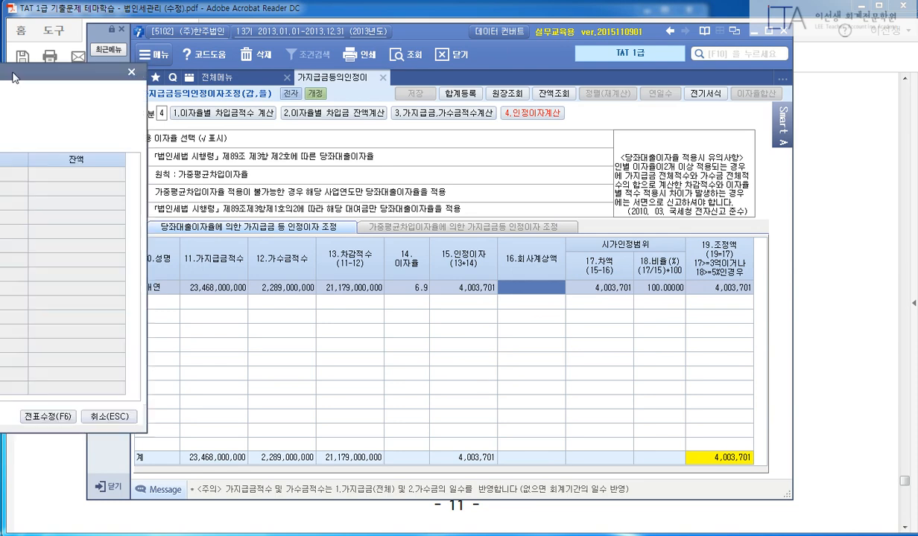
{"action": "type", "text": "901"}
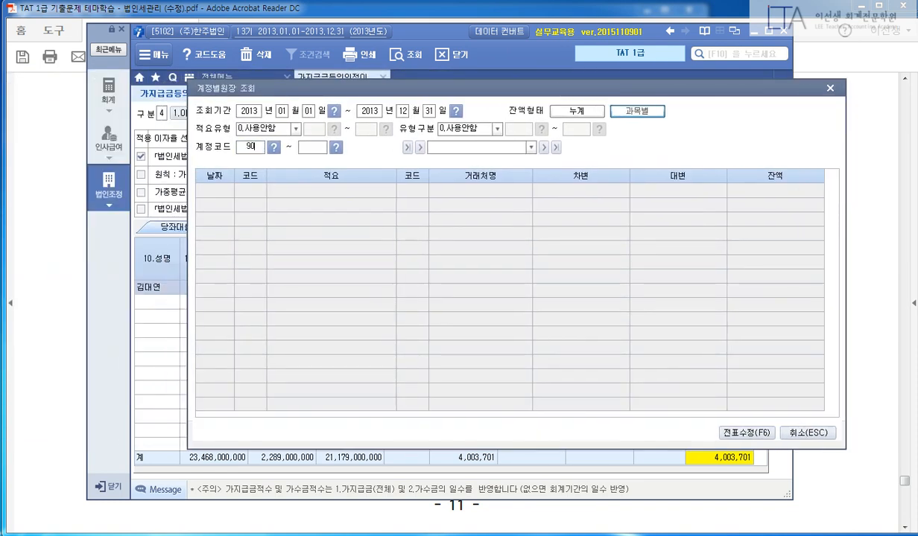
{"action": "key", "text": "Return"}
{"action": "type", "text": "901"}
{"action": "key", "text": "Return"}
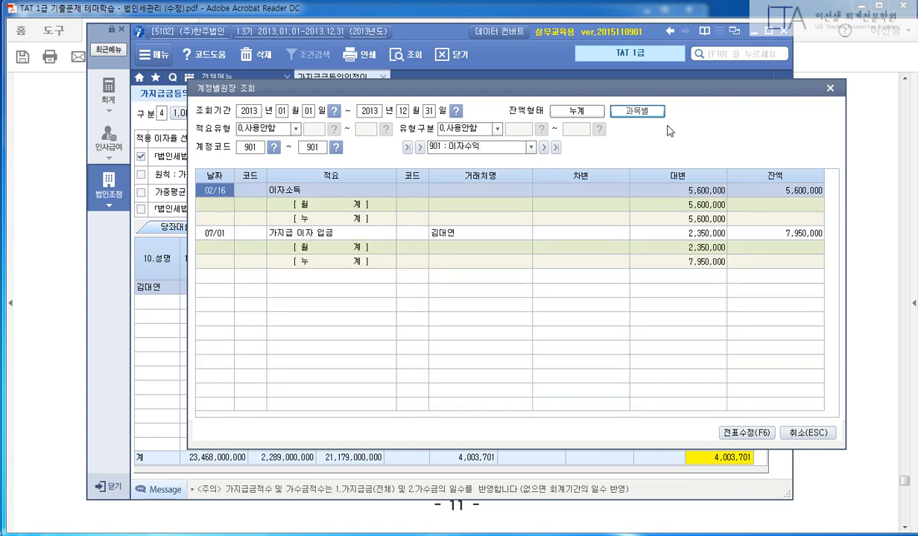
Open the voucher behind the 07/01 가지급 이자 입금 entry and examine its 이자수익 credit line
{"action": "left_click", "coordinate": [622, 234]}
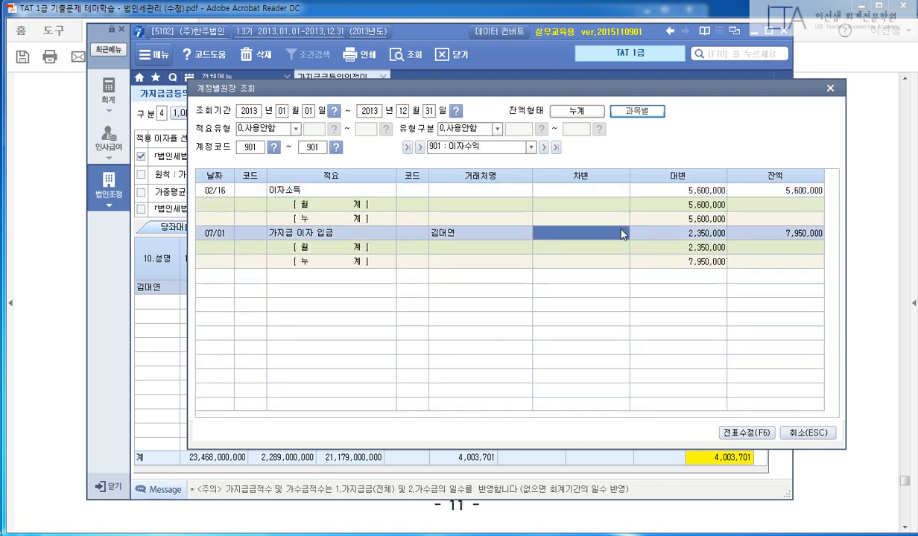
{"action": "double_click", "coordinate": [573, 233]}
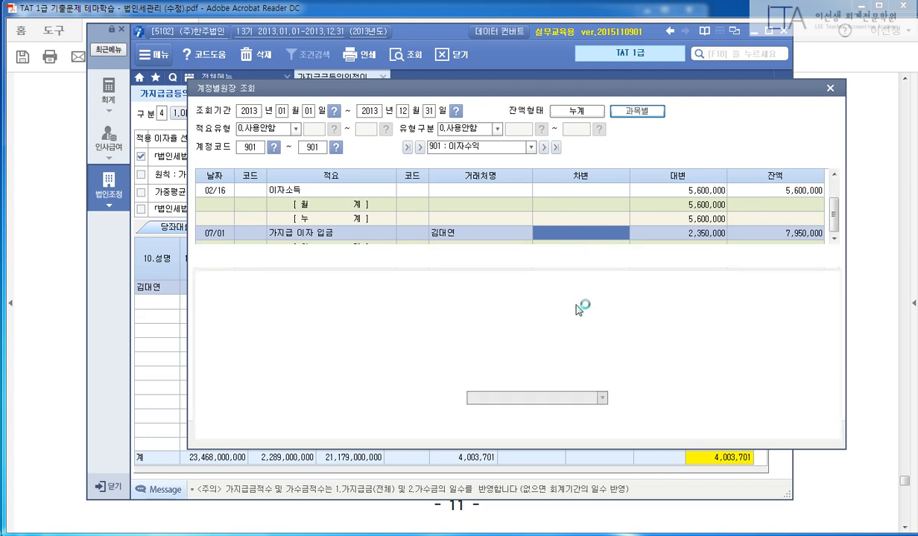
{"action": "left_click", "coordinate": [477, 326]}
{"action": "left_click", "coordinate": [721, 325]}
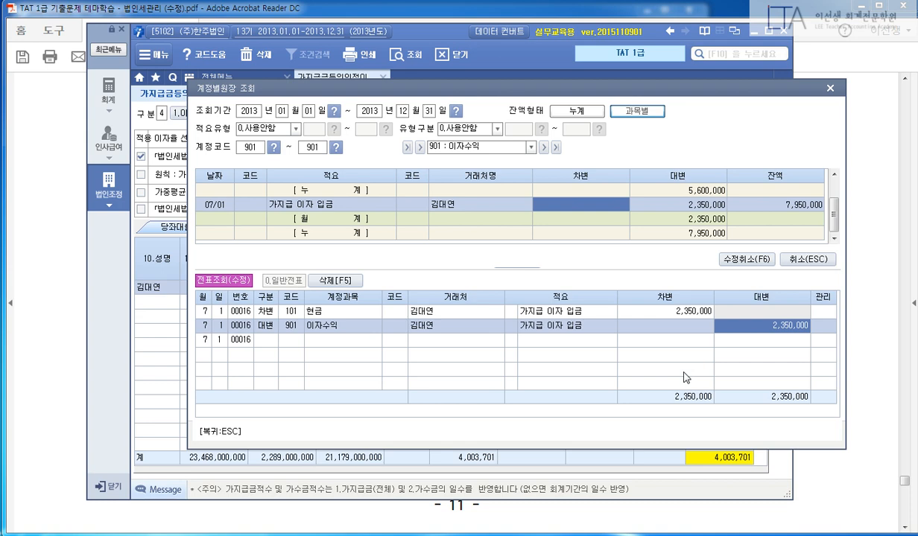
Close the ledger lookup, enter 2,350,000 as the 대표이사's 16.회사계상액, and box the 19.조정액 total
{"action": "key", "text": "Escape"}
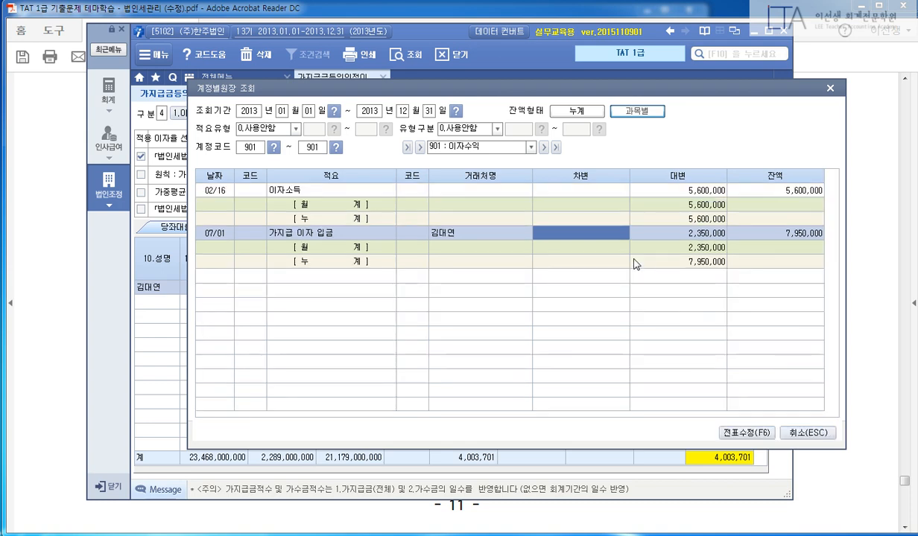
{"action": "key", "text": "Escape"}
{"action": "type", "text": "2,350,000"}
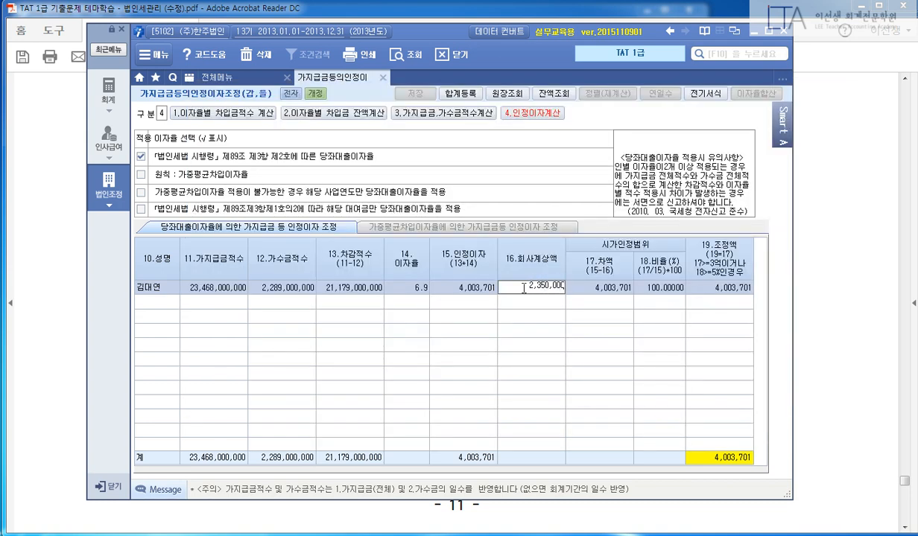
{"action": "key", "text": "Return"}
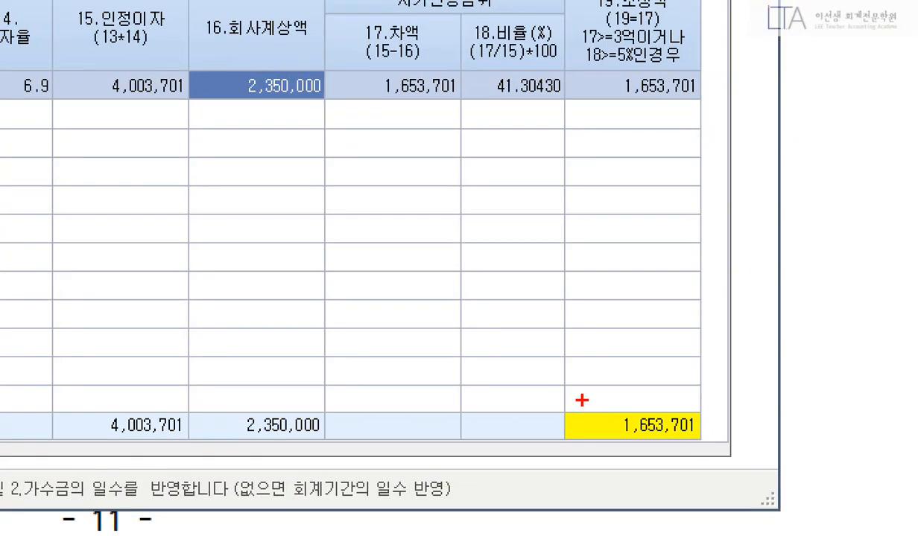
{"action": "left_click_drag", "start_coordinate": [545, 382], "coordinate": [712, 447]}
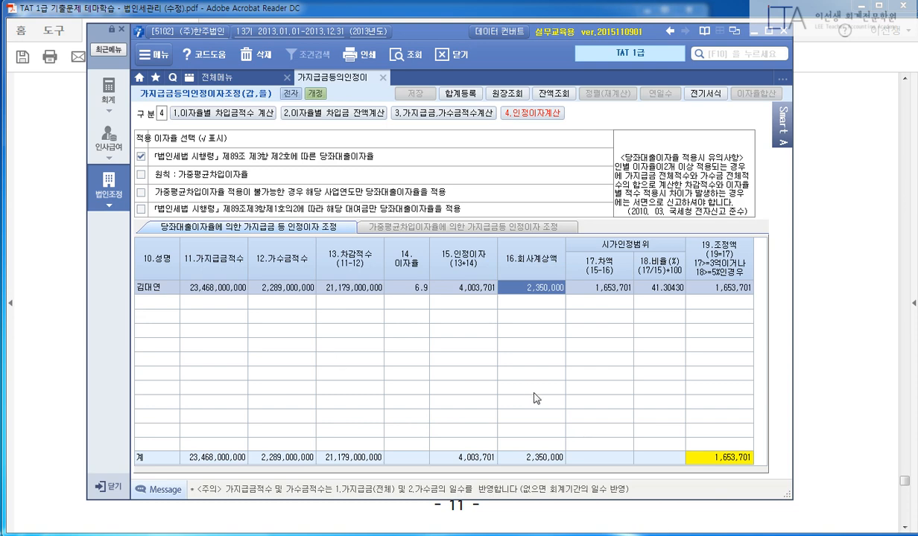
In 합계등록, register 가지급금인정이자 for 1,653,701 with 상여 disposition under 익금산입 및 손금불산입
{"action": "key", "text": "F3"}
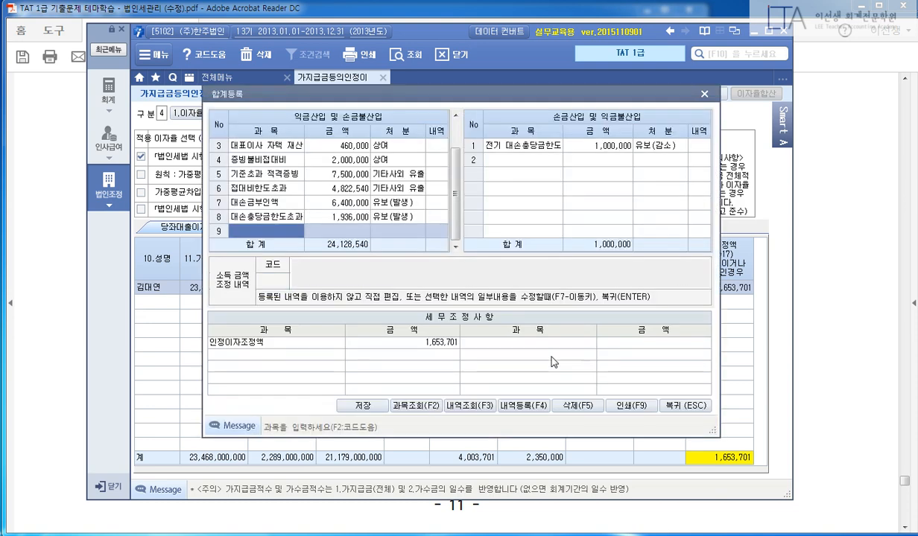
{"action": "type", "text": "가지급금"}
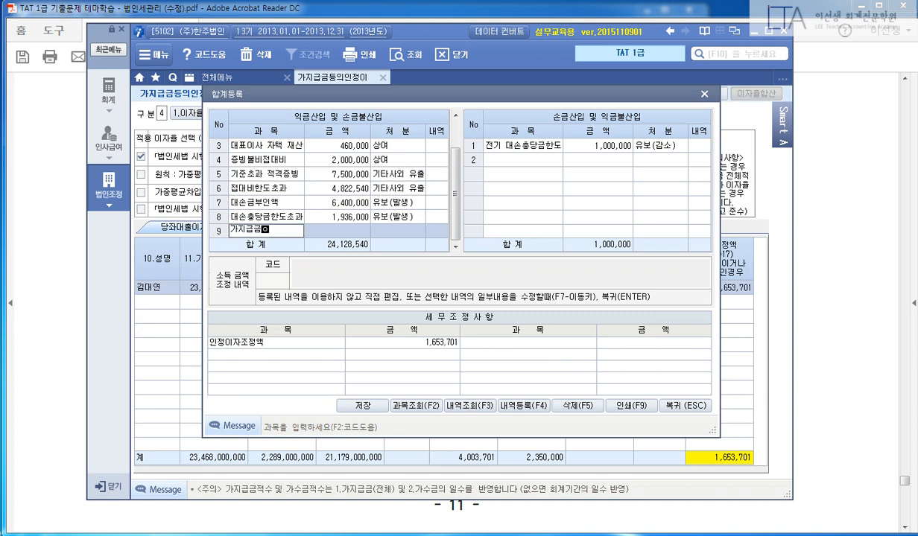
{"action": "type", "text": "인정이자"}
{"action": "key", "text": "Return"}
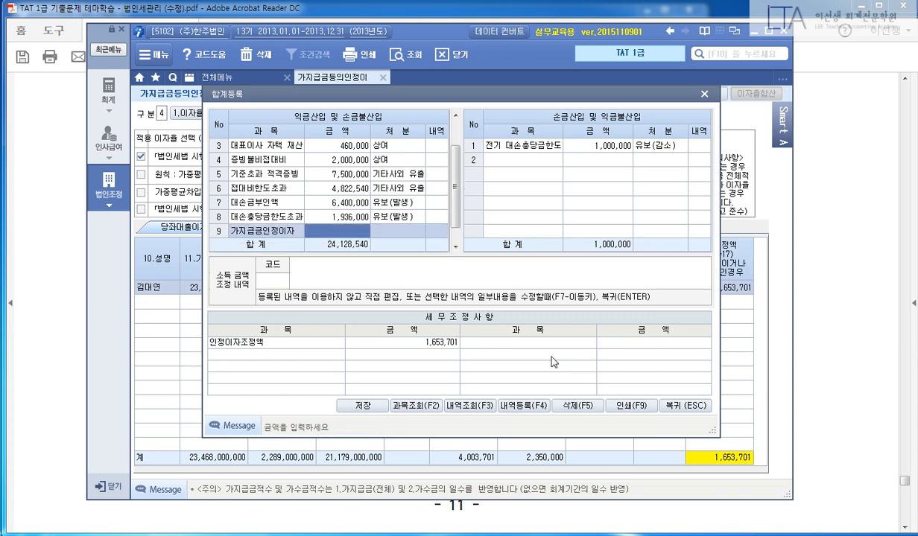
{"action": "type", "text": "1653701"}
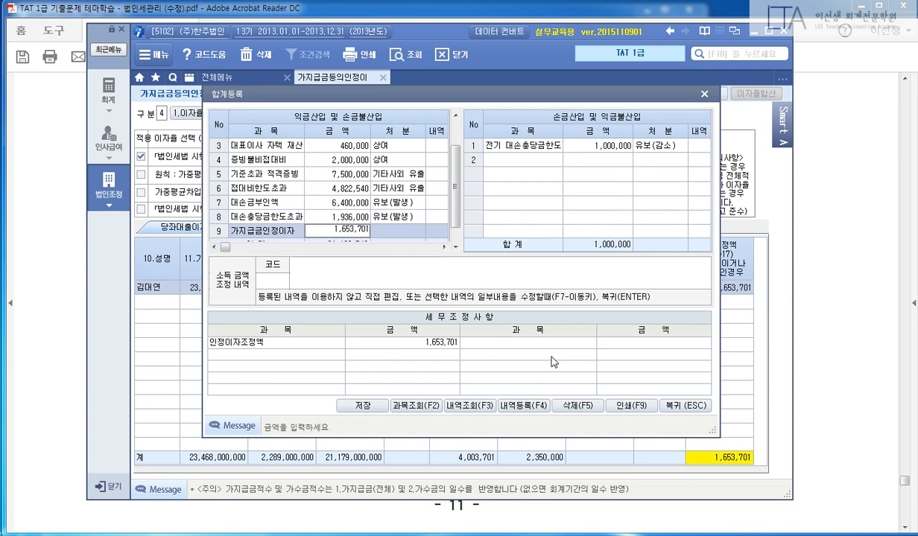
{"action": "key", "text": "Return"}
{"action": "key", "text": "Return"}
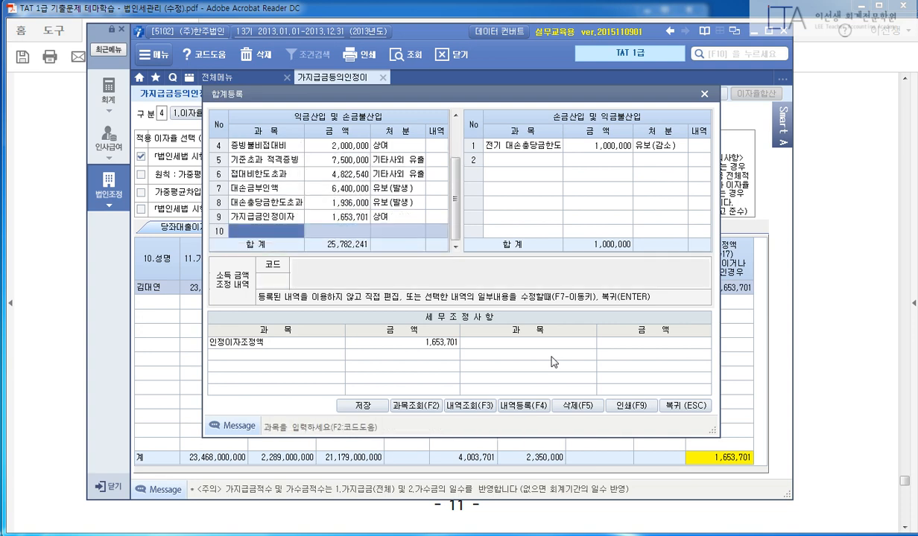
Switch to the chalkboard summary, box items 1, 2, 당좌대출, 회사계상액 and 상여, strike through item 3, and clear the marks
{"action": "key", "text": "alt+Tab"}
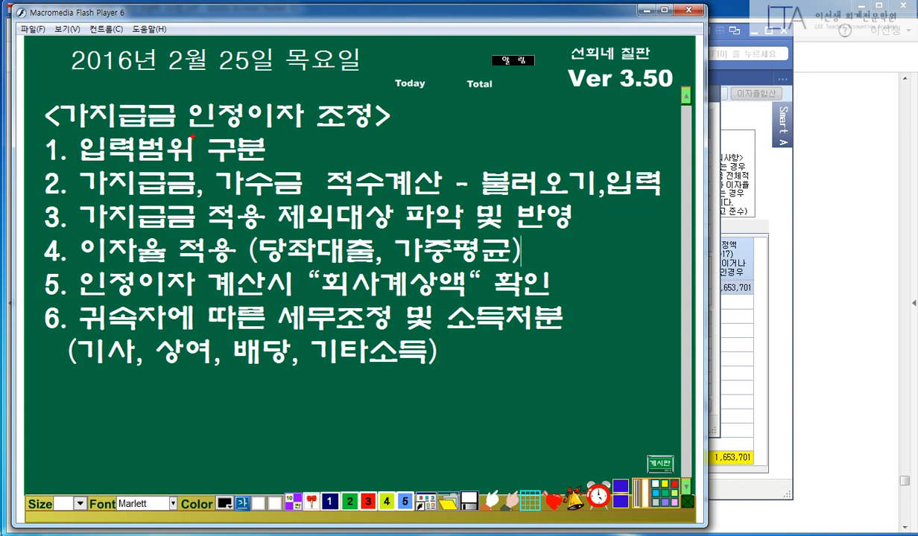
{"action": "left_click_drag", "start_coordinate": [33, 130], "coordinate": [276, 165]}
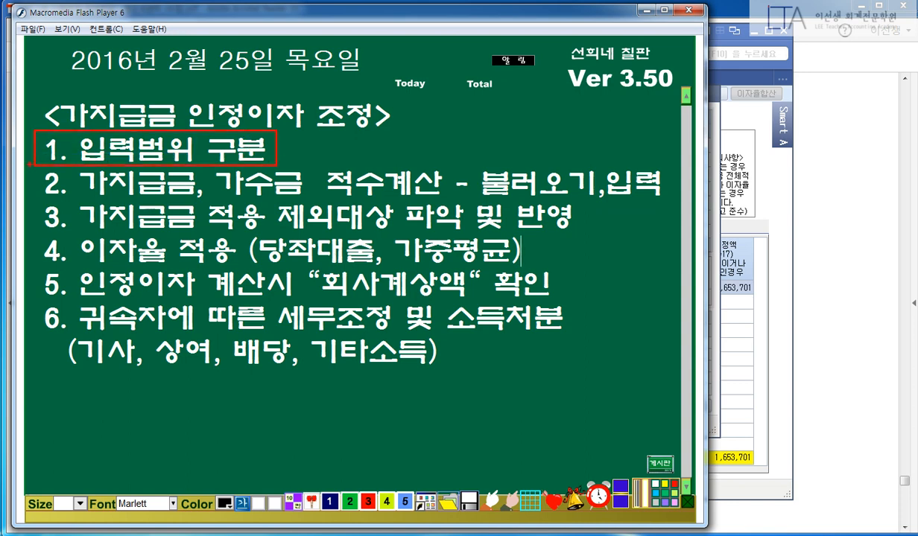
{"action": "left_click_drag", "start_coordinate": [32, 166], "coordinate": [598, 199]}
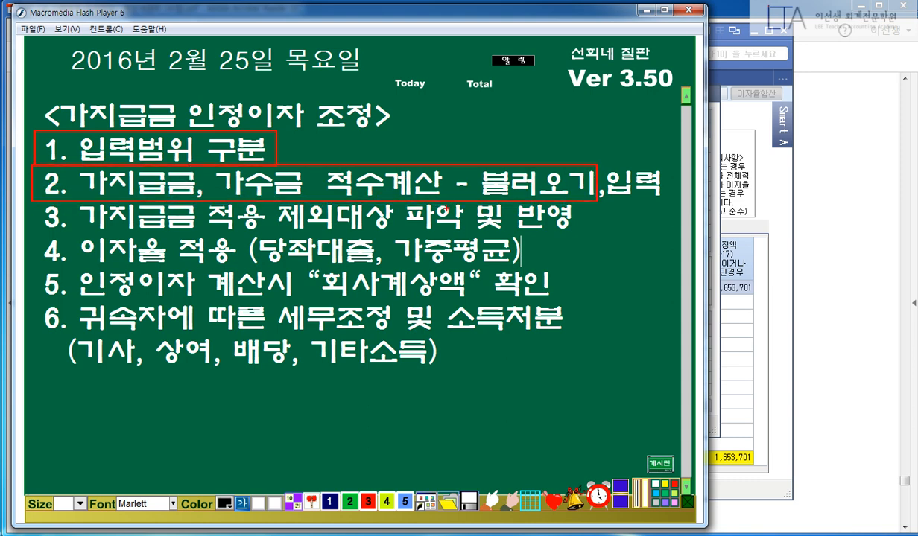
{"action": "left_click_drag", "start_coordinate": [51, 210], "coordinate": [522, 214]}
{"action": "left_click_drag", "start_coordinate": [243, 233], "coordinate": [381, 261]}
{"action": "left_click_drag", "start_coordinate": [306, 271], "coordinate": [479, 296]}
{"action": "left_click_drag", "start_coordinate": [162, 334], "coordinate": [220, 372]}
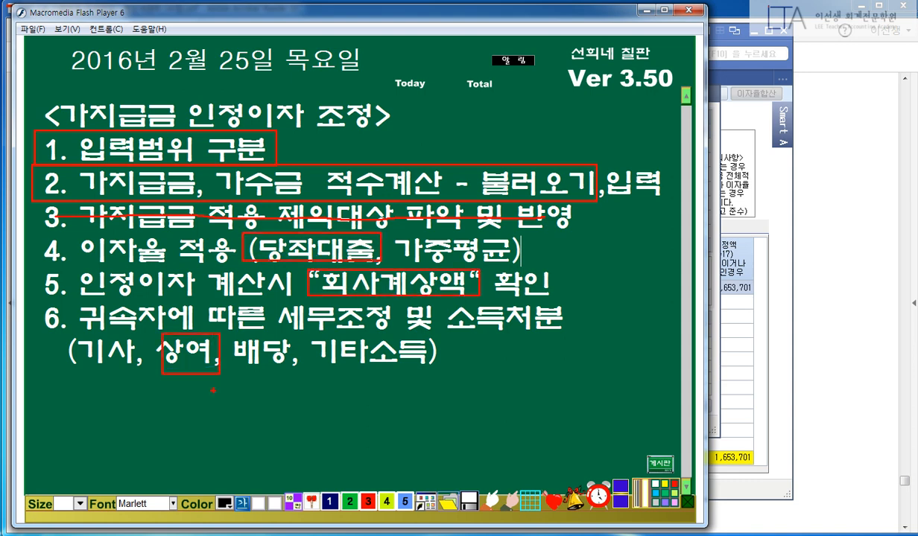
{"action": "key", "text": "Escape"}
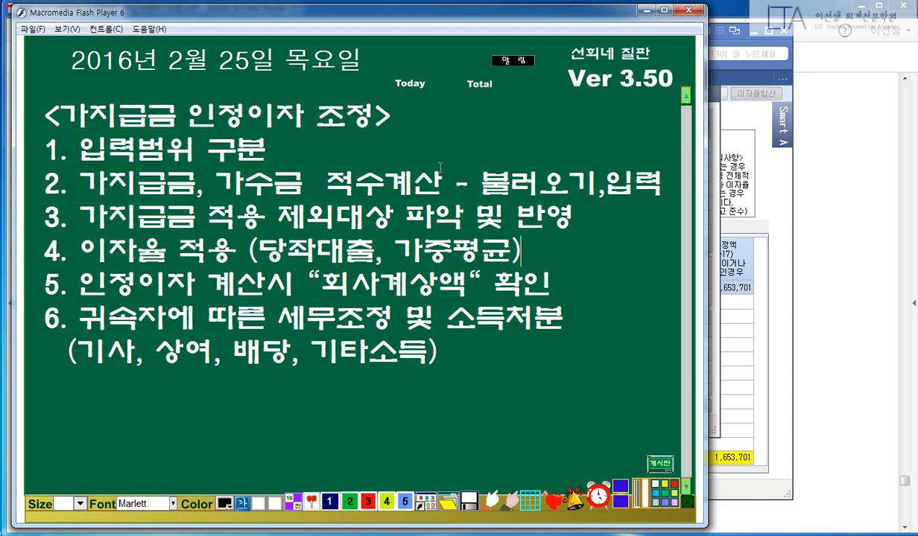